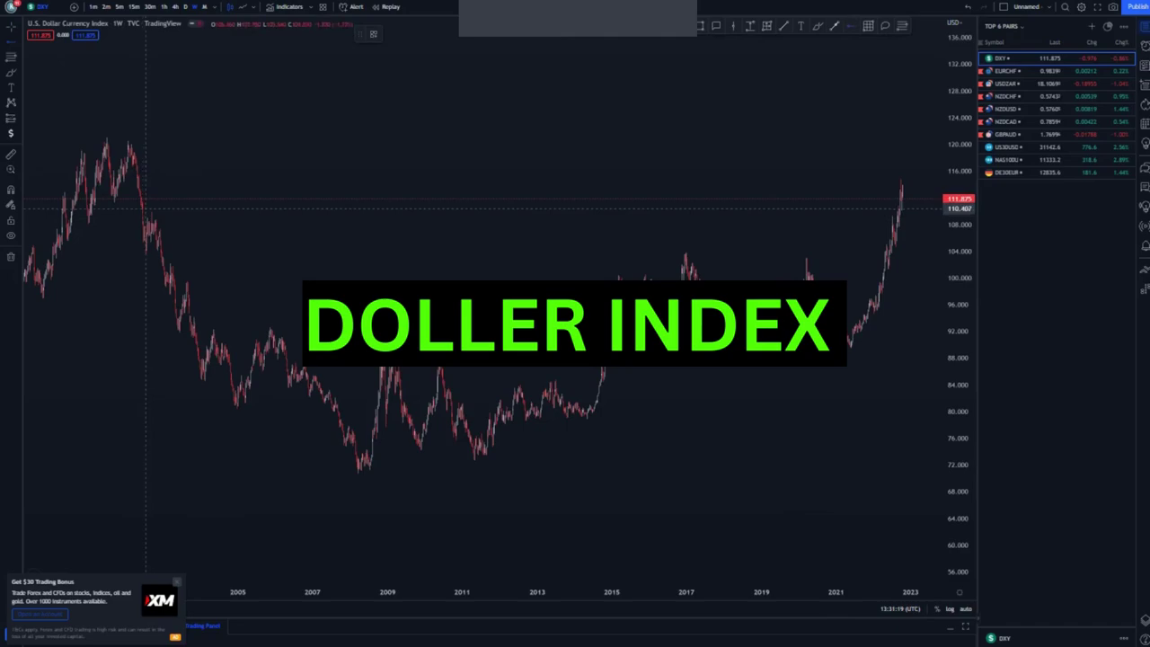
Draw horizontal rays on the weekly DXY chart from the 2002 swing at about 109.8 and from the 2008 low
{"action": "left_click", "coordinate": [149, 212]}
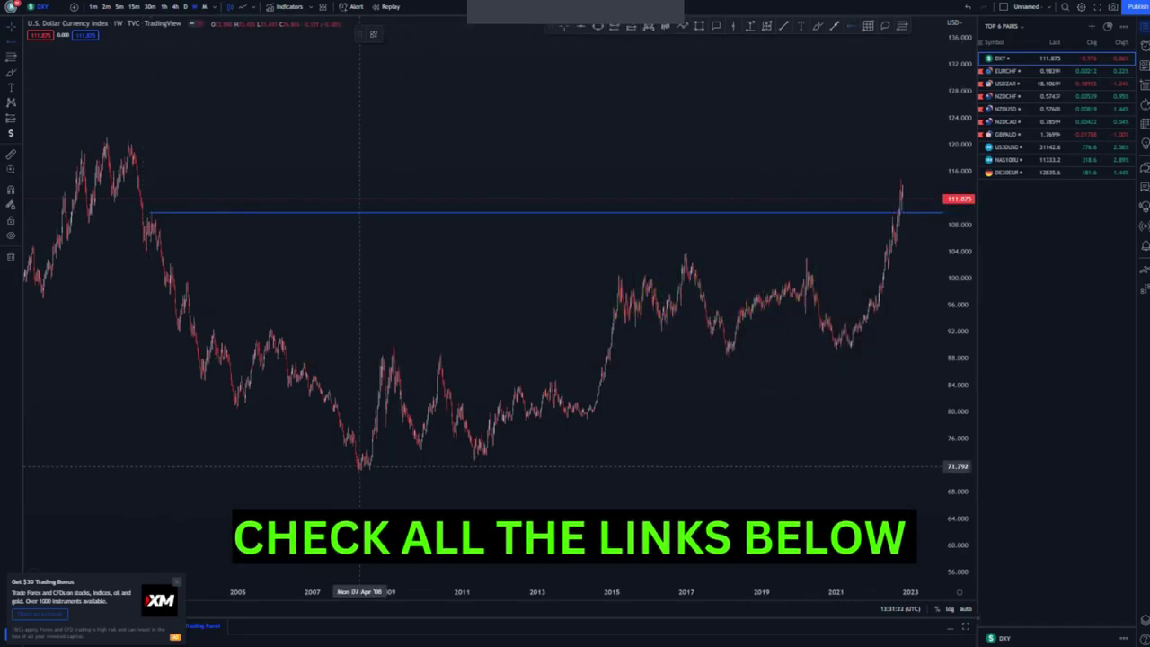
{"action": "left_click", "coordinate": [357, 472]}
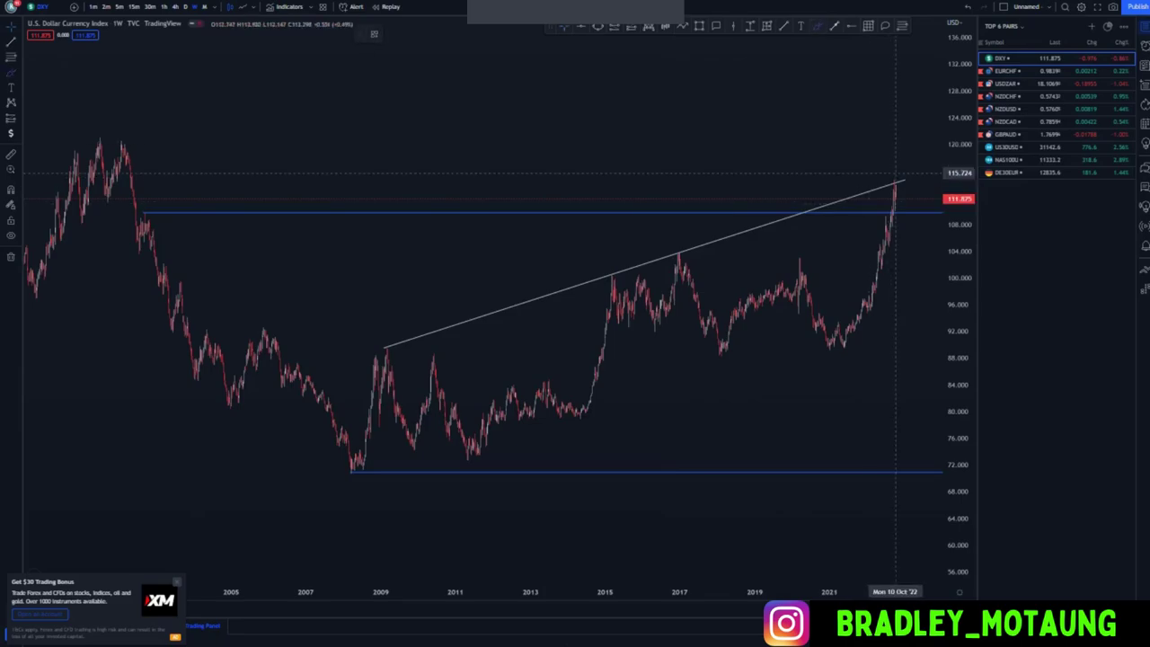
Circle the latest 2022 peak with the brush, and undo the mark
{"action": "mouse_move", "coordinate": [893, 168]}
{"action": "left_mouse_down"}
{"action": "mouse_move", "coordinate": [885, 220]}
{"action": "mouse_move", "coordinate": [915, 176]}
{"action": "left_mouse_up"}
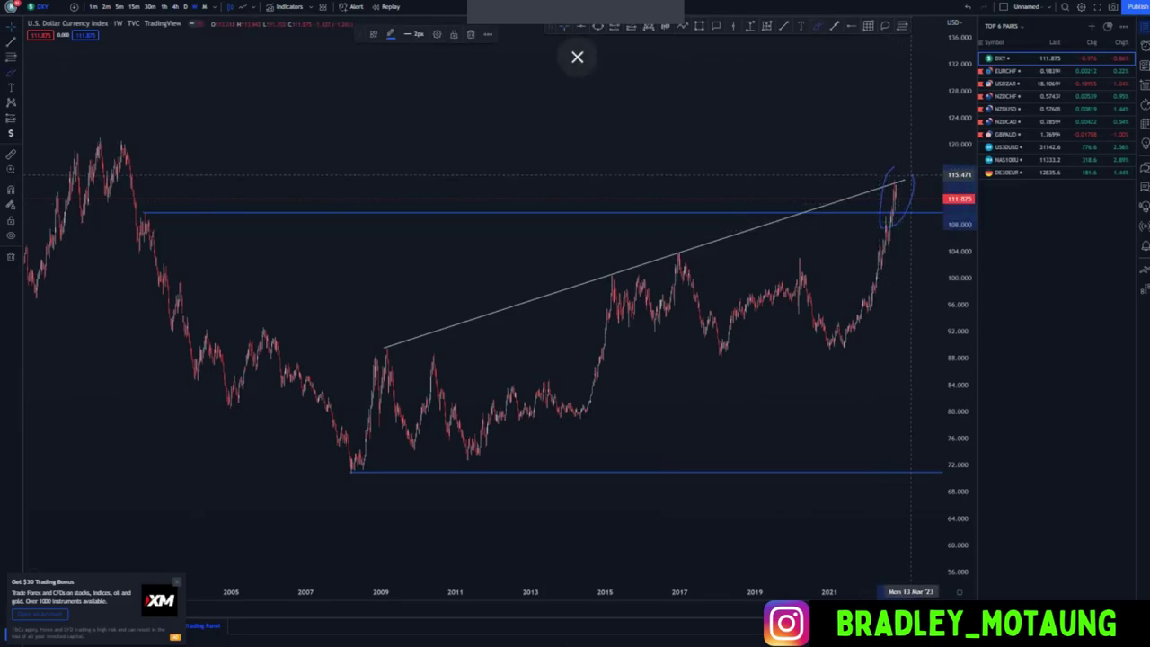
{"action": "left_click", "coordinate": [968, 6]}
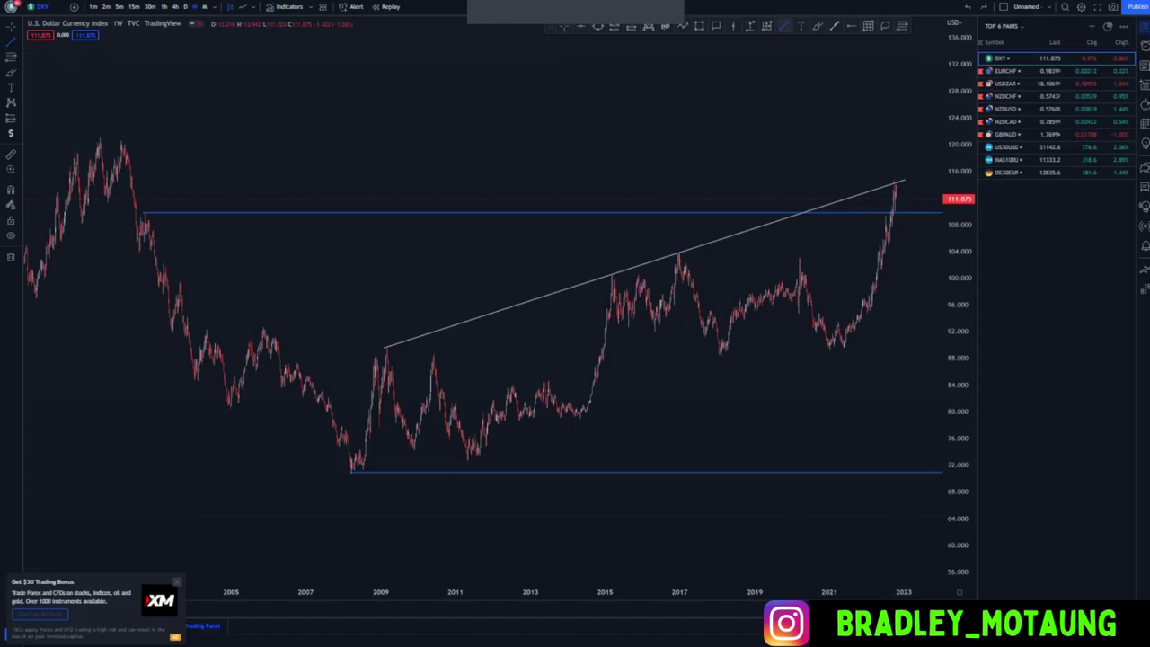
Draw a lower trend line from the 2011 low through the 2021 lows, ending beyond the current price
{"action": "mouse_move", "coordinate": [463, 461]}
{"action": "left_mouse_down"}
{"action": "mouse_move", "coordinate": [770, 347]}
{"action": "mouse_move", "coordinate": [930, 321]}
{"action": "left_mouse_up"}
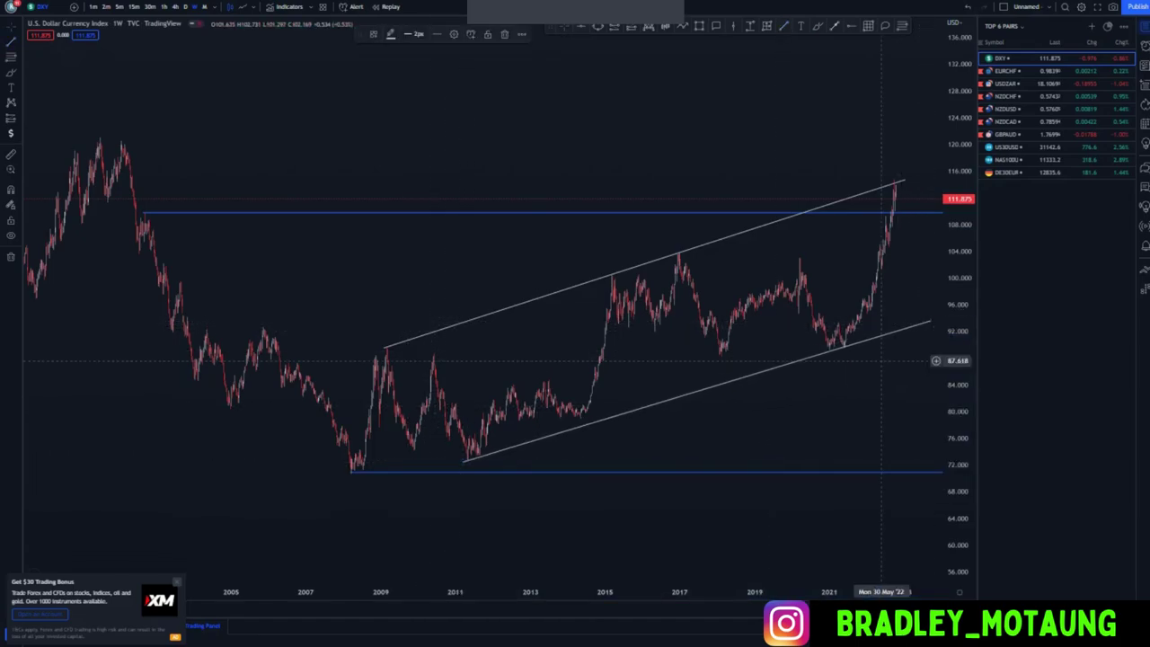
{"action": "left_click", "coordinate": [882, 361]}
{"action": "left_click_drag", "start_coordinate": [776, 387], "coordinate": [731, 387]}
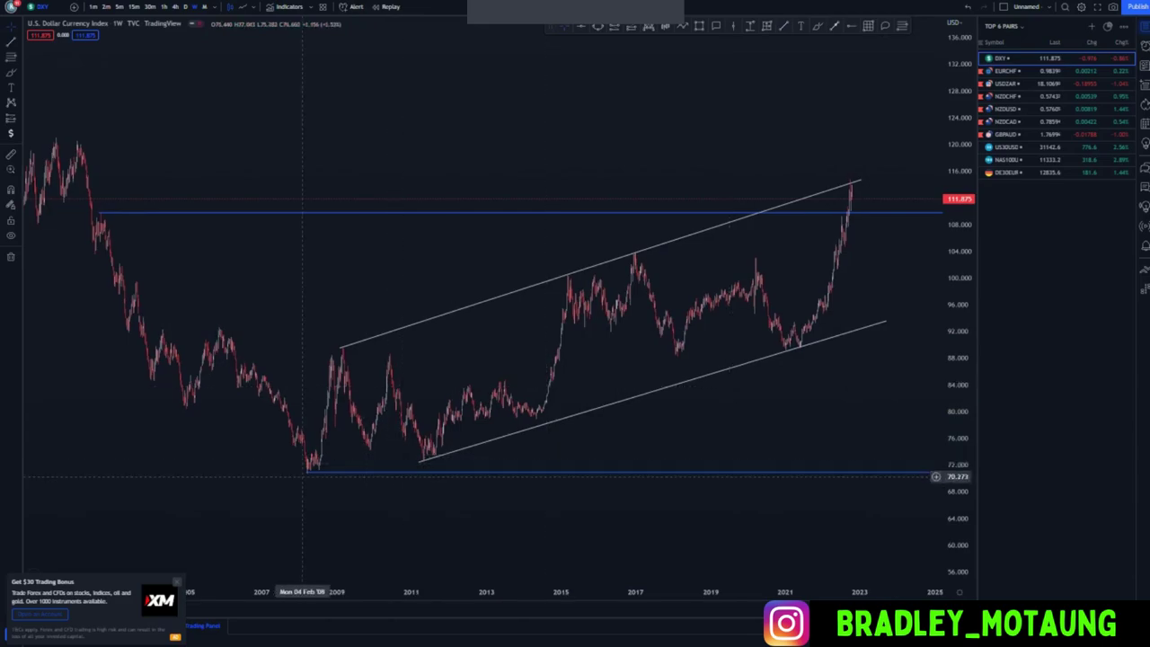
Move the lower horizontal ray from the 2008 low to the 2011 low, and draw another ray from the 2008 low
{"action": "left_click_drag", "start_coordinate": [307, 472], "coordinate": [427, 461]}
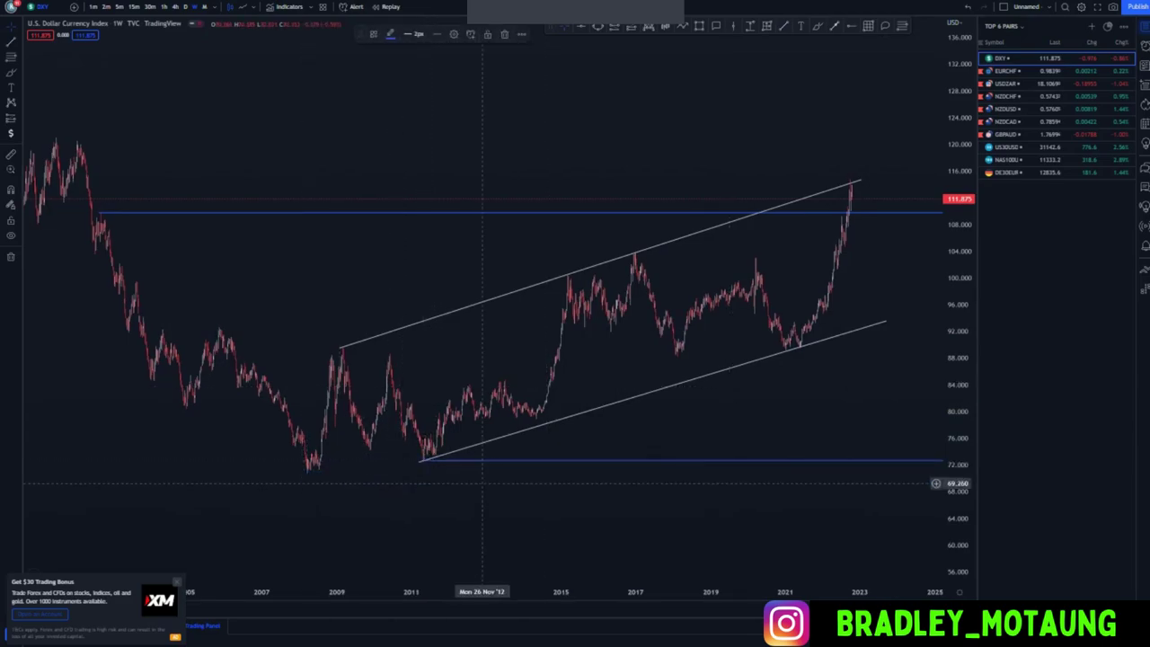
{"action": "left_click", "coordinate": [484, 482]}
{"action": "left_click", "coordinate": [852, 26]}
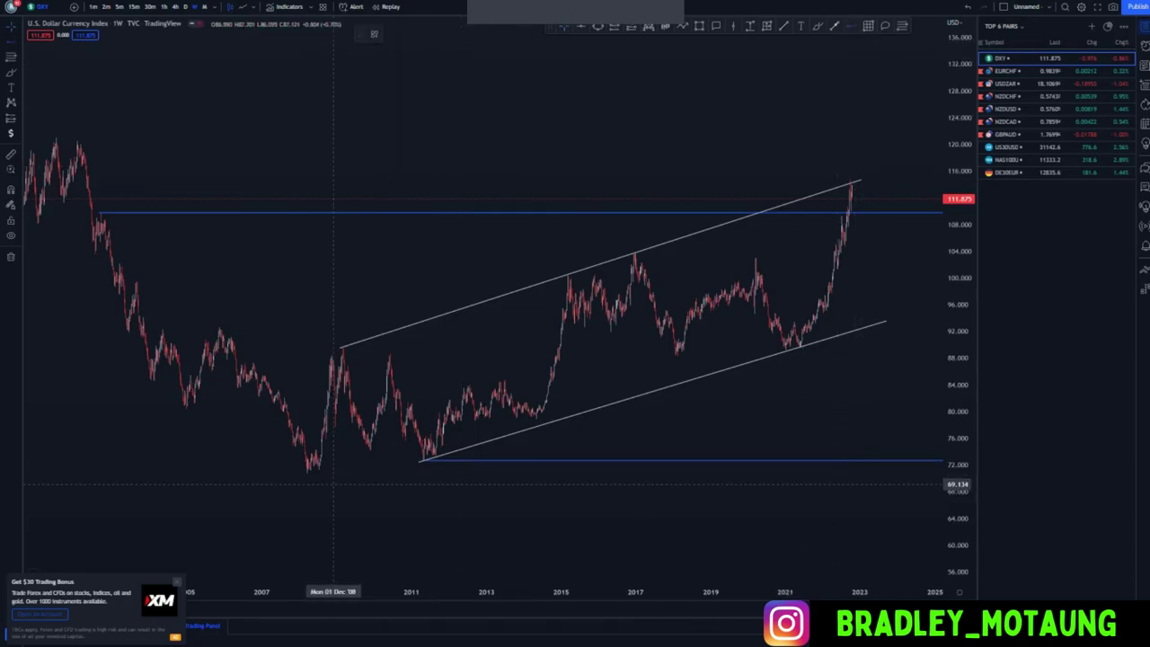
{"action": "left_click", "coordinate": [306, 472]}
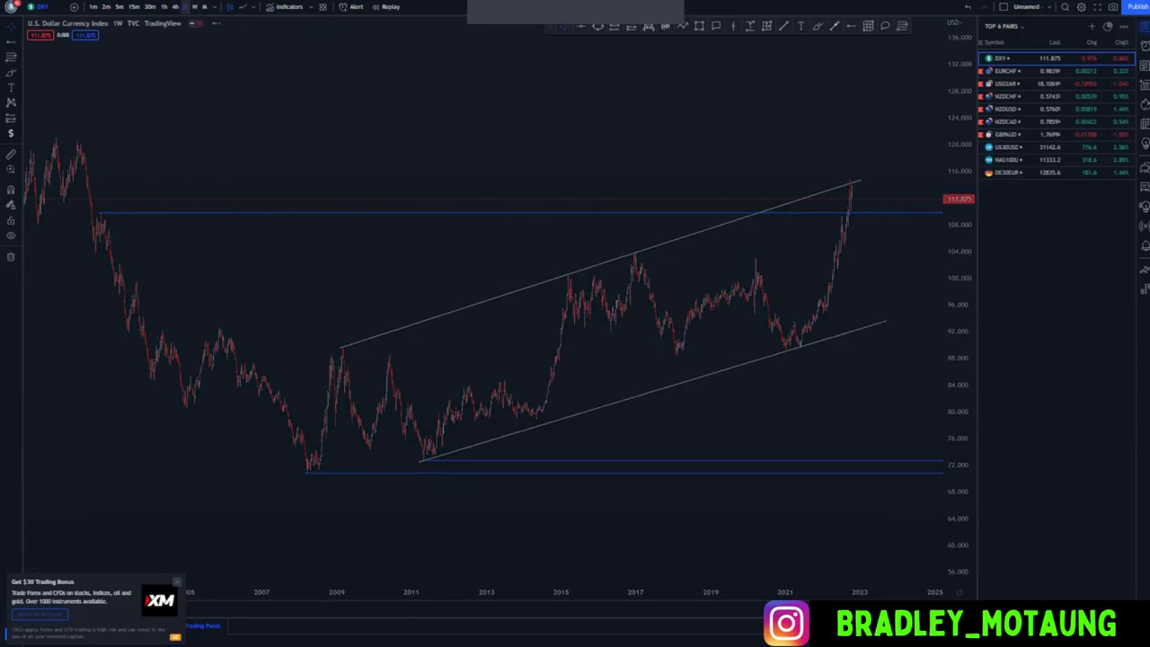
Switch the chart to the daily timeframe and extend the future end of the upper channel line slightly along its slope
{"action": "left_click", "coordinate": [185, 6]}
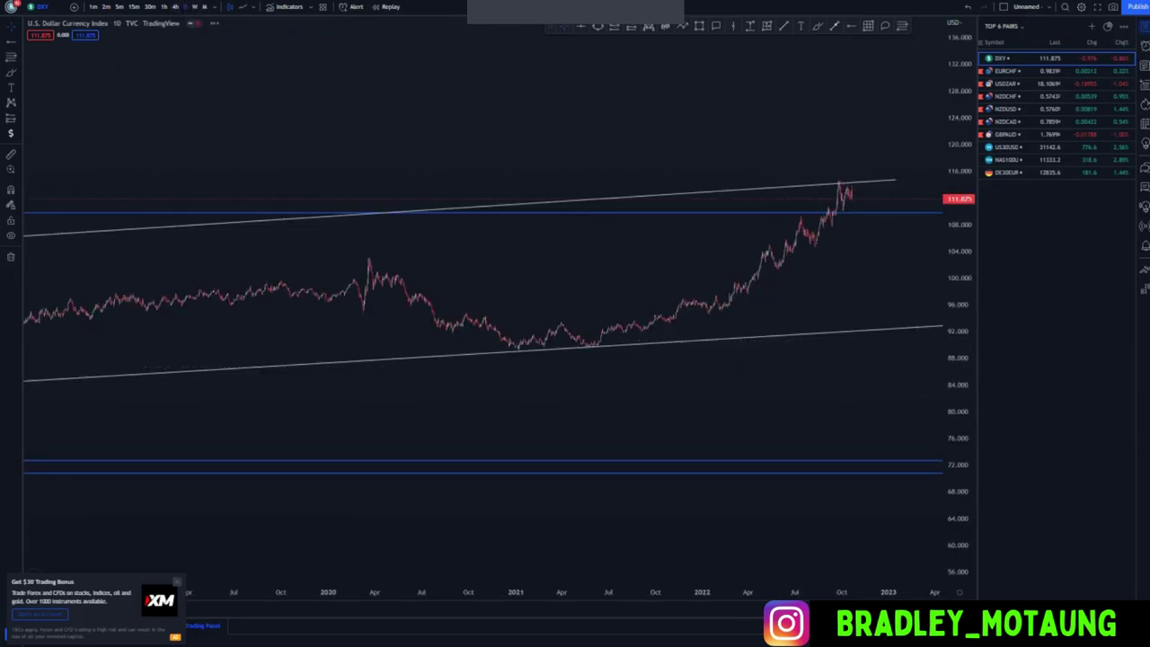
{"action": "left_click_drag", "start_coordinate": [660, 299], "coordinate": [560, 341]}
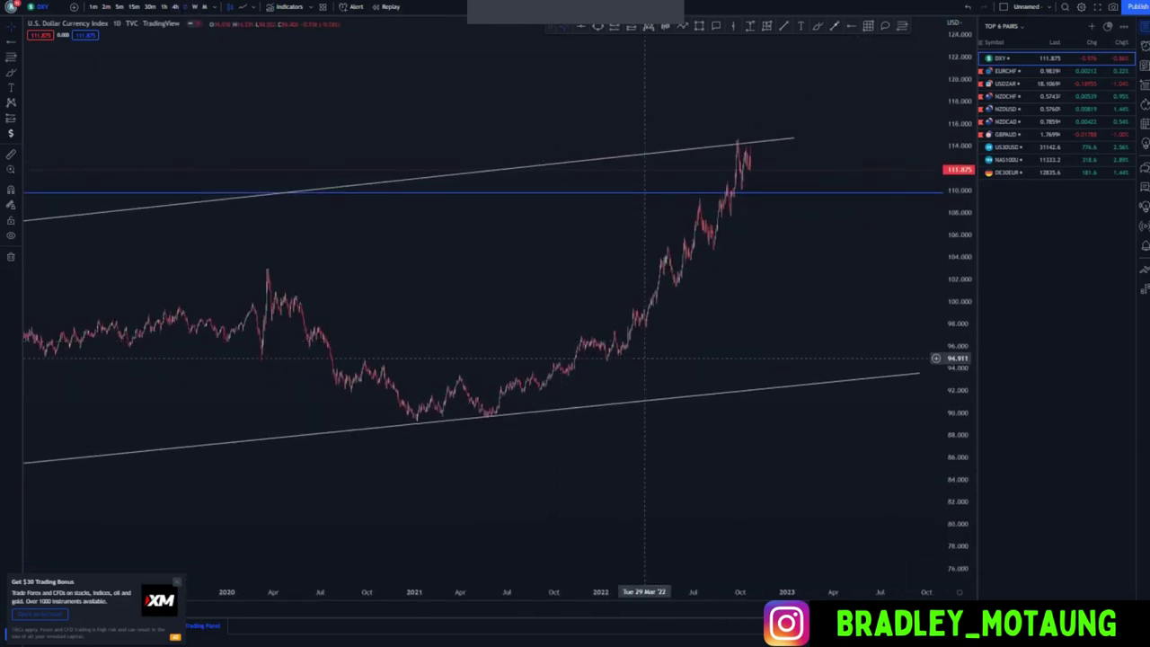
{"action": "scroll", "coordinate": [899, 417], "scroll_direction": "up", "scroll_amount": 2}
{"action": "left_click_drag", "start_coordinate": [959, 415], "coordinate": [959, 262]}
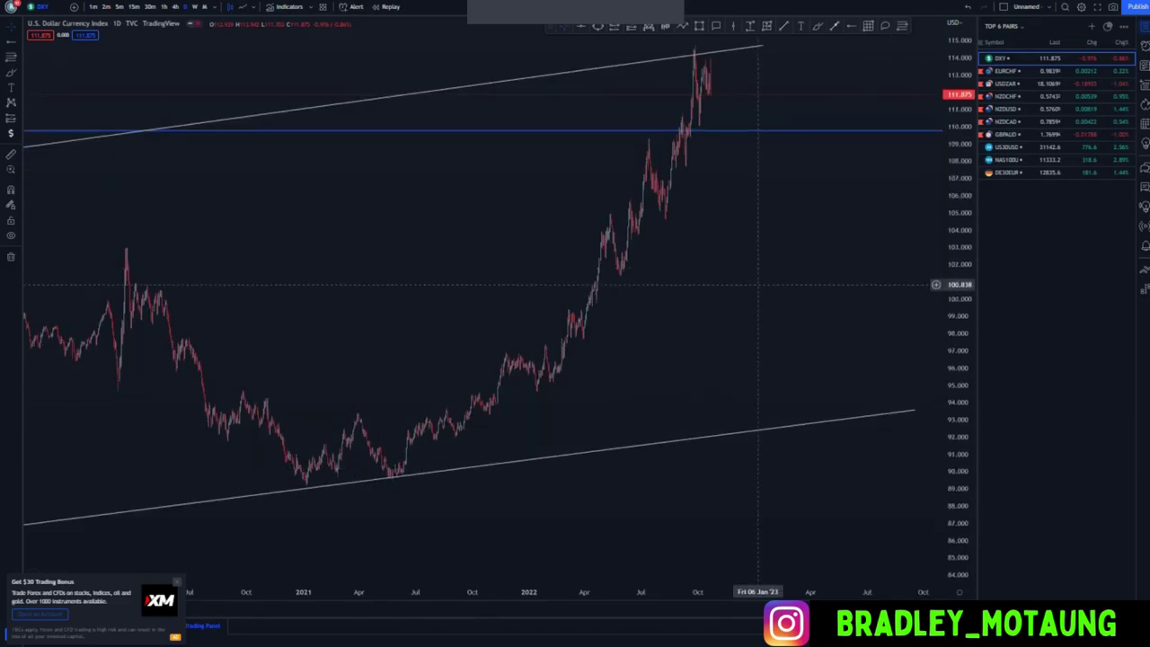
{"action": "left_click_drag", "start_coordinate": [756, 339], "coordinate": [745, 408]}
{"action": "left_click_drag", "start_coordinate": [752, 111], "coordinate": [774, 99]}
{"action": "left_click", "coordinate": [771, 283]}
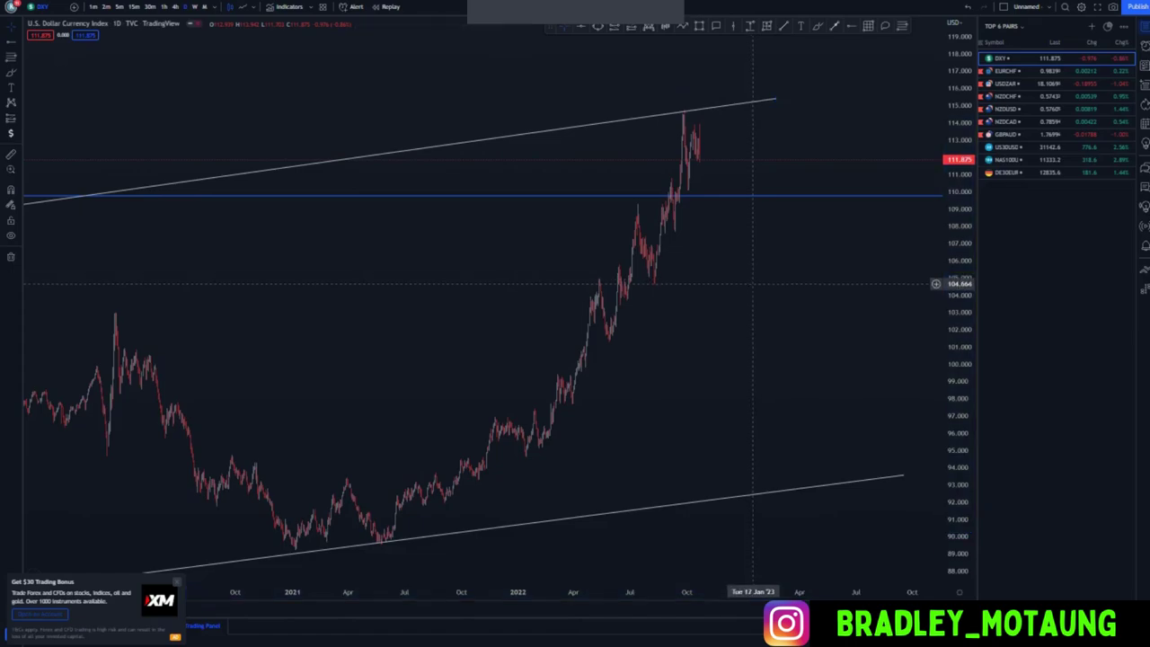
Draw one trend line from the 14 July 2022 high to the September 2022 high and another rising from the 11 August low
{"action": "scroll", "coordinate": [809, 296], "scroll_direction": "up", "scroll_amount": 3}
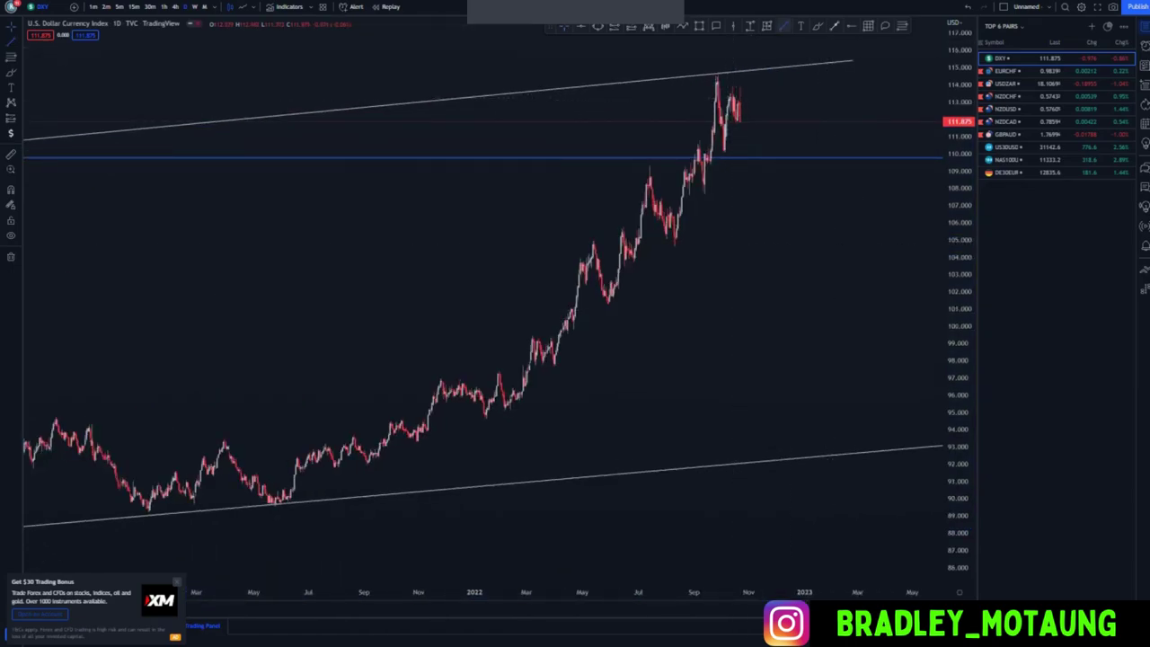
{"action": "left_click", "coordinate": [650, 168]}
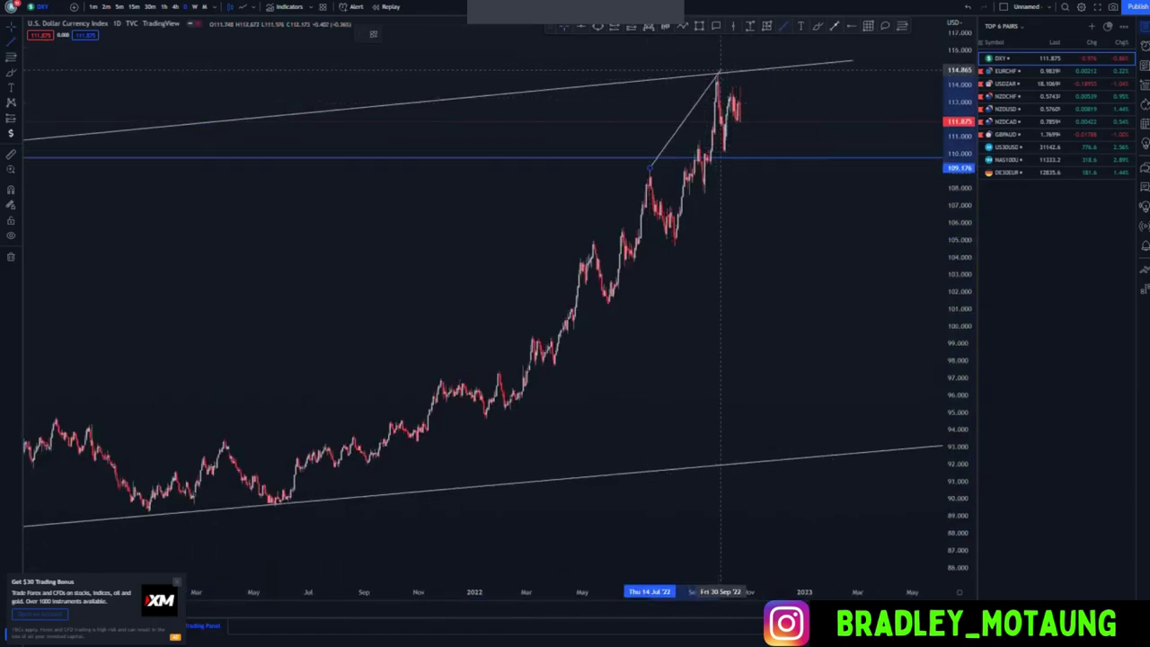
{"action": "left_click", "coordinate": [719, 71]}
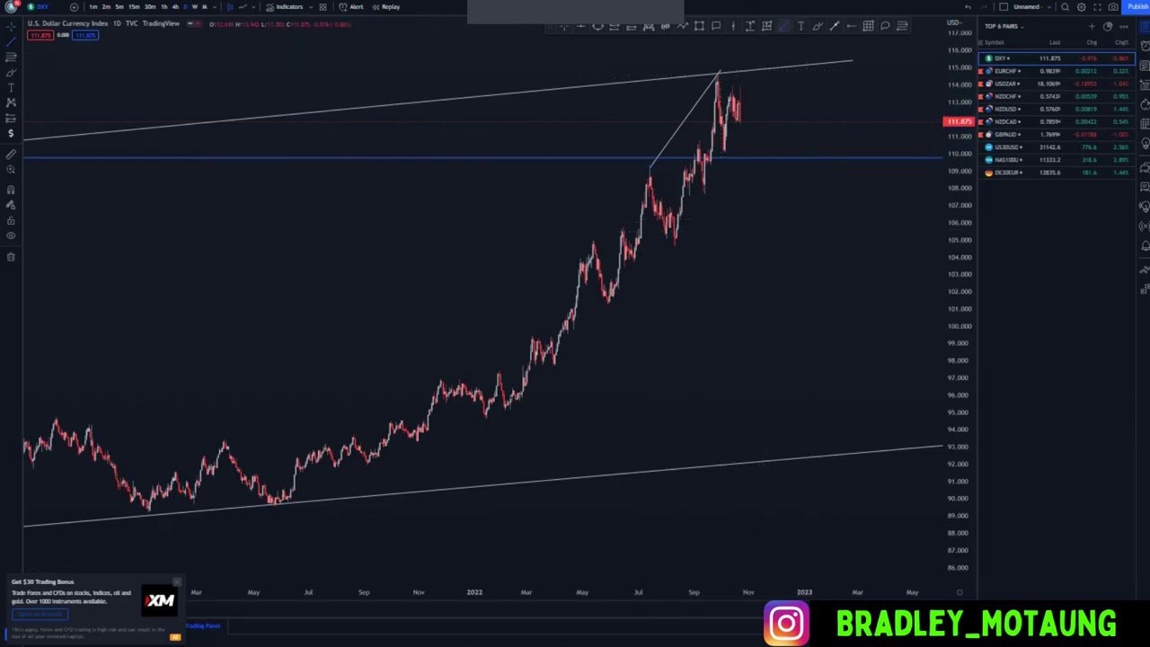
{"action": "left_click", "coordinate": [675, 245]}
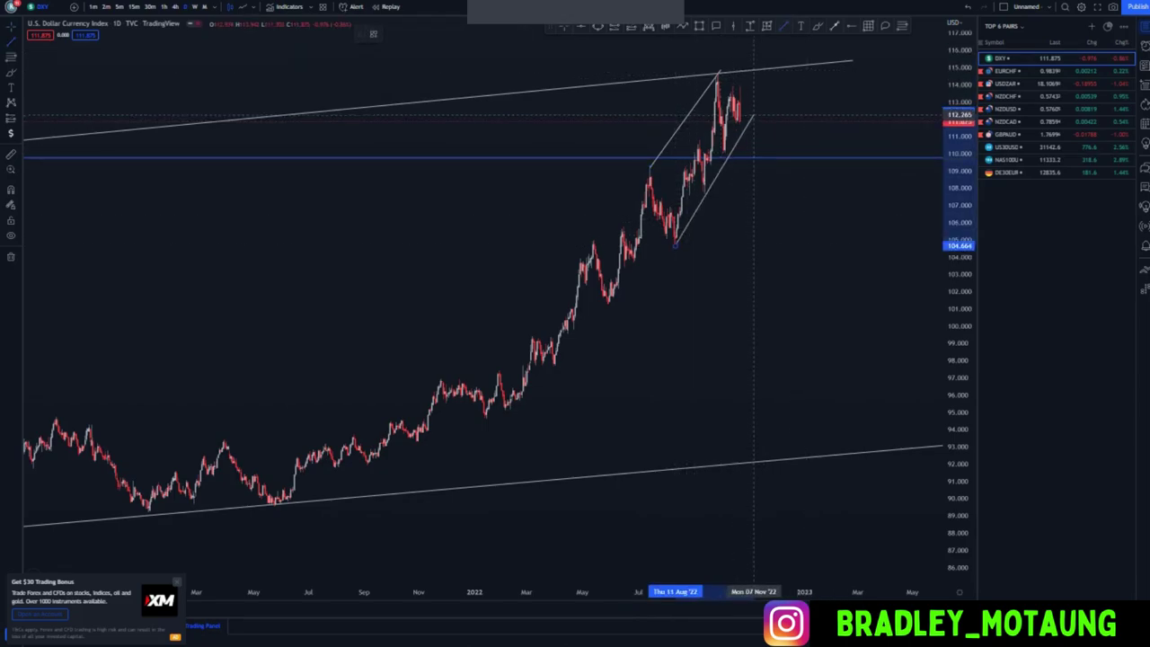
{"action": "left_click", "coordinate": [758, 102]}
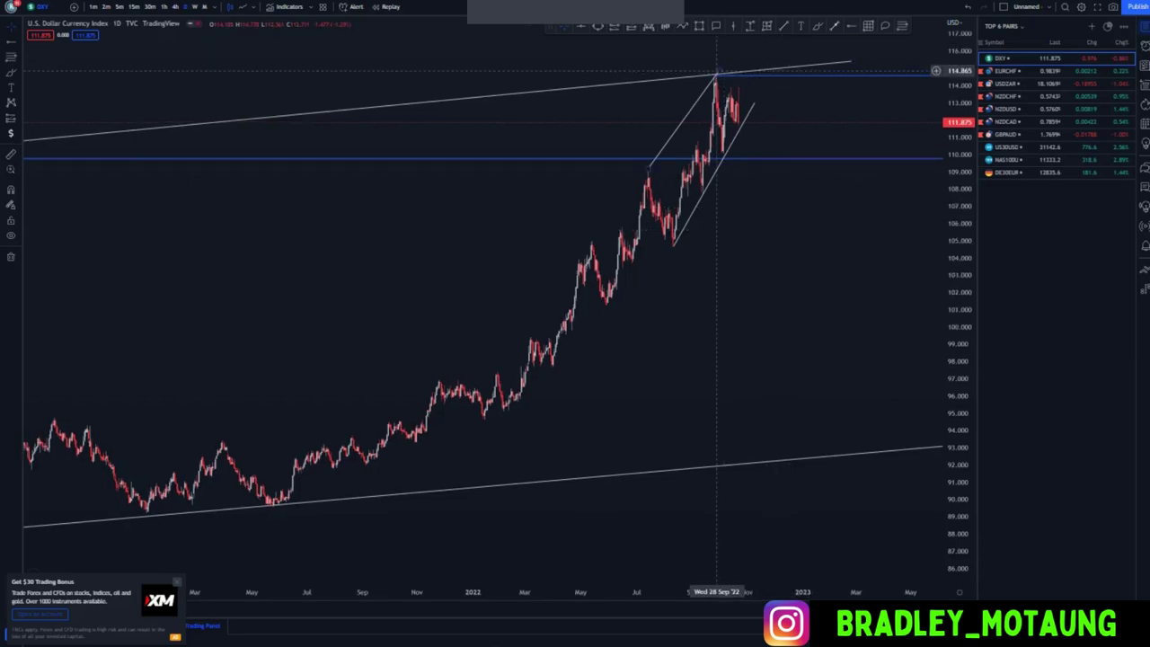
Extend the short upper trend line to about 116.238 on 19 October 2022 and the short lower one to about 114.718 on 30 November
{"action": "left_click_drag", "start_coordinate": [717, 72], "coordinate": [735, 46]}
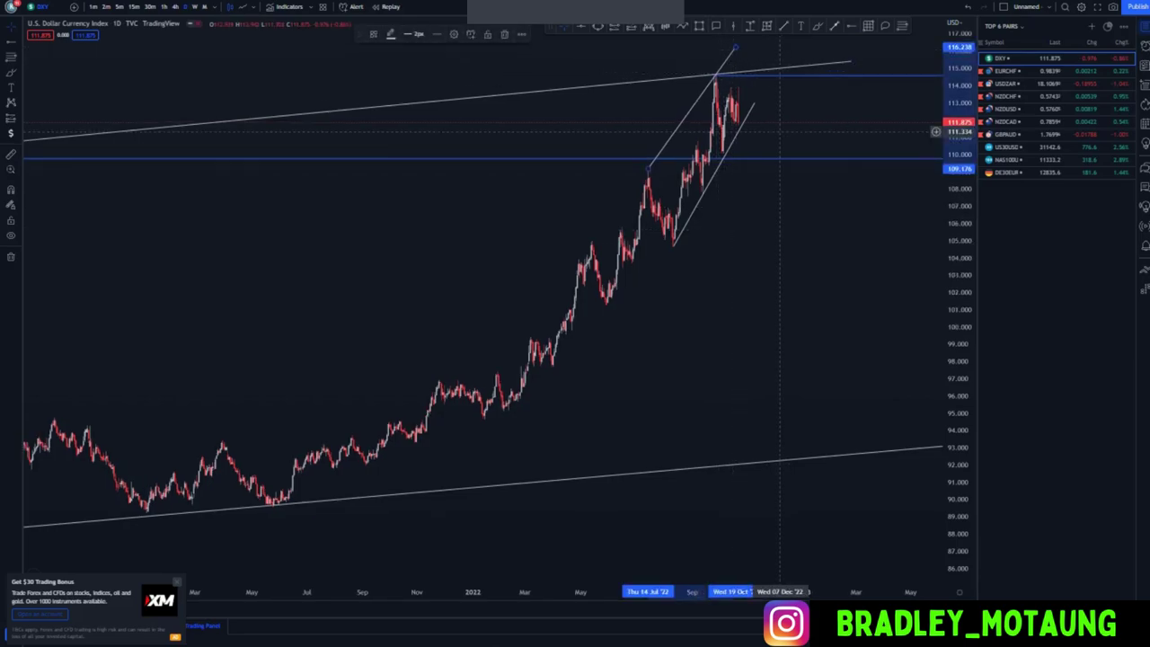
{"action": "left_click", "coordinate": [780, 132]}
{"action": "left_click_drag", "start_coordinate": [765, 157], "coordinate": [737, 219]}
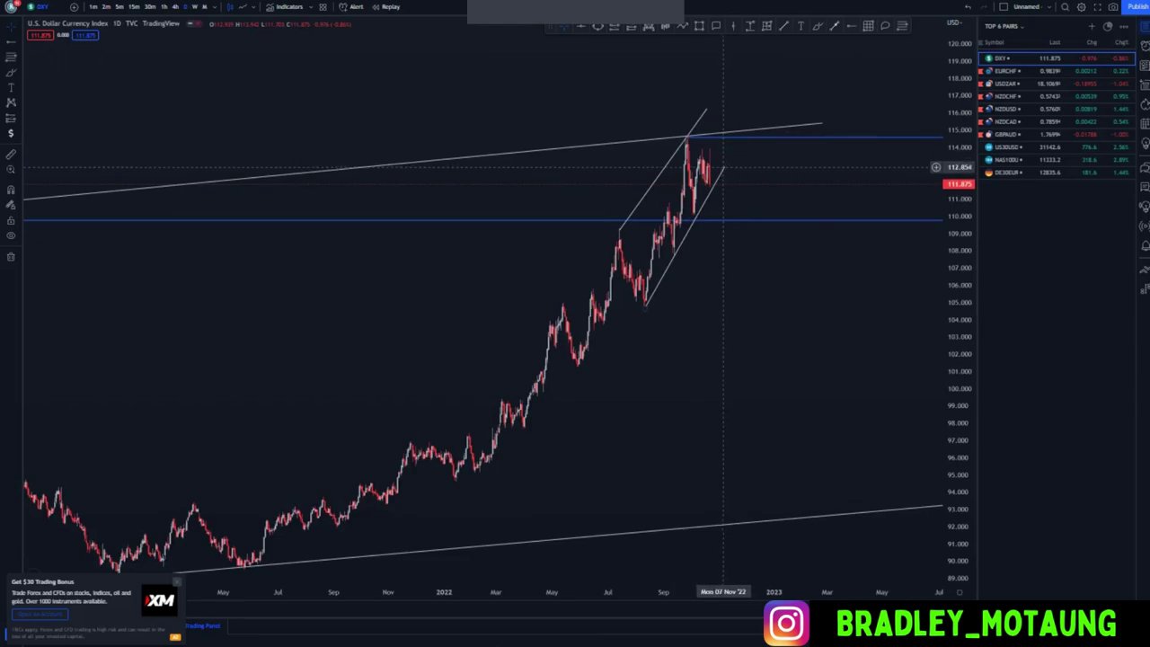
{"action": "left_click_drag", "start_coordinate": [724, 167], "coordinate": [745, 135]}
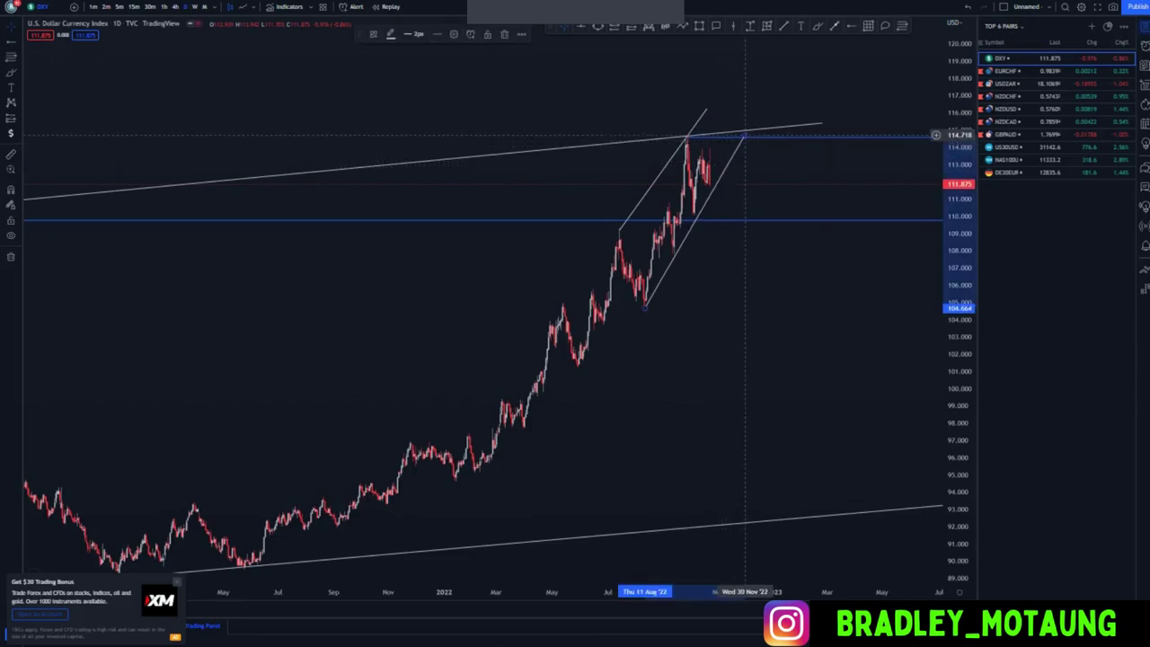
{"action": "left_click", "coordinate": [766, 167]}
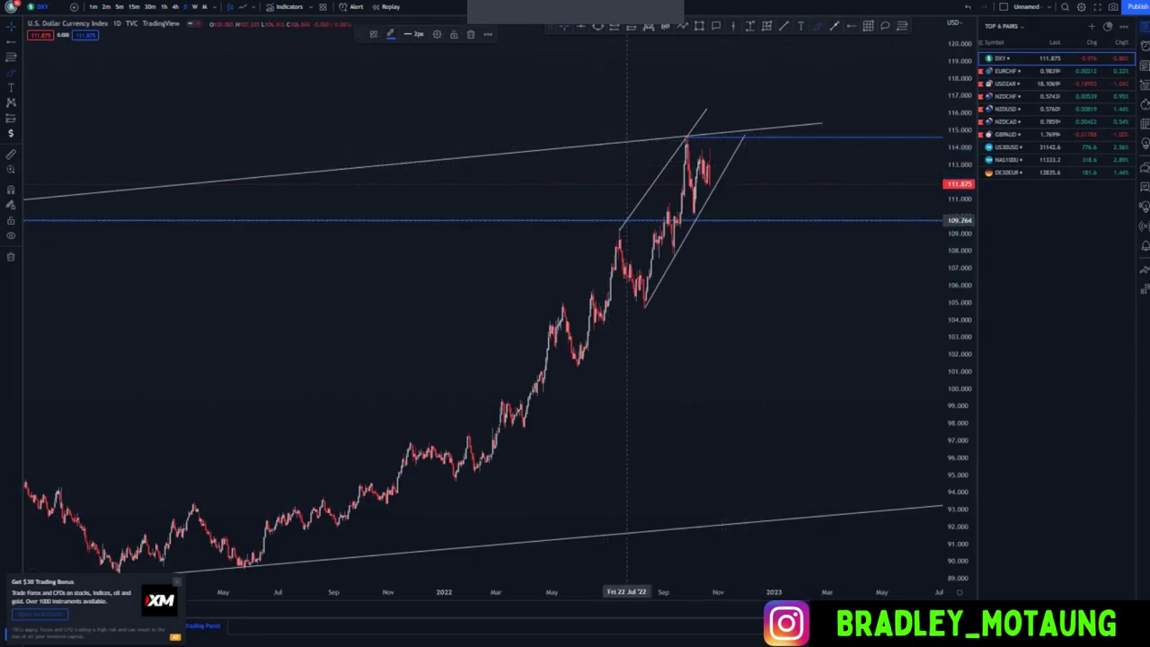
Brush temporary marks at the July 2022 high and from the September high, and delete them
{"action": "left_click_drag", "start_coordinate": [627, 222], "coordinate": [623, 222]}
{"action": "mouse_move", "coordinate": [685, 136]}
{"action": "left_mouse_down"}
{"action": "mouse_move", "coordinate": [665, 136]}
{"action": "mouse_move", "coordinate": [686, 138]}
{"action": "mouse_move", "coordinate": [687, 113]}
{"action": "mouse_move", "coordinate": [707, 104]}
{"action": "mouse_move", "coordinate": [782, 270]}
{"action": "left_mouse_up"}
{"action": "key", "text": "Delete"}
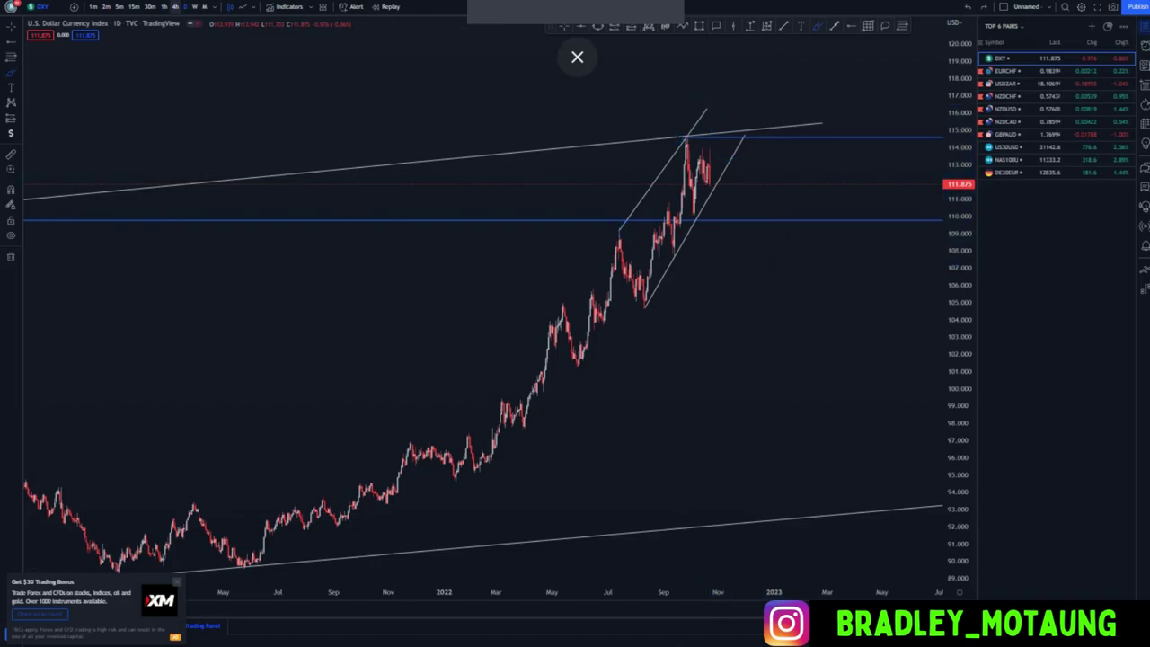
On the 4-hour chart, shorten the lower rising trend line and fit the start of the upper one to the July 2022 high
{"action": "scroll", "coordinate": [382, 81], "scroll_direction": "up", "scroll_amount": 5}
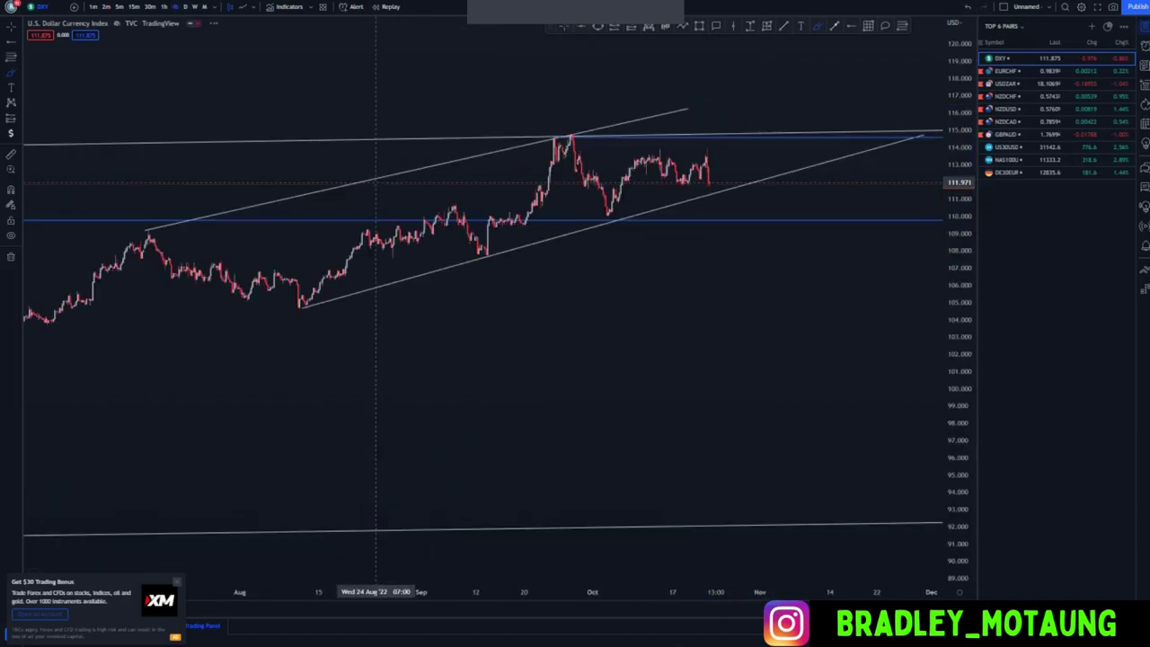
{"action": "left_click", "coordinate": [564, 27]}
{"action": "left_click_drag", "start_coordinate": [586, 388], "coordinate": [585, 408]}
{"action": "left_click_drag", "start_coordinate": [960, 486], "coordinate": [960, 245]}
{"action": "left_click_drag", "start_coordinate": [550, 518], "coordinate": [537, 579]}
{"action": "scroll", "coordinate": [321, 426], "scroll_direction": "down", "scroll_amount": 2}
{"action": "left_click_drag", "start_coordinate": [522, 431], "coordinate": [448, 498]}
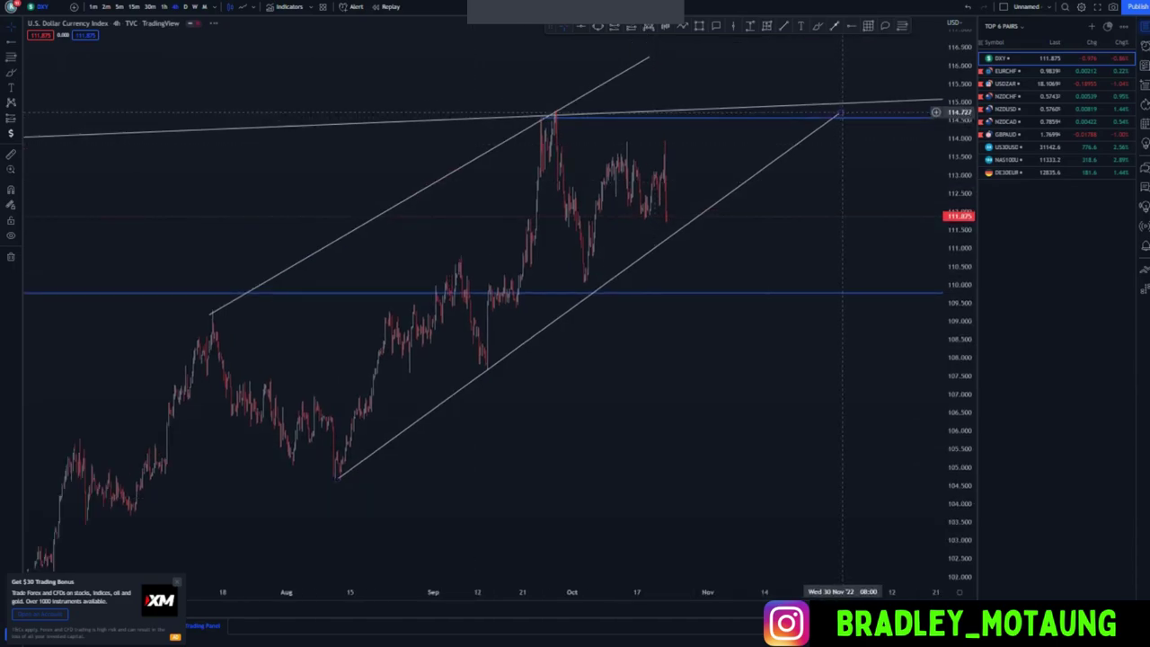
{"action": "left_click_drag", "start_coordinate": [841, 113], "coordinate": [798, 147]}
{"action": "left_click_drag", "start_coordinate": [211, 313], "coordinate": [212, 310]}
Move the upper horizontal ray onto the 28 September 2022 peak at about 114.750
{"action": "left_click_drag", "start_coordinate": [571, 393], "coordinate": [556, 428]}
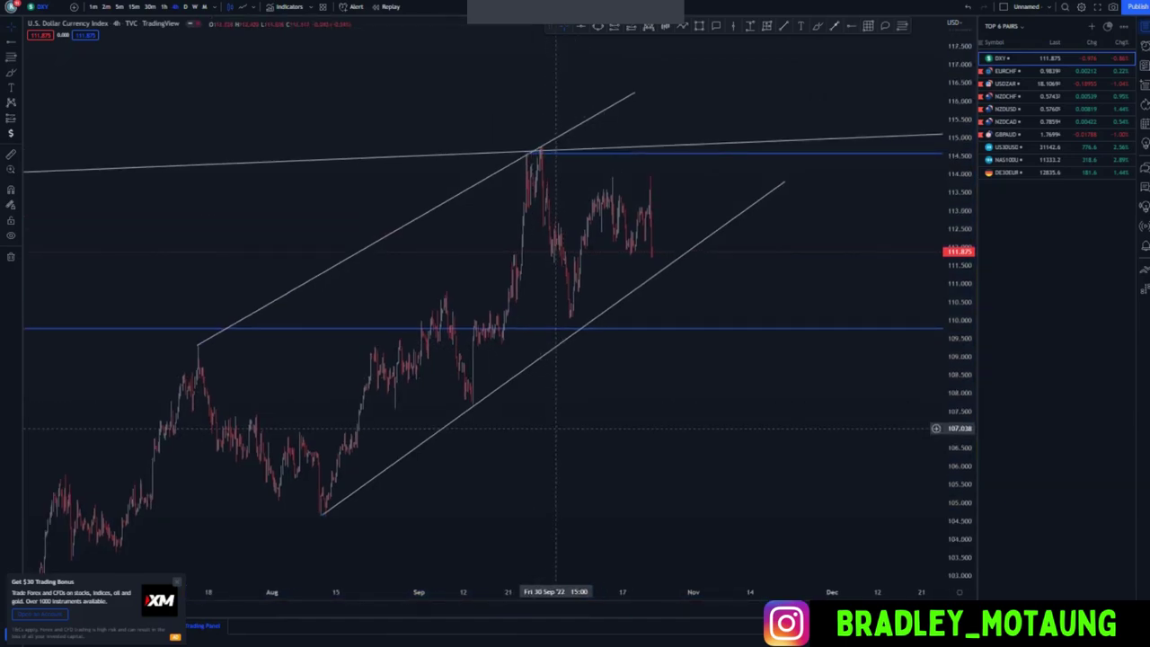
{"action": "scroll", "coordinate": [555, 428], "scroll_direction": "up", "scroll_amount": 1}
{"action": "left_click_drag", "start_coordinate": [520, 154], "coordinate": [530, 148]}
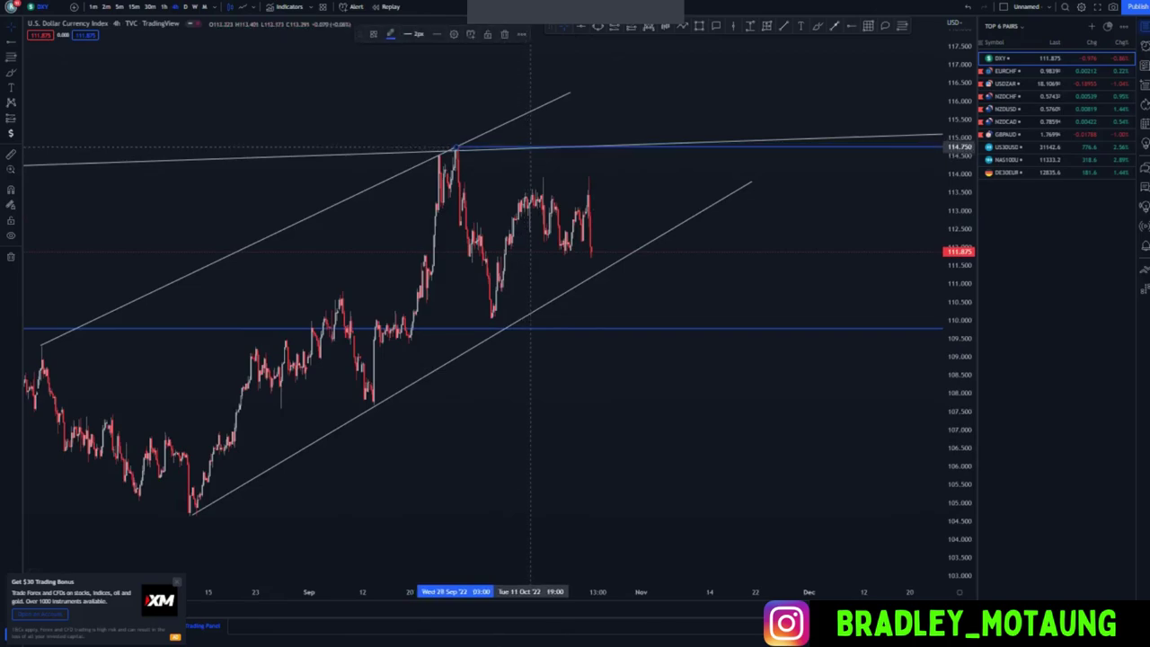
{"action": "left_click", "coordinate": [611, 106]}
Brush a projected zigzag from the current price up to the 114.750 ray, and a second path peaking near 116.5 before dropping
{"action": "left_click", "coordinate": [818, 26]}
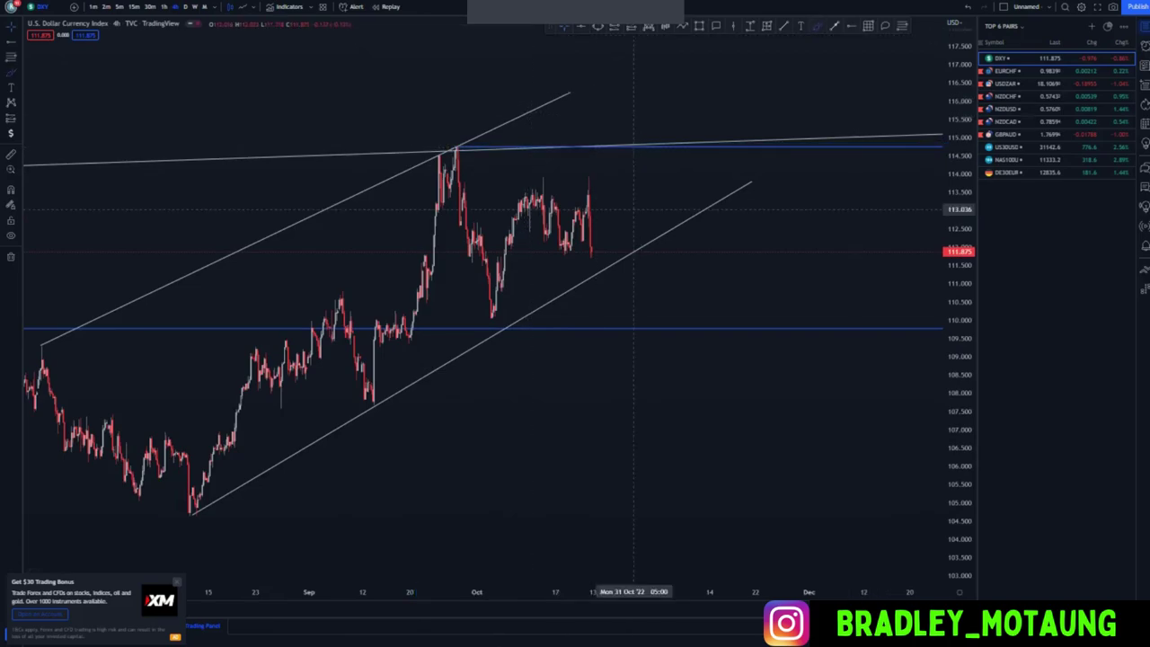
{"action": "mouse_move", "coordinate": [591, 252]}
{"action": "left_mouse_down"}
{"action": "mouse_move", "coordinate": [615, 192]}
{"action": "mouse_move", "coordinate": [681, 142]}
{"action": "mouse_move", "coordinate": [670, 153]}
{"action": "left_mouse_up"}
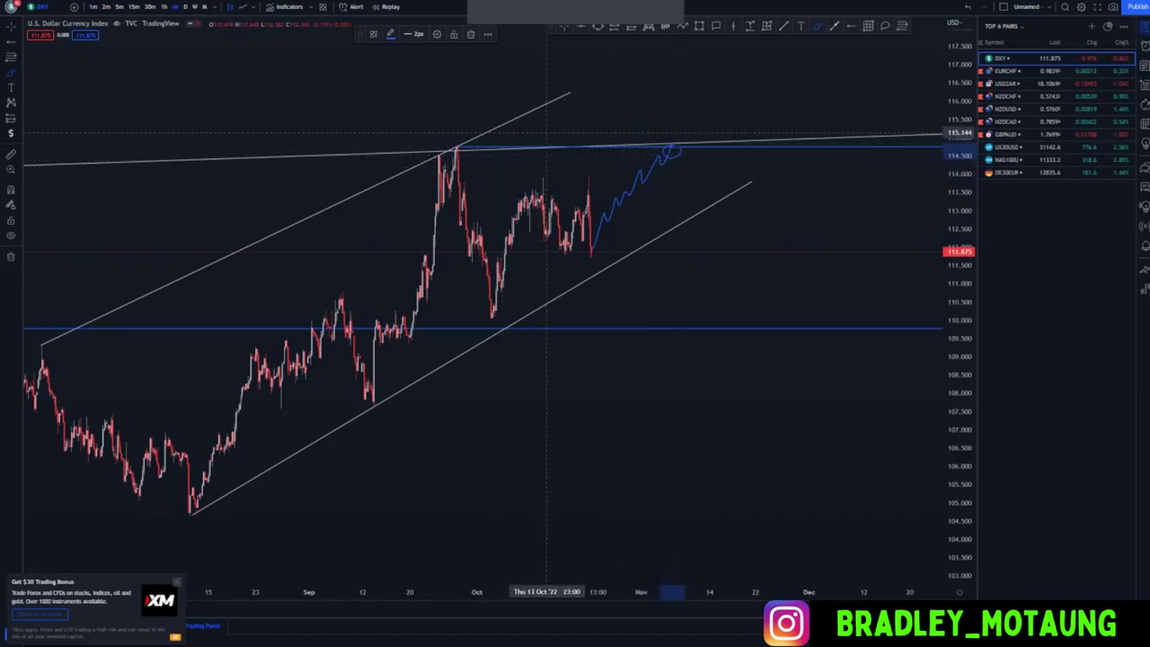
{"action": "mouse_move", "coordinate": [550, 171]}
{"action": "left_mouse_down"}
{"action": "mouse_move", "coordinate": [570, 94]}
{"action": "mouse_move", "coordinate": [600, 75]}
{"action": "mouse_move", "coordinate": [621, 165]}
{"action": "left_mouse_up"}
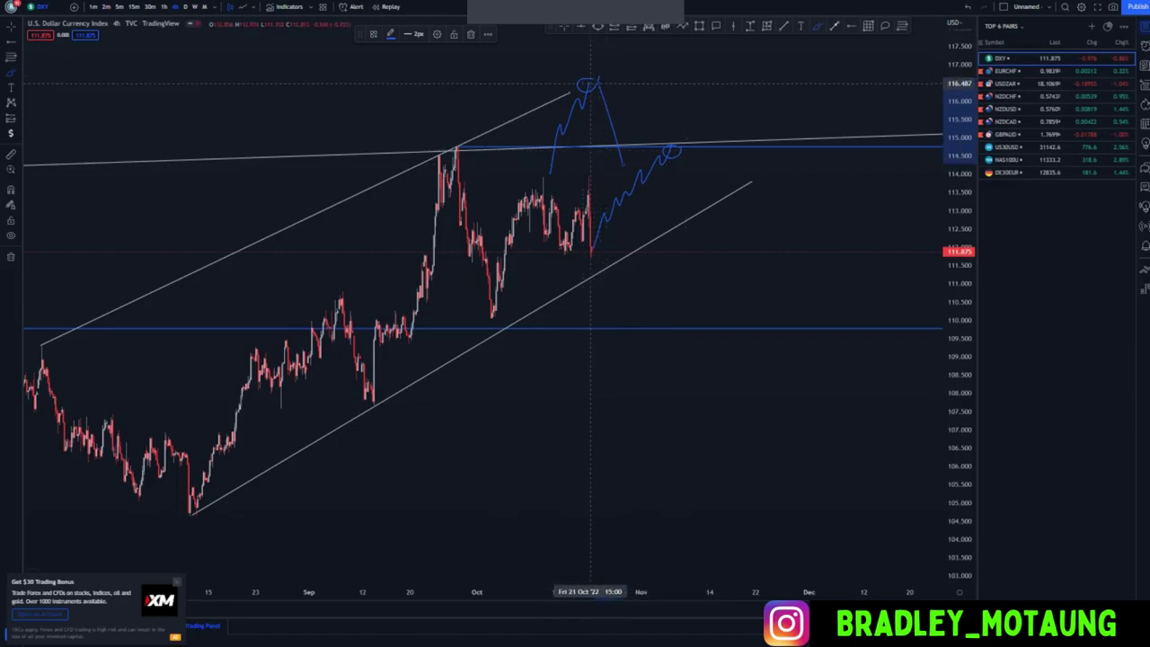
Draw an arrow from the circled target at the September-high ray down to about 104.5
{"action": "scroll", "coordinate": [501, 188], "scroll_direction": "down", "scroll_amount": 2}
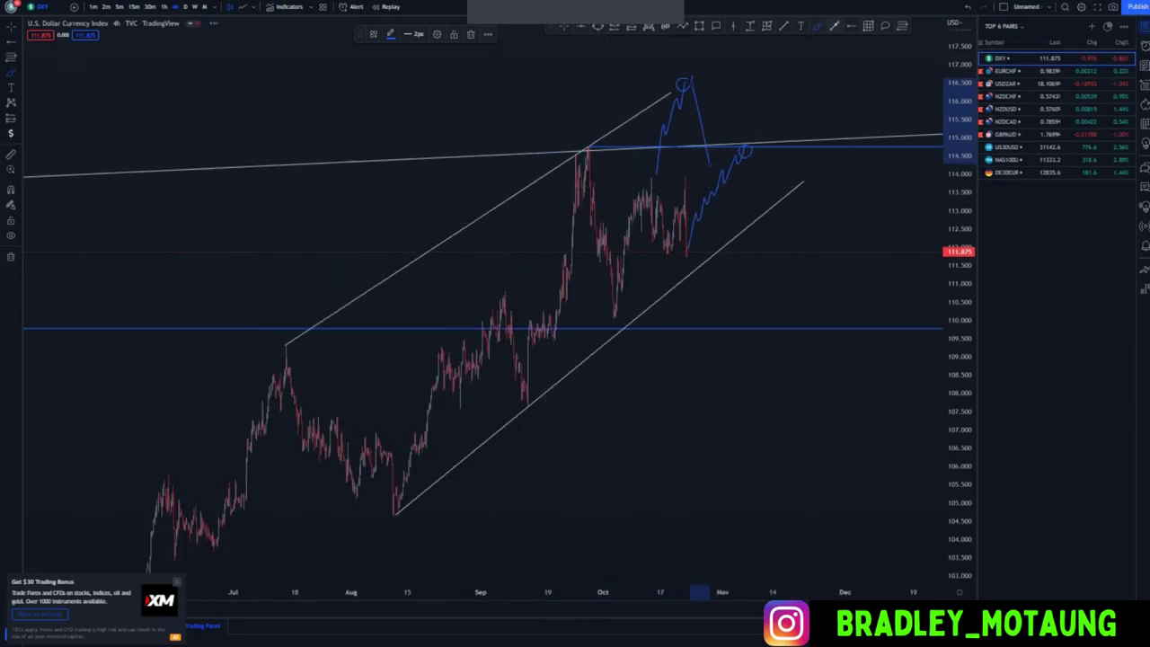
{"action": "left_click", "coordinate": [834, 26]}
{"action": "mouse_move", "coordinate": [748, 151]}
{"action": "left_mouse_down"}
{"action": "mouse_move", "coordinate": [755, 304]}
{"action": "mouse_move", "coordinate": [786, 517]}
{"action": "left_mouse_up"}
{"action": "left_click", "coordinate": [694, 483]}
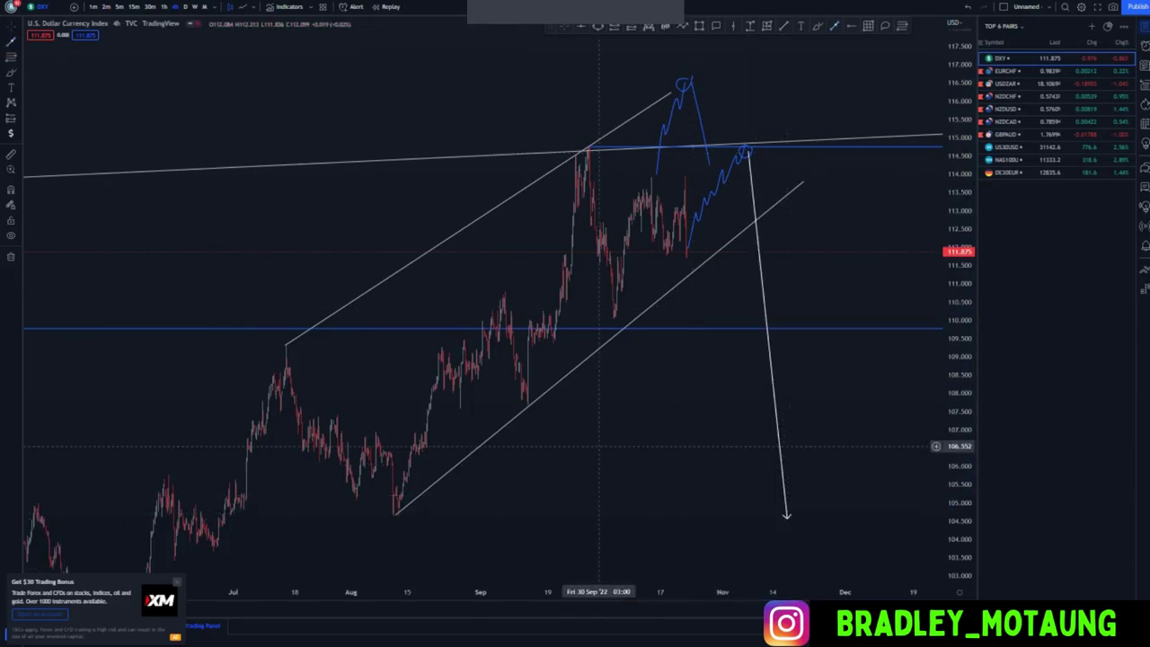
Draw a horizontal ray from the August 2022 low where the lower rising trend line begins
{"action": "left_click_drag", "start_coordinate": [599, 446], "coordinate": [501, 411]}
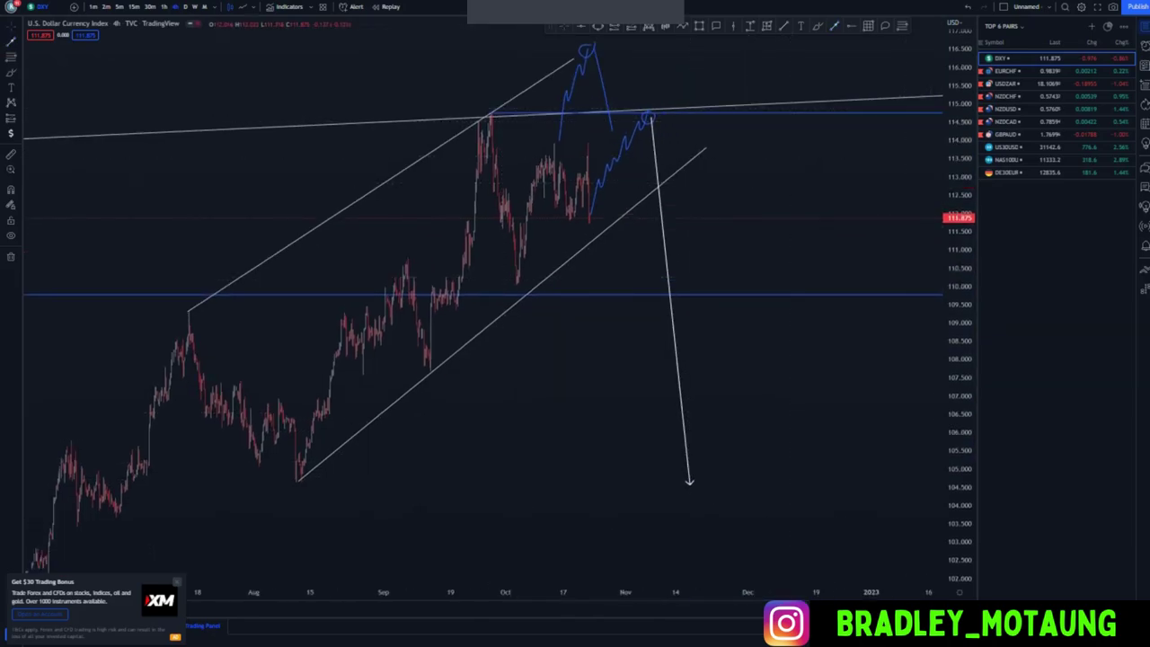
{"action": "left_click_drag", "start_coordinate": [959, 101], "coordinate": [959, 287]}
{"action": "scroll", "coordinate": [575, 398], "scroll_direction": "down", "scroll_amount": 6}
{"action": "left_click_drag", "start_coordinate": [646, 400], "coordinate": [494, 370]}
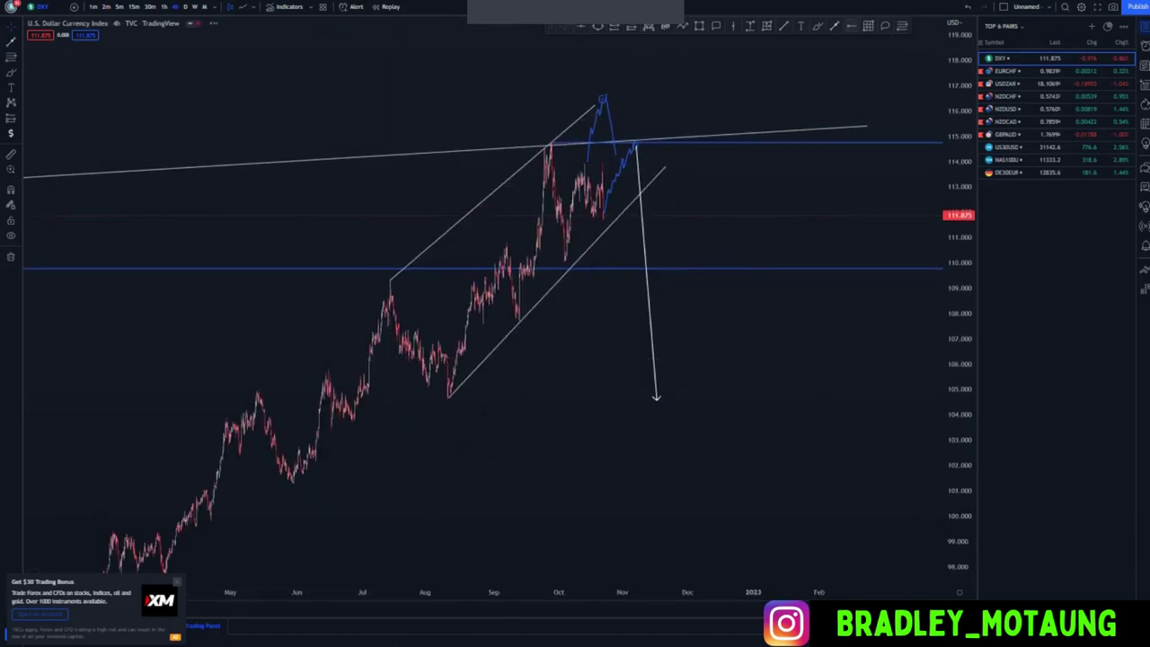
{"action": "left_click", "coordinate": [450, 397]}
{"action": "scroll", "coordinate": [865, 166], "scroll_direction": "down", "scroll_amount": 3}
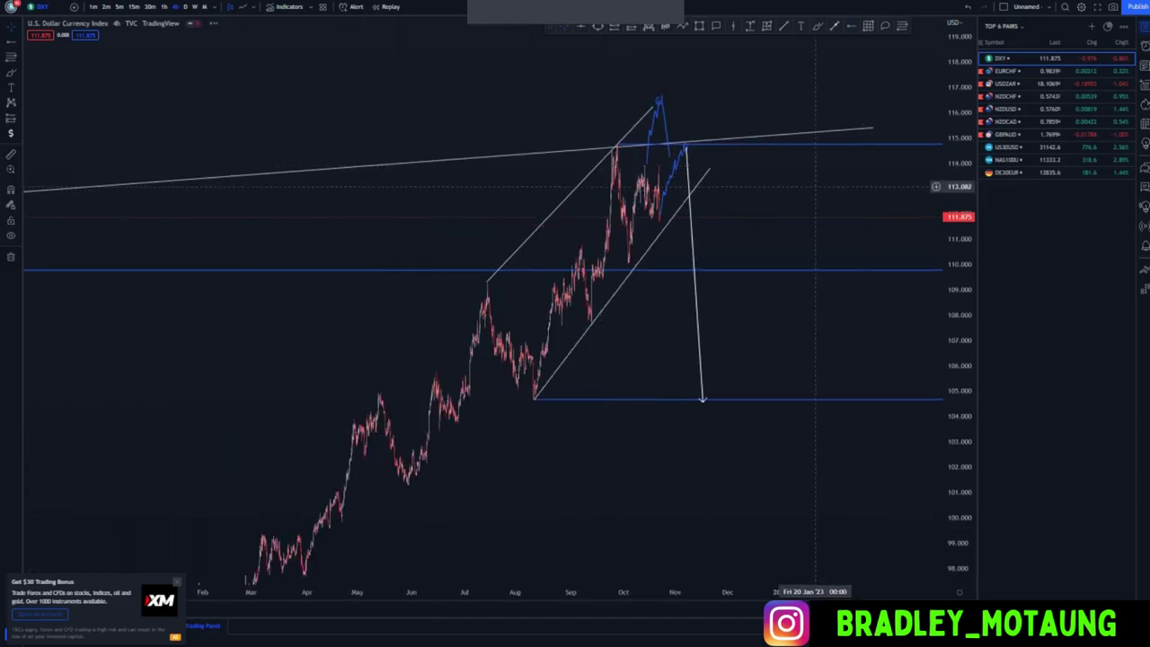
Move USDZAR directly below DXY in the watchlist and open its chart
{"action": "left_click", "coordinate": [1023, 84]}
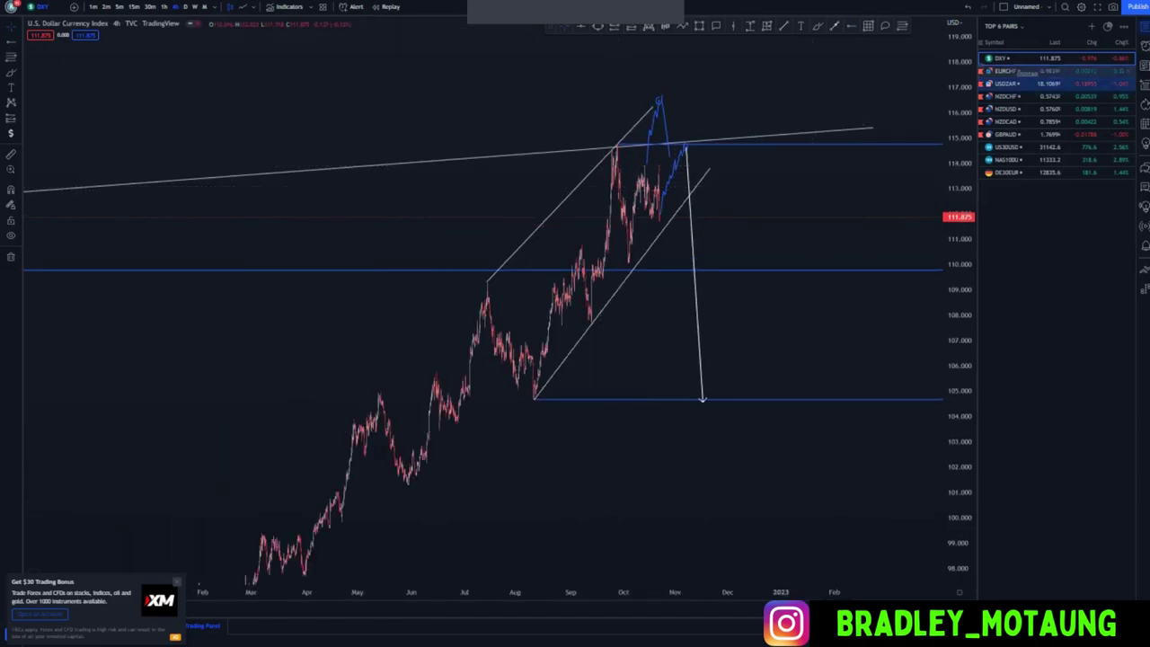
{"action": "mouse_move", "coordinate": [1028, 73]}
{"action": "left_mouse_down"}
{"action": "mouse_move", "coordinate": [1029, 95]}
{"action": "mouse_move", "coordinate": [1029, 83]}
{"action": "left_mouse_up"}
{"action": "left_click", "coordinate": [1007, 70]}
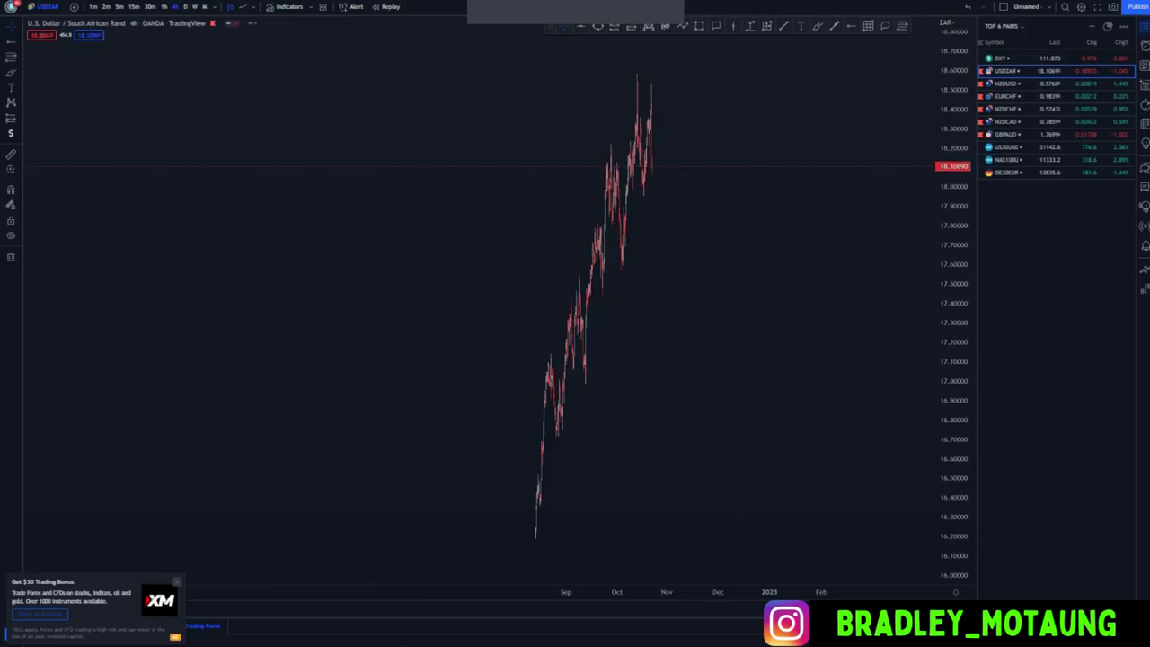
Switch the USDZAR chart to the weekly timeframe, reset its view and compress the price scale
{"action": "type", "text": "1M"}
{"action": "key", "text": "Return"}
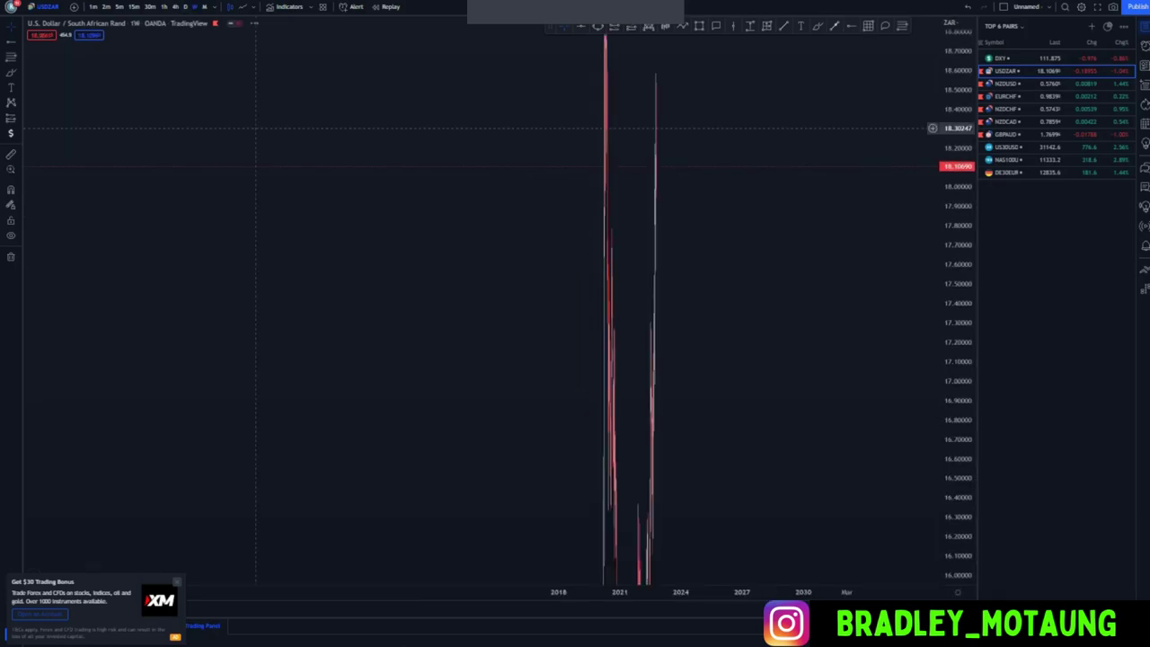
{"action": "right_click", "coordinate": [311, 118]}
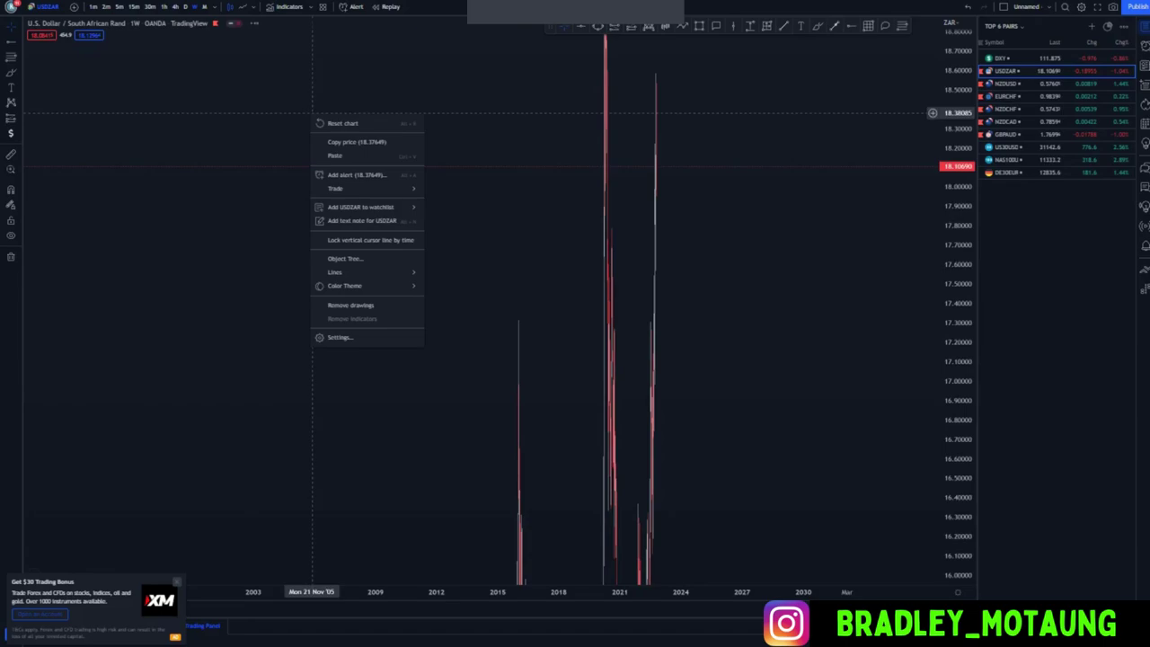
{"action": "left_click", "coordinate": [328, 123]}
{"action": "scroll", "coordinate": [621, 180], "scroll_direction": "up", "scroll_amount": 1}
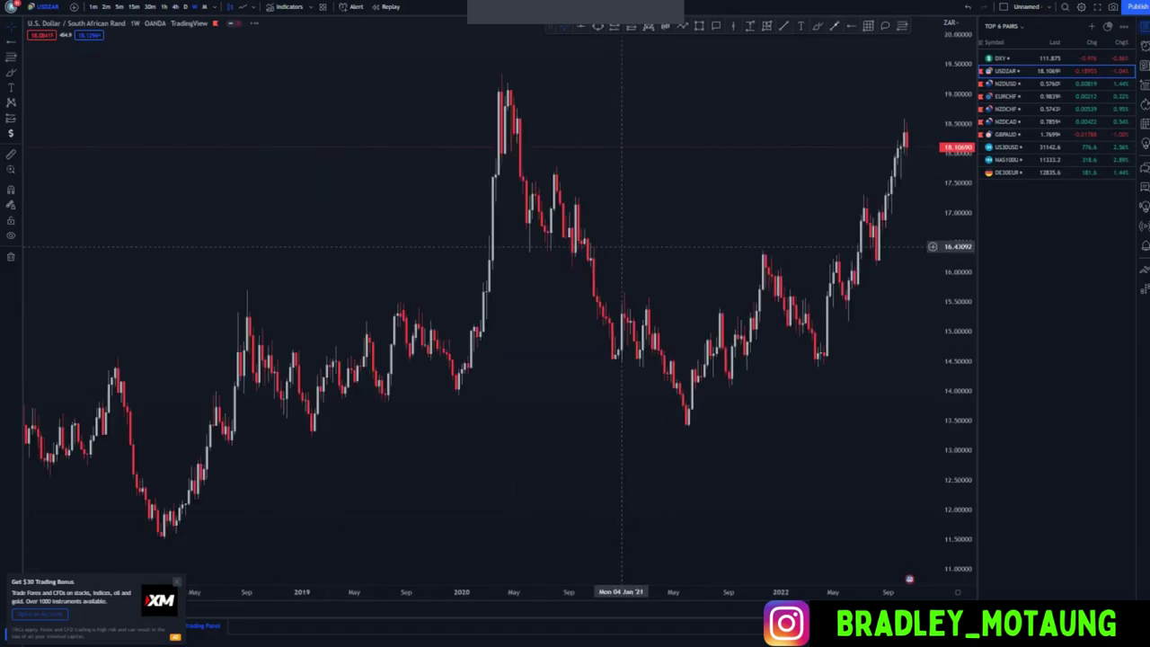
{"action": "scroll", "coordinate": [503, 209], "scroll_direction": "up", "scroll_amount": 1}
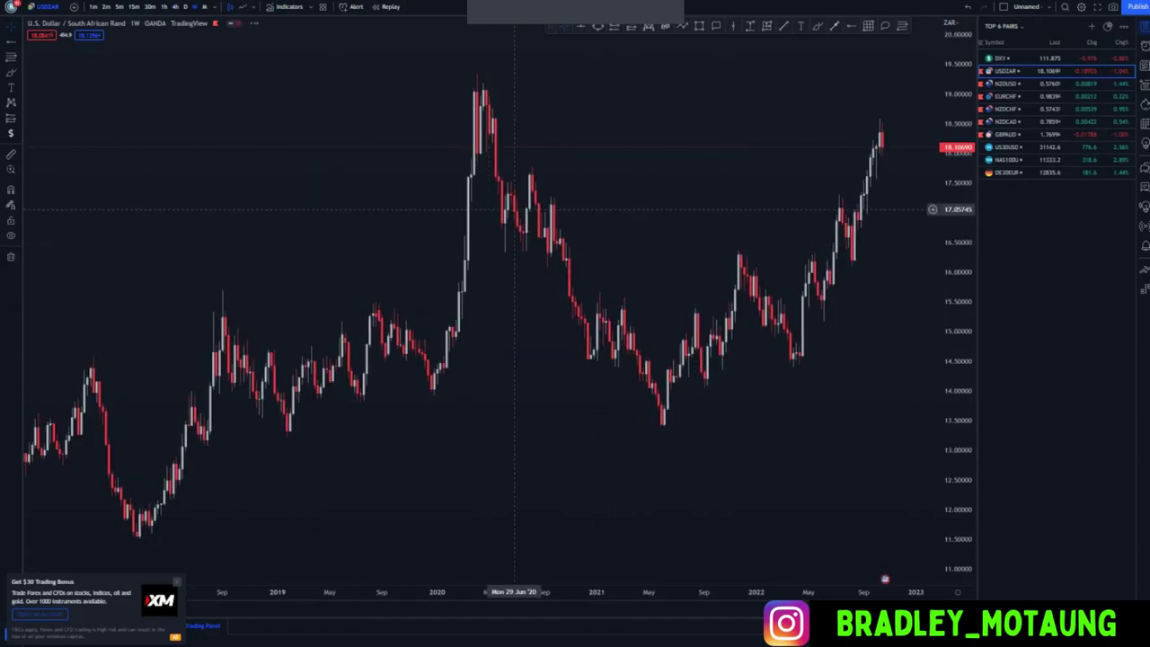
{"action": "left_click_drag", "start_coordinate": [958, 193], "coordinate": [958, 304]}
{"action": "left_click_drag", "start_coordinate": [692, 372], "coordinate": [665, 357]}
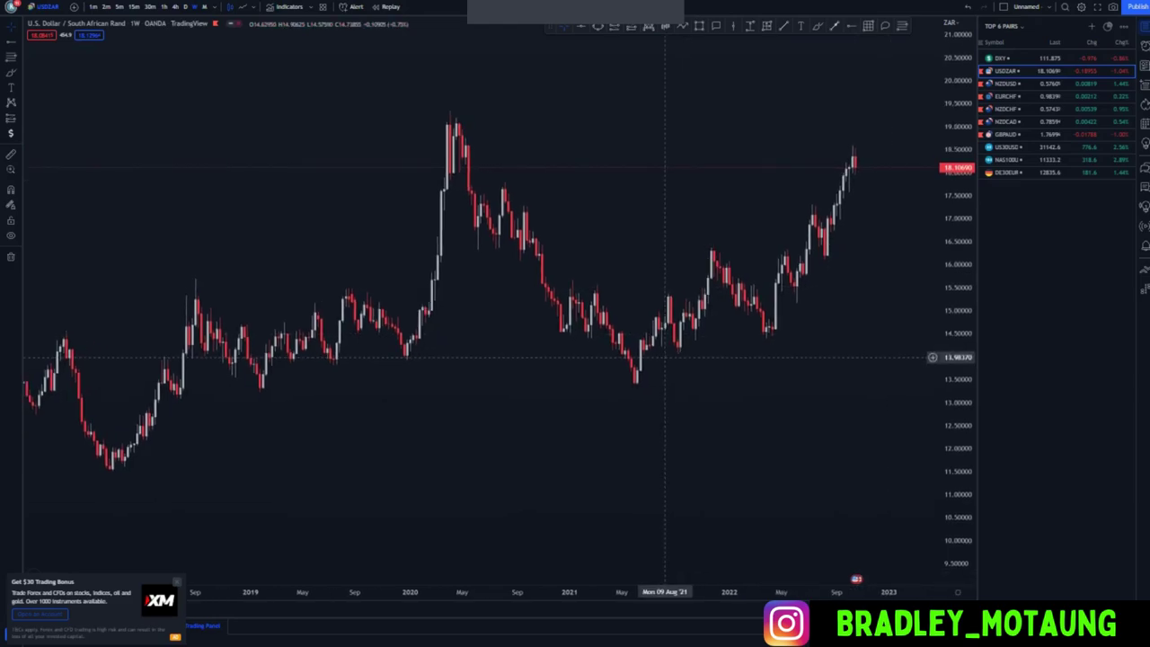
Draw horizontal rays from the August 2020 high near 17.80, the mid-2021 low near 13.43 and the April 2020 peak near 19.35
{"action": "left_click", "coordinate": [504, 182]}
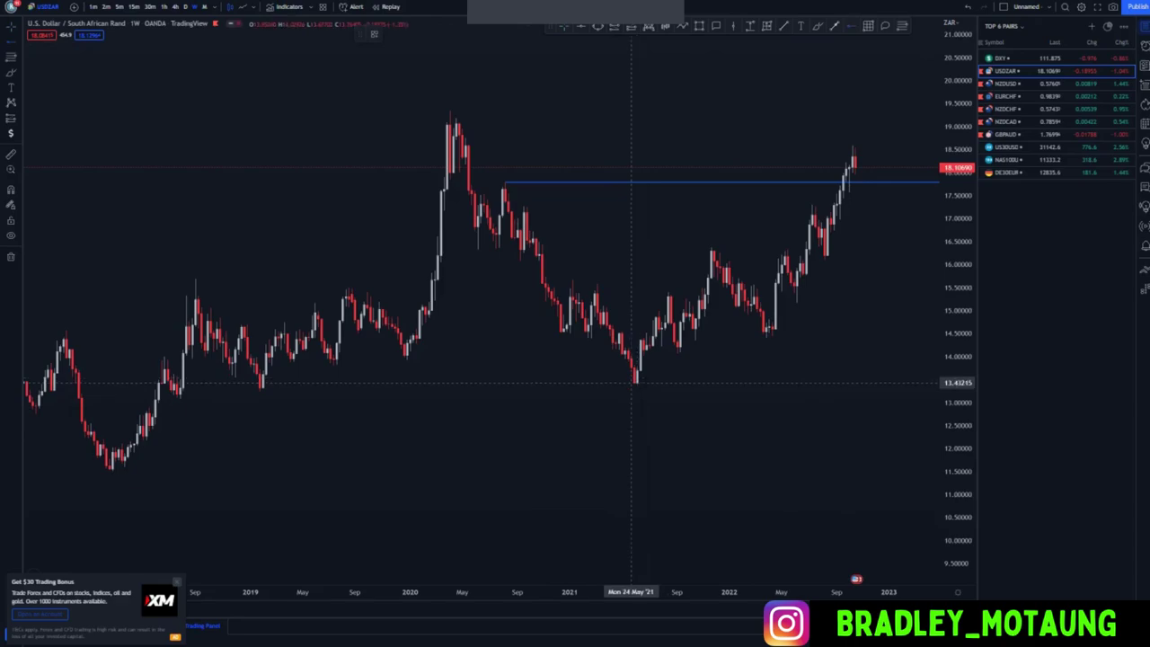
{"action": "left_click", "coordinate": [636, 382]}
{"action": "left_click_drag", "start_coordinate": [635, 382], "coordinate": [546, 429]}
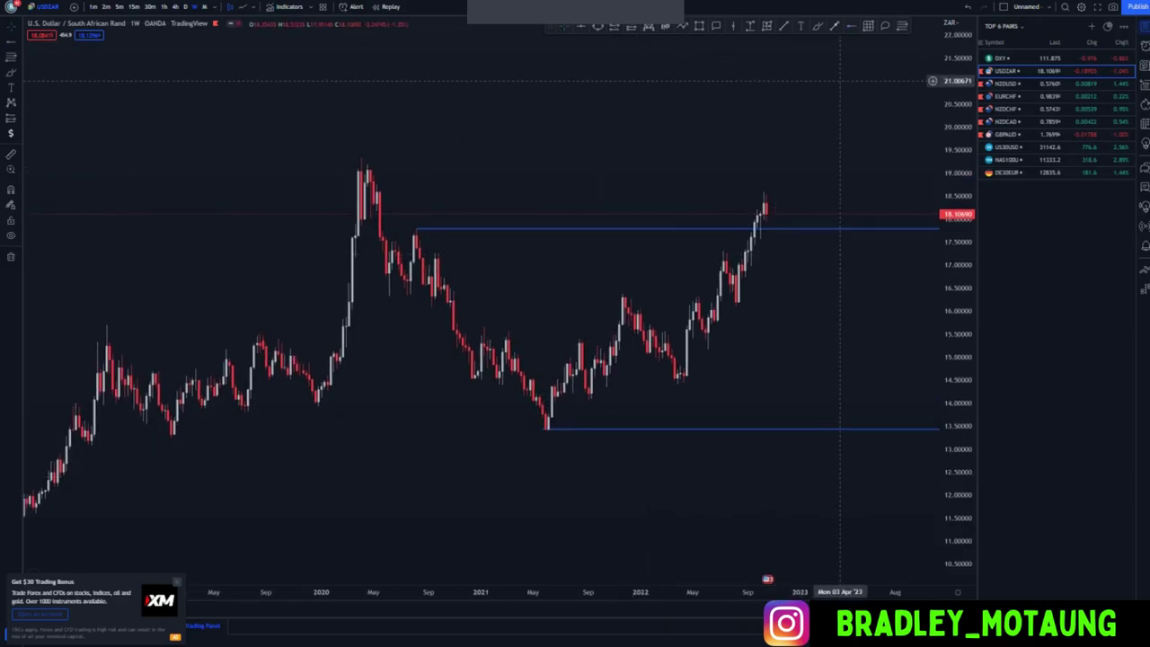
{"action": "left_click", "coordinate": [361, 157]}
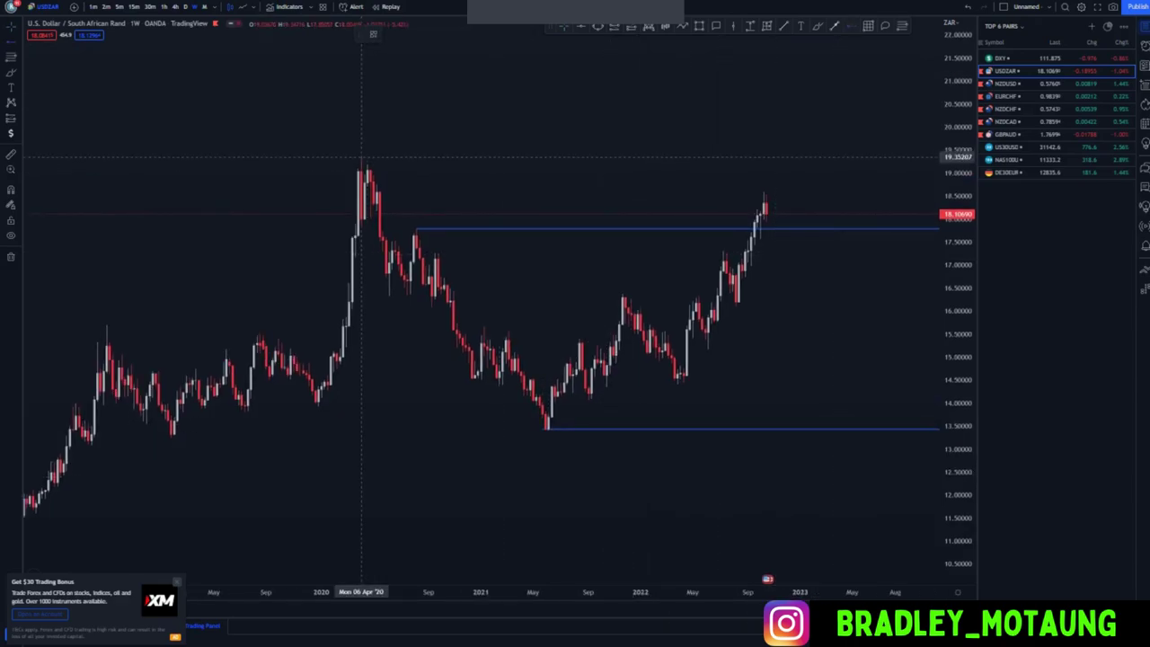
Switch USDZAR to the daily timeframe and rescale the chart around the 2022 rise
{"action": "scroll", "coordinate": [486, 243], "scroll_direction": "down", "scroll_amount": 5}
{"action": "left_click_drag", "start_coordinate": [447, 367], "coordinate": [410, 332]}
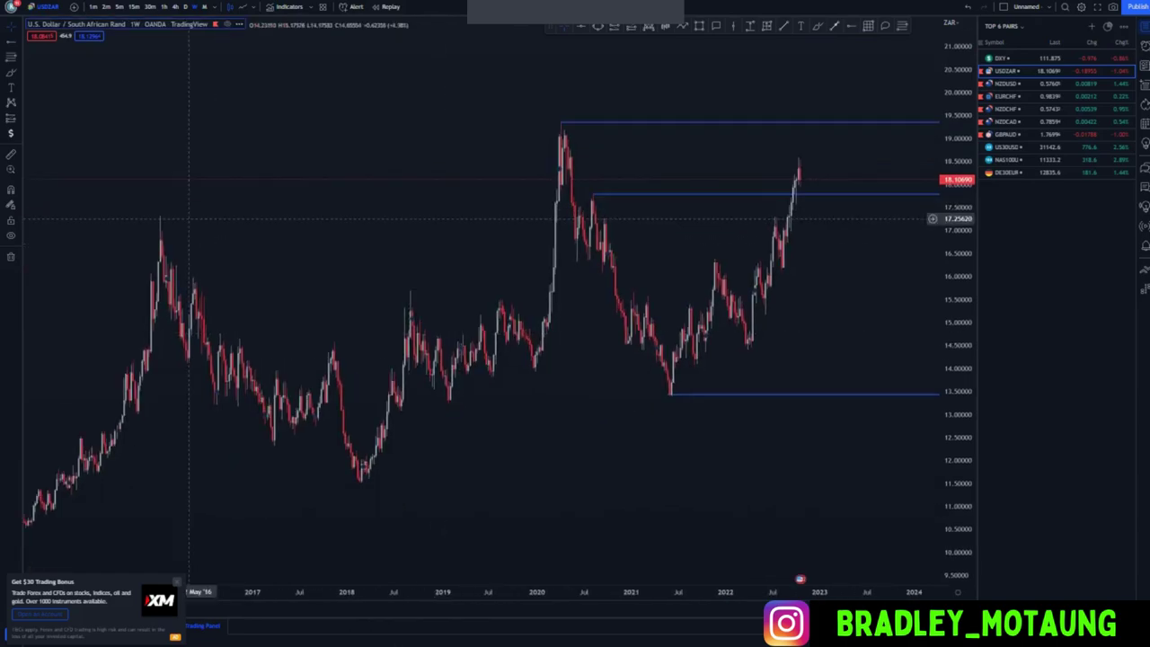
{"action": "scroll", "coordinate": [463, 390], "scroll_direction": "down", "scroll_amount": 2}
{"action": "scroll", "coordinate": [463, 389], "scroll_direction": "down", "scroll_amount": 4}
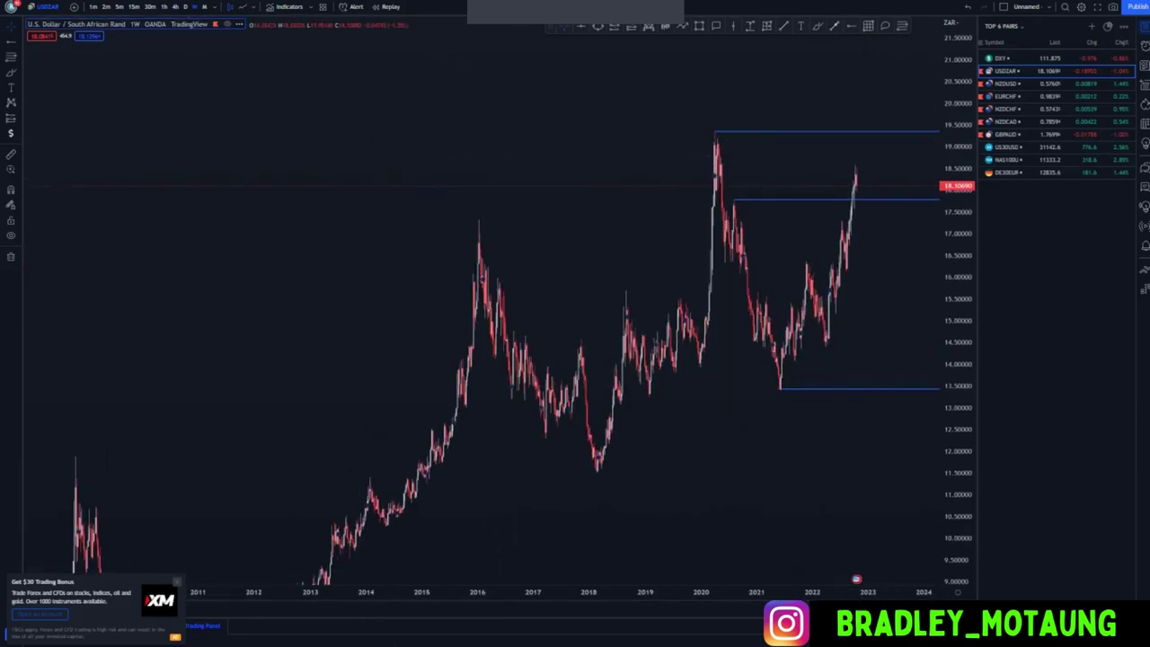
{"action": "scroll", "coordinate": [815, 275], "scroll_direction": "up", "scroll_amount": 6}
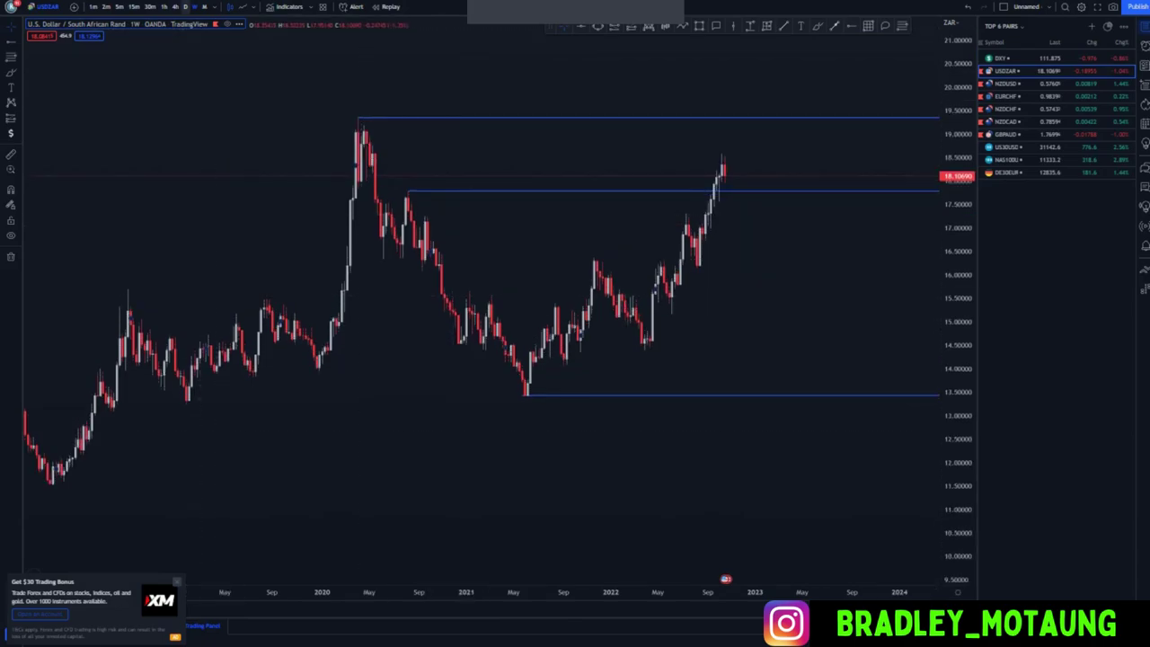
{"action": "key", "text": "1"}
{"action": "key", "text": "d"}
{"action": "key", "text": "Return"}
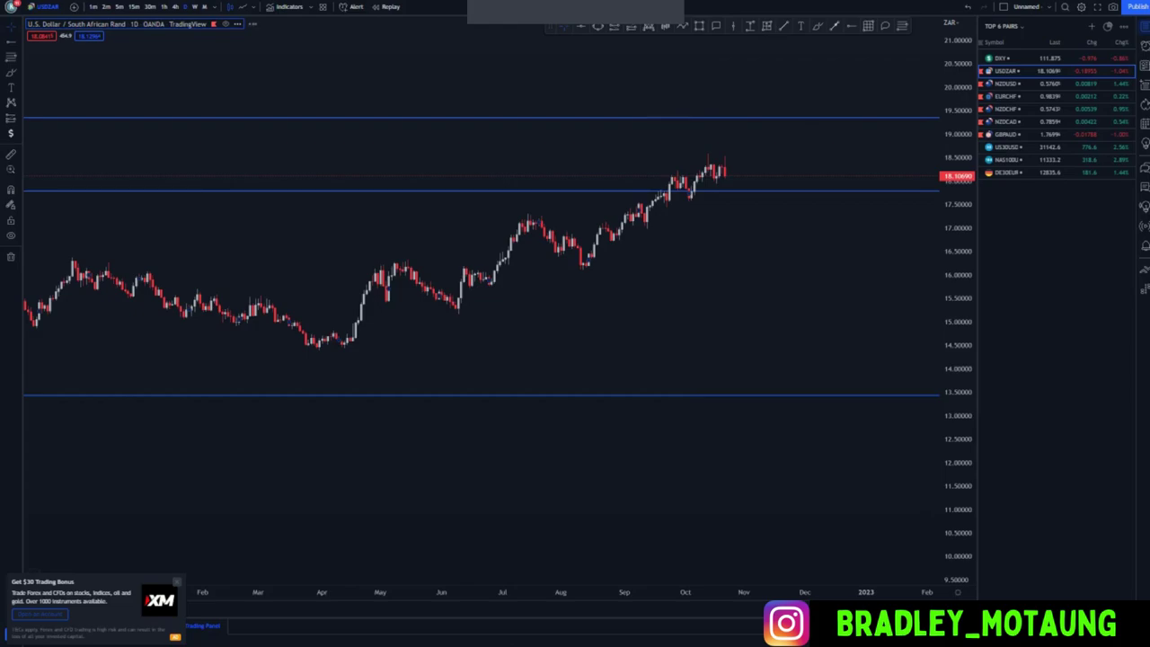
{"action": "left_click_drag", "start_coordinate": [958, 467], "coordinate": [958, 260]}
{"action": "left_click_drag", "start_coordinate": [642, 260], "coordinate": [564, 411]}
{"action": "scroll", "coordinate": [565, 410], "scroll_direction": "down", "scroll_amount": 3}
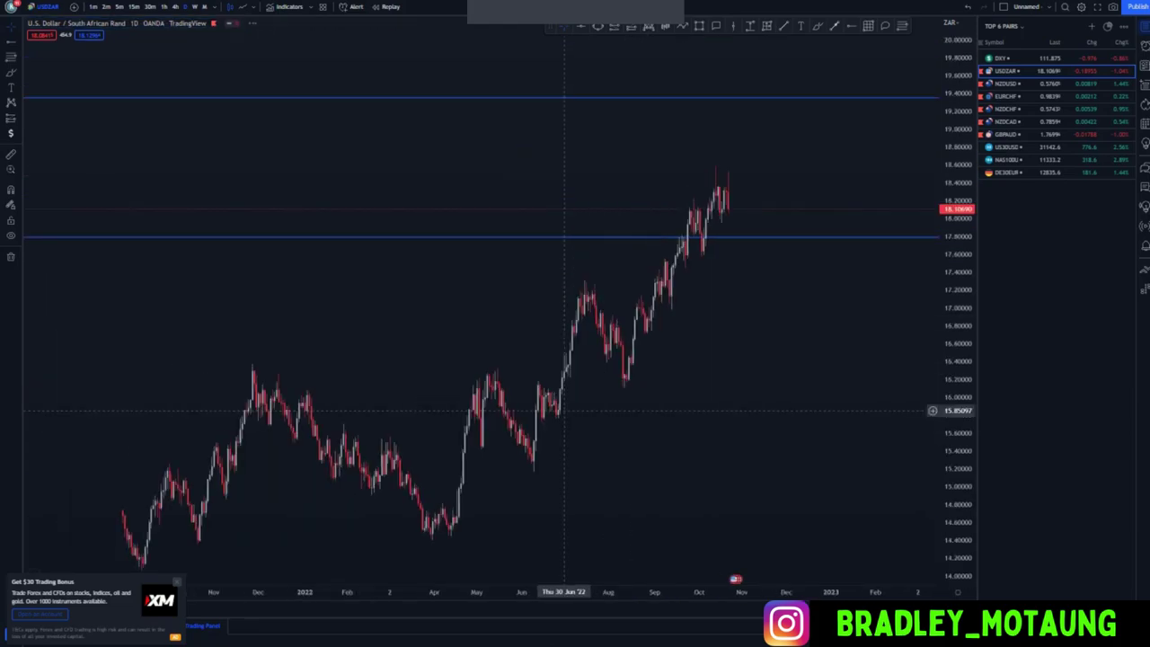
Draw a rising trend line under the 2022 lows from about 14.31 on 6 April to about 17.92 on 20 December
{"action": "scroll", "coordinate": [565, 411], "scroll_direction": "down", "scroll_amount": 5}
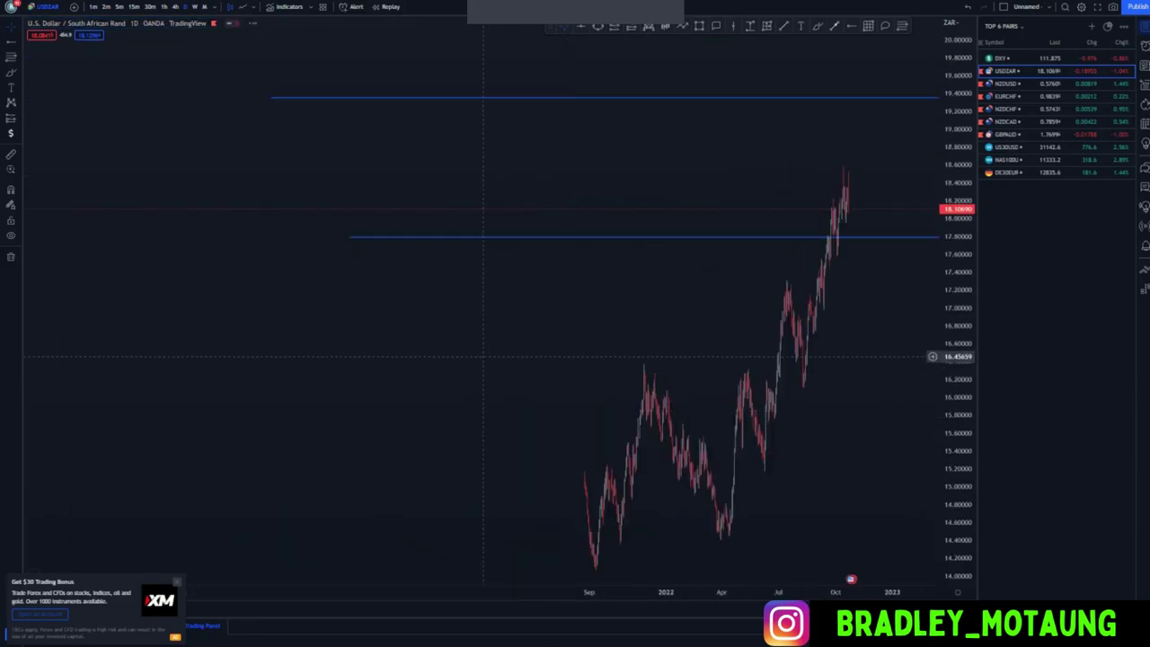
{"action": "scroll", "coordinate": [483, 357], "scroll_direction": "down", "scroll_amount": 3}
{"action": "scroll", "coordinate": [596, 300], "scroll_direction": "up", "scroll_amount": 4}
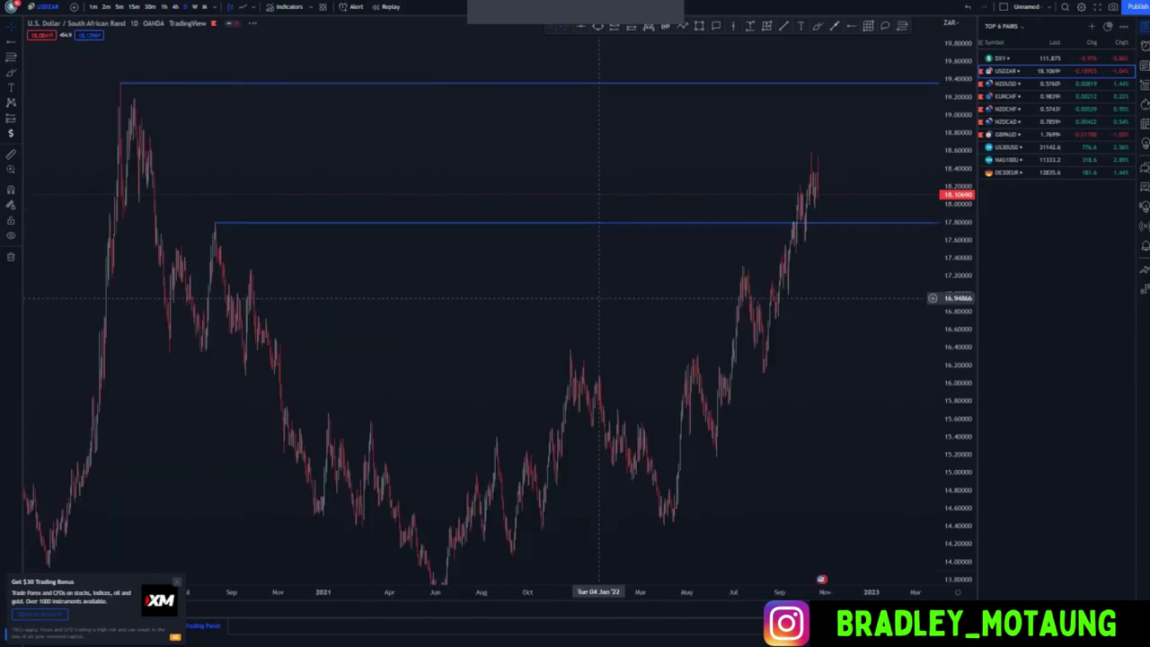
{"action": "scroll", "coordinate": [644, 281], "scroll_direction": "up", "scroll_amount": 3}
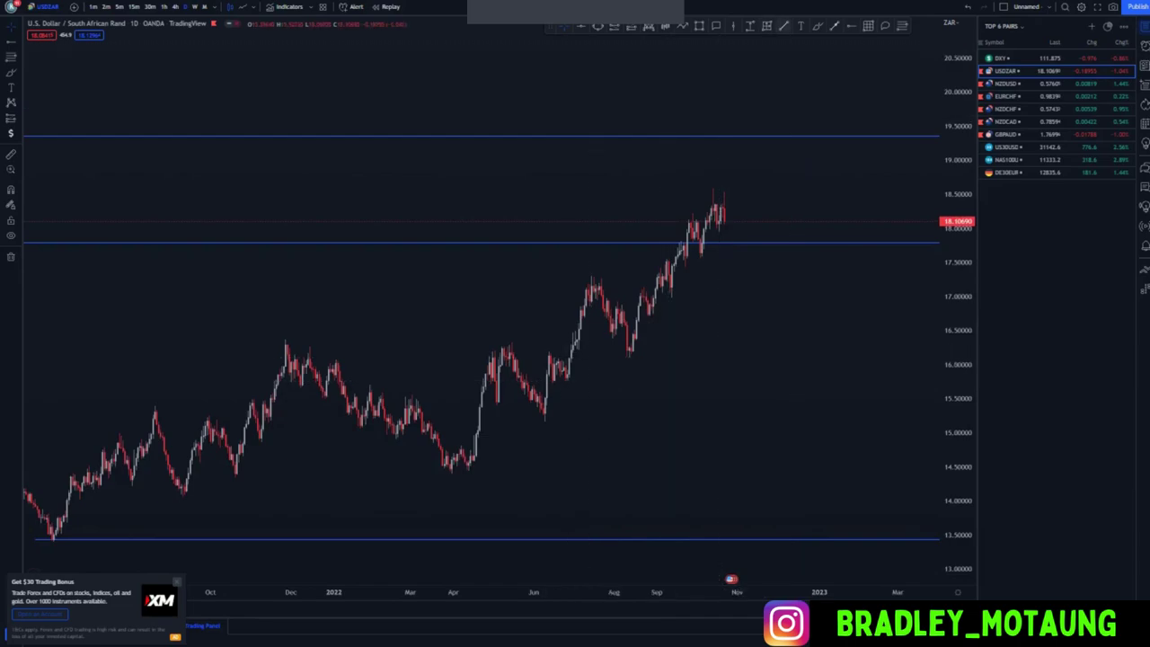
{"action": "mouse_move", "coordinate": [467, 467]}
{"action": "left_mouse_down"}
{"action": "mouse_move", "coordinate": [635, 398]}
{"action": "mouse_move", "coordinate": [786, 241]}
{"action": "mouse_move", "coordinate": [799, 242]}
{"action": "left_mouse_up"}
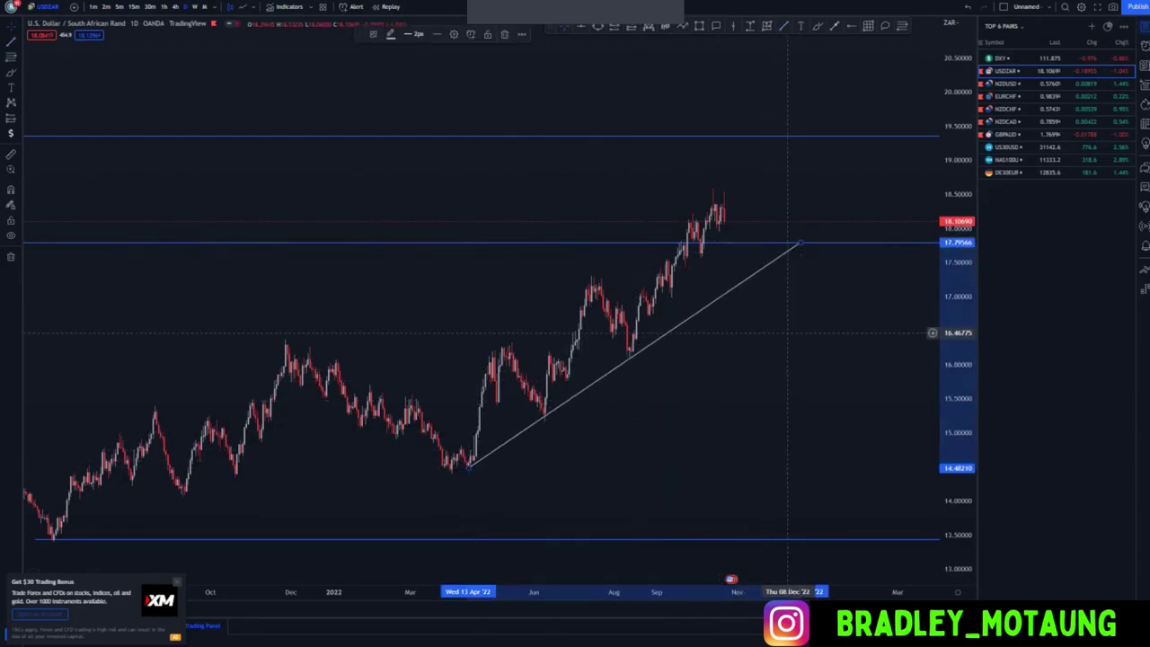
{"action": "left_click_drag", "start_coordinate": [467, 466], "coordinate": [458, 479]}
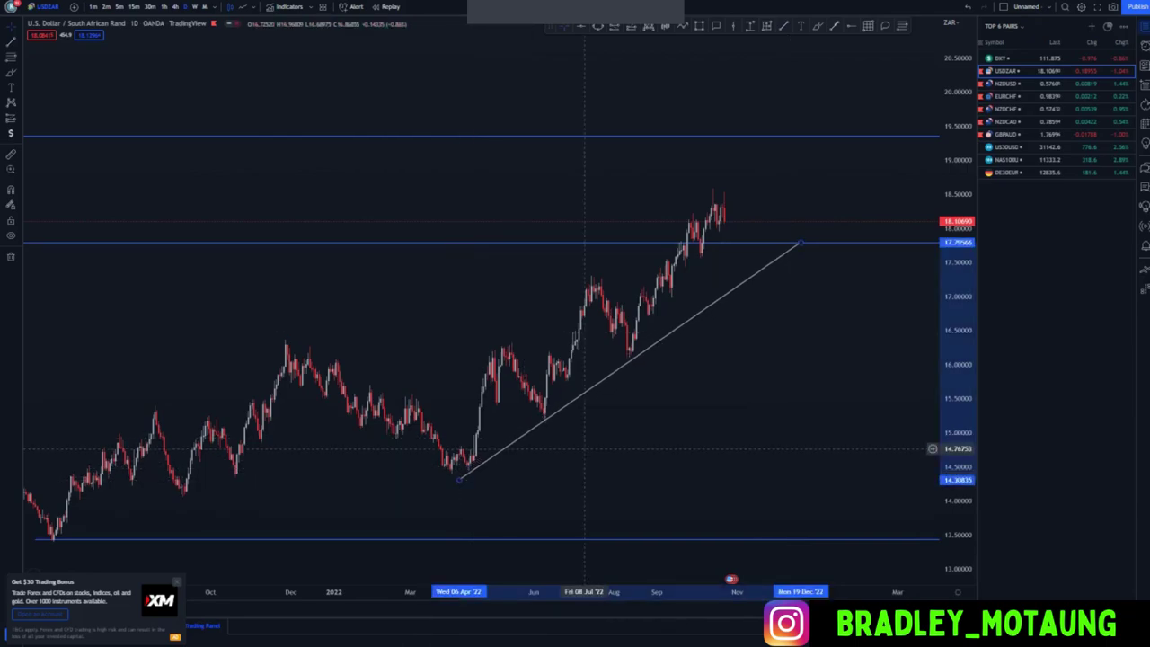
{"action": "left_click_drag", "start_coordinate": [801, 243], "coordinate": [803, 236]}
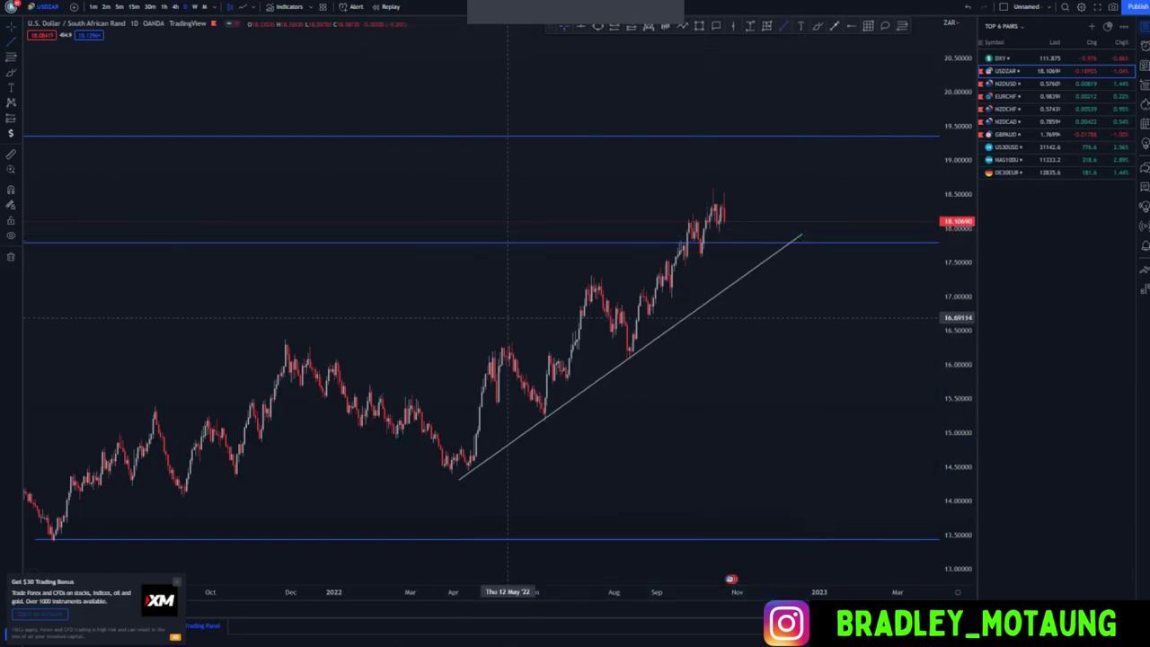
Draw the channel's upper trend line from early March 2022 near 15.50 to about 18.80, and move the lower line's start to about 14.41
{"action": "mouse_move", "coordinate": [407, 397]}
{"action": "left_mouse_down"}
{"action": "mouse_move", "coordinate": [724, 200]}
{"action": "mouse_move", "coordinate": [735, 174]}
{"action": "left_mouse_up"}
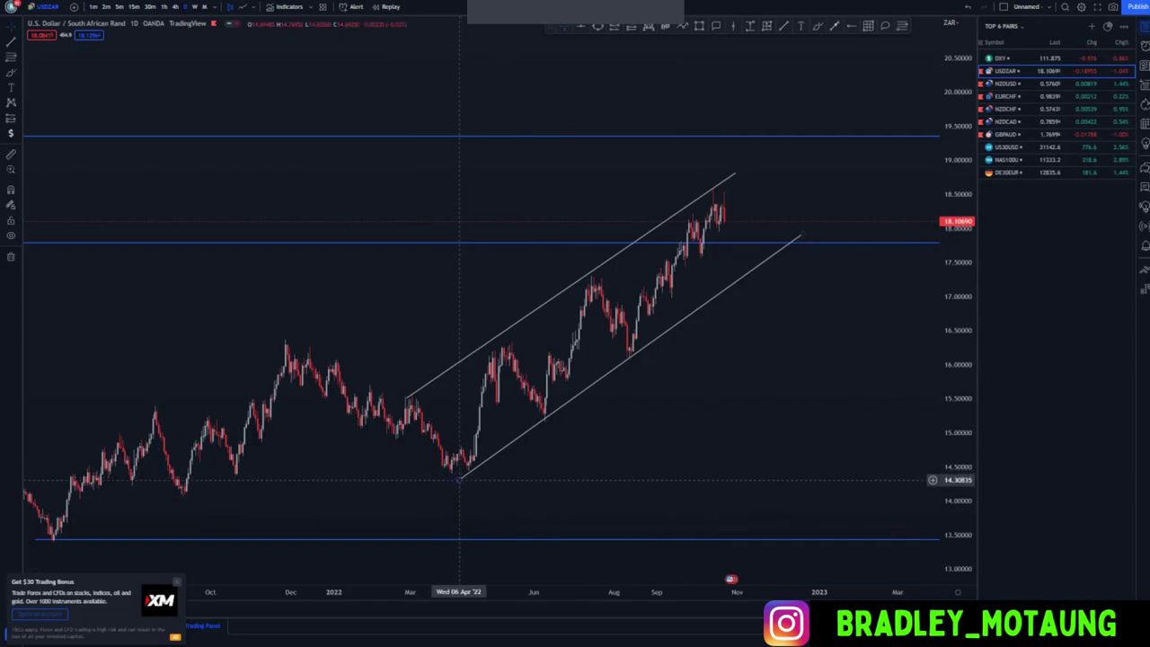
{"action": "left_click", "coordinate": [462, 477]}
{"action": "left_click_drag", "start_coordinate": [462, 477], "coordinate": [466, 473]}
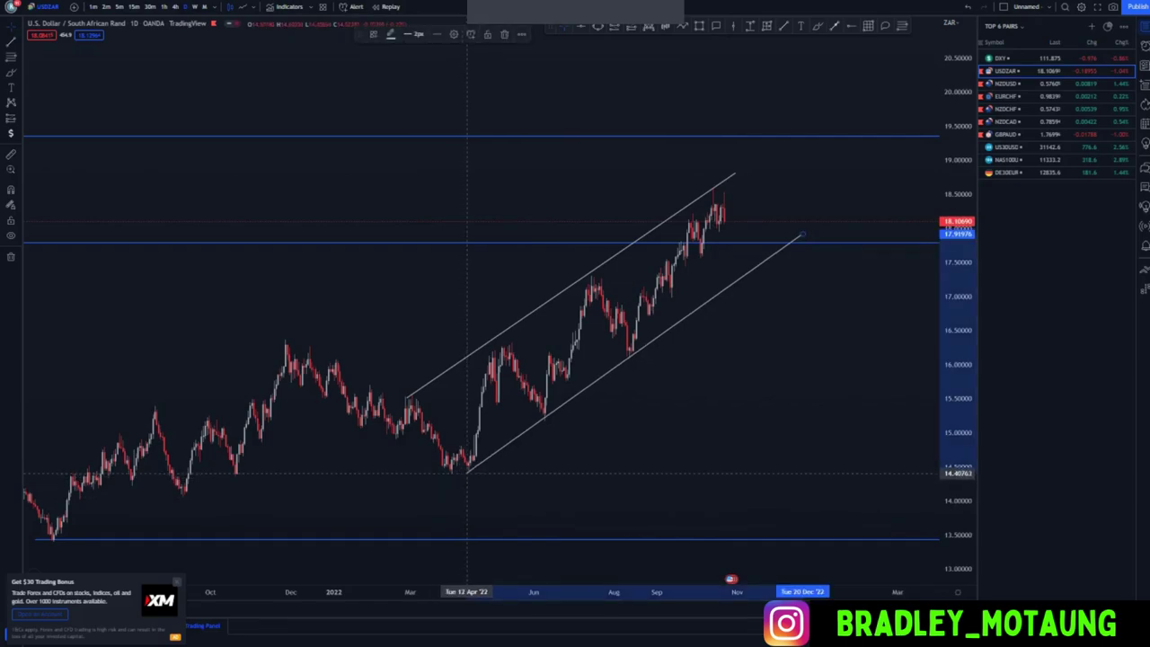
{"action": "left_click", "coordinate": [776, 152]}
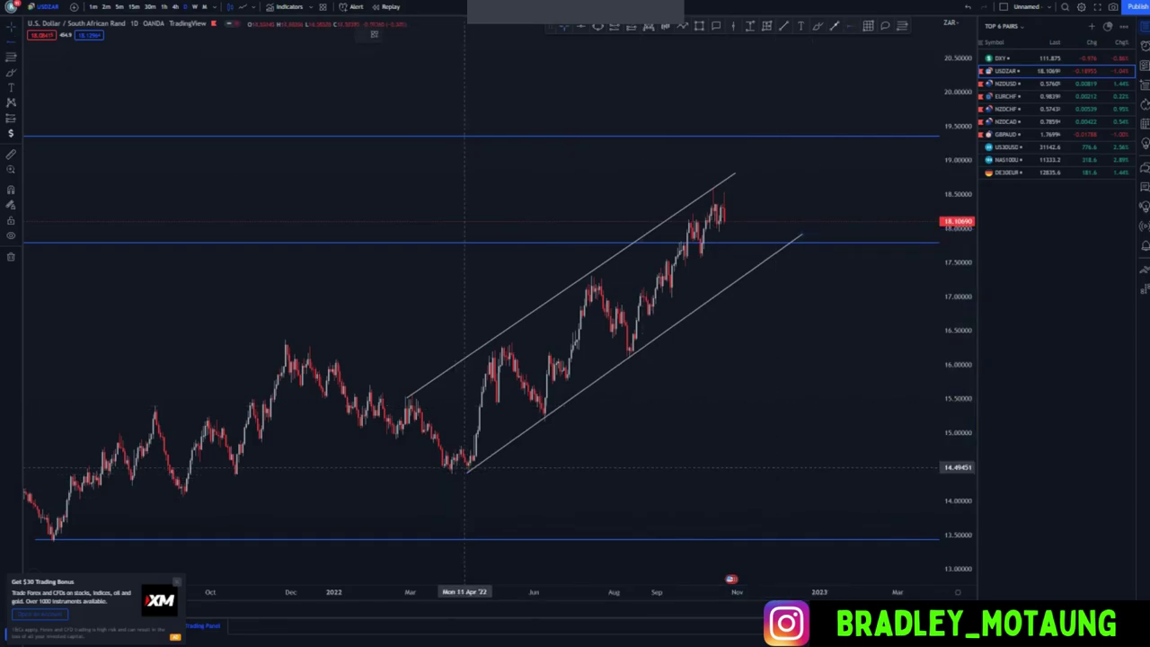
Draw a horizontal ray from the April 2022 low where the lower channel line starts, and delete the ray near 17.80
{"action": "scroll", "coordinate": [566, 494], "scroll_direction": "down", "scroll_amount": 2}
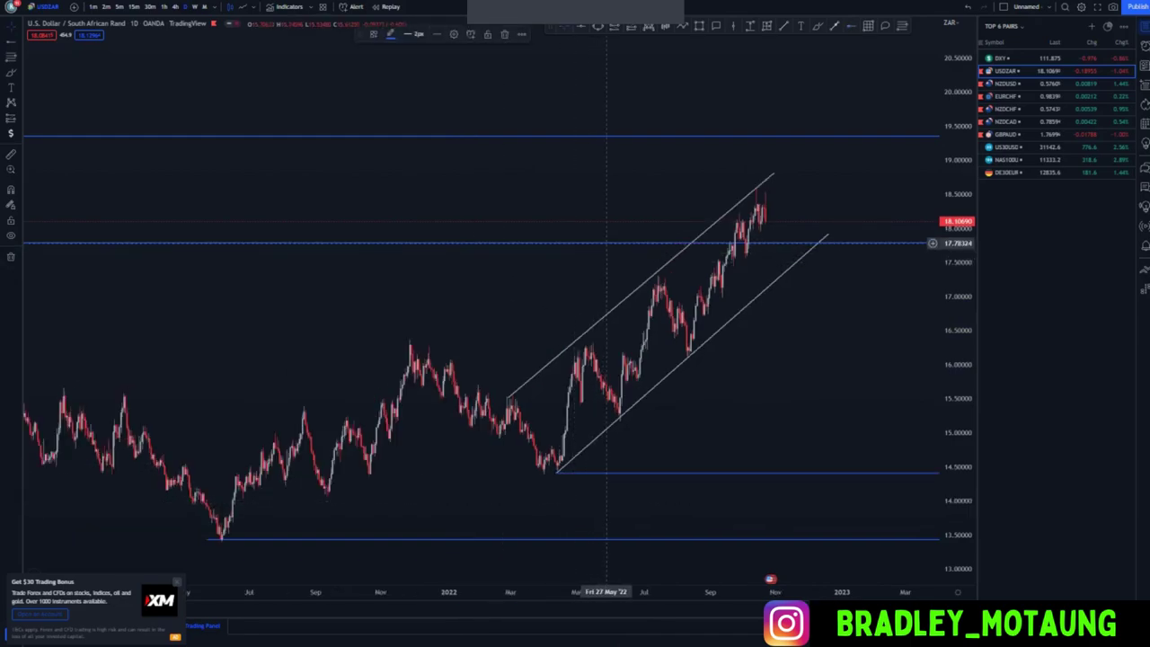
{"action": "right_click", "coordinate": [607, 243]}
{"action": "left_click", "coordinate": [634, 377]}
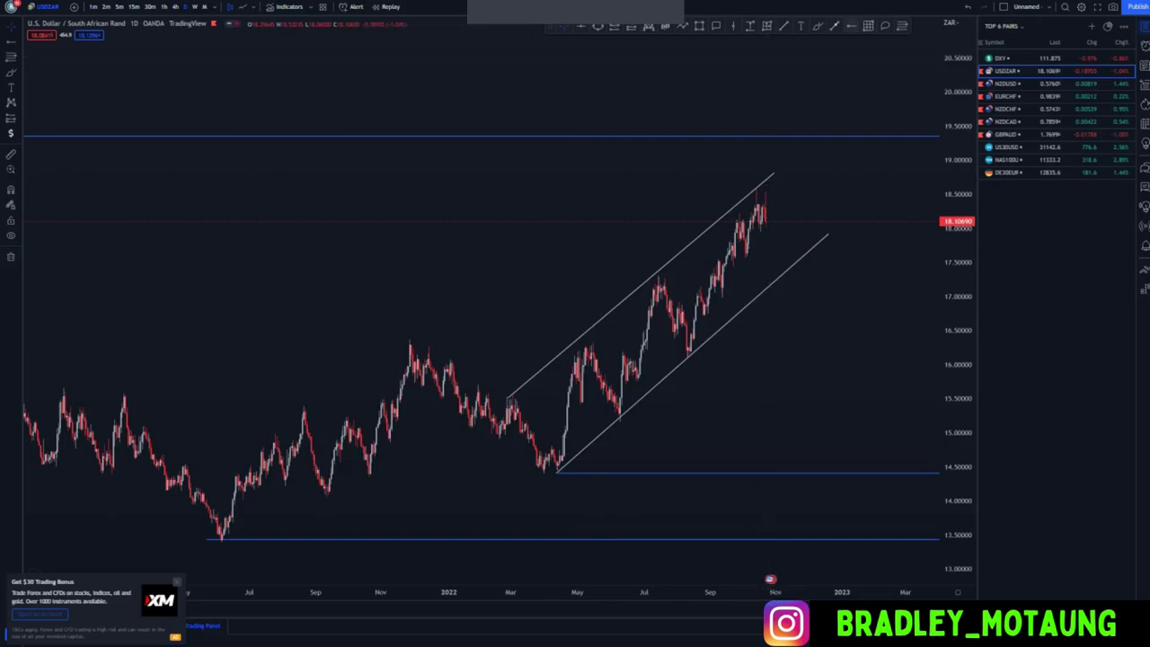
Draw a horizontal ray from the October 2022 high at about 18.58 and switch the chart to the 4-hour timeframe
{"action": "left_click", "coordinate": [755, 189]}
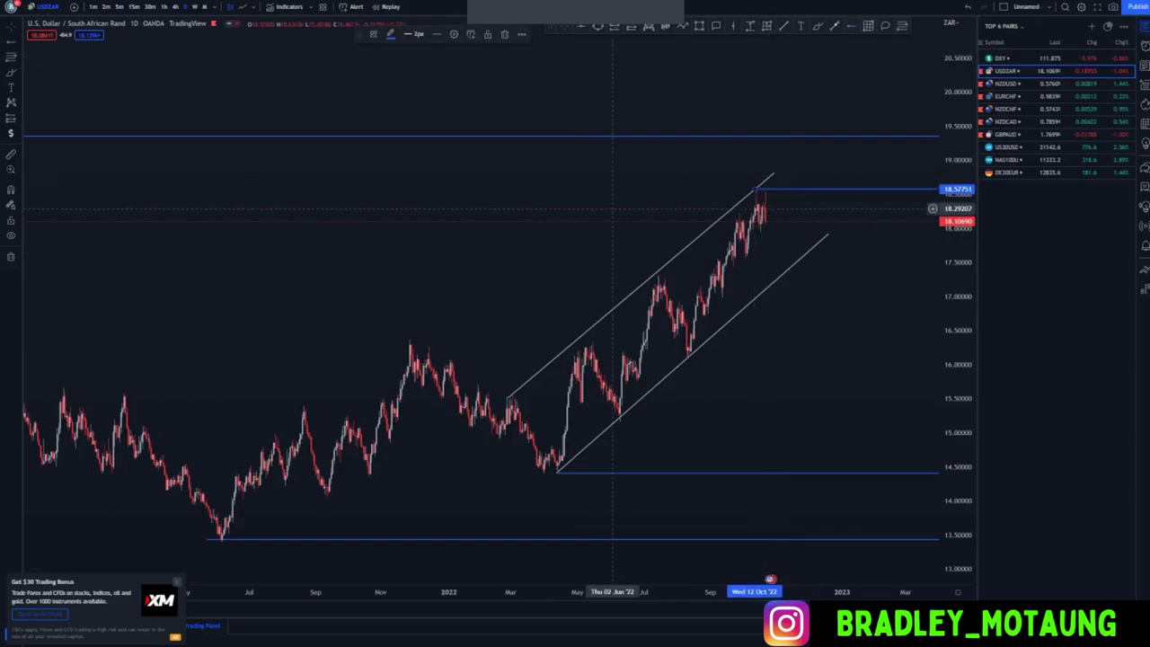
{"action": "left_click", "coordinate": [622, 197]}
{"action": "left_click_drag", "start_coordinate": [626, 193], "coordinate": [525, 190]}
{"action": "left_click", "coordinate": [175, 7]}
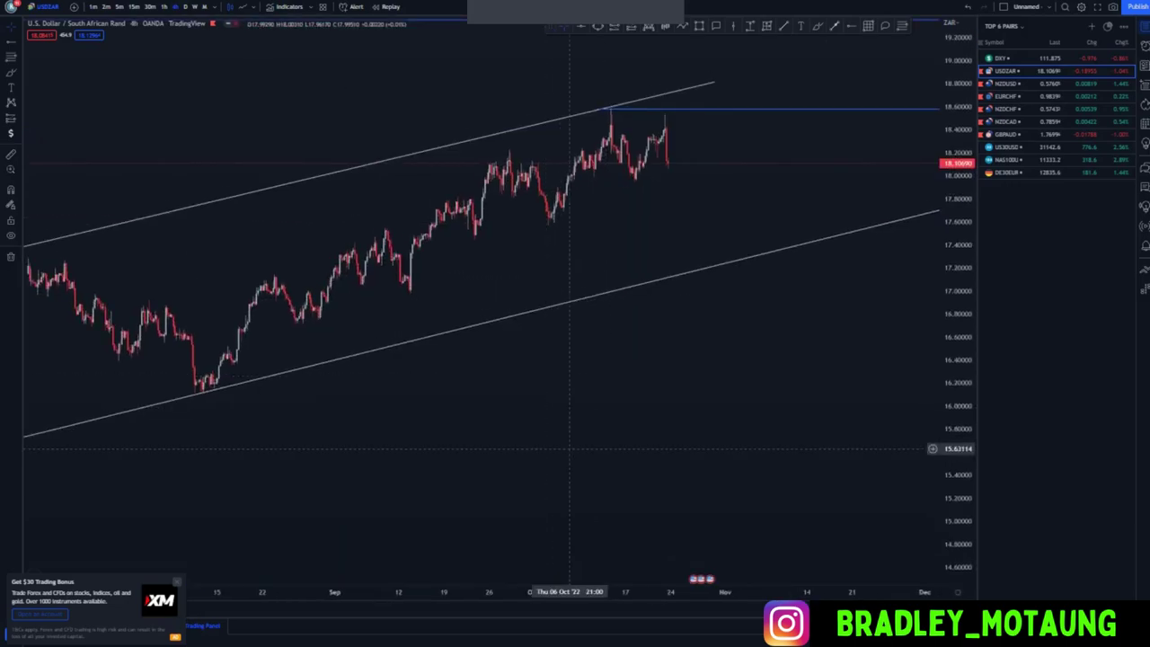
Draw a short rising trend line under the October 2022 lows from about 17.60 to about 18.20
{"action": "left_click_drag", "start_coordinate": [569, 448], "coordinate": [592, 476]}
{"action": "scroll", "coordinate": [483, 455], "scroll_direction": "up", "scroll_amount": 1}
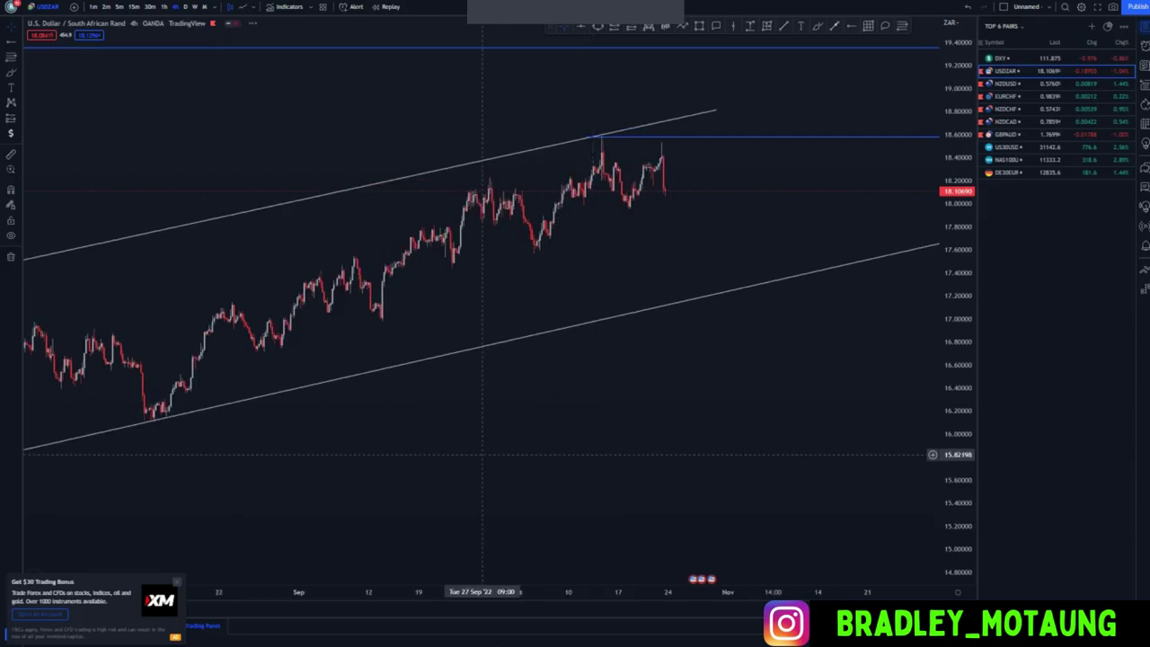
{"action": "scroll", "coordinate": [559, 437], "scroll_direction": "up", "scroll_amount": 2}
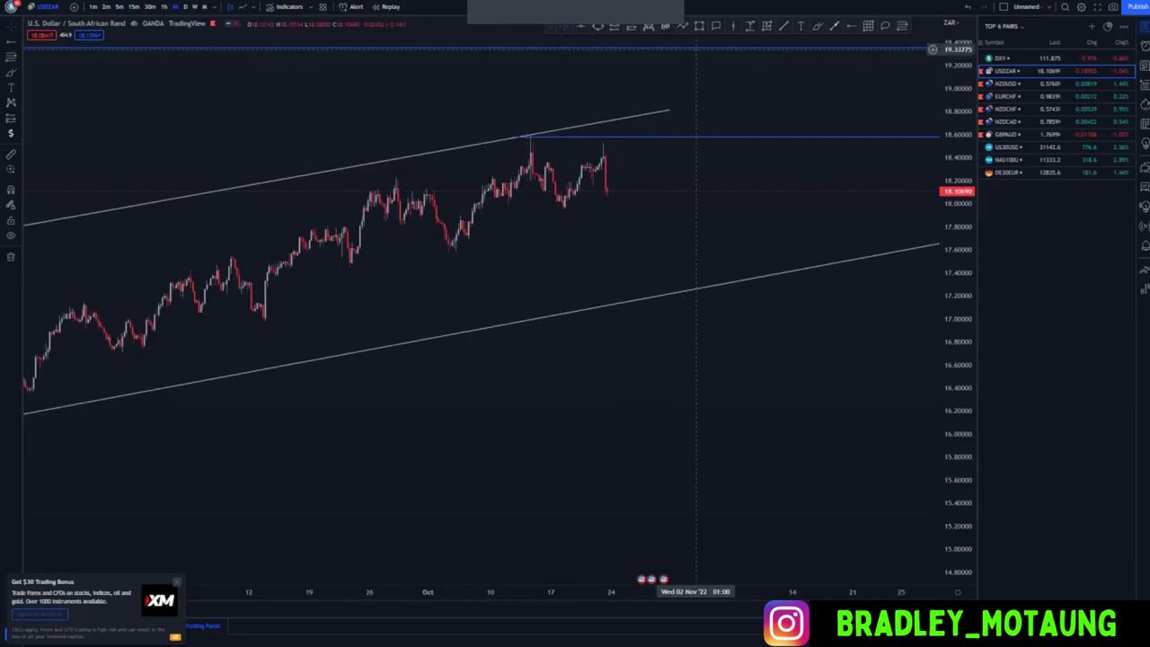
{"action": "left_click_drag", "start_coordinate": [455, 248], "coordinate": [638, 184]}
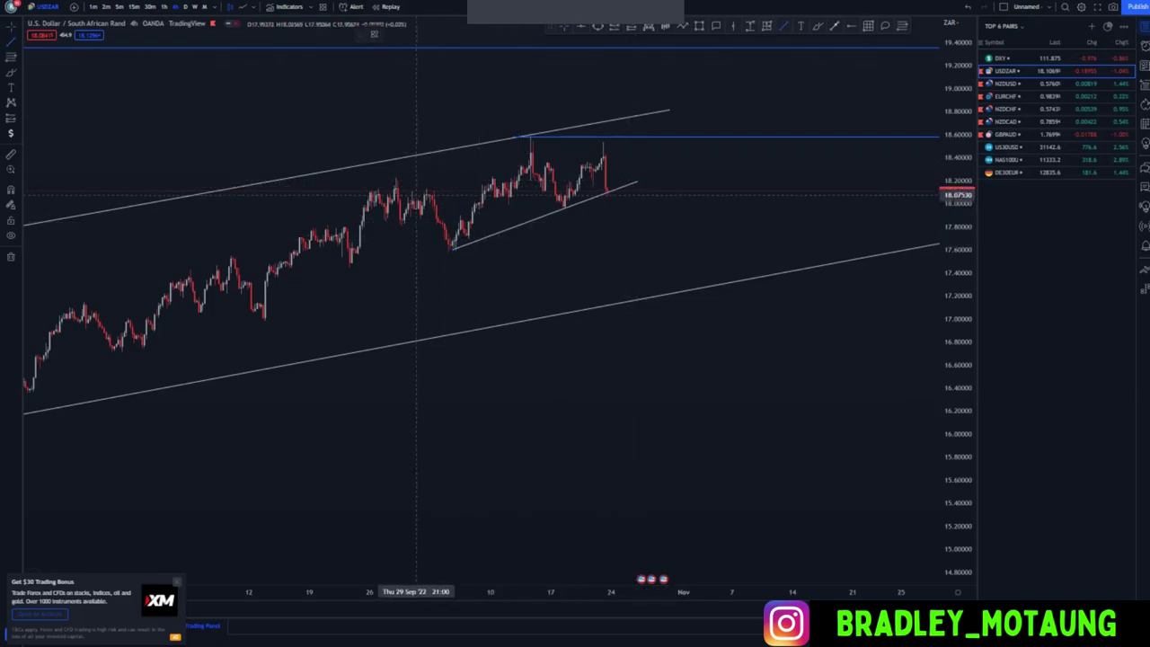
Draw a rising trend line over the recent highs from 28 September 2022 near 18.21 to about 18.70 on 19 October
{"action": "left_click_drag", "start_coordinate": [409, 190], "coordinate": [553, 129]}
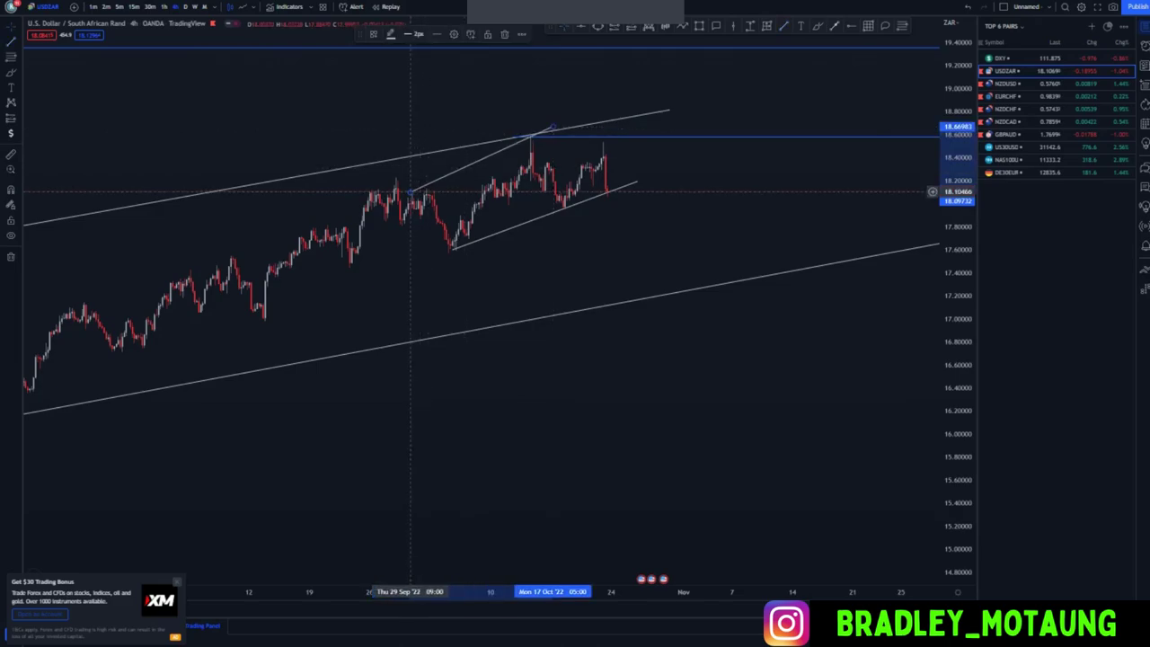
{"action": "left_click_drag", "start_coordinate": [411, 190], "coordinate": [394, 177]}
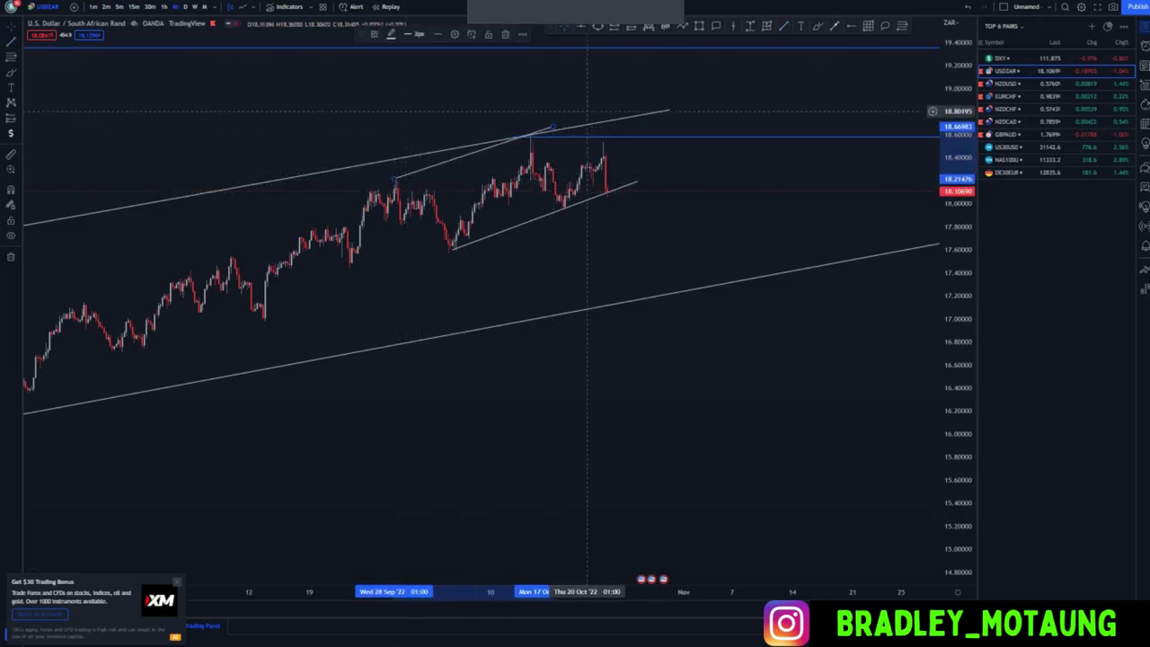
{"action": "left_click_drag", "start_coordinate": [553, 128], "coordinate": [579, 123]}
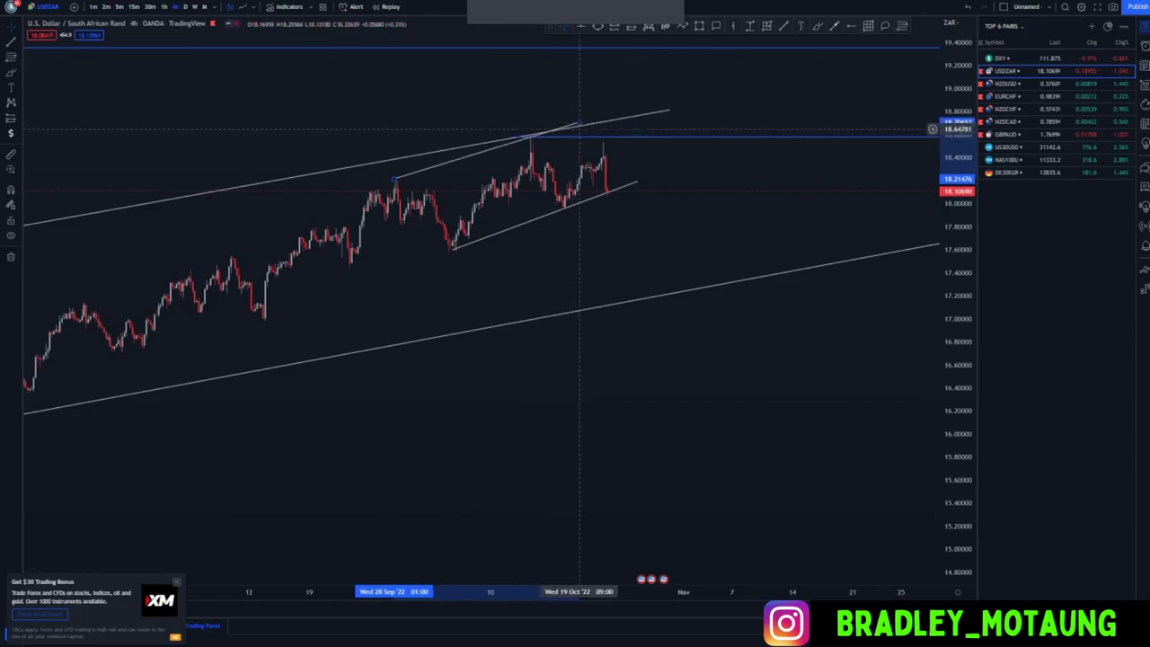
{"action": "left_click", "coordinate": [603, 237]}
{"action": "scroll", "coordinate": [602, 307], "scroll_direction": "down", "scroll_amount": 4}
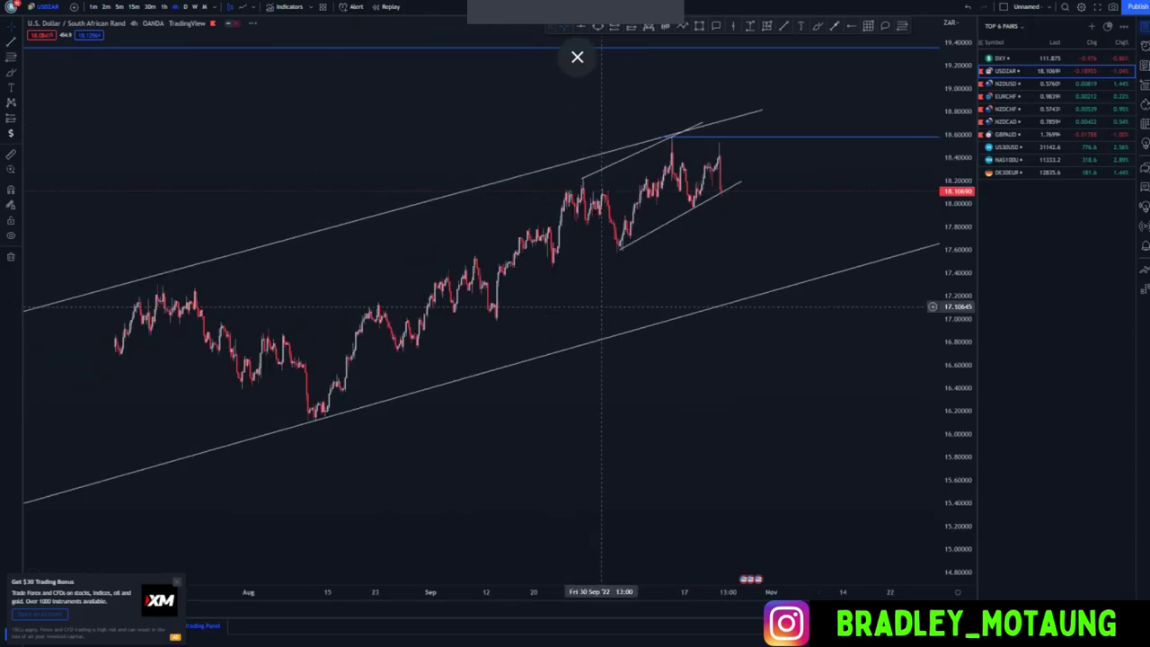
Switch the chart to the 1-hour timeframe and extend the short lower trend line back to about 17.55 on 4 October
{"action": "left_click", "coordinate": [164, 6]}
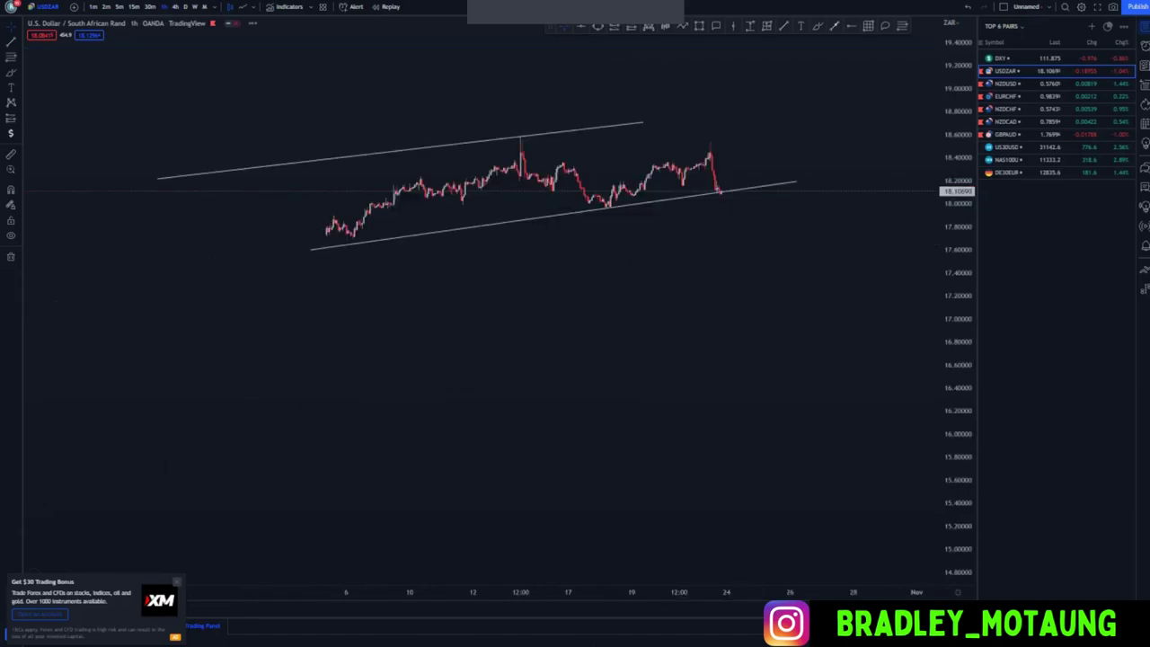
{"action": "left_click_drag", "start_coordinate": [958, 490], "coordinate": [958, 328]}
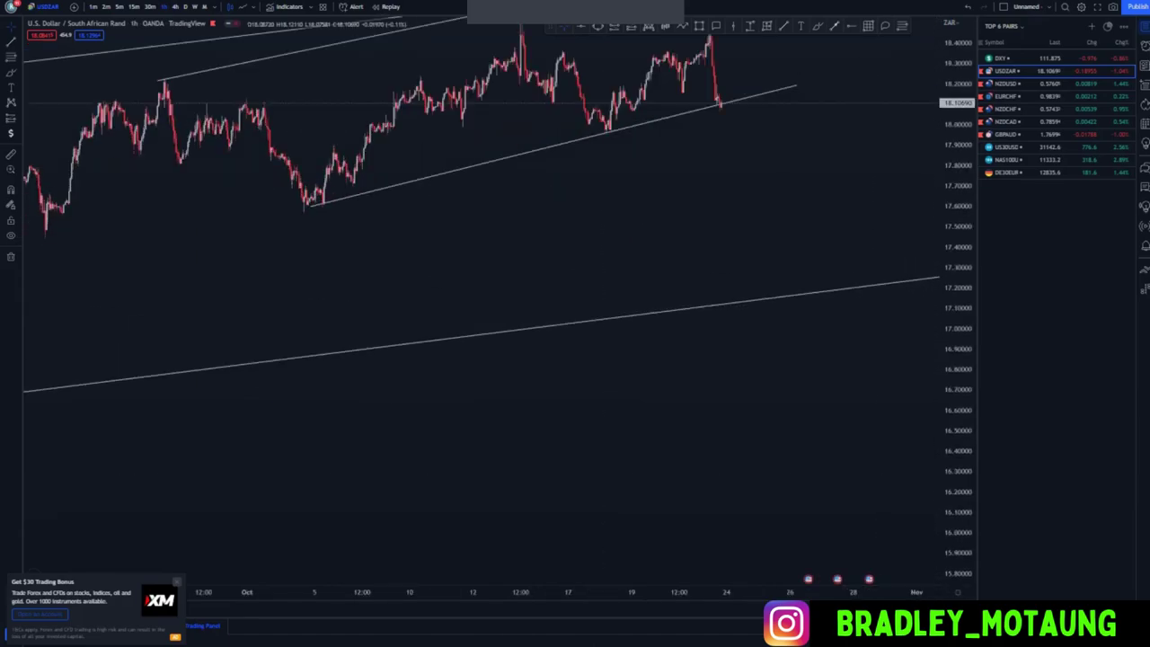
{"action": "left_click_drag", "start_coordinate": [449, 408], "coordinate": [435, 463]}
{"action": "scroll", "coordinate": [435, 463], "scroll_direction": "down", "scroll_amount": 2}
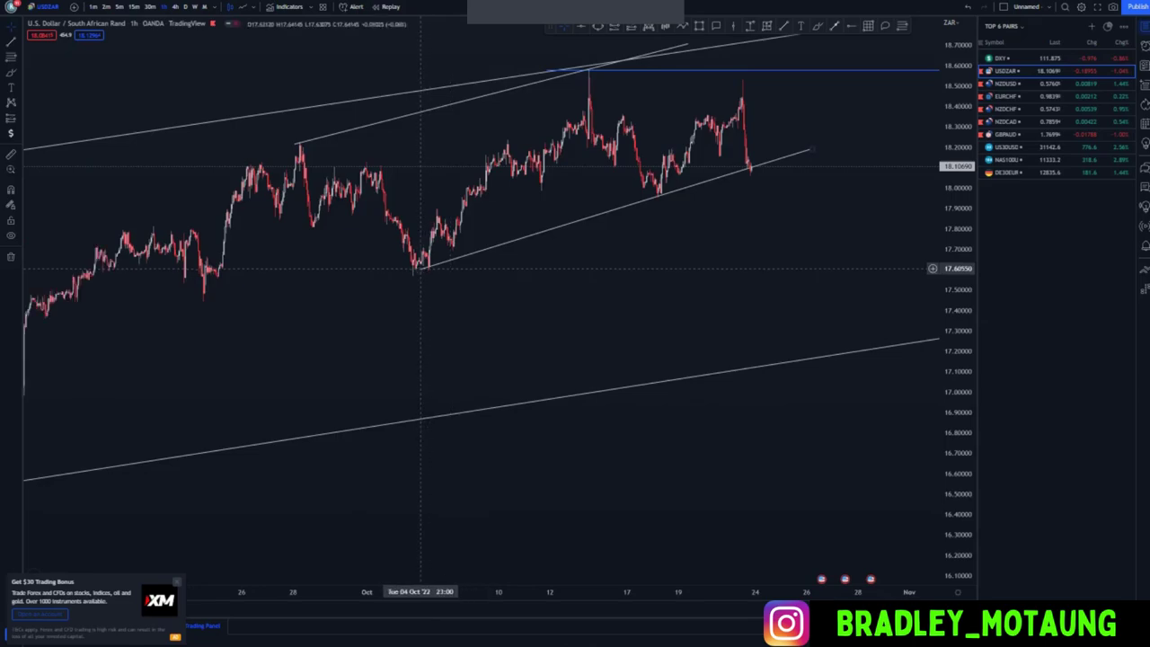
{"action": "left_click_drag", "start_coordinate": [420, 268], "coordinate": [403, 280]}
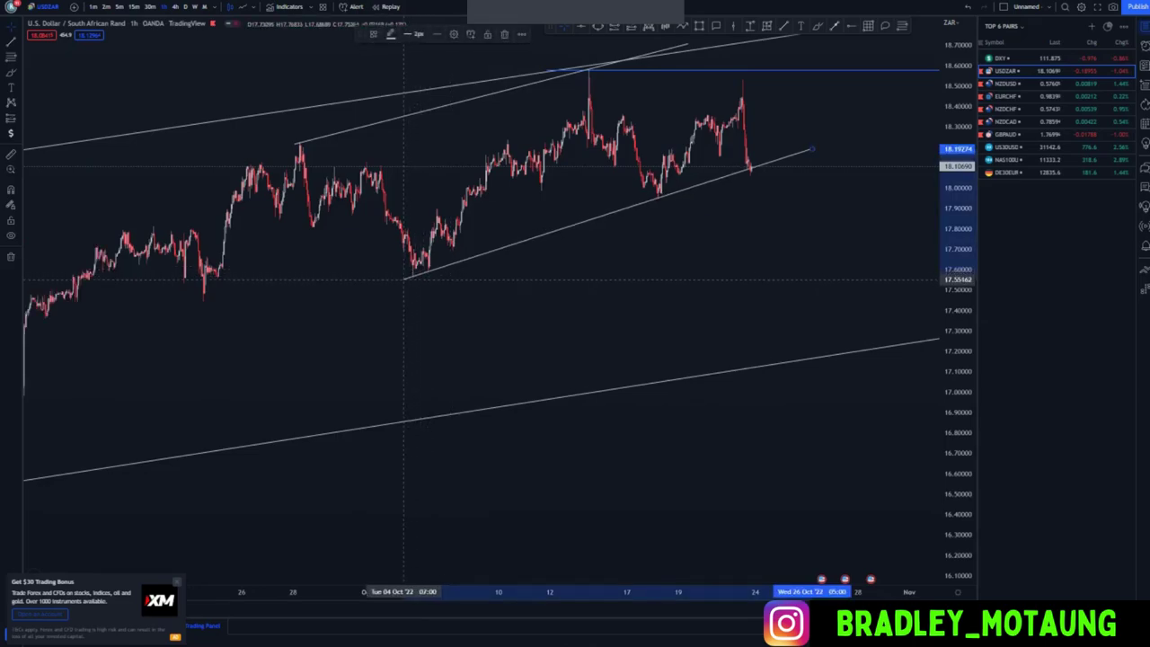
{"action": "left_click", "coordinate": [563, 291]}
Draw horizontal rays from the 4 October low at about 17.58 and the 16 October high at about 18.36
{"action": "left_click_drag", "start_coordinate": [460, 344], "coordinate": [448, 359]}
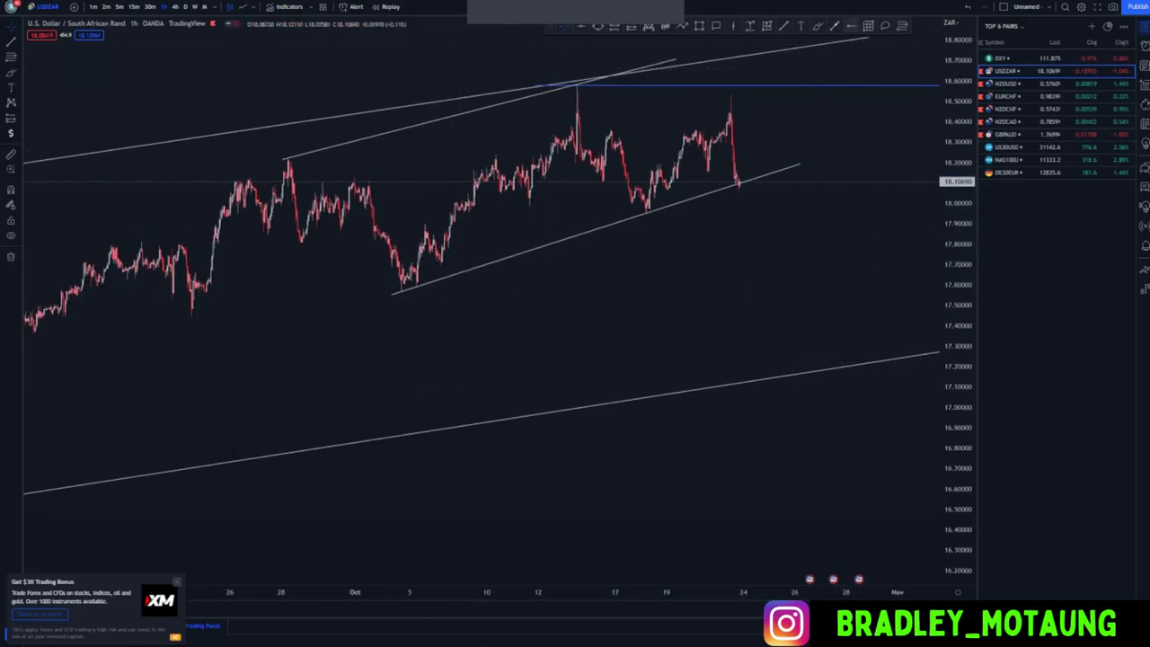
{"action": "left_click", "coordinate": [401, 290]}
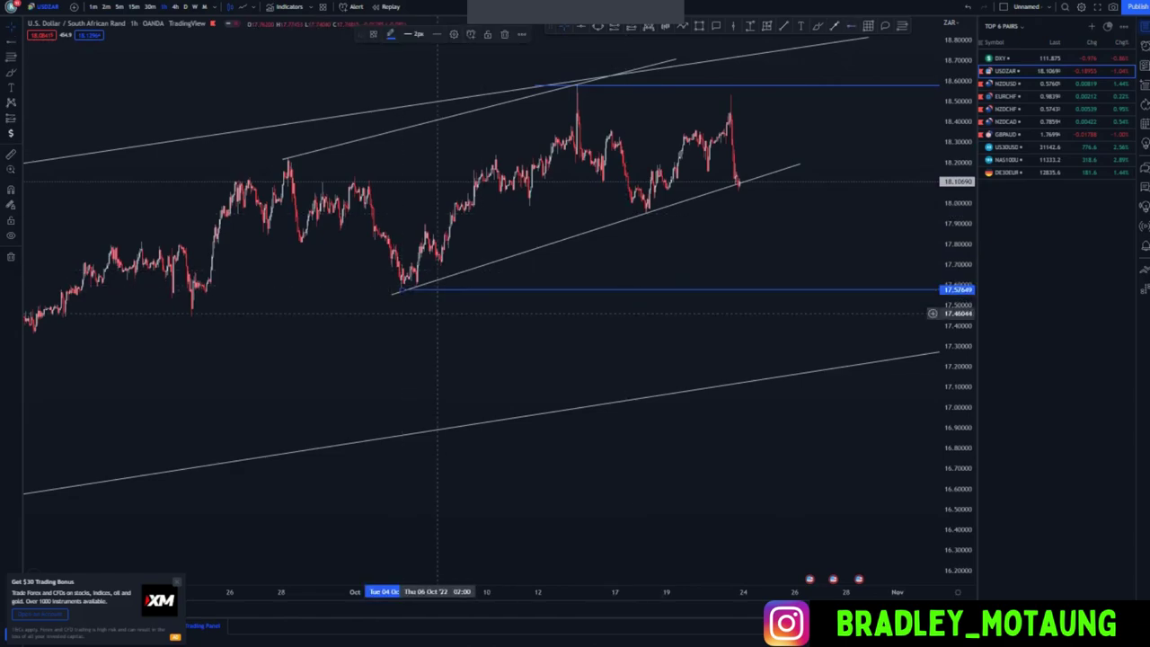
{"action": "left_click_drag", "start_coordinate": [333, 411], "coordinate": [311, 422]}
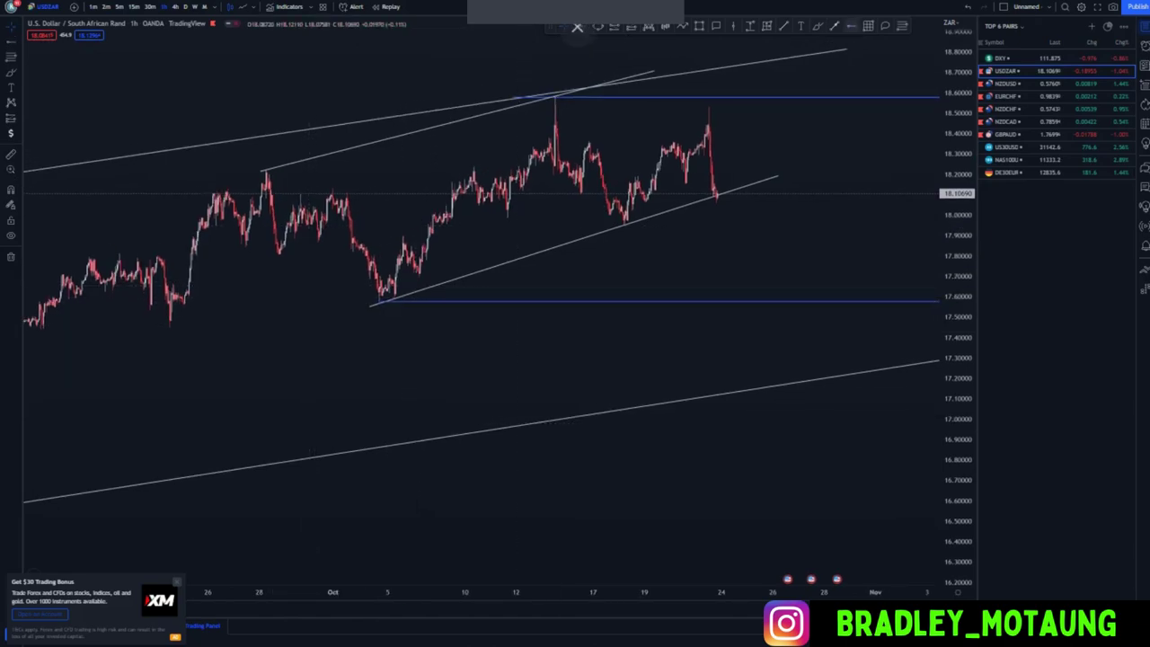
{"action": "left_click", "coordinate": [588, 142]}
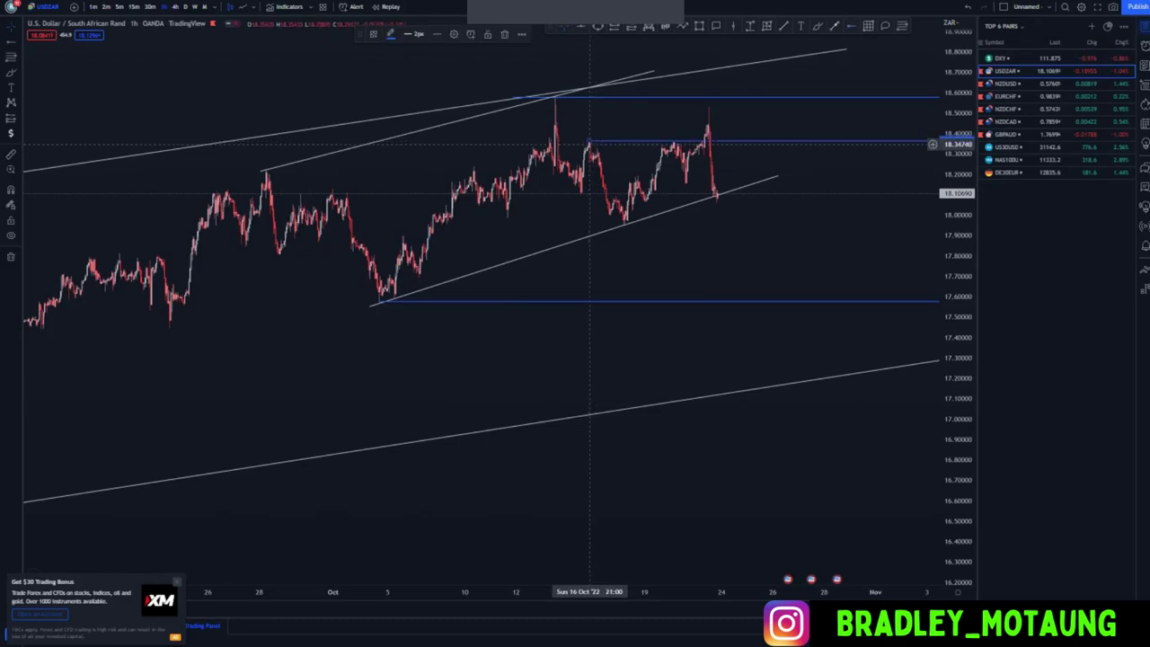
Draw a small rising channel from the 18 October low near 17.95, with its upper line ending near 18.50
{"action": "left_click", "coordinate": [624, 225]}
{"action": "left_click", "coordinate": [718, 162]}
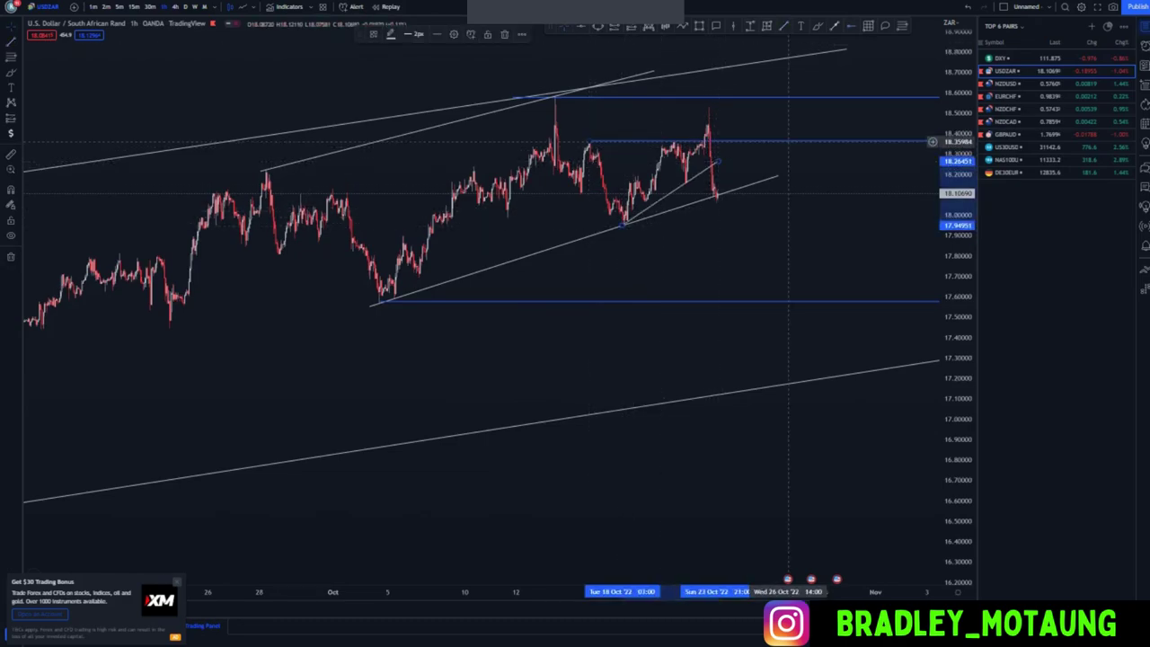
{"action": "left_click", "coordinate": [788, 141]}
{"action": "left_click", "coordinate": [609, 181]}
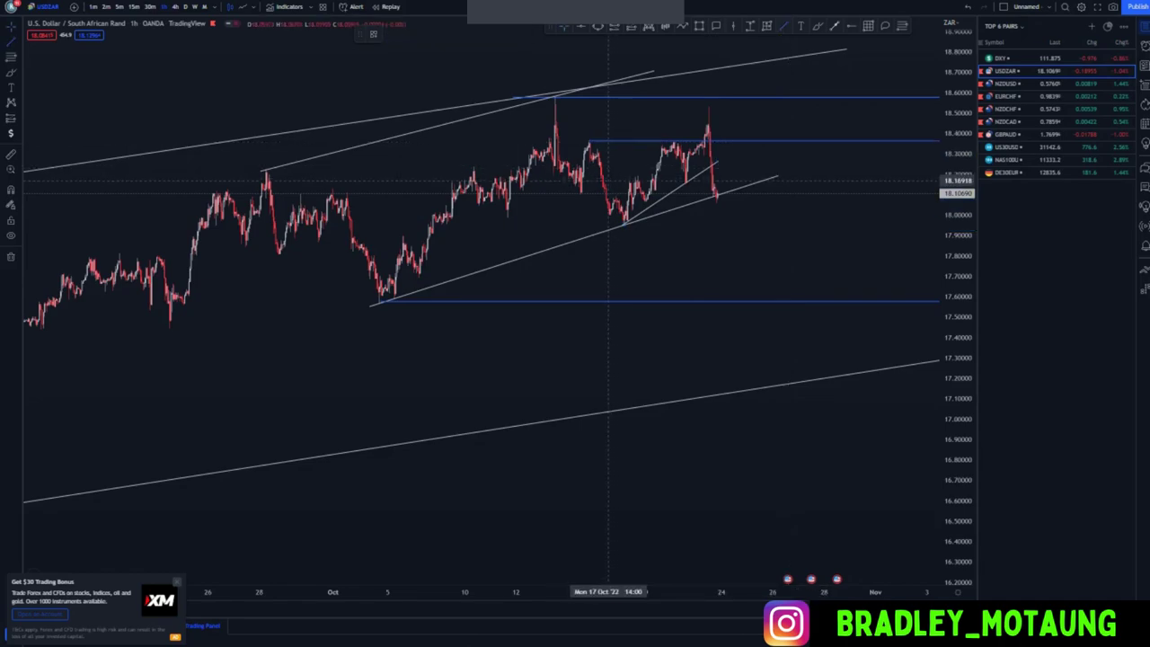
{"action": "left_click", "coordinate": [708, 113]}
{"action": "left_click", "coordinate": [724, 222]}
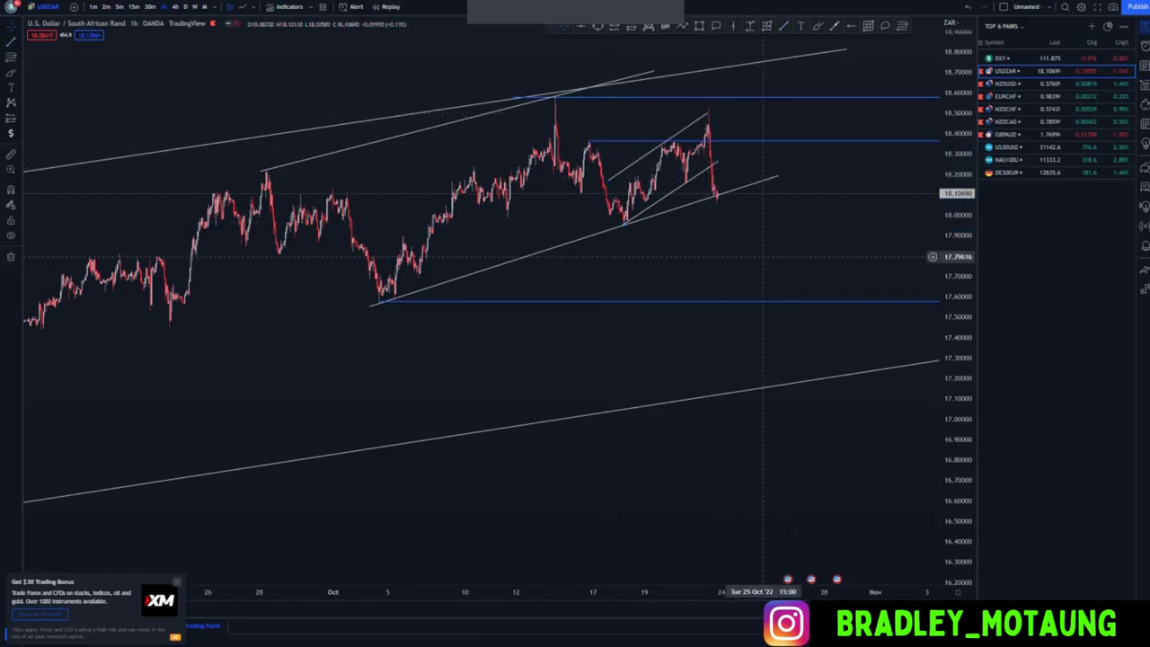
Extend the inner upper trend line to about 18.82 on 24 October and shorten the outer upper line to the mid-October high
{"action": "left_click_drag", "start_coordinate": [635, 296], "coordinate": [506, 354]}
{"action": "scroll", "coordinate": [509, 355], "scroll_direction": "down", "scroll_amount": 3}
{"action": "scroll", "coordinate": [509, 355], "scroll_direction": "down", "scroll_amount": 2}
{"action": "scroll", "coordinate": [689, 330], "scroll_direction": "up", "scroll_amount": 4}
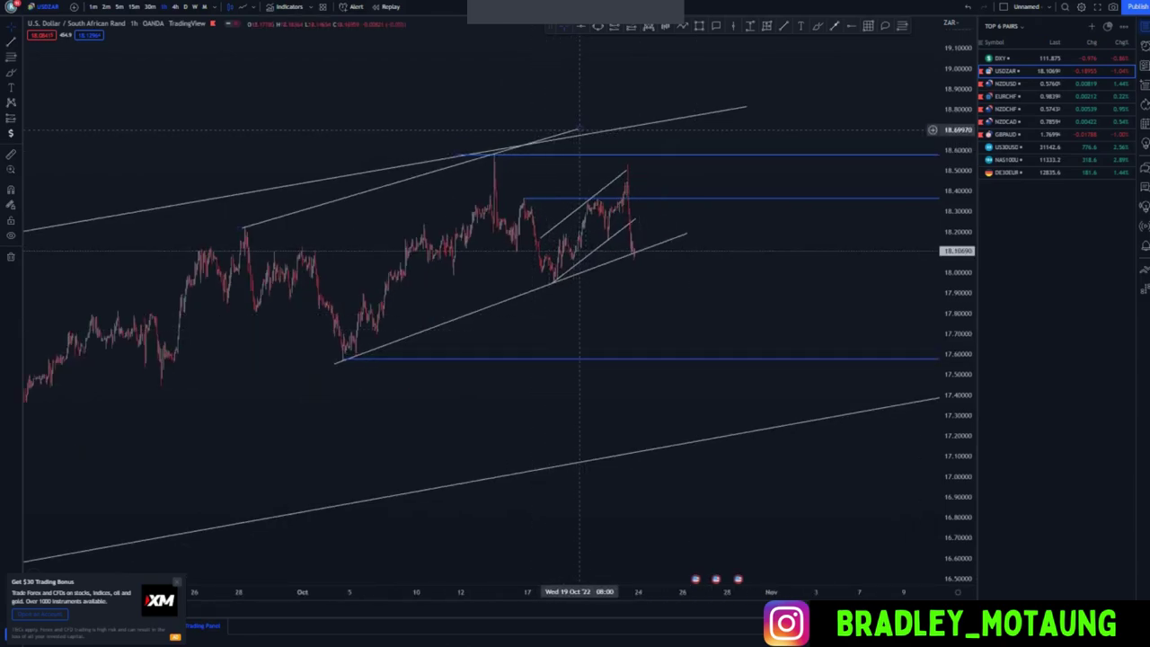
{"action": "left_click_drag", "start_coordinate": [579, 130], "coordinate": [624, 115]}
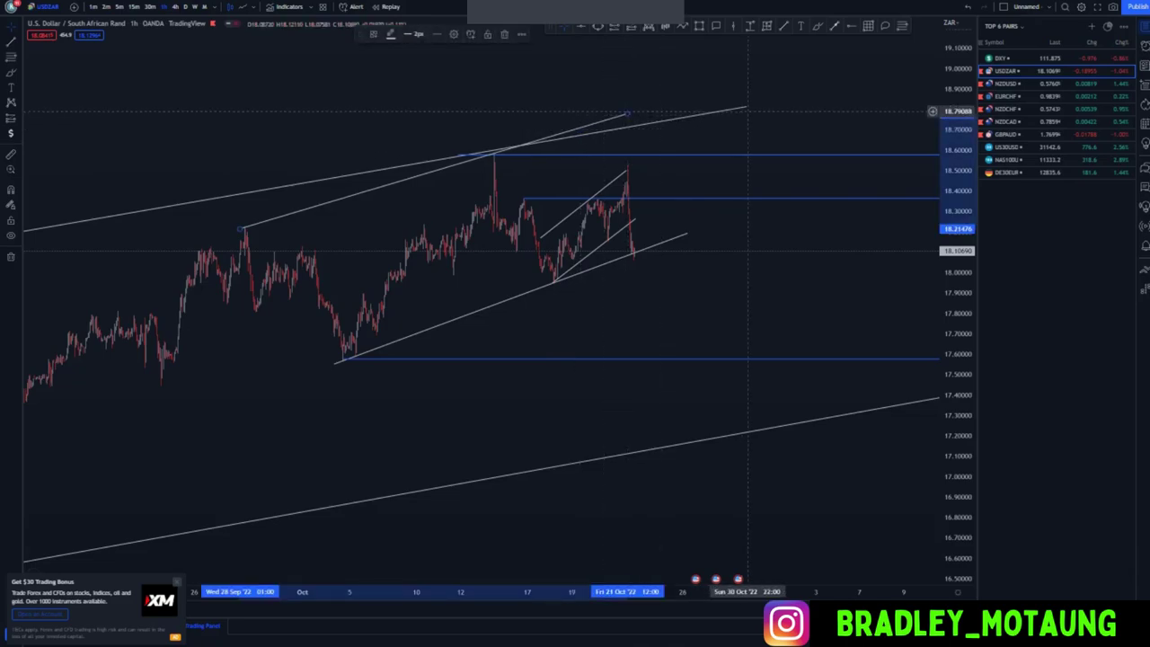
{"action": "left_click_drag", "start_coordinate": [746, 107], "coordinate": [468, 149]}
{"action": "left_click", "coordinate": [455, 211]}
{"action": "left_click_drag", "start_coordinate": [468, 206], "coordinate": [474, 205]}
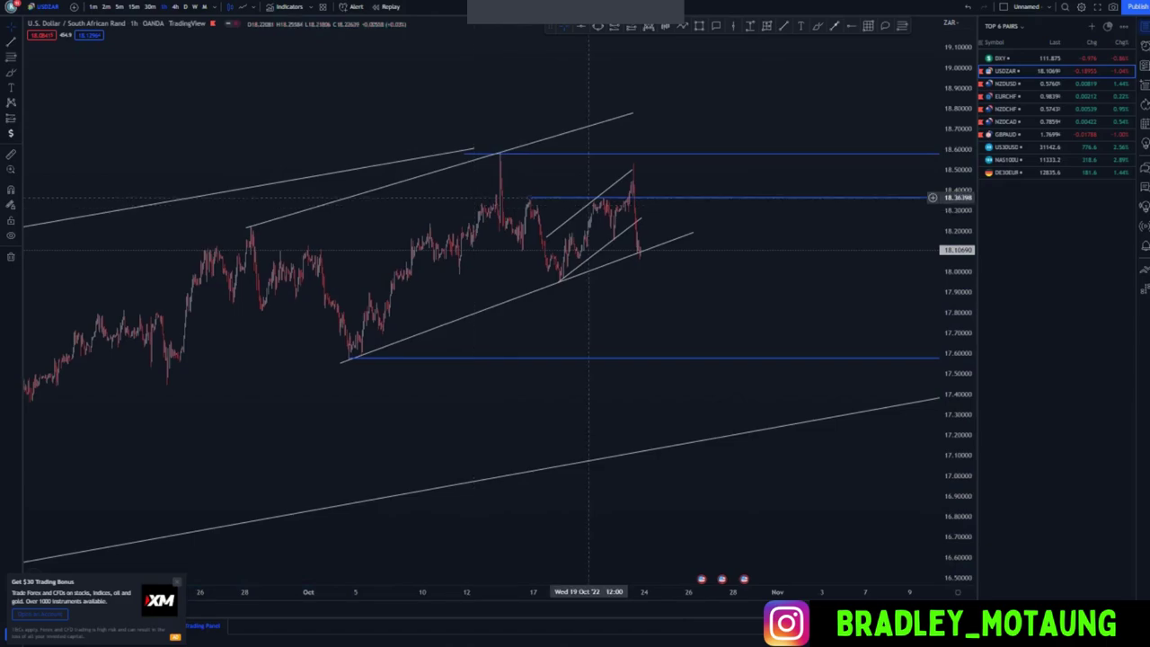
{"action": "left_click_drag", "start_coordinate": [632, 113], "coordinate": [656, 105]}
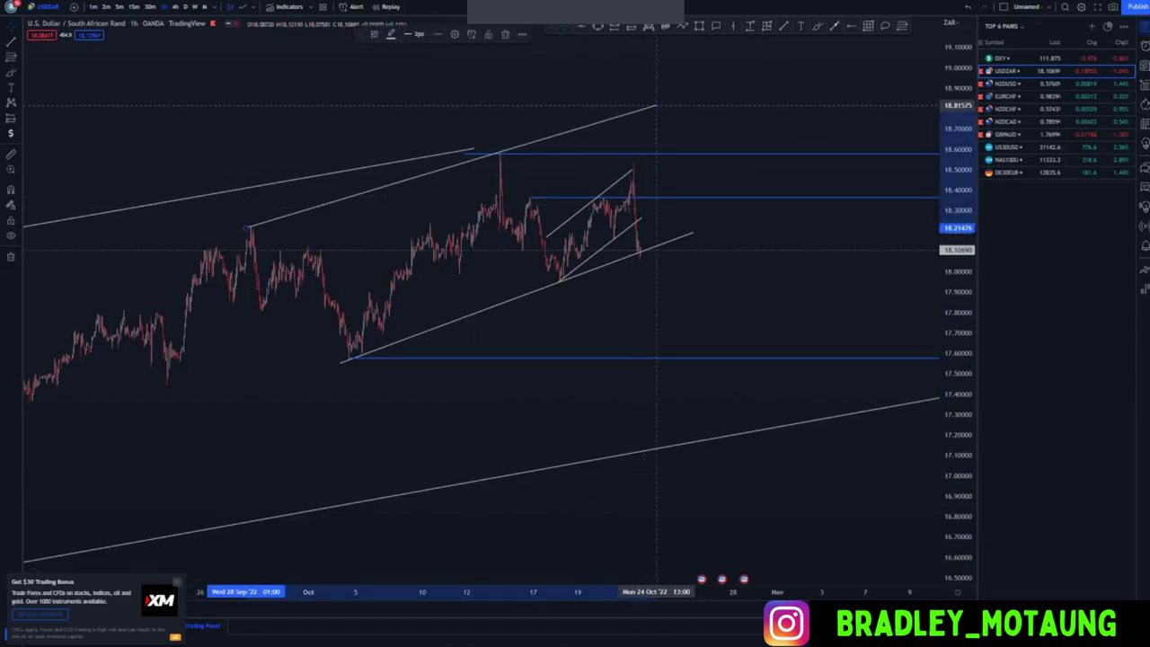
Mark the two highs touching the inner upper trend line and its projected third touch near 18.80 with freehand strokes
{"action": "left_click", "coordinate": [819, 27]}
{"action": "mouse_move", "coordinate": [249, 215]}
{"action": "left_mouse_down"}
{"action": "mouse_move", "coordinate": [273, 221]}
{"action": "mouse_move", "coordinate": [261, 225]}
{"action": "left_mouse_up"}
{"action": "left_click_drag", "start_coordinate": [498, 155], "coordinate": [511, 150]}
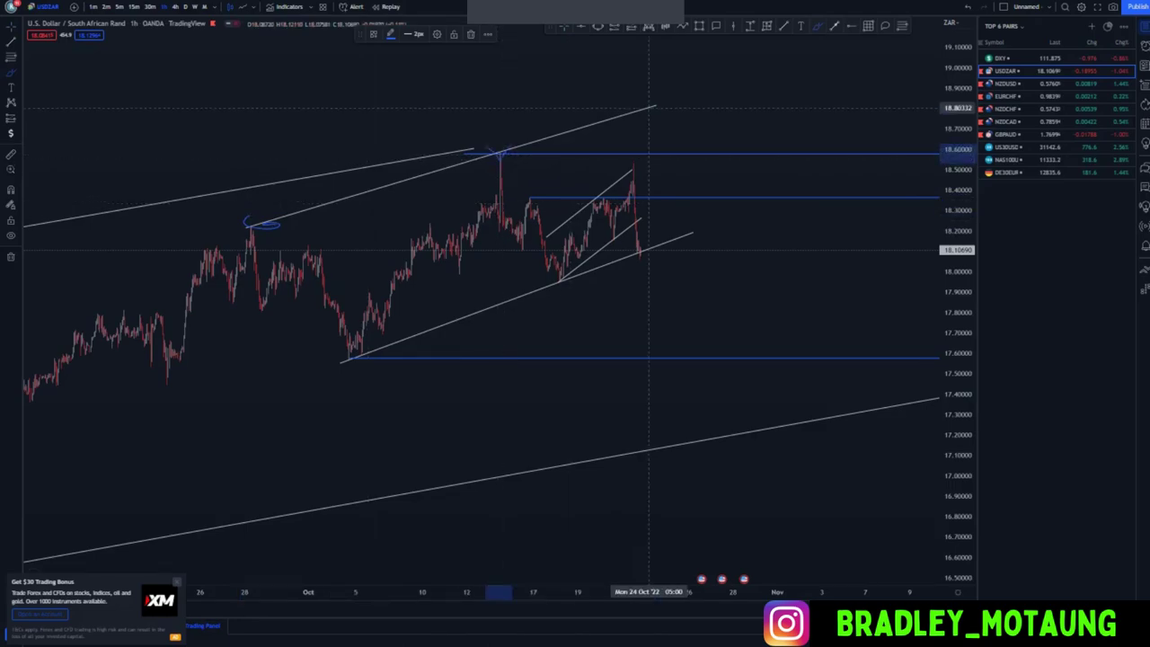
{"action": "mouse_move", "coordinate": [649, 108]}
{"action": "left_mouse_down"}
{"action": "mouse_move", "coordinate": [642, 115]}
{"action": "mouse_move", "coordinate": [661, 105]}
{"action": "left_mouse_up"}
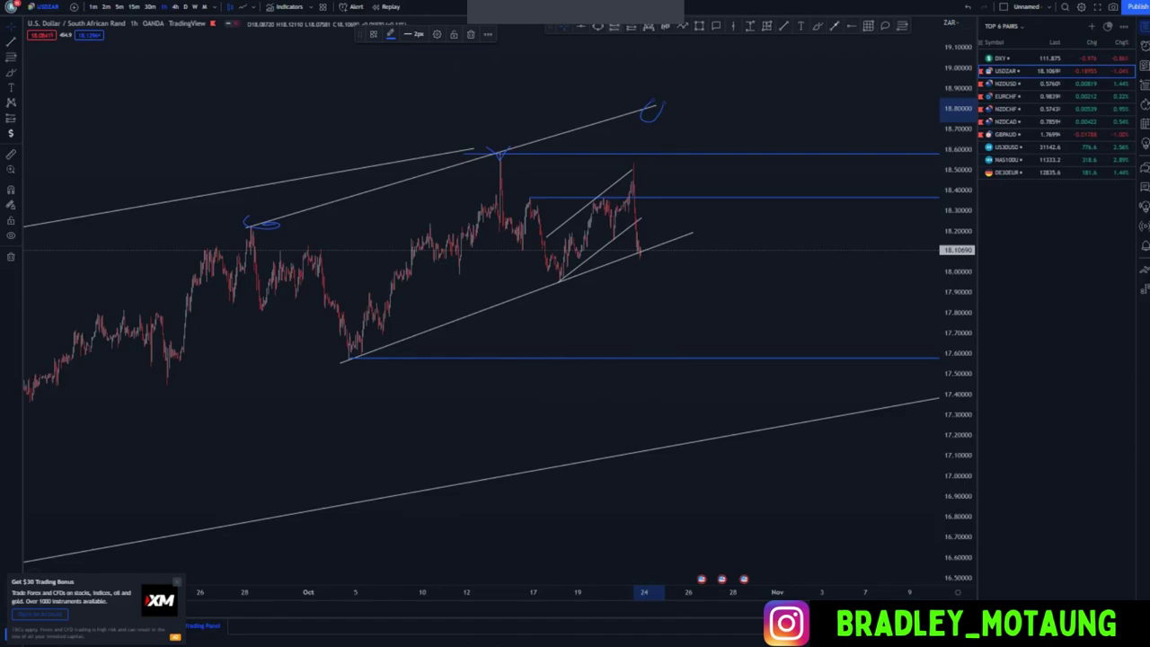
Place a short position at the upper trend line's end with entry at about 18.81 and stop at about 18.92
{"action": "left_click", "coordinate": [649, 107]}
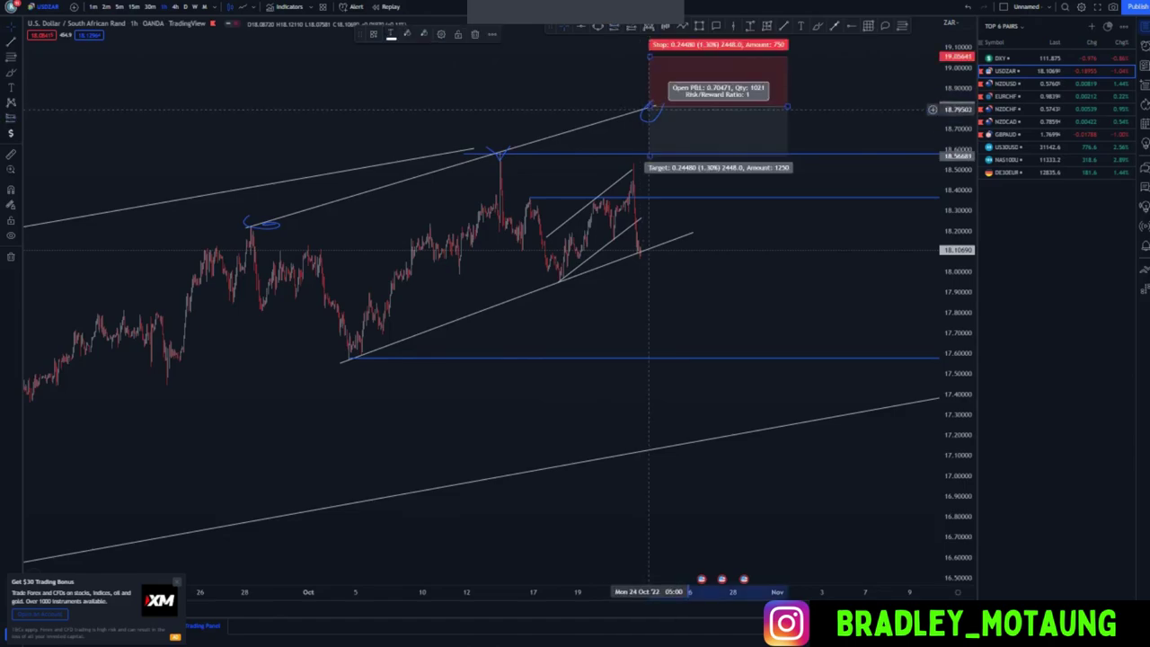
{"action": "left_click", "coordinate": [570, 79]}
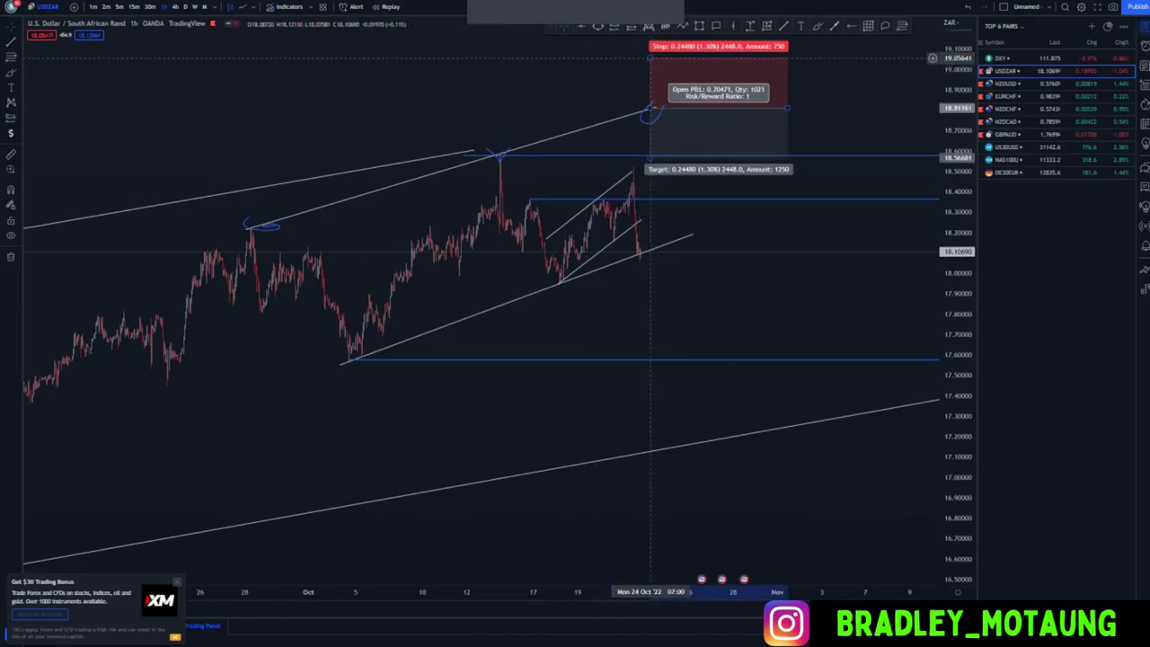
{"action": "left_click_drag", "start_coordinate": [649, 58], "coordinate": [649, 85]}
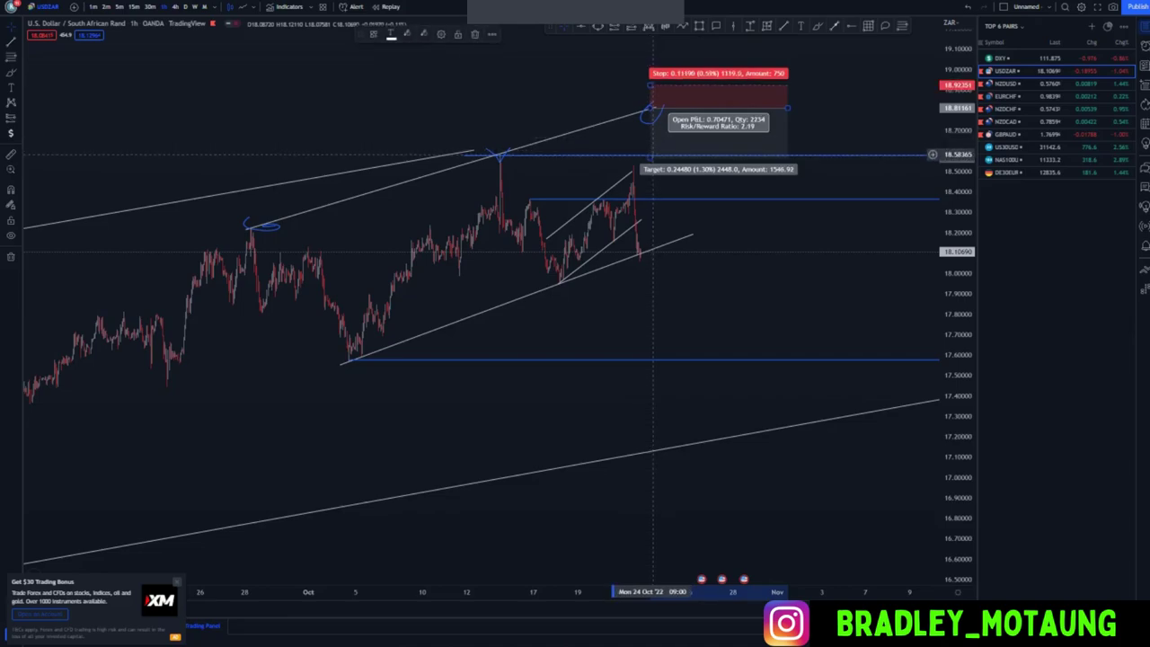
Try a short target at about 17.59, undo it, and move the position to an entry of about 18.56
{"action": "left_click_drag", "start_coordinate": [649, 158], "coordinate": [649, 357]}
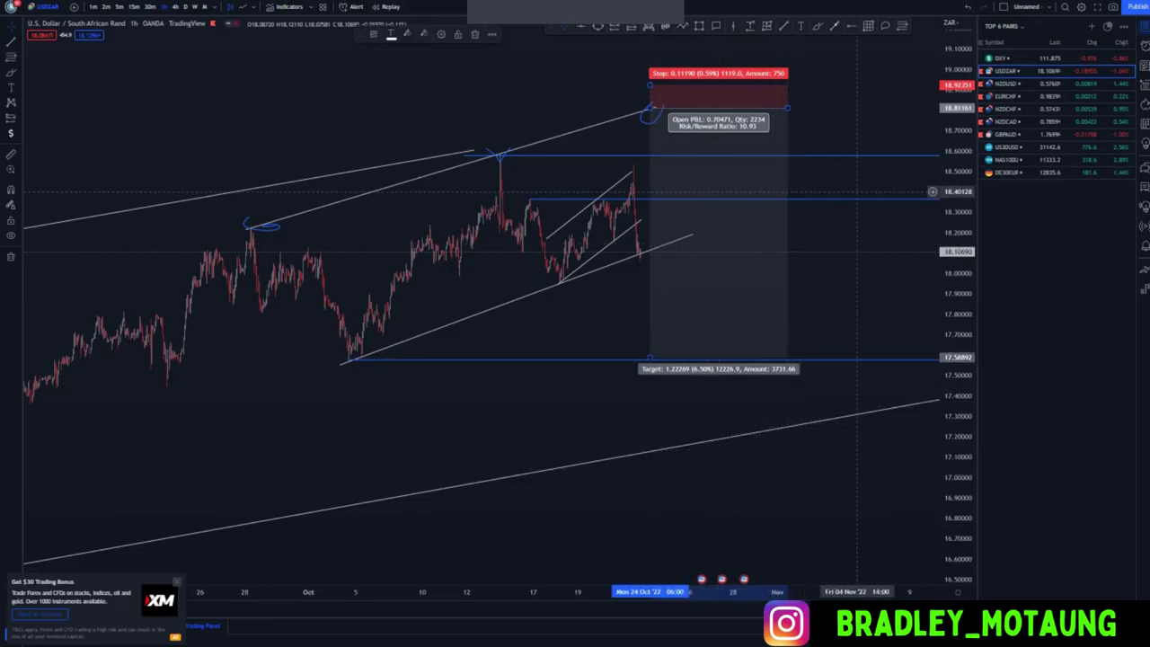
{"action": "key", "text": "ctrl+z"}
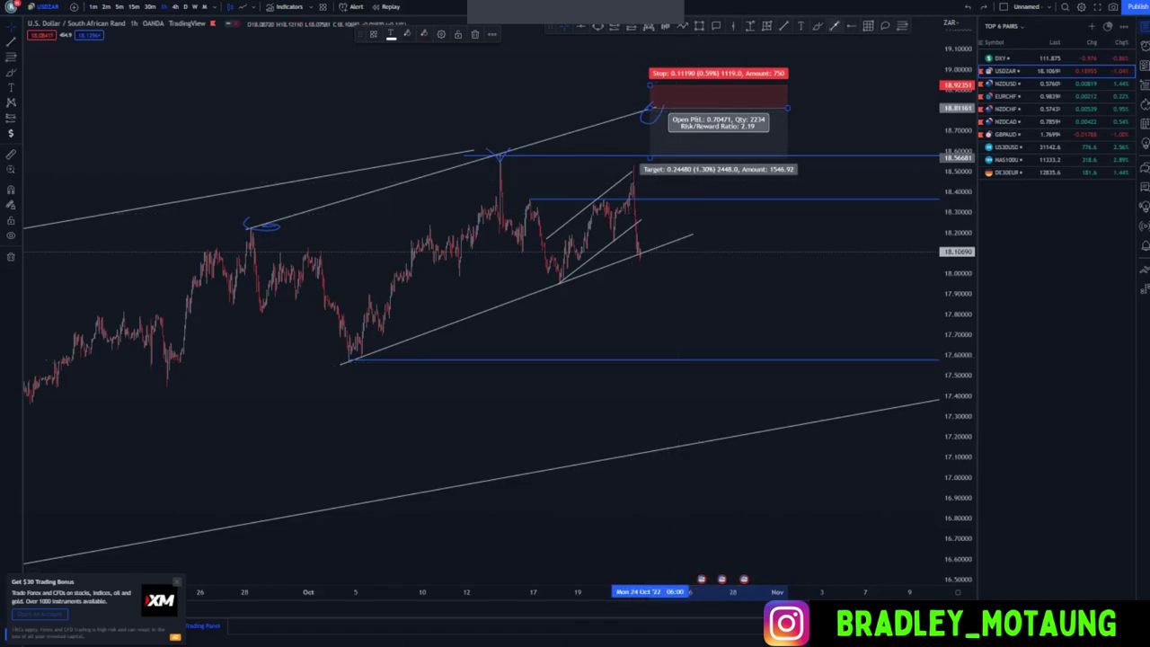
{"action": "left_click_drag", "start_coordinate": [728, 101], "coordinate": [731, 152]}
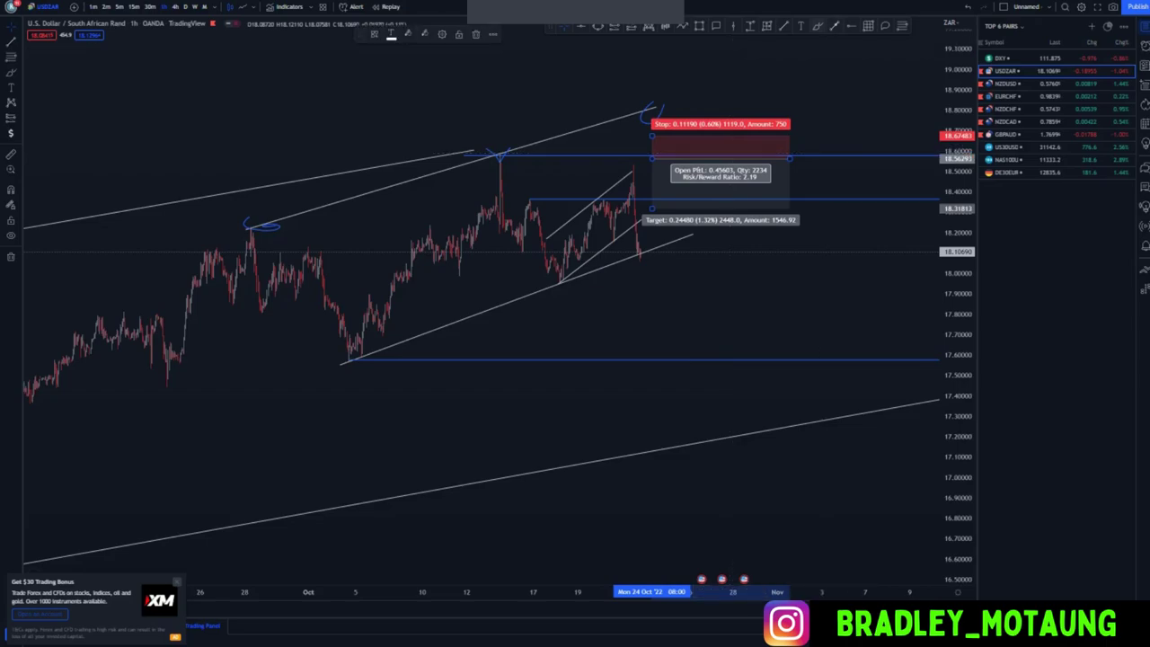
Sketch a projected double-top rejection at the 18.58 ray, falling to about 17.93
{"action": "left_click", "coordinate": [817, 26]}
{"action": "mouse_move", "coordinate": [512, 154]}
{"action": "left_mouse_down"}
{"action": "mouse_move", "coordinate": [498, 160]}
{"action": "mouse_move", "coordinate": [499, 147]}
{"action": "left_mouse_up"}
{"action": "mouse_move", "coordinate": [642, 153]}
{"action": "left_mouse_down"}
{"action": "mouse_move", "coordinate": [617, 163]}
{"action": "mouse_move", "coordinate": [651, 171]}
{"action": "mouse_move", "coordinate": [692, 160]}
{"action": "mouse_move", "coordinate": [660, 171]}
{"action": "mouse_move", "coordinate": [693, 160]}
{"action": "mouse_move", "coordinate": [709, 286]}
{"action": "left_mouse_up"}
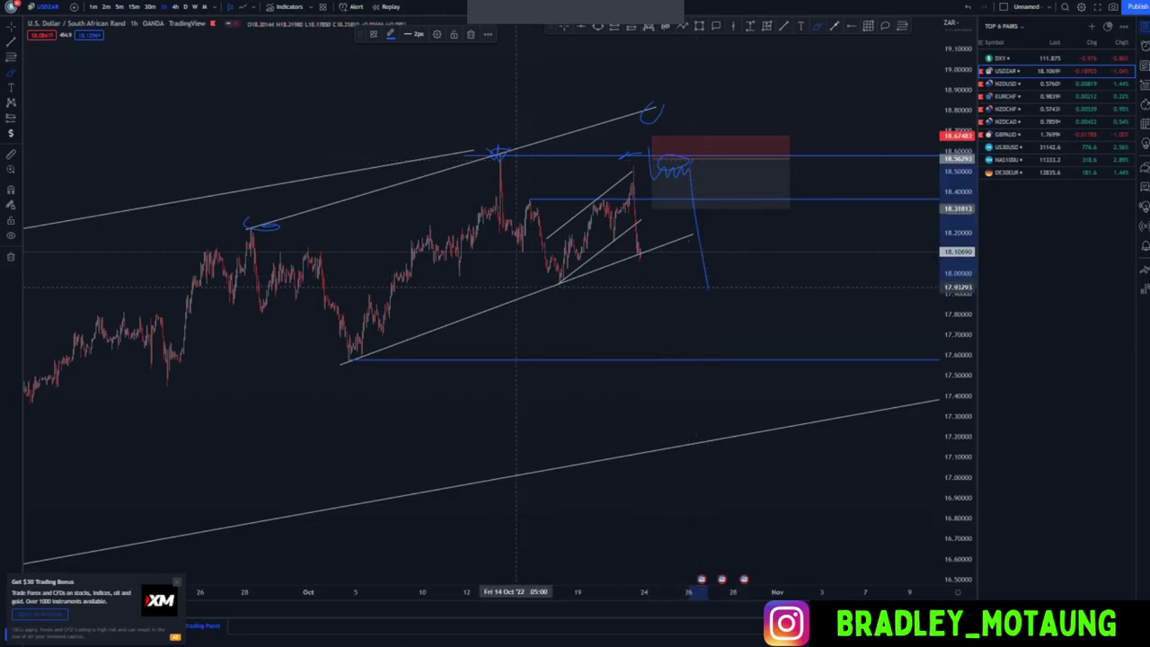
Undo the double-top projection strokes and the short position's last move
{"action": "scroll", "coordinate": [516, 288], "scroll_direction": "down", "scroll_amount": 2}
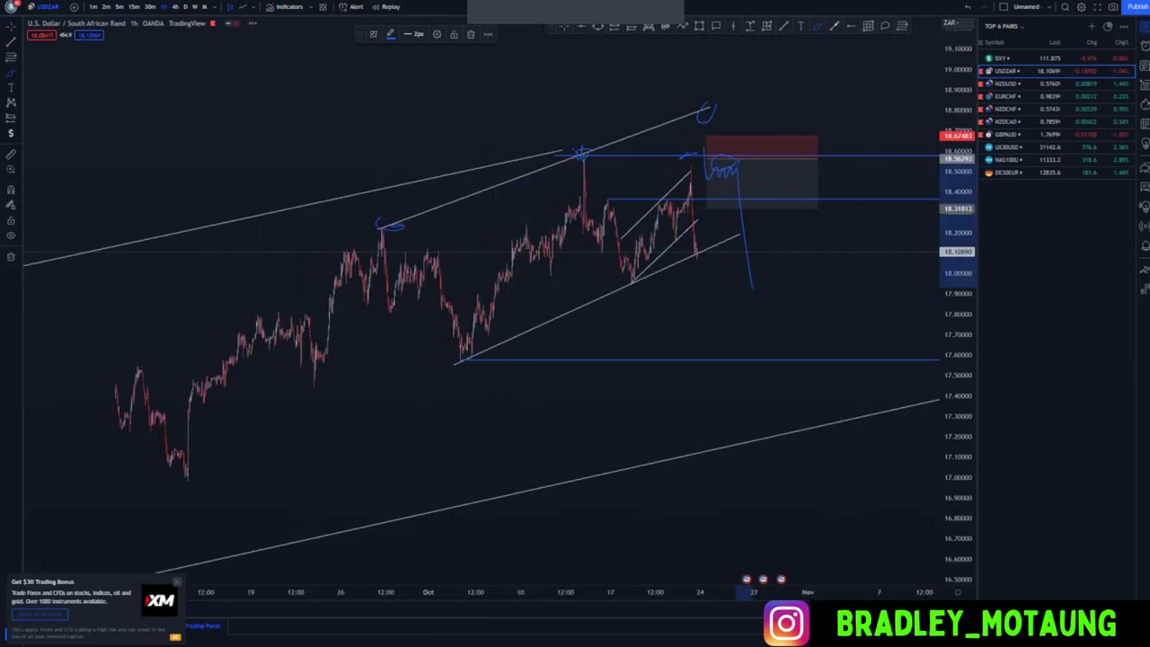
{"action": "key", "text": "ctrl+z"}
{"action": "left_click", "coordinate": [968, 6]}
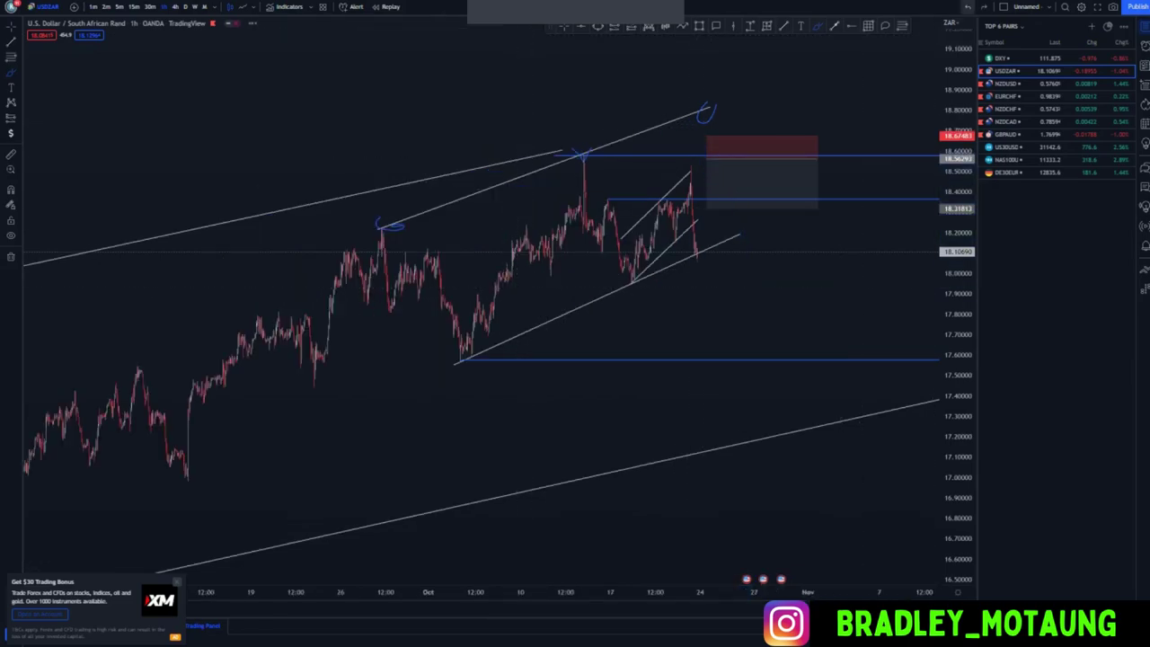
{"action": "left_click", "coordinate": [968, 7]}
Move the short position to an entry of about 18.10 and extend the short lower trend line to about 18.23 on 27 October
{"action": "left_click", "coordinate": [738, 117]}
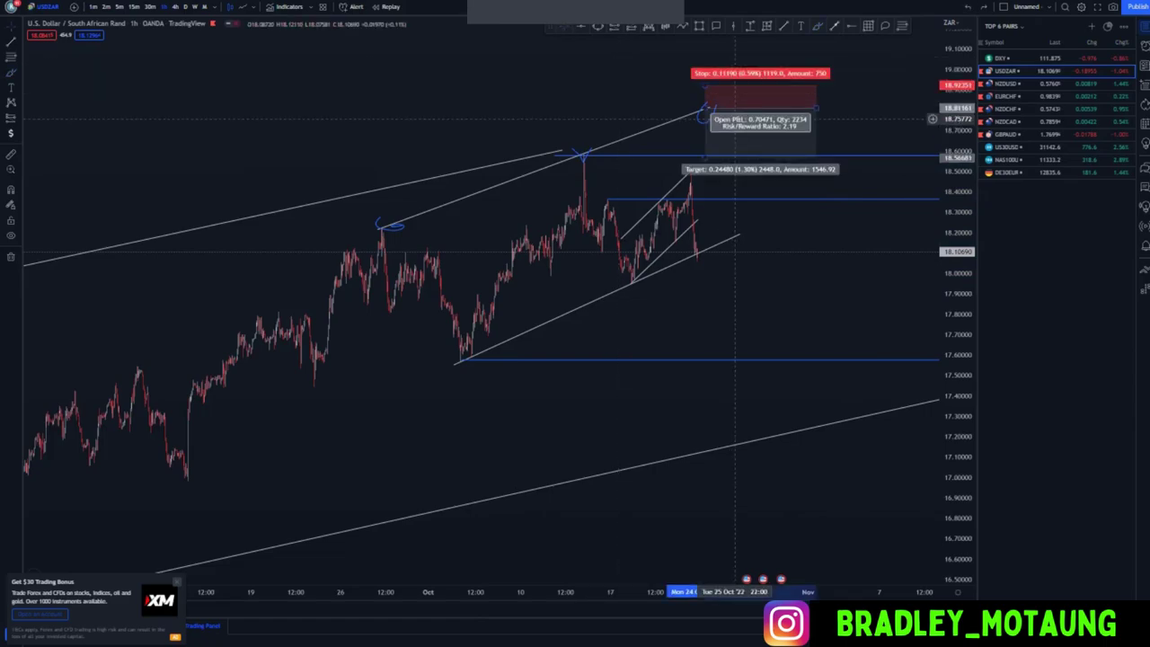
{"action": "left_click_drag", "start_coordinate": [738, 118], "coordinate": [742, 263]}
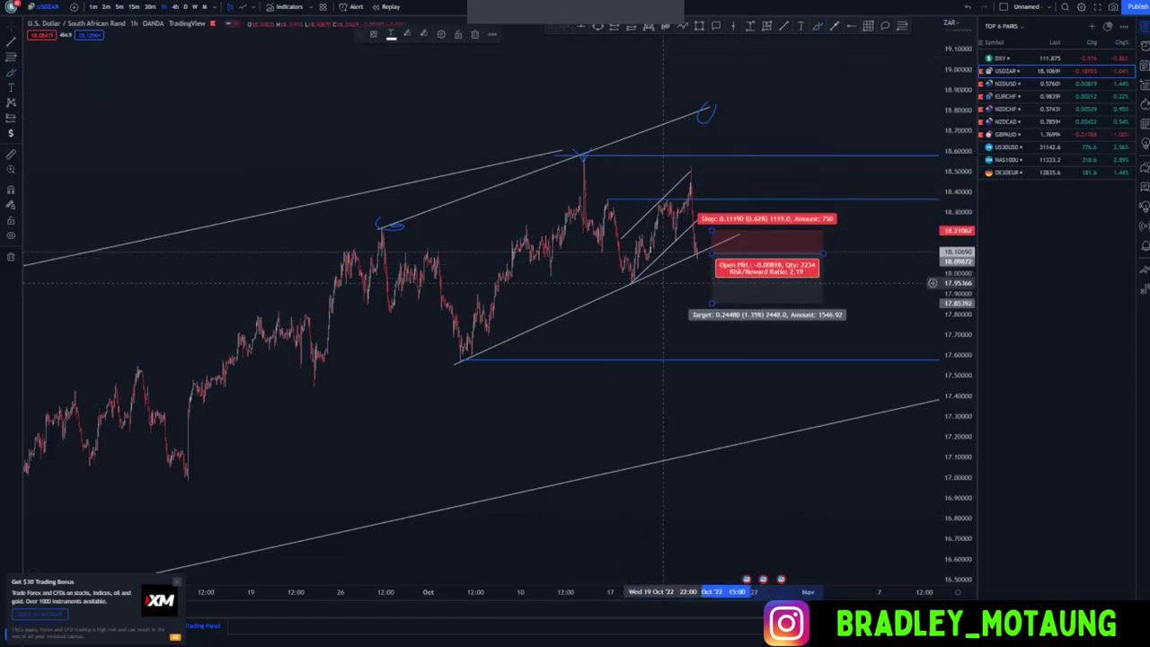
{"action": "left_click_drag", "start_coordinate": [739, 235], "coordinate": [755, 227]}
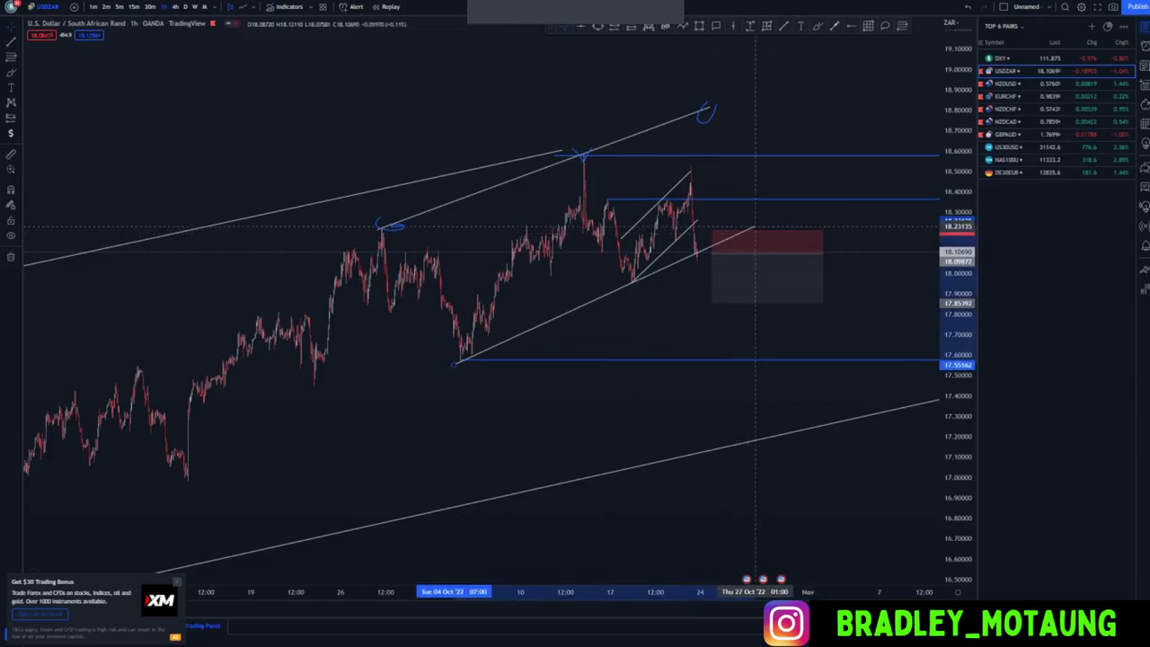
{"action": "left_click", "coordinate": [678, 287]}
{"action": "scroll", "coordinate": [678, 288], "scroll_direction": "up", "scroll_amount": 2}
{"action": "left_click_drag", "start_coordinate": [956, 320], "coordinate": [956, 184]}
{"action": "scroll", "coordinate": [621, 341], "scroll_direction": "up", "scroll_amount": 3}
{"action": "left_click_drag", "start_coordinate": [558, 322], "coordinate": [708, 325]}
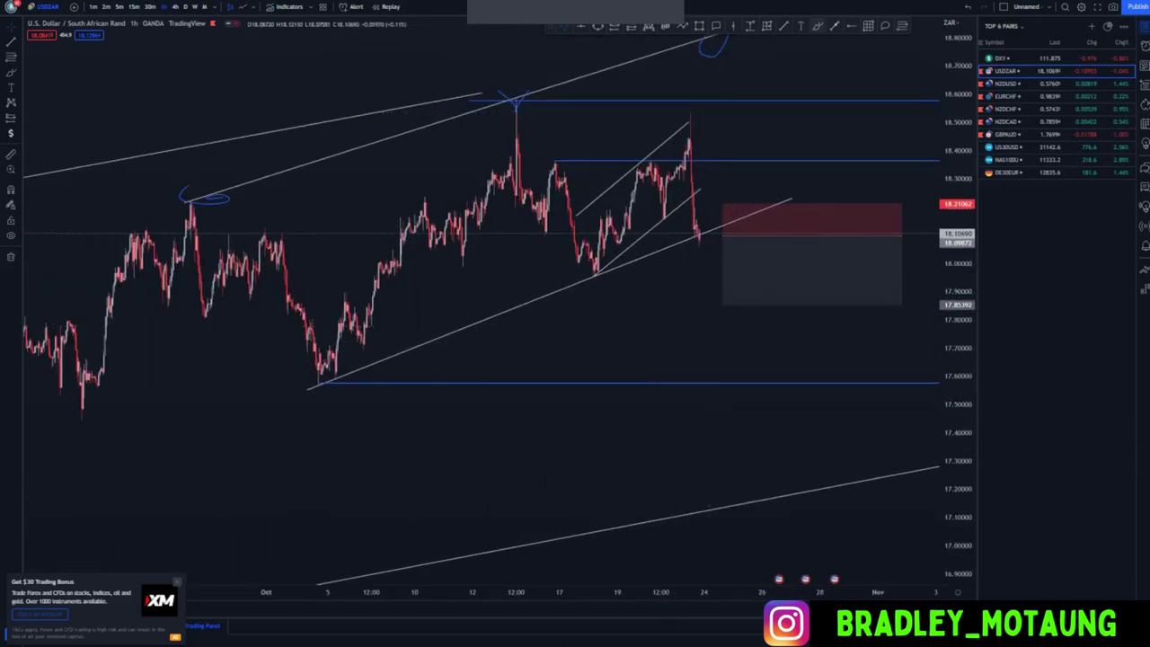
Sketch a break and consolidation below the short lower trend line and move the short position to an entry of about 17.99
{"action": "left_click", "coordinate": [817, 26]}
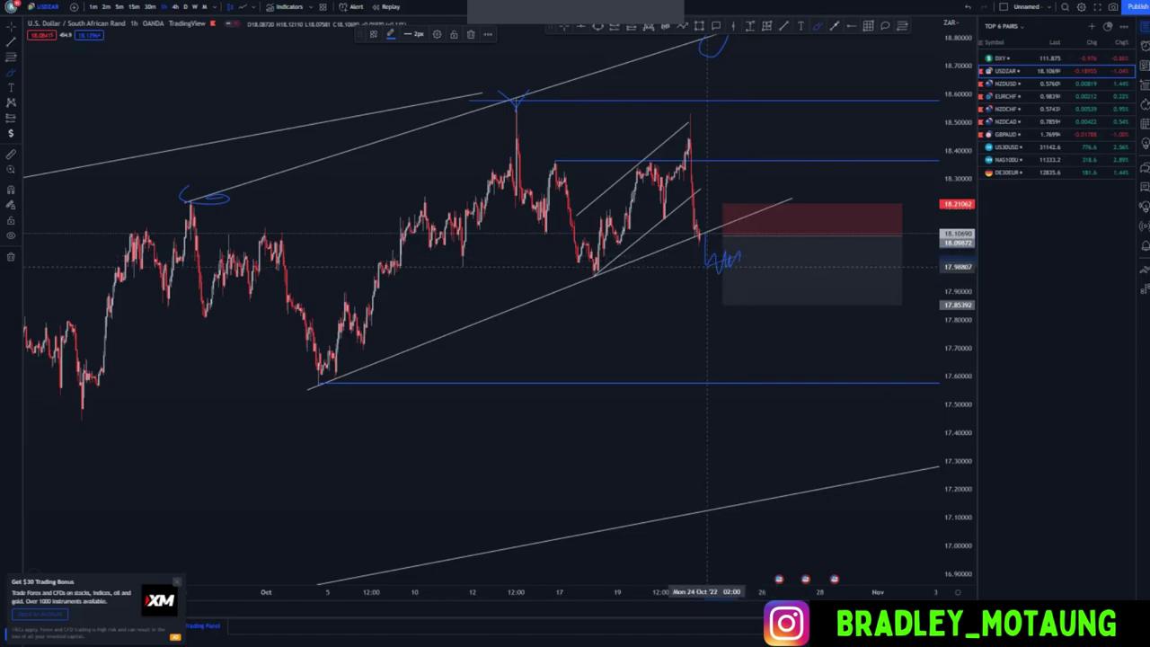
{"action": "left_click_drag", "start_coordinate": [724, 259], "coordinate": [787, 318]}
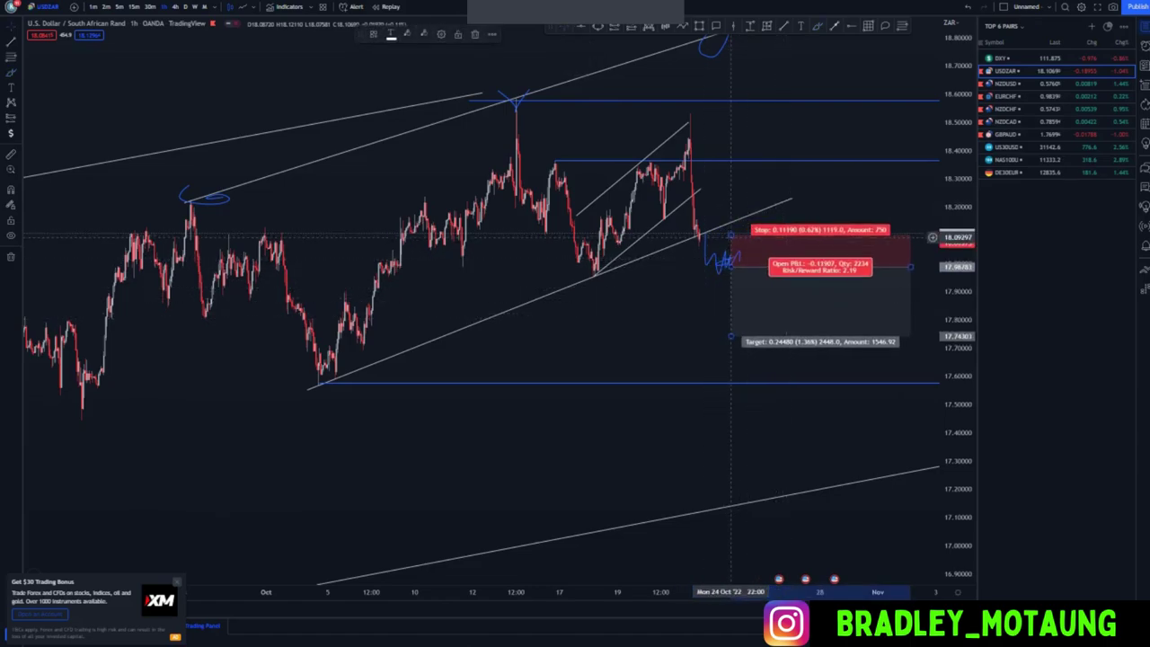
Set the short position's stop at about 18.07 and its target at about 17.59, near the early-October low ray
{"action": "left_click_drag", "start_coordinate": [732, 238], "coordinate": [732, 243]}
{"action": "left_click", "coordinate": [681, 315]}
{"action": "left_click_drag", "start_coordinate": [536, 280], "coordinate": [523, 272]}
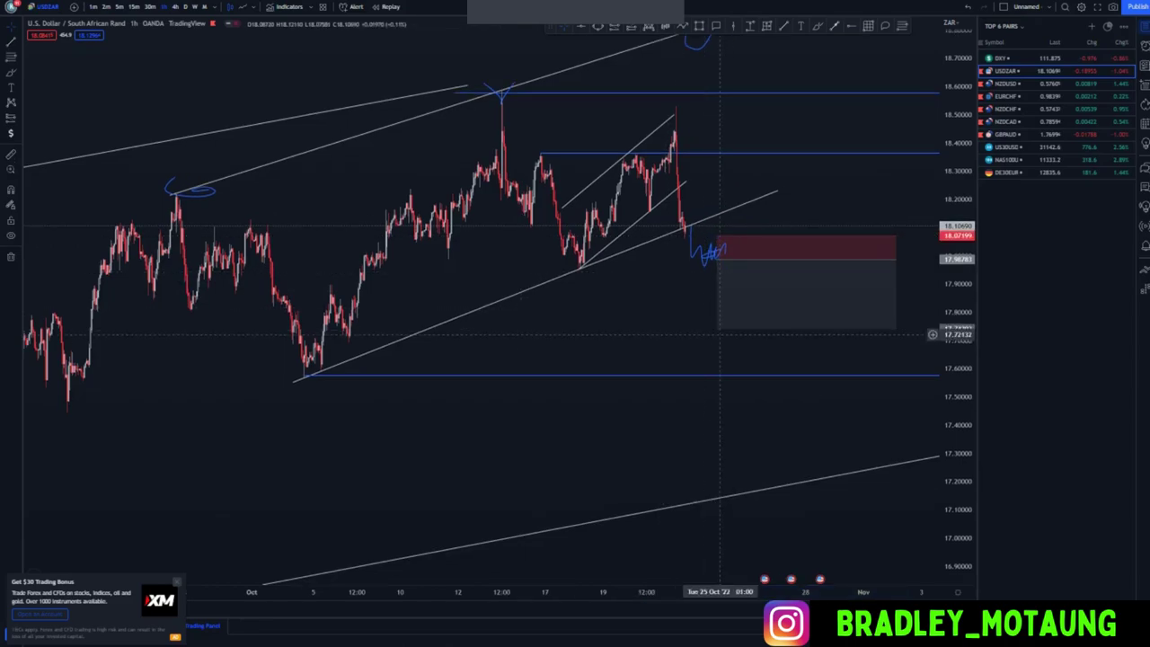
{"action": "left_click_drag", "start_coordinate": [714, 329], "coordinate": [716, 372]}
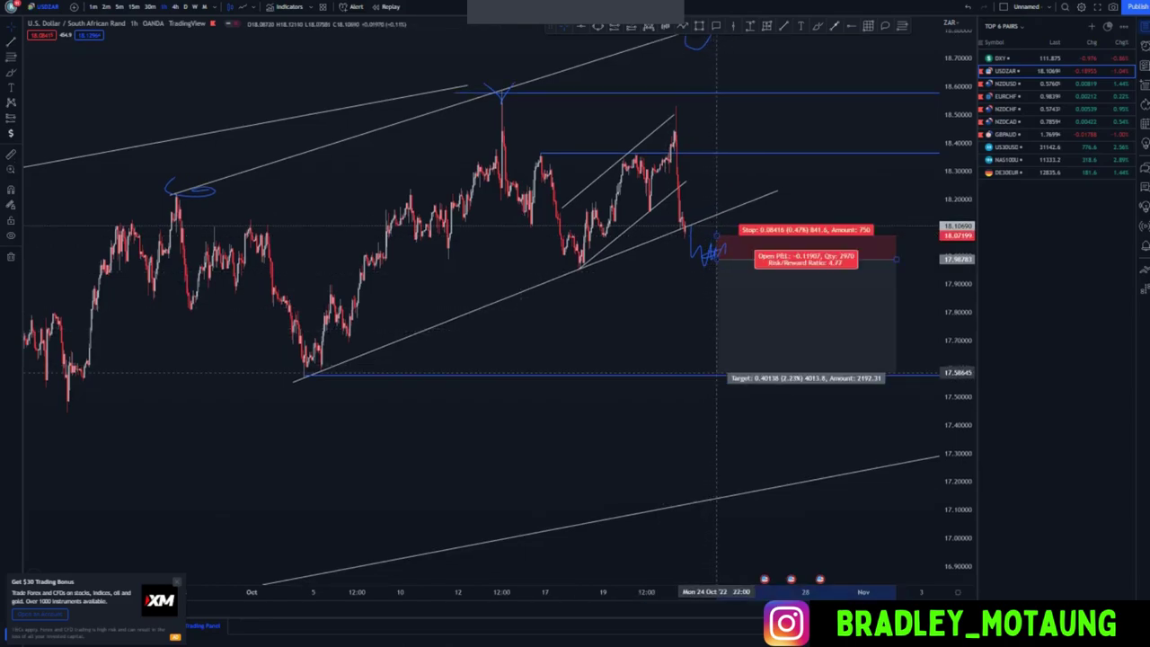
{"action": "left_click", "coordinate": [659, 327]}
Sketch a brush stroke at the short position's target near the early-October low ray and undo it
{"action": "left_click", "coordinate": [818, 26]}
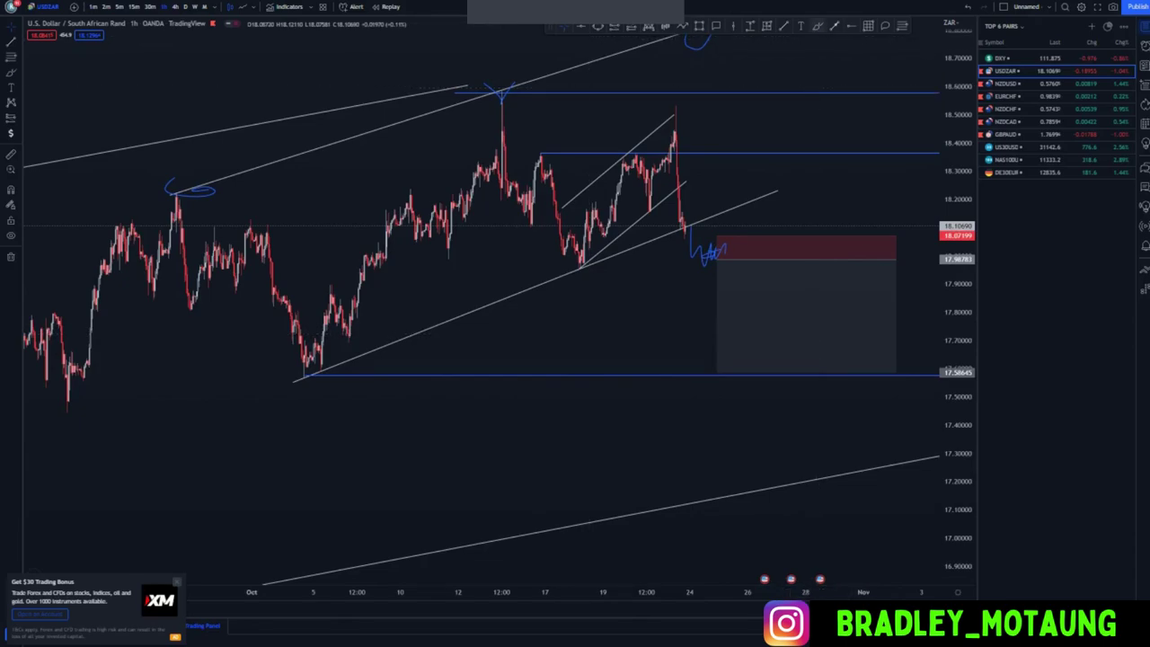
{"action": "mouse_move", "coordinate": [731, 366]}
{"action": "left_mouse_down"}
{"action": "mouse_move", "coordinate": [799, 324]}
{"action": "mouse_move", "coordinate": [802, 344]}
{"action": "left_mouse_up"}
{"action": "left_click", "coordinate": [968, 7]}
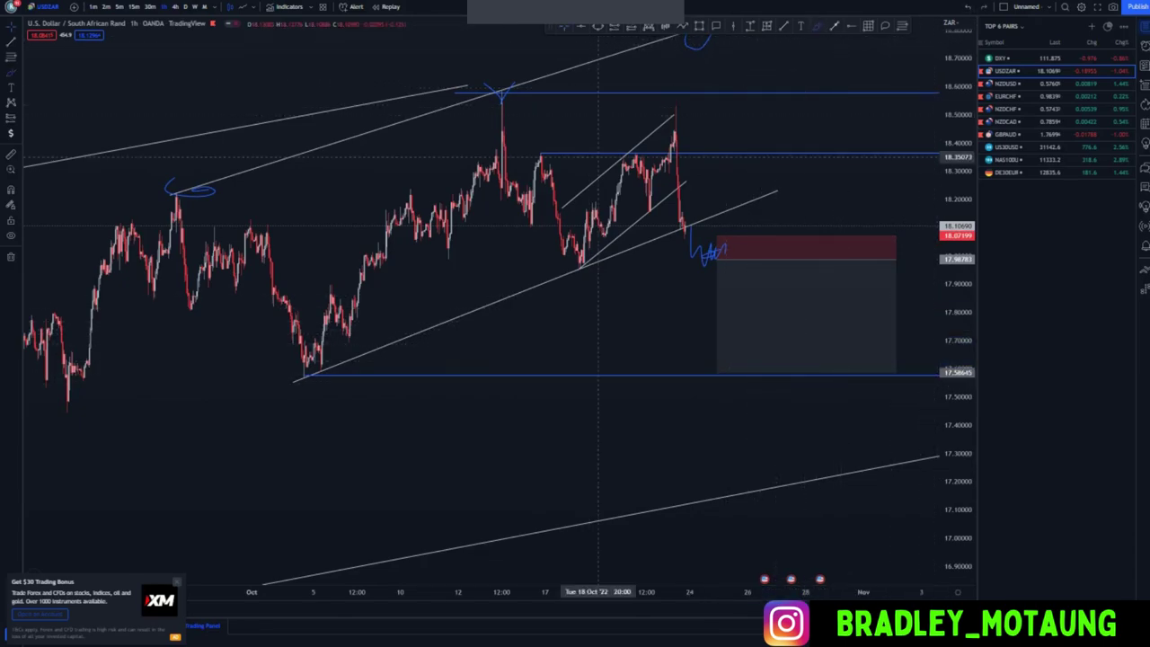
{"action": "scroll", "coordinate": [575, 182], "scroll_direction": "down", "scroll_amount": 2}
{"action": "scroll", "coordinate": [575, 181], "scroll_direction": "down", "scroll_amount": 1}
{"action": "left_click_drag", "start_coordinate": [956, 137], "coordinate": [956, 216]}
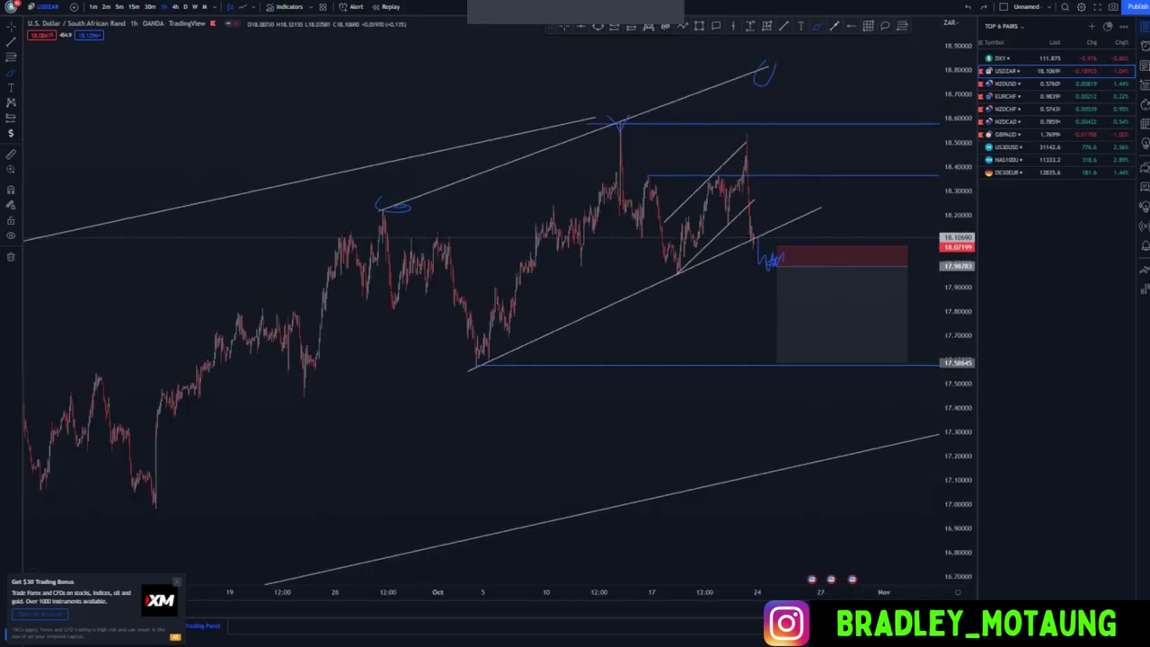
Open NZDUSD on the weekly timeframe, reset the chart scale and frame price against the 2020 low ray
{"action": "left_click", "coordinate": [1006, 83]}
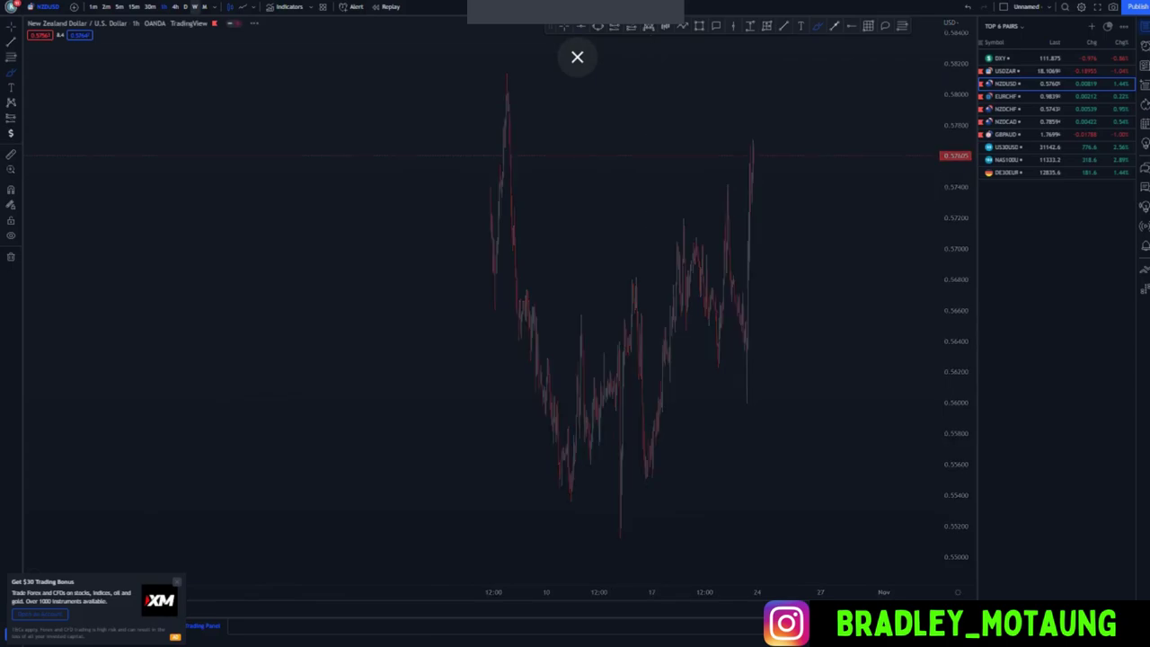
{"action": "type", "text": "1W"}
{"action": "key", "text": "Return"}
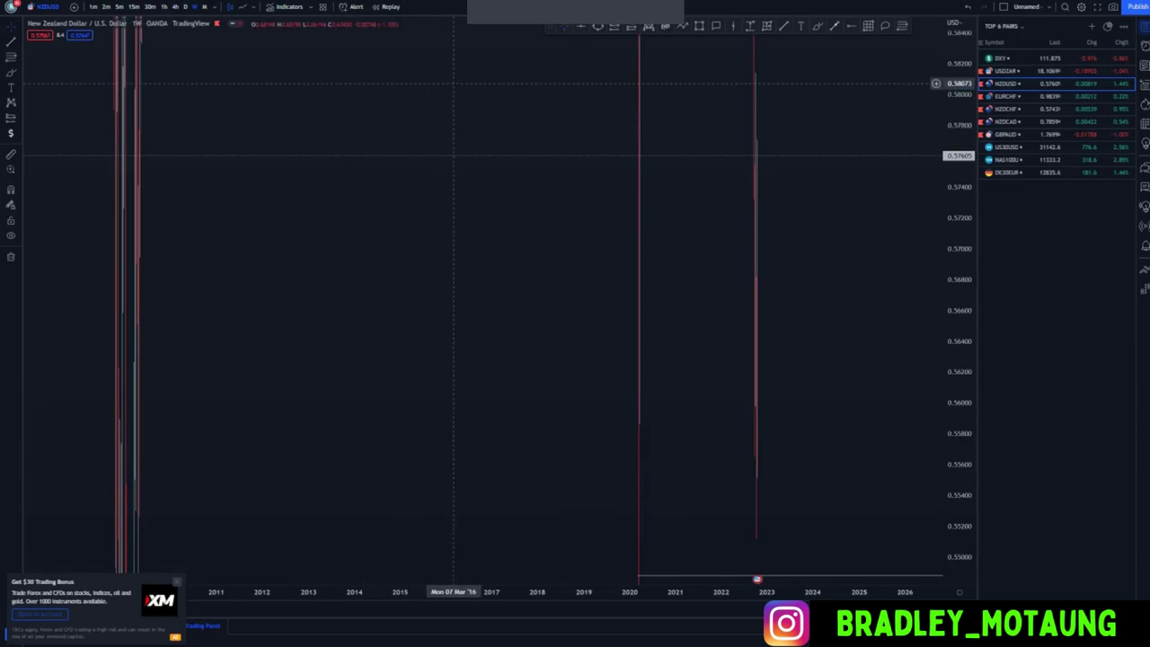
{"action": "right_click", "coordinate": [457, 88]}
{"action": "left_click", "coordinate": [468, 92]}
{"action": "scroll", "coordinate": [725, 362], "scroll_direction": "up", "scroll_amount": 1}
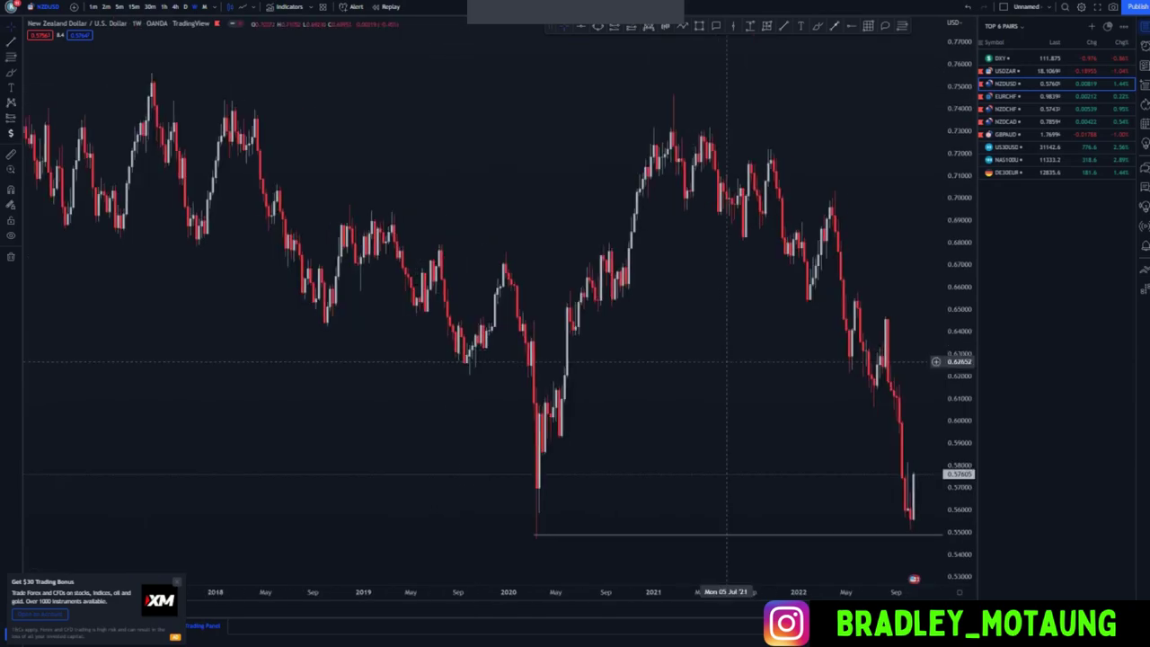
{"action": "left_click_drag", "start_coordinate": [688, 383], "coordinate": [380, 277]}
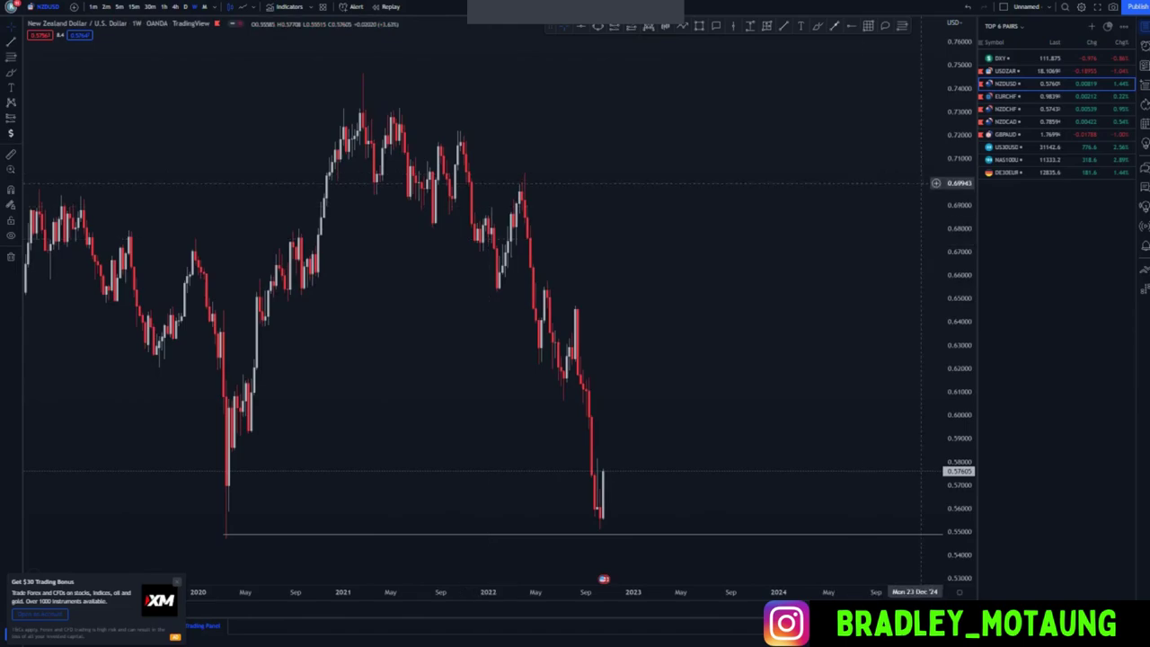
{"action": "left_click_drag", "start_coordinate": [958, 187], "coordinate": [958, 341]}
{"action": "scroll", "coordinate": [629, 387], "scroll_direction": "down", "scroll_amount": 2}
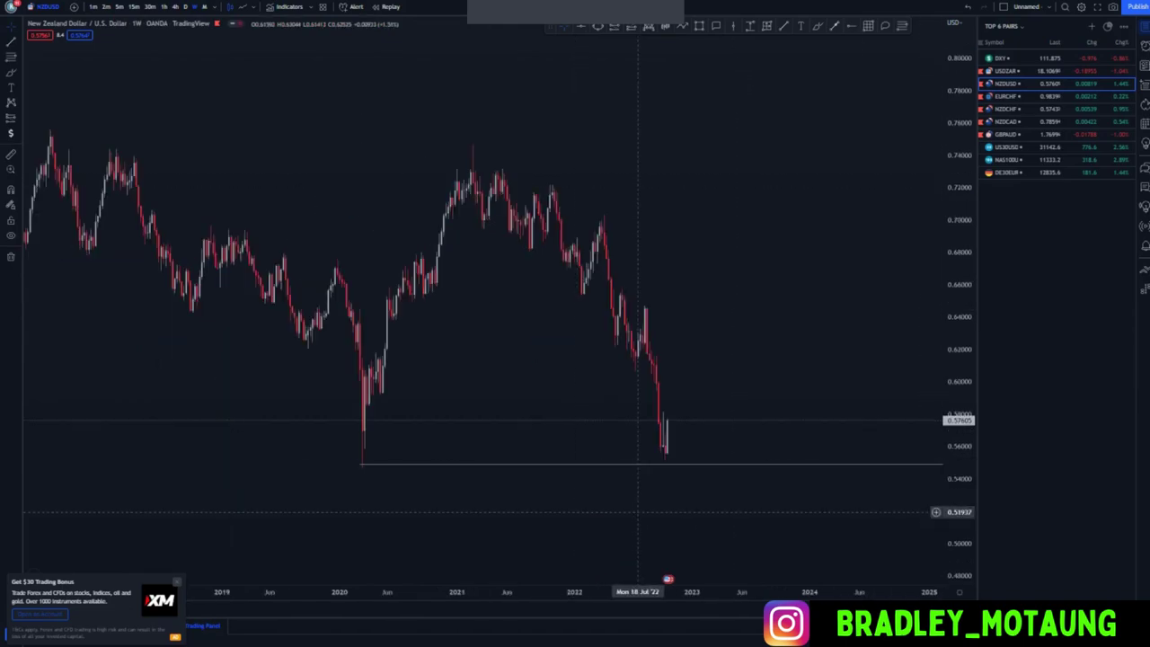
{"action": "left_click_drag", "start_coordinate": [452, 506], "coordinate": [481, 496]}
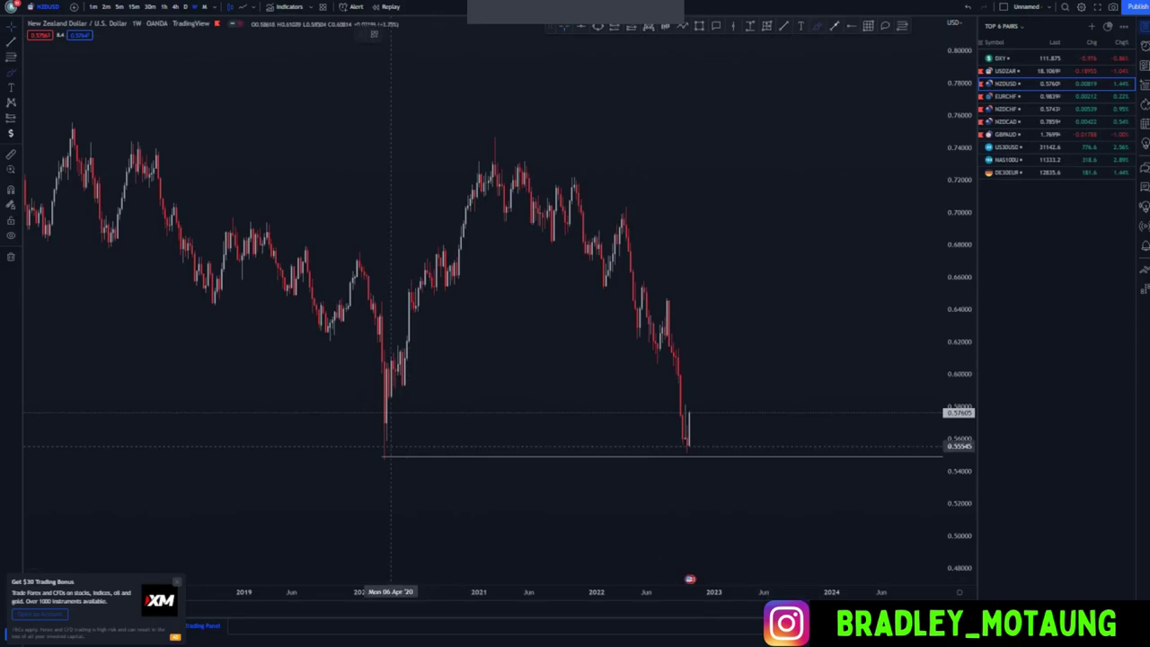
Sketch brush marks at the 2020 and October 2022 lows plus a drop towards the support ray, and undo them
{"action": "left_click_drag", "start_coordinate": [390, 447], "coordinate": [412, 460]}
{"action": "mouse_move", "coordinate": [690, 442]}
{"action": "left_mouse_down"}
{"action": "mouse_move", "coordinate": [681, 452]}
{"action": "mouse_move", "coordinate": [710, 441]}
{"action": "left_mouse_up"}
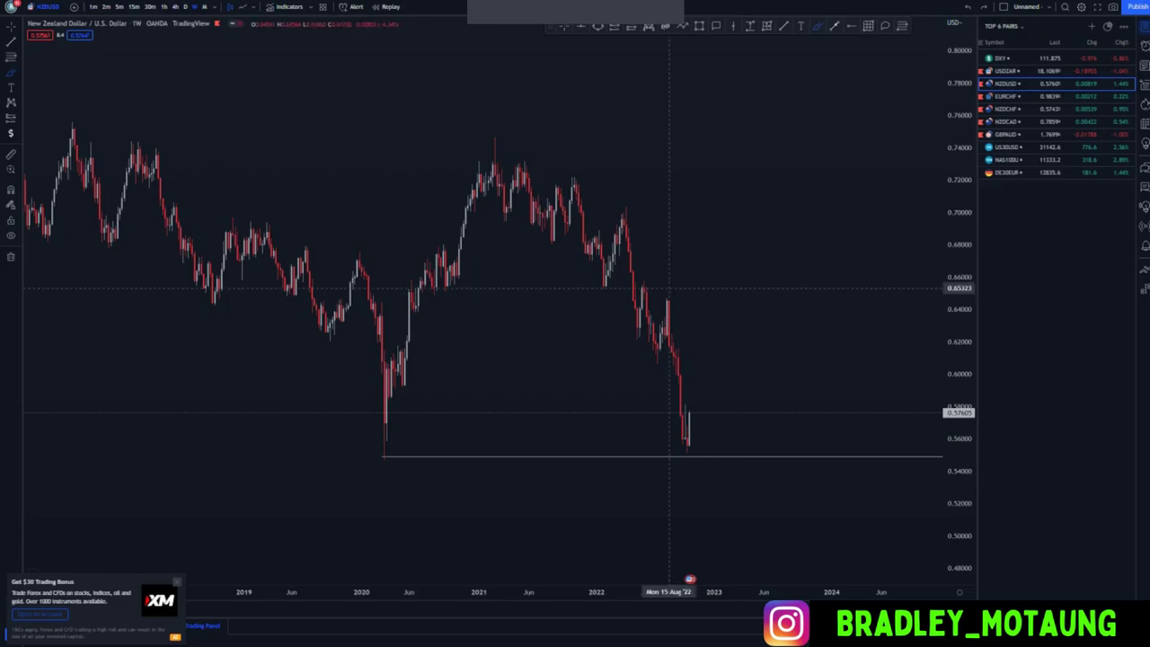
{"action": "left_click_drag", "start_coordinate": [692, 413], "coordinate": [713, 467]}
{"action": "key", "text": "ctrl+z"}
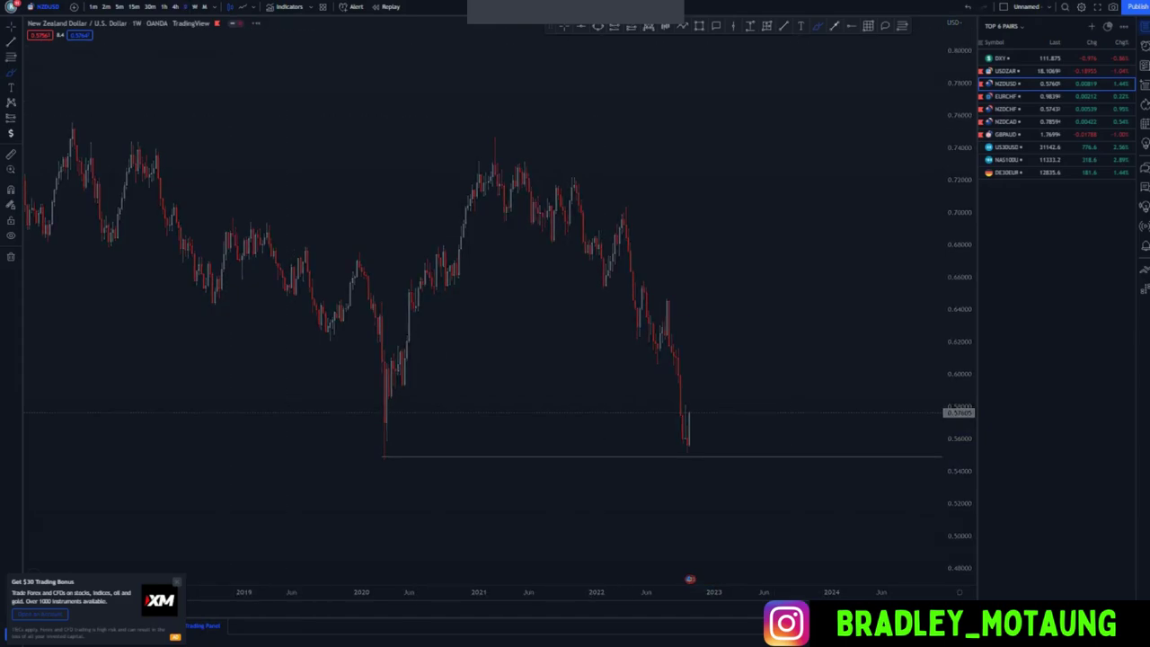
On the daily timeframe, draw a falling trend line from about 0.705 on 5 April 2022 along the August high to about 0.58 in January 2023
{"action": "key", "text": "1"}
{"action": "key", "text": "d"}
{"action": "key", "text": "Return"}
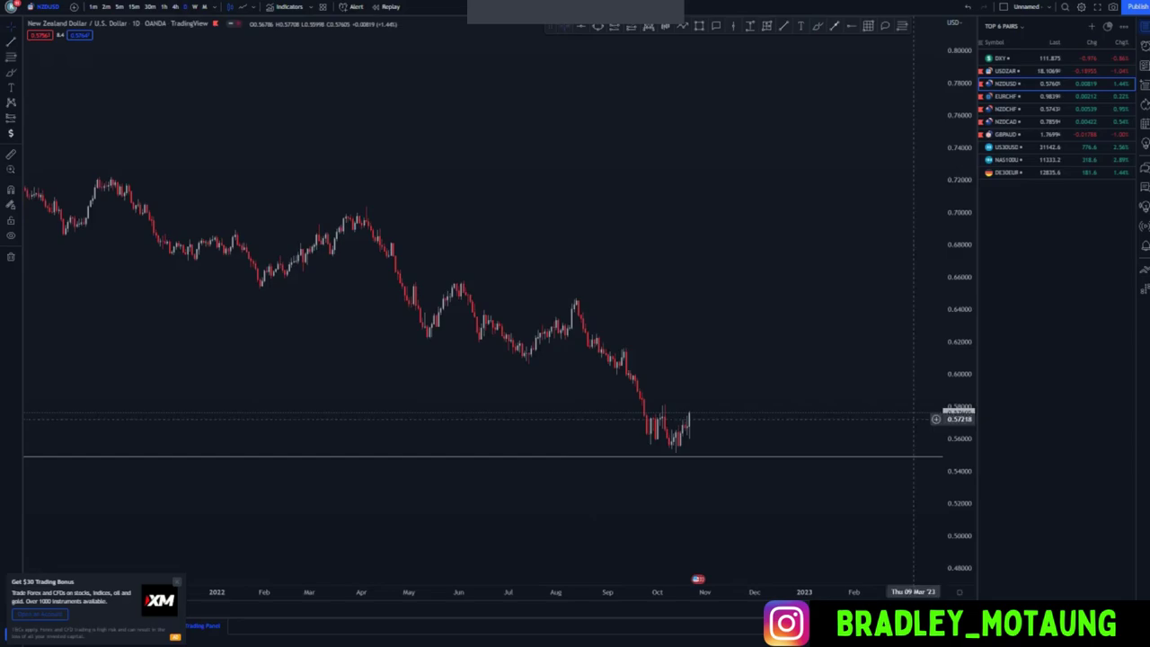
{"action": "left_click_drag", "start_coordinate": [844, 420], "coordinate": [838, 401]}
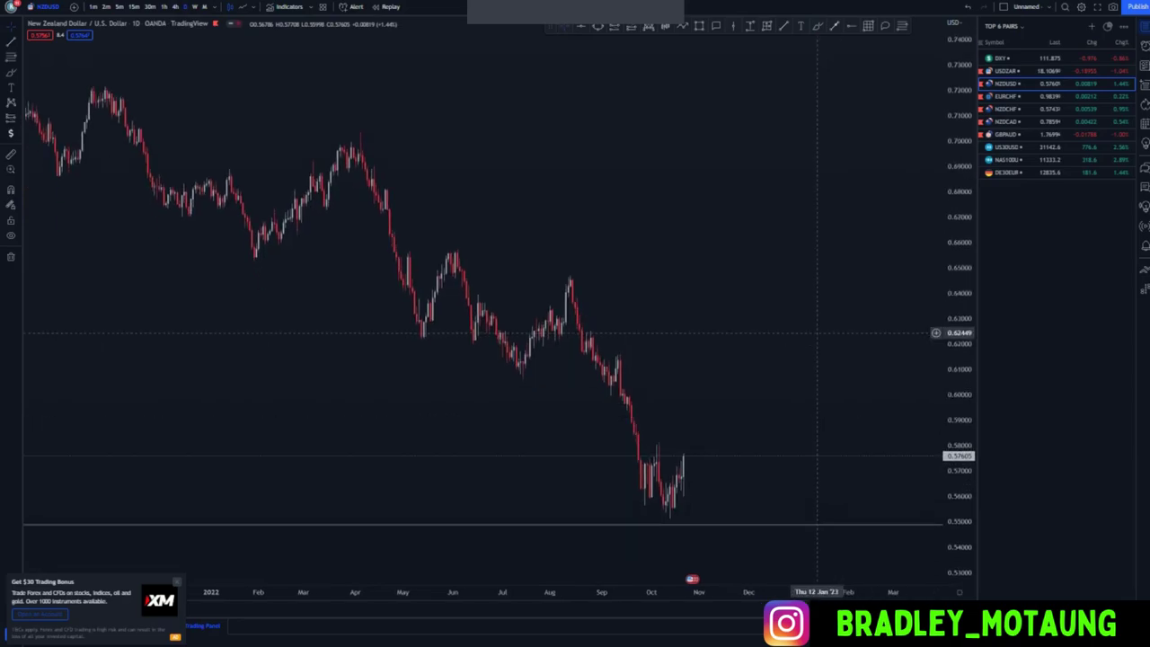
{"action": "left_click", "coordinate": [784, 26]}
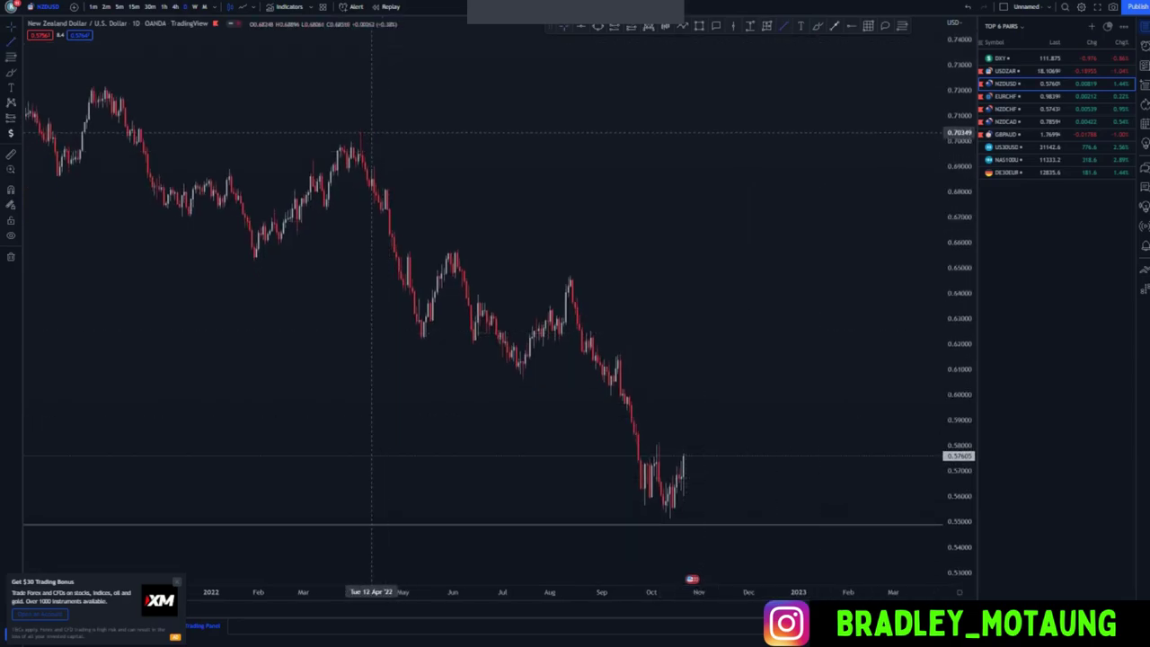
{"action": "left_click", "coordinate": [359, 130]}
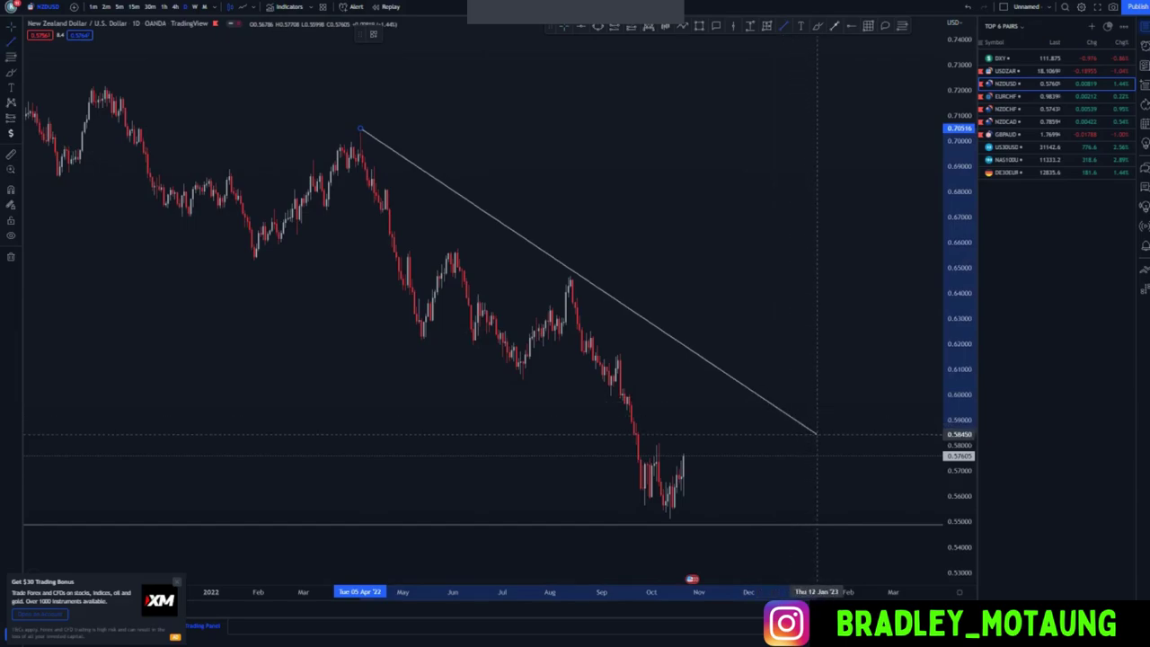
{"action": "left_click", "coordinate": [815, 445]}
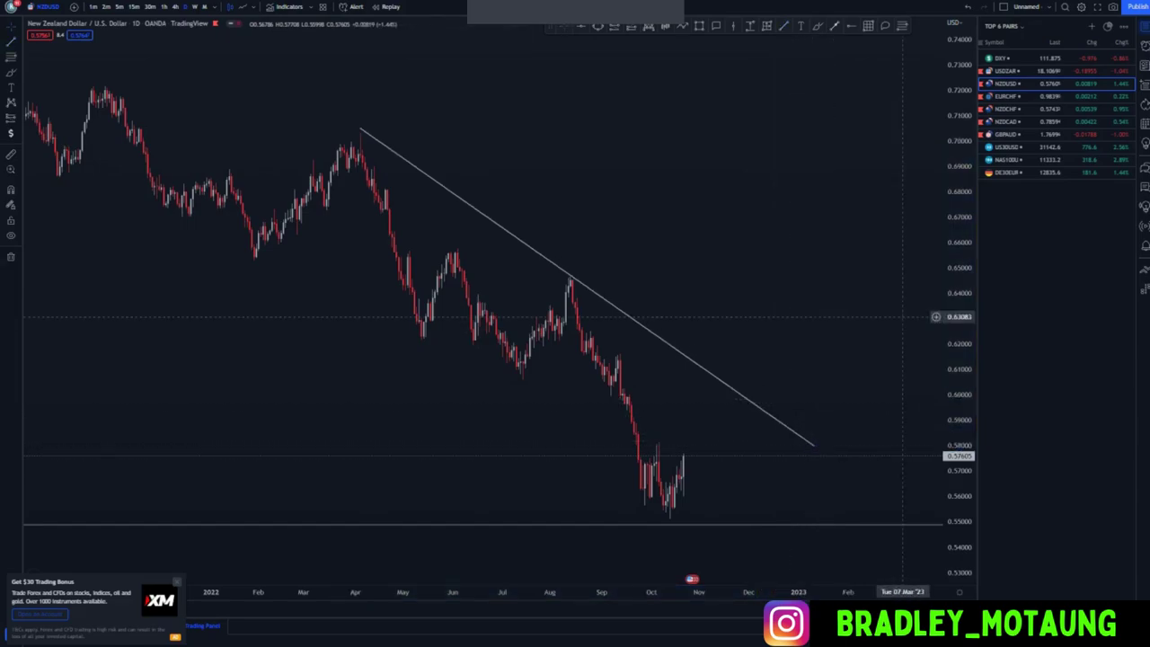
Draw the lower channel line beneath the May and October lows, from about 0.661 in February to about 0.537 on 9 November 2022
{"action": "left_click_drag", "start_coordinate": [960, 333], "coordinate": [960, 382]}
{"action": "left_click", "coordinate": [783, 26]}
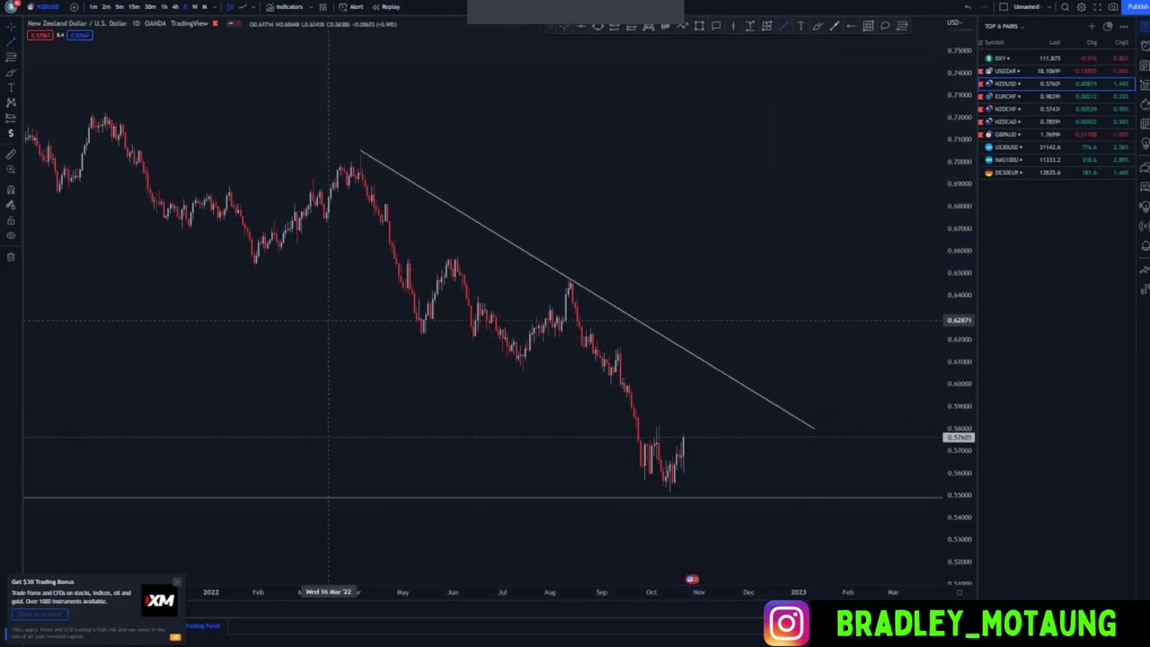
{"action": "left_click", "coordinate": [281, 244]}
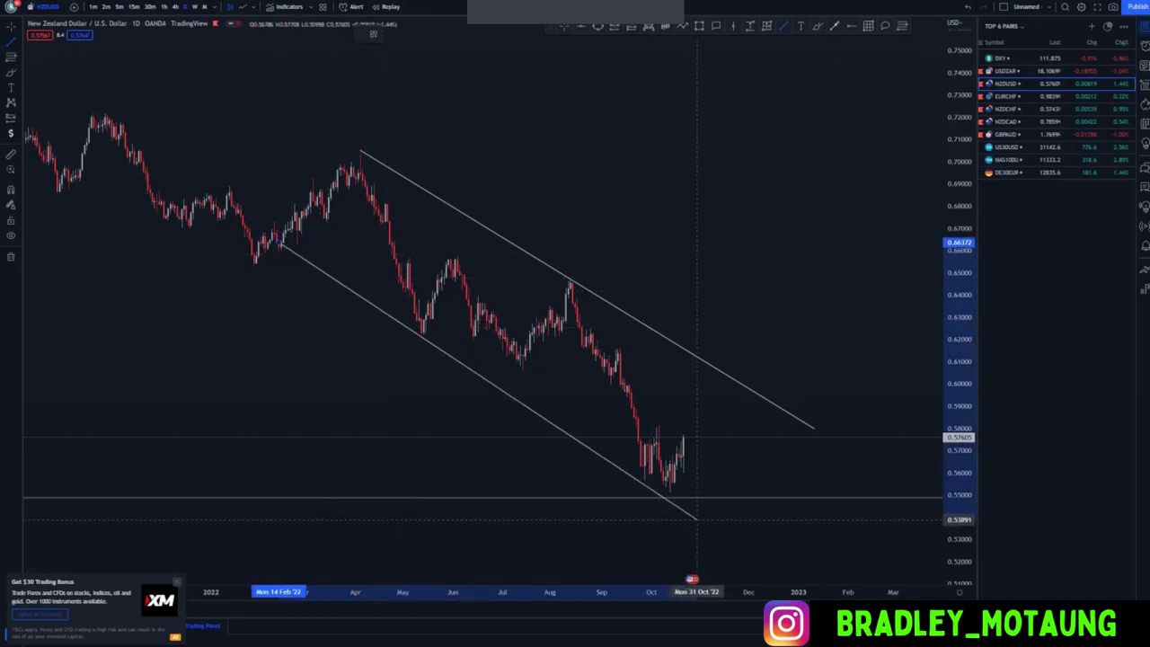
{"action": "left_click", "coordinate": [711, 524]}
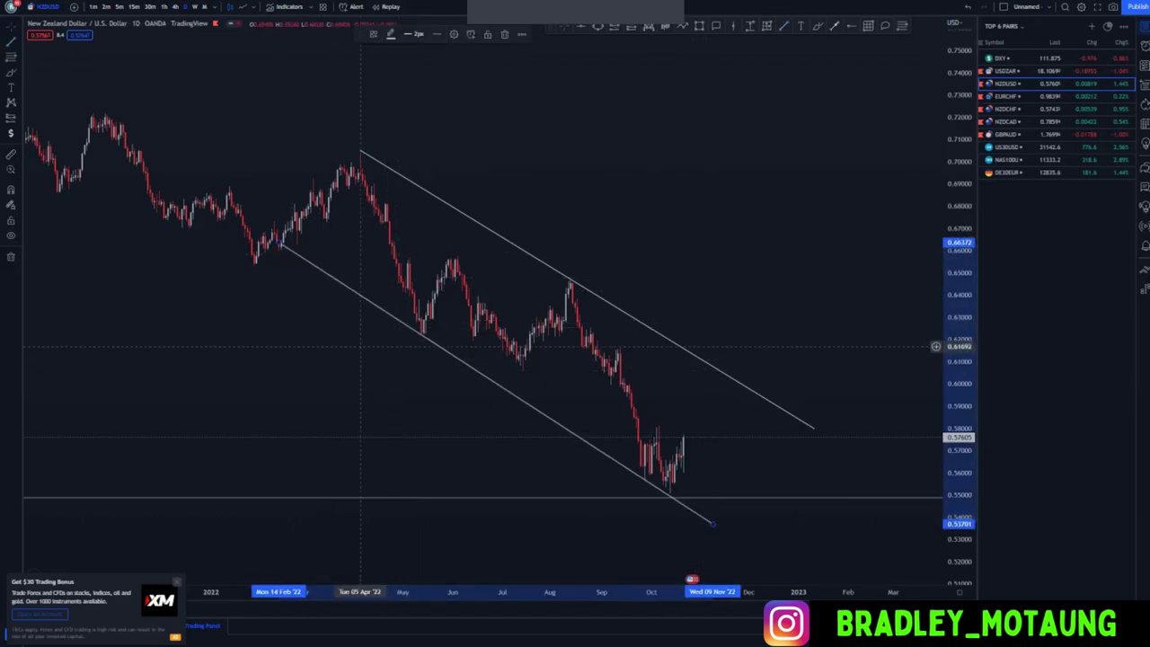
{"action": "left_click", "coordinate": [277, 241]}
{"action": "left_click", "coordinate": [279, 242]}
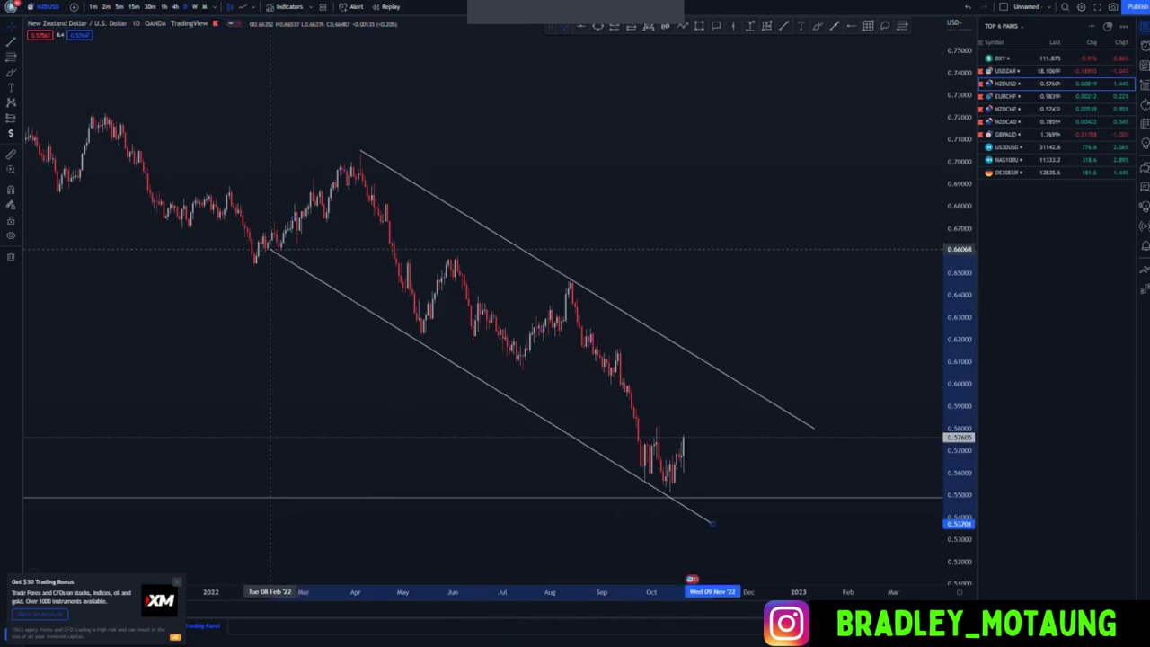
{"action": "left_click", "coordinate": [341, 251]}
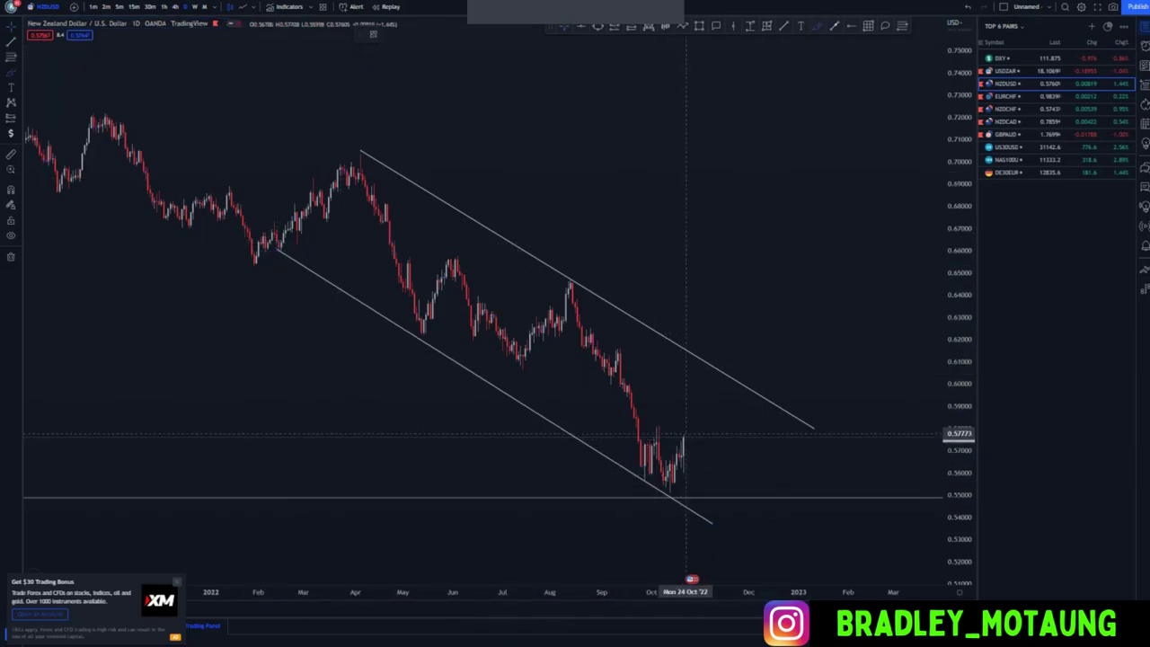
Sketch a projected rise from the latest candle to above the upper channel line and undo it
{"action": "mouse_move", "coordinate": [685, 441]}
{"action": "left_mouse_down"}
{"action": "mouse_move", "coordinate": [725, 516]}
{"action": "mouse_move", "coordinate": [744, 452]}
{"action": "mouse_move", "coordinate": [757, 475]}
{"action": "mouse_move", "coordinate": [773, 461]}
{"action": "mouse_move", "coordinate": [839, 300]}
{"action": "left_mouse_up"}
{"action": "left_click", "coordinate": [968, 7]}
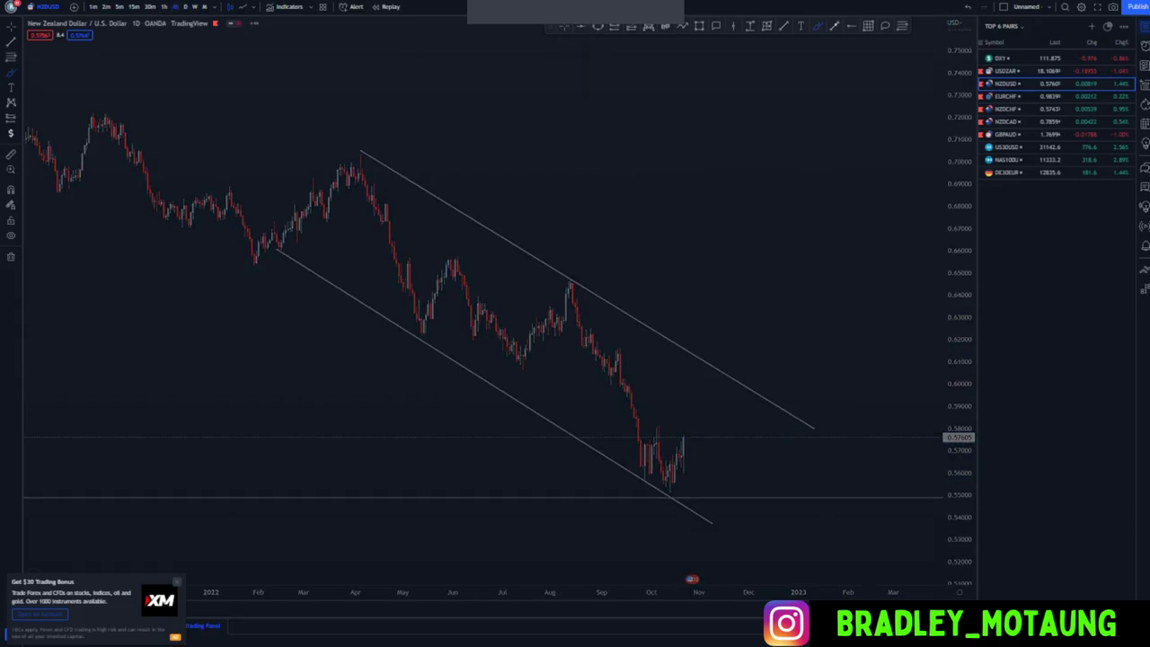
Switch to the 4-hour timeframe and enlarge the August to October price action inside the falling channel
{"action": "scroll", "coordinate": [304, 205], "scroll_direction": "up", "scroll_amount": 5}
{"action": "left_click", "coordinate": [564, 26]}
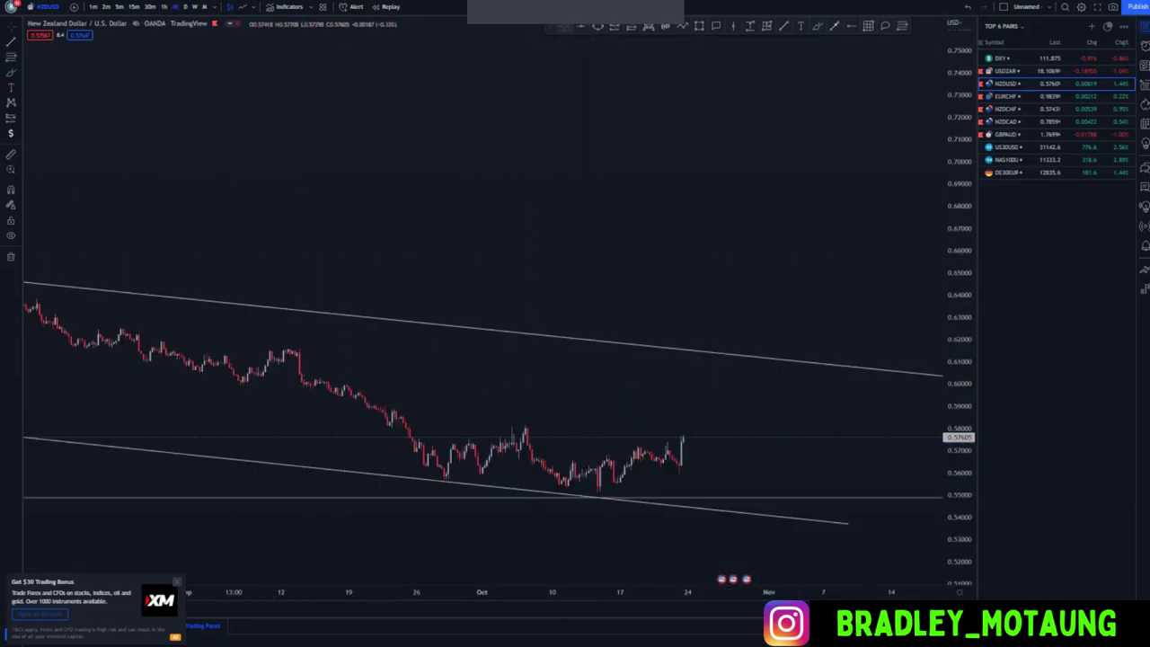
{"action": "left_click_drag", "start_coordinate": [960, 401], "coordinate": [960, 161]}
{"action": "left_click_drag", "start_coordinate": [743, 353], "coordinate": [724, 247]}
{"action": "scroll", "coordinate": [761, 478], "scroll_direction": "down", "scroll_amount": 3}
{"action": "left_click_drag", "start_coordinate": [752, 476], "coordinate": [735, 401]}
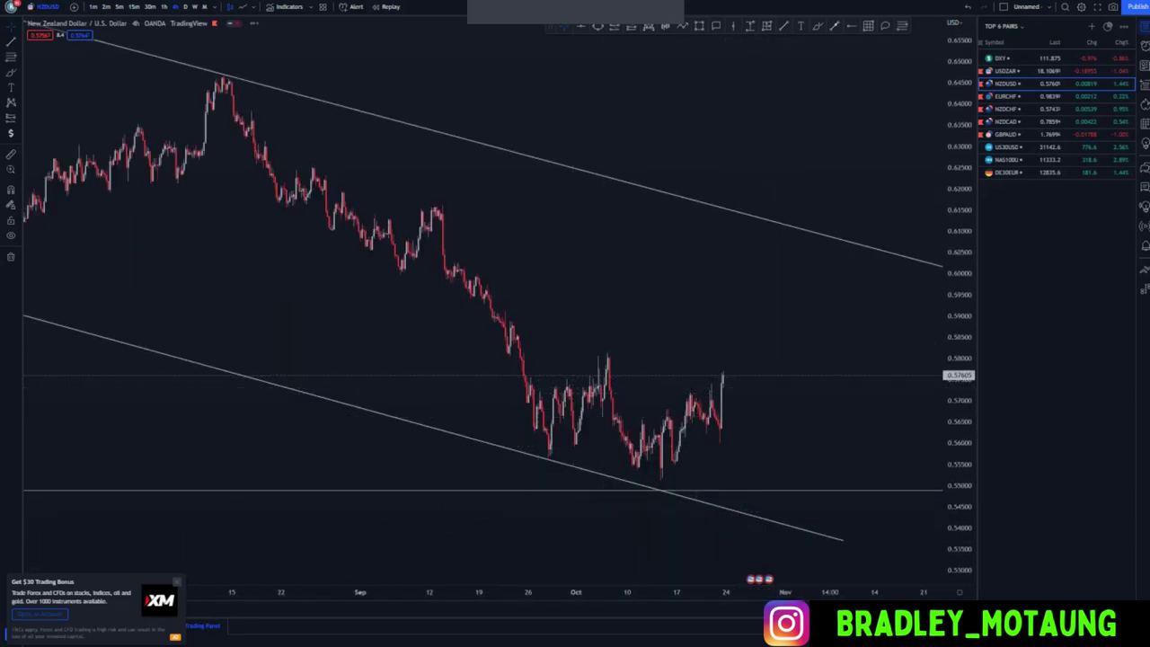
Try an inverse Head and Shoulders pattern with the left shoulder at about 0.557, head at 0.552 and right shoulder at 0.553
{"action": "left_click", "coordinate": [512, 361]}
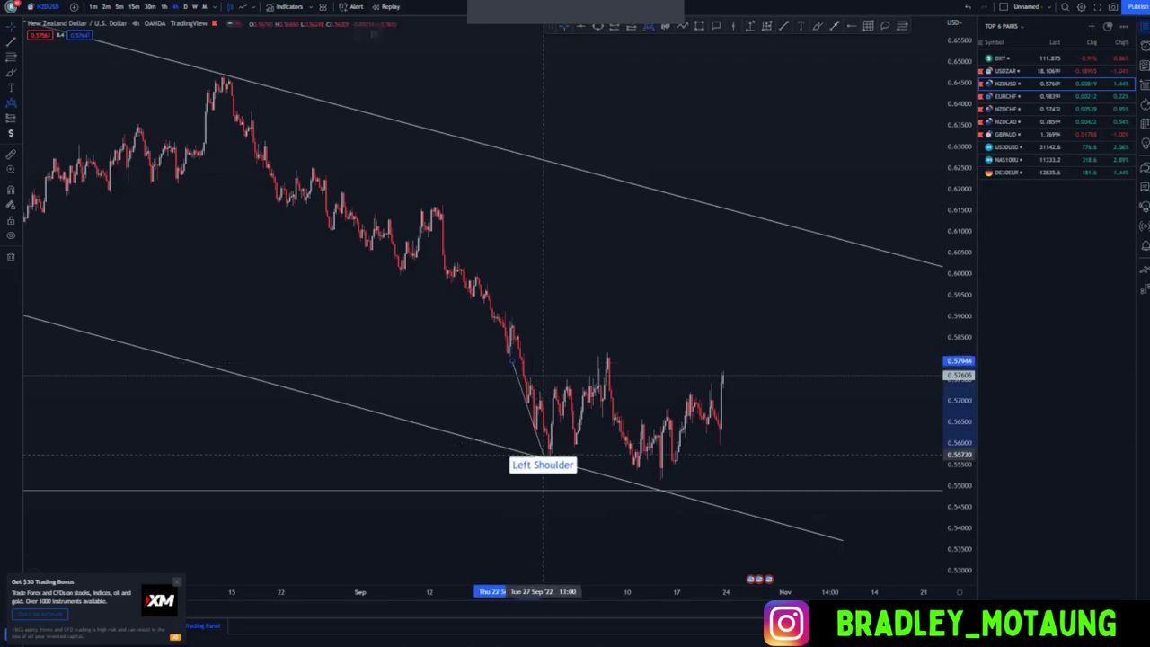
{"action": "left_click", "coordinate": [544, 454]}
{"action": "left_click", "coordinate": [602, 370]}
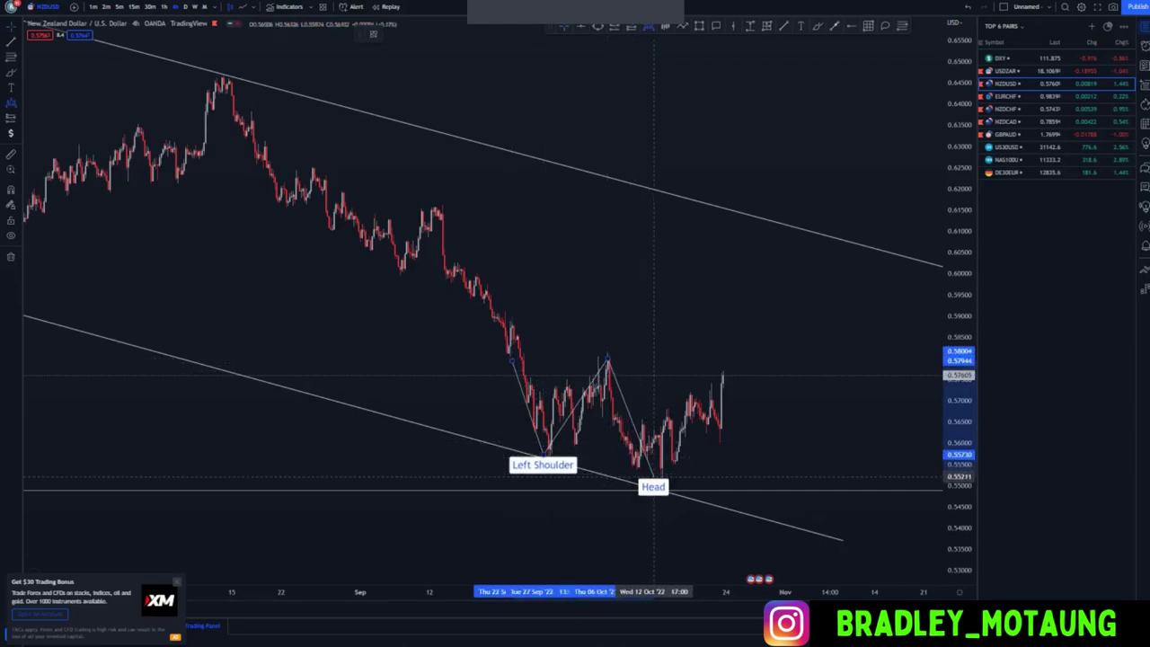
{"action": "left_click", "coordinate": [653, 475]}
{"action": "left_click", "coordinate": [726, 353]}
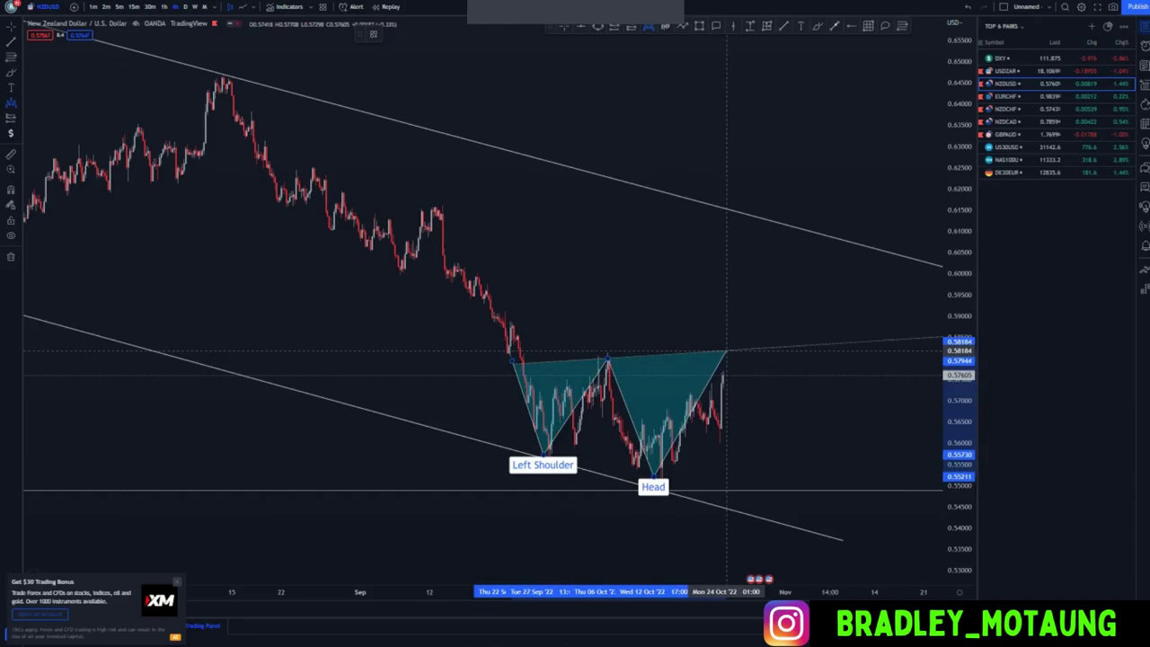
{"action": "left_click", "coordinate": [728, 357]}
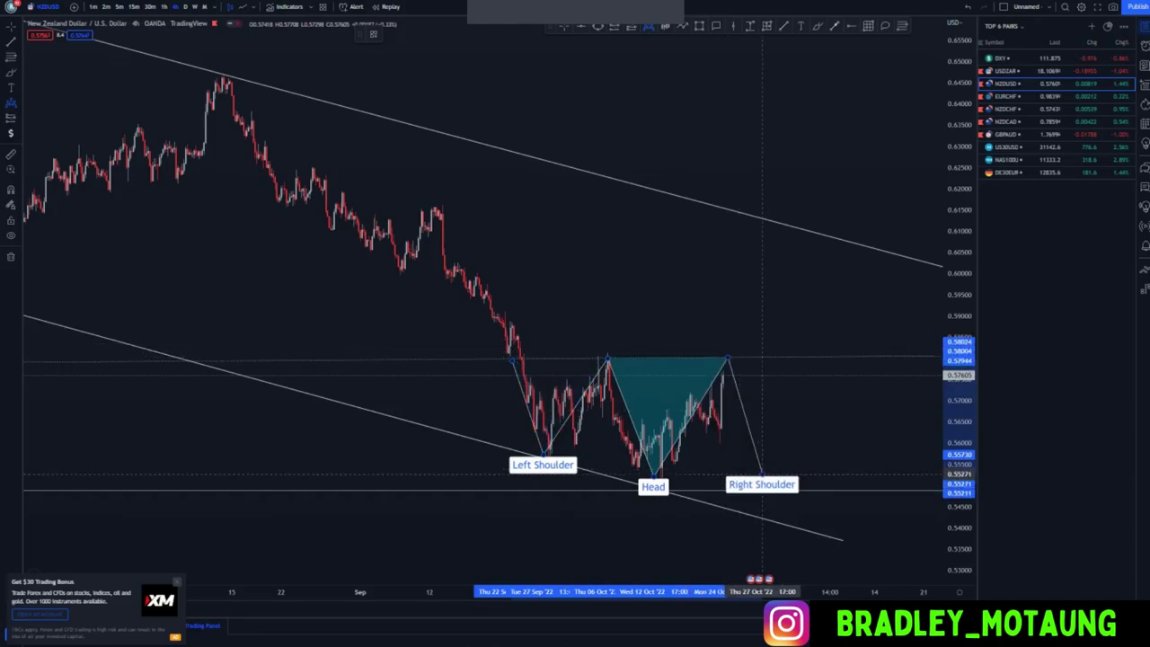
{"action": "left_click", "coordinate": [763, 474]}
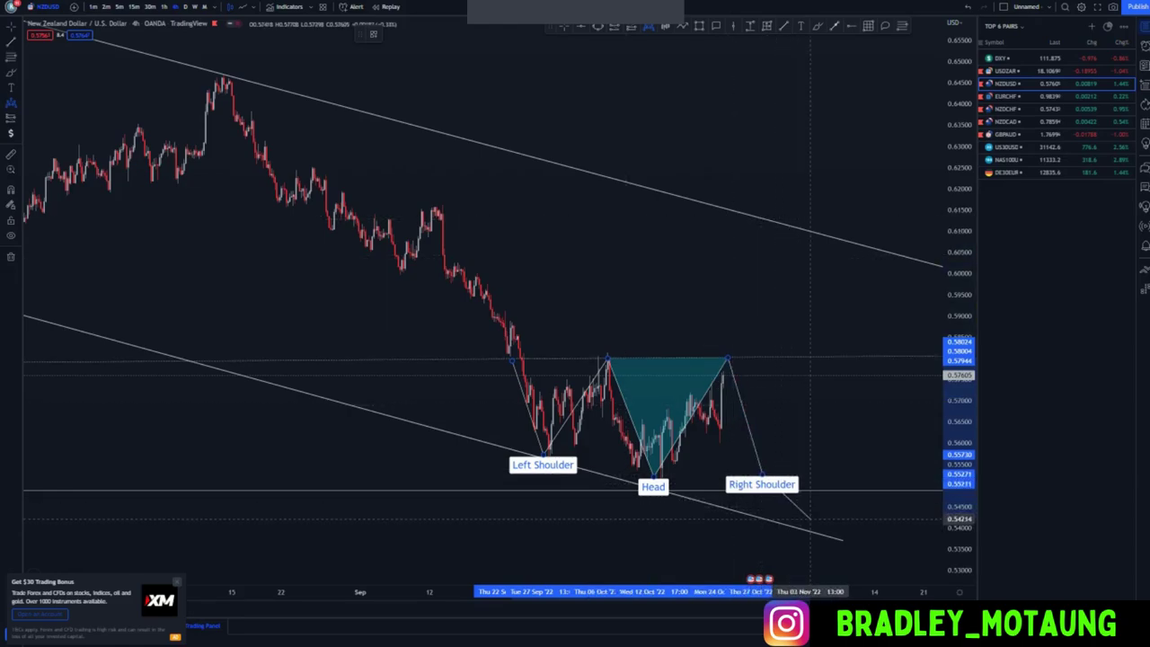
{"action": "key", "text": "Escape"}
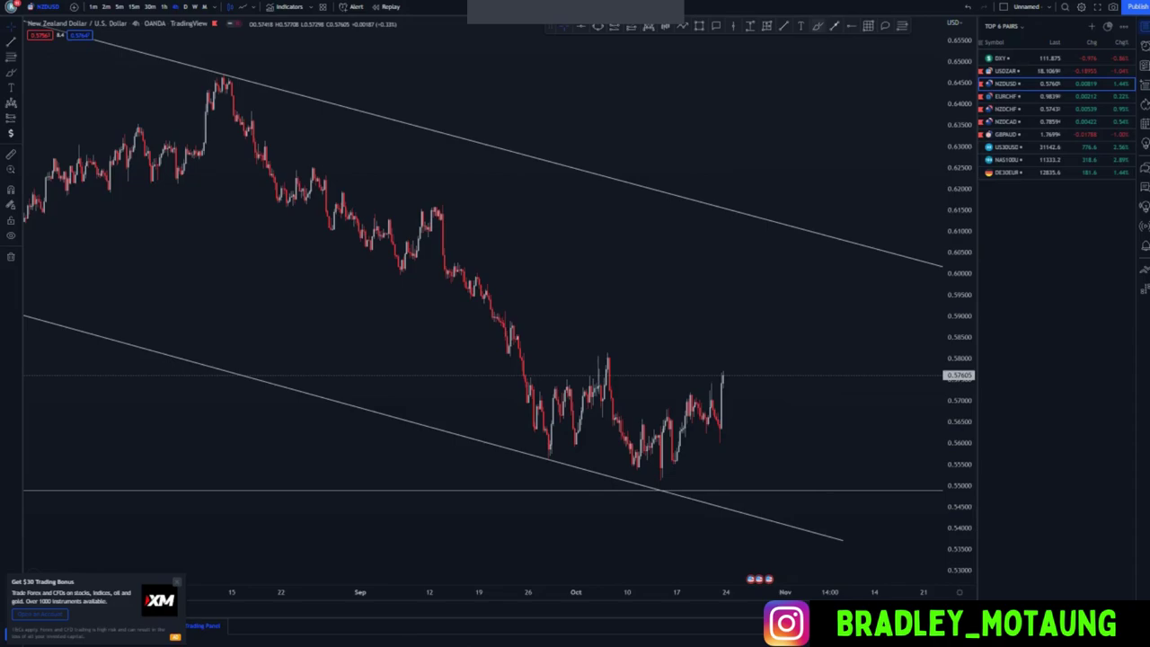
Sketch resistance at the early-October high, a drop to about 0.544 and a rally to about 0.61, and undo the strokes
{"action": "left_click_drag", "start_coordinate": [728, 382], "coordinate": [734, 351]}
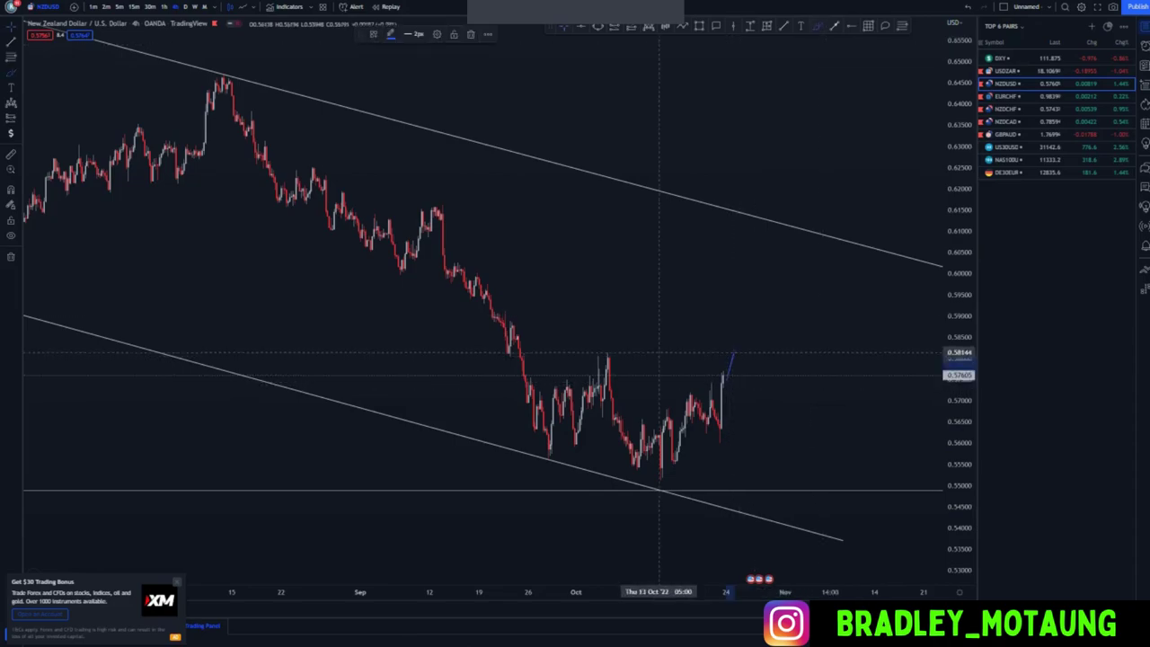
{"action": "mouse_move", "coordinate": [613, 350]}
{"action": "left_mouse_down"}
{"action": "mouse_move", "coordinate": [714, 346]}
{"action": "mouse_move", "coordinate": [747, 373]}
{"action": "mouse_move", "coordinate": [806, 514]}
{"action": "mouse_move", "coordinate": [796, 513]}
{"action": "mouse_move", "coordinate": [827, 435]}
{"action": "mouse_move", "coordinate": [860, 411]}
{"action": "mouse_move", "coordinate": [906, 234]}
{"action": "left_mouse_up"}
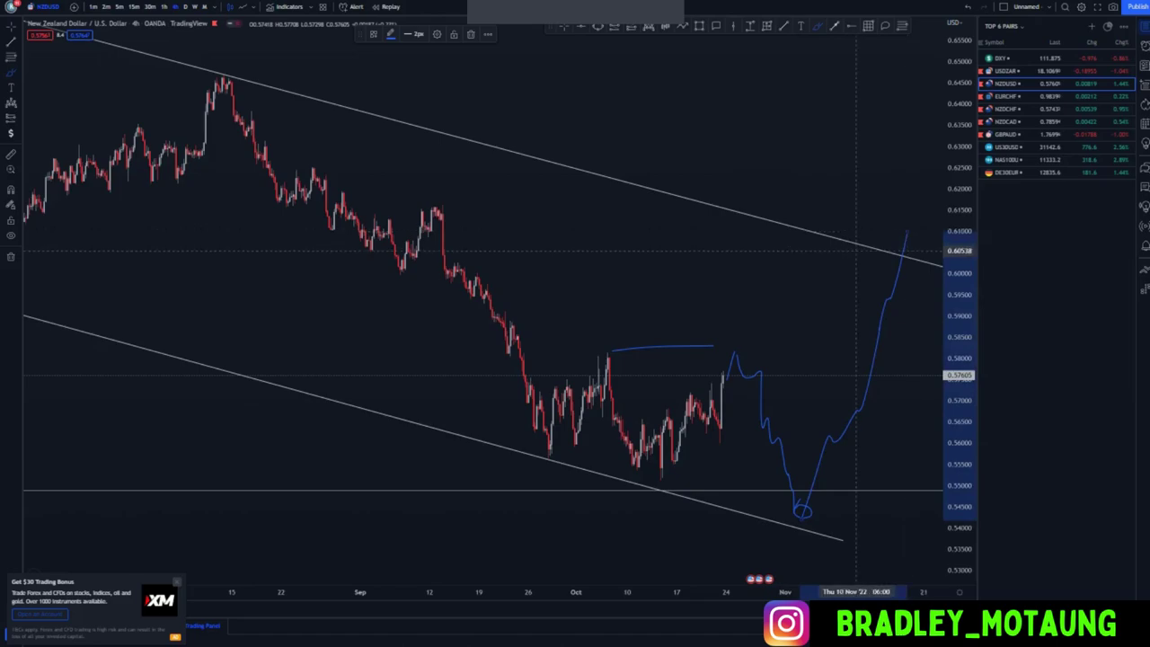
{"action": "key", "text": "ctrl+z"}
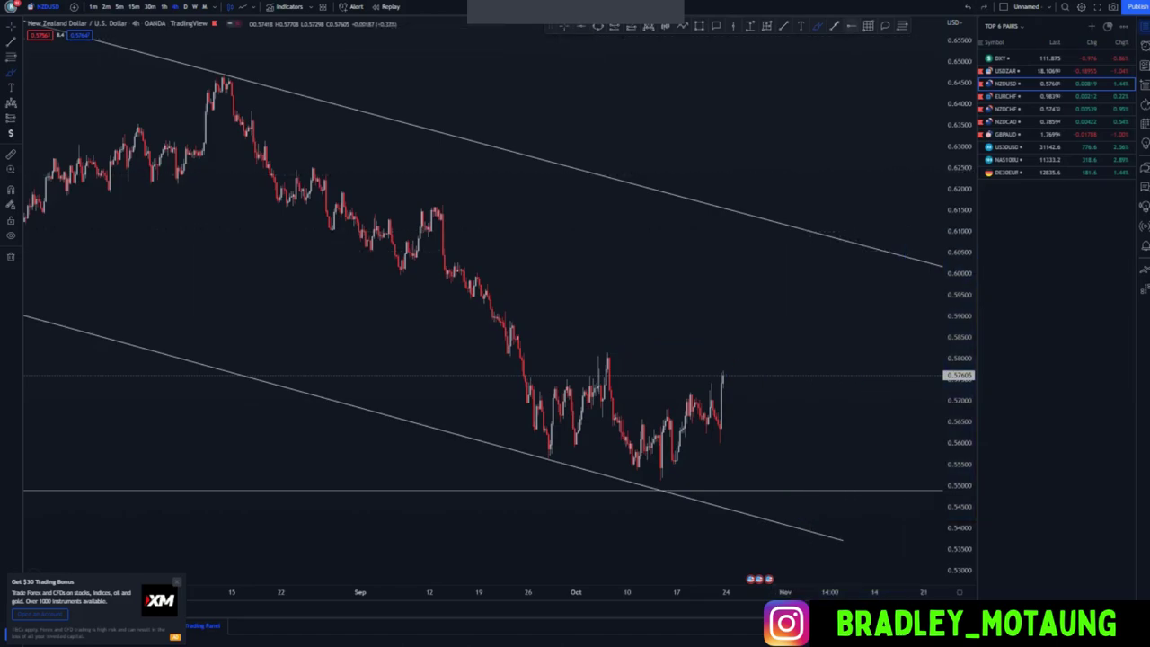
Place a horizontal ray from the early-October high at about 0.581
{"action": "left_click", "coordinate": [607, 355]}
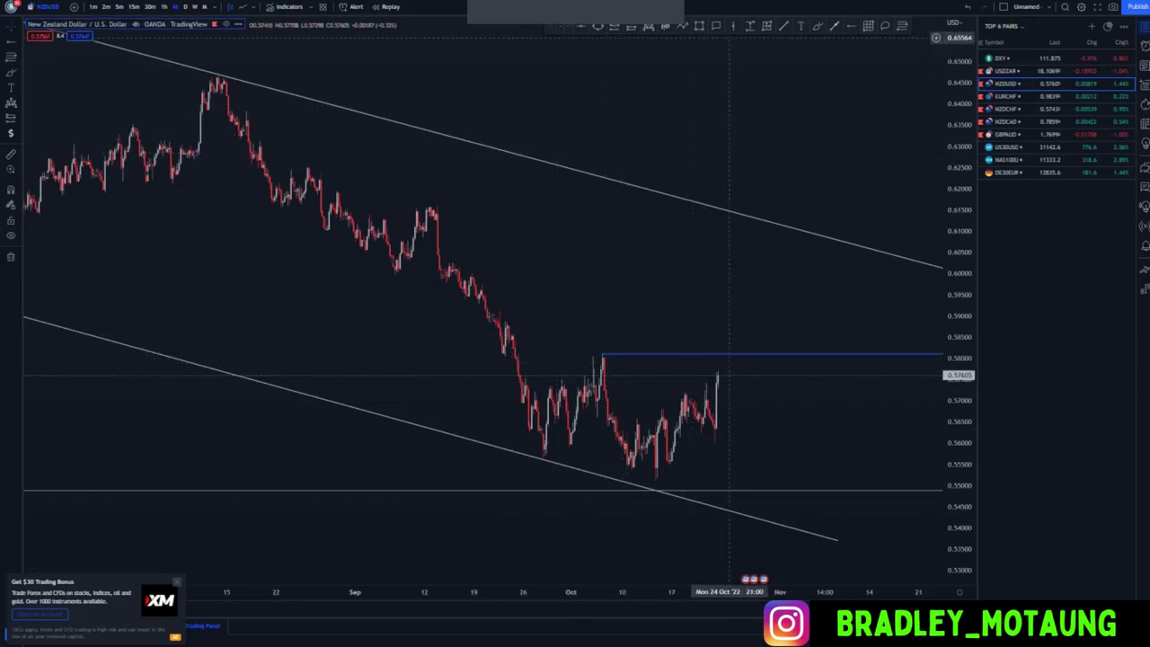
Draw a descending trend line from the mid-August high at about 0.647 to about 0.571 on 26 October
{"action": "left_click", "coordinate": [783, 26]}
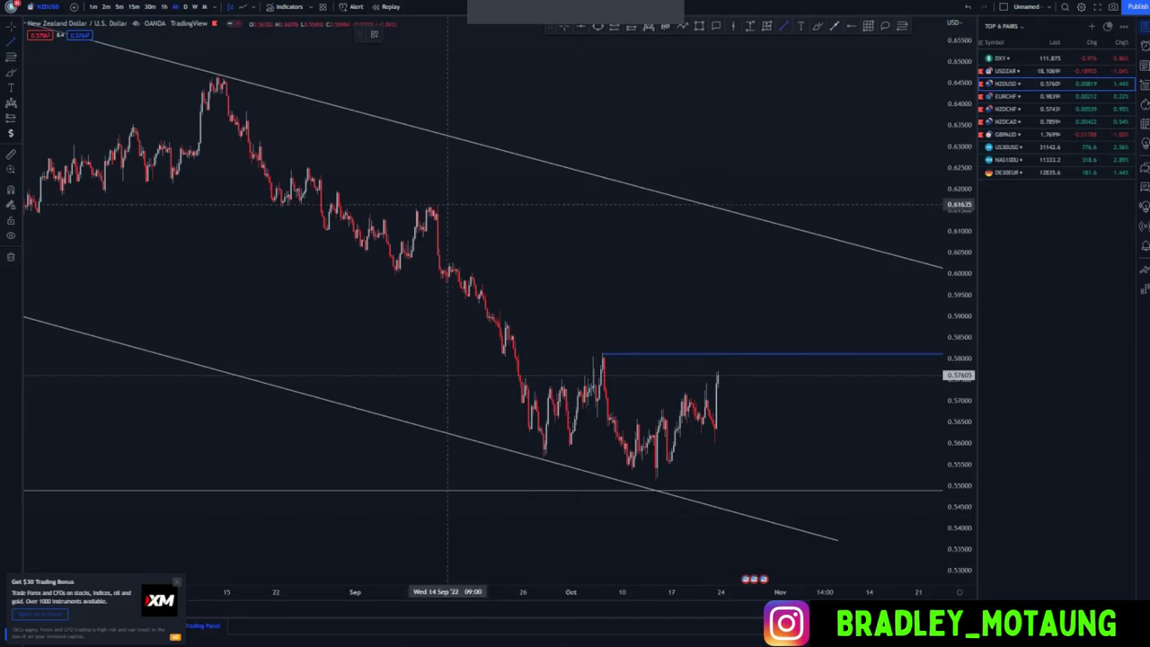
{"action": "left_click", "coordinate": [220, 71]}
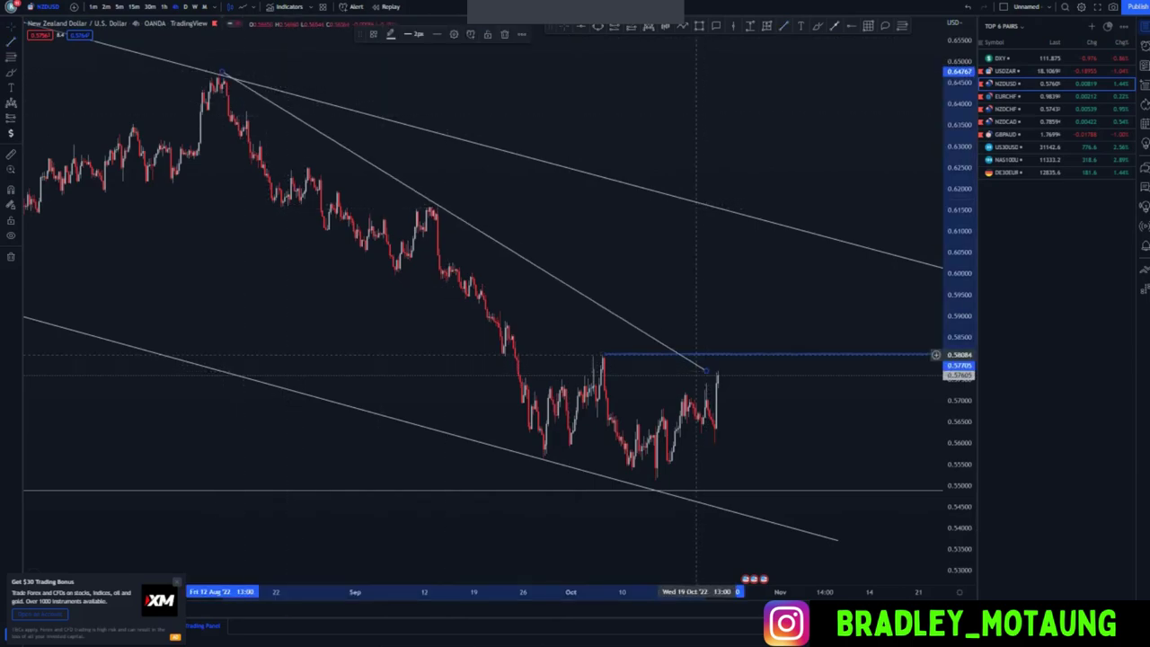
{"action": "left_click", "coordinate": [707, 370]}
{"action": "scroll", "coordinate": [719, 374], "scroll_direction": "down", "scroll_amount": 2}
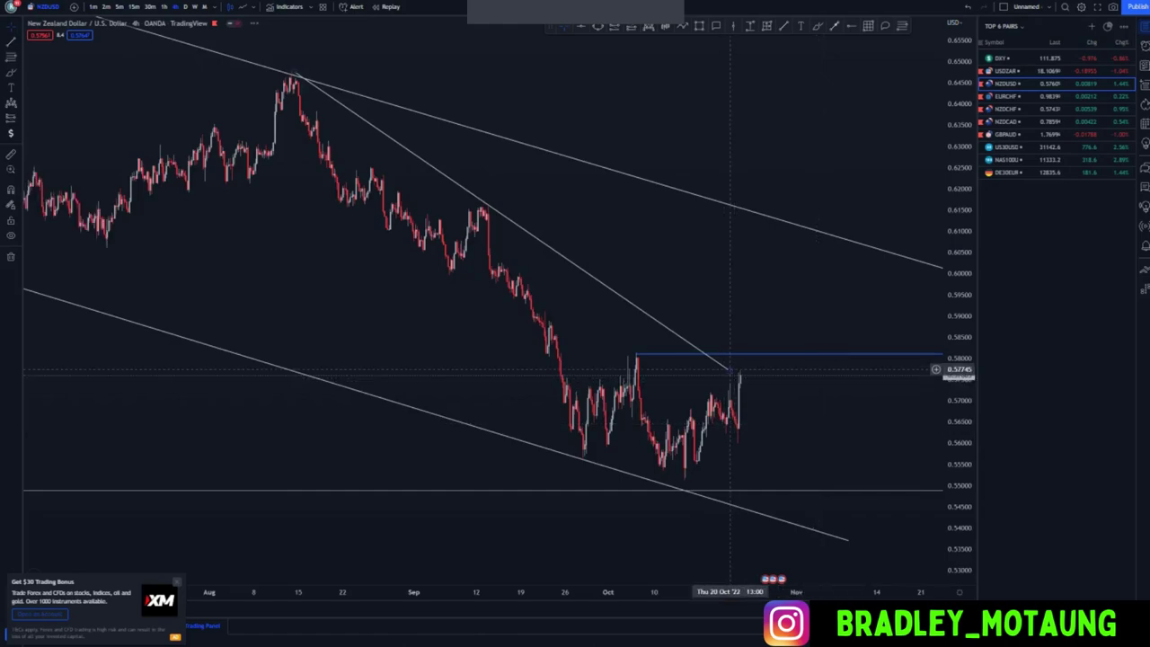
{"action": "left_click_drag", "start_coordinate": [730, 368], "coordinate": [765, 393]}
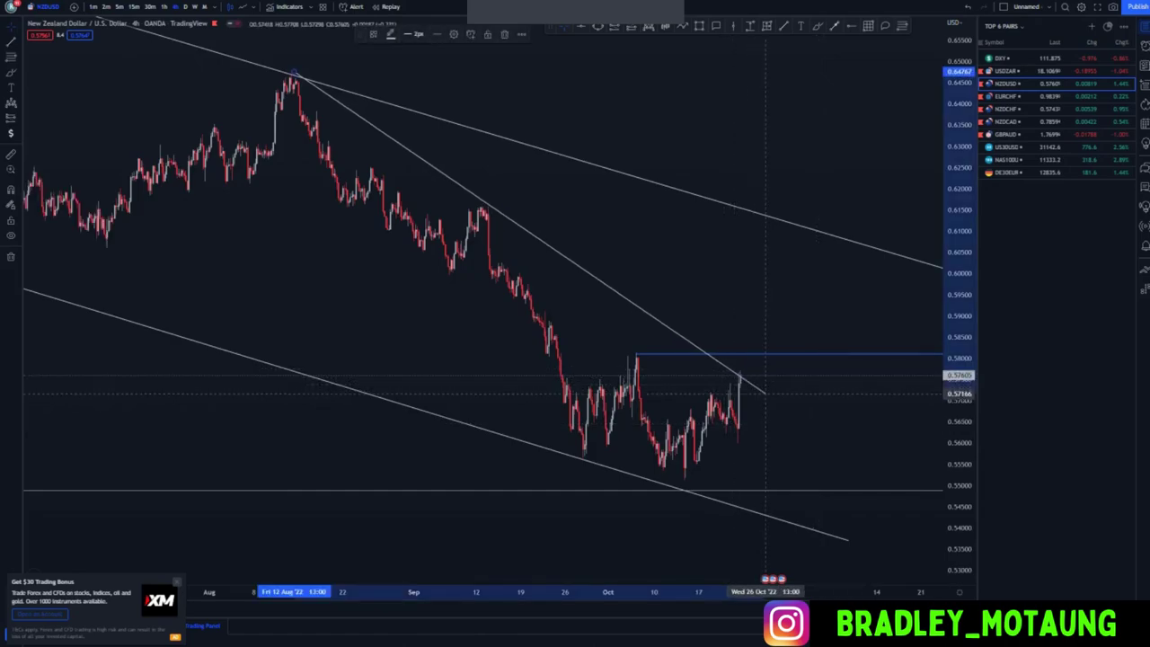
{"action": "left_click", "coordinate": [559, 224]}
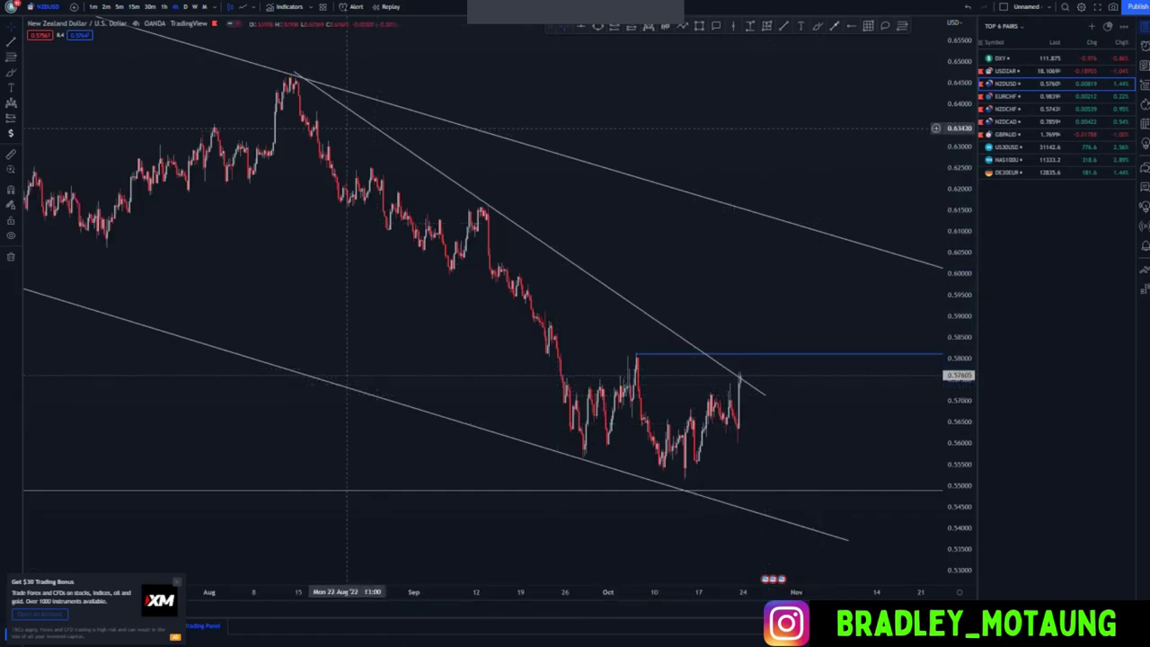
{"action": "left_click", "coordinate": [294, 72]}
{"action": "left_click", "coordinate": [293, 73]}
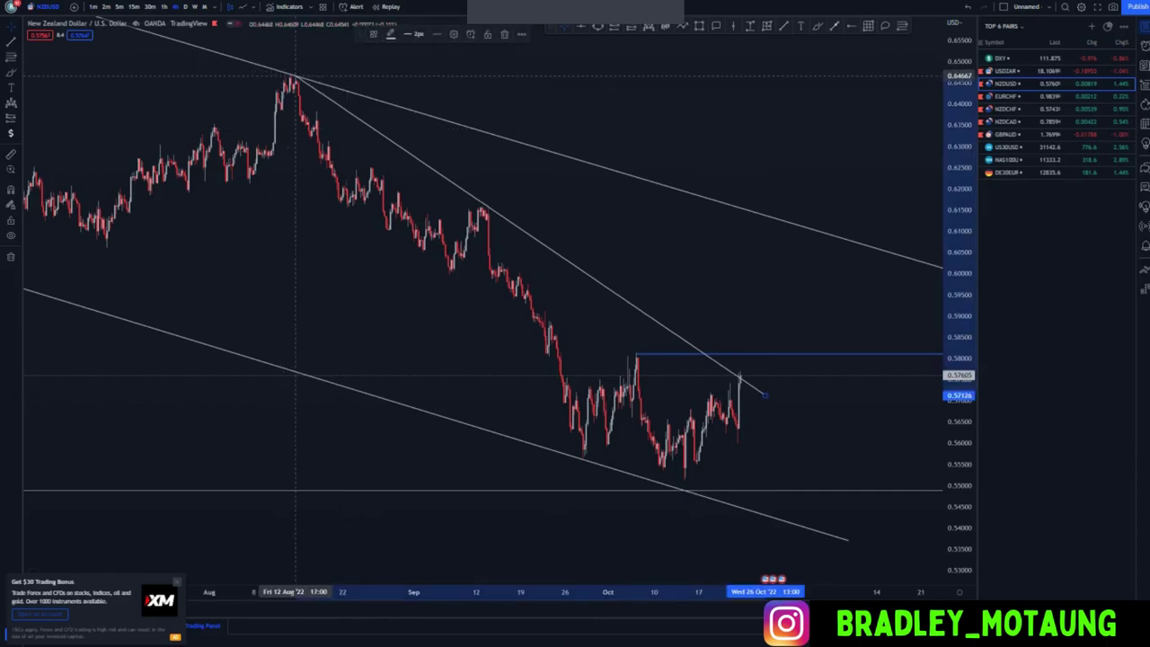
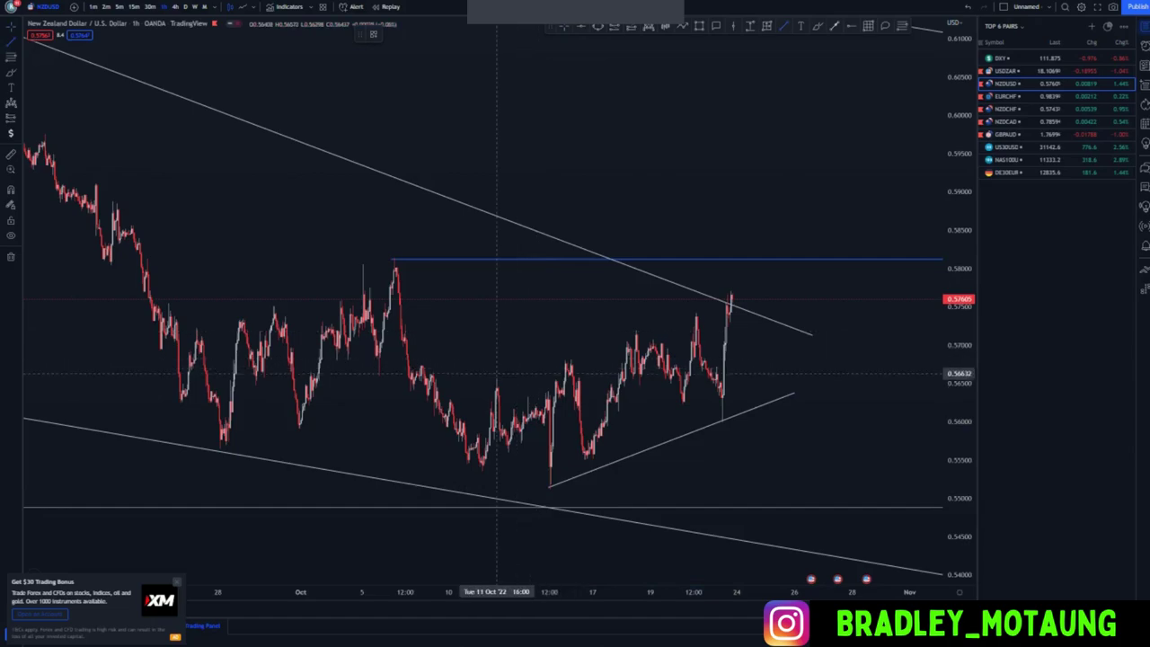
Draw the upper line of the rising October channel from about 0.566 on 11 October to about 0.578 on 24 October
{"action": "left_click", "coordinate": [496, 373]}
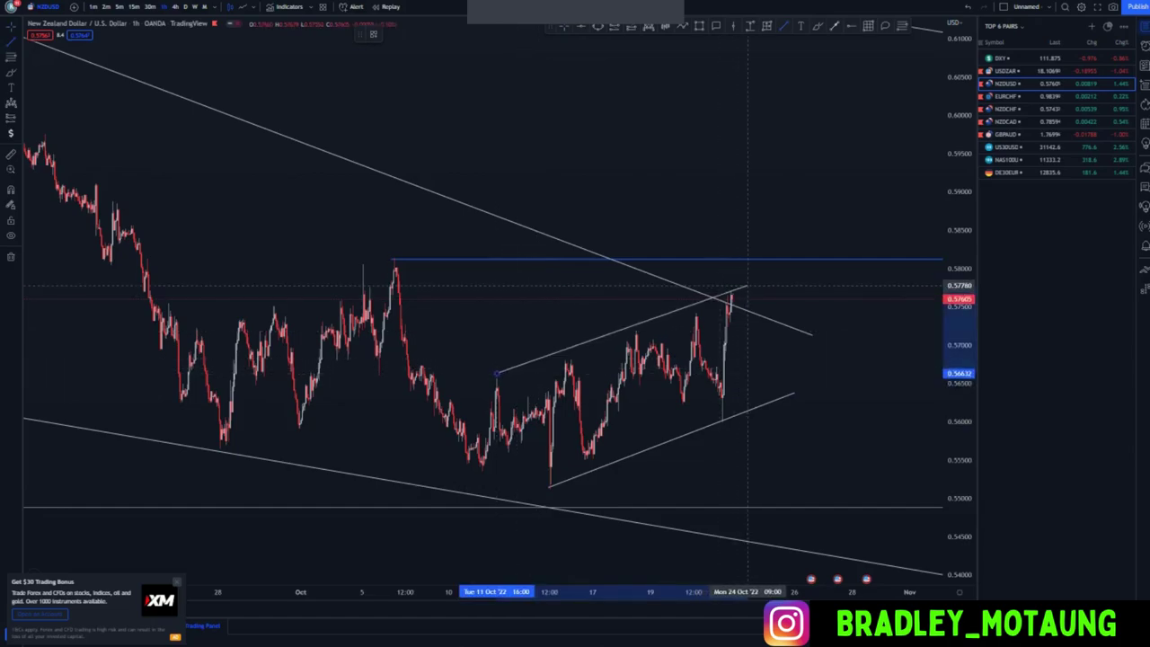
{"action": "left_click", "coordinate": [746, 286]}
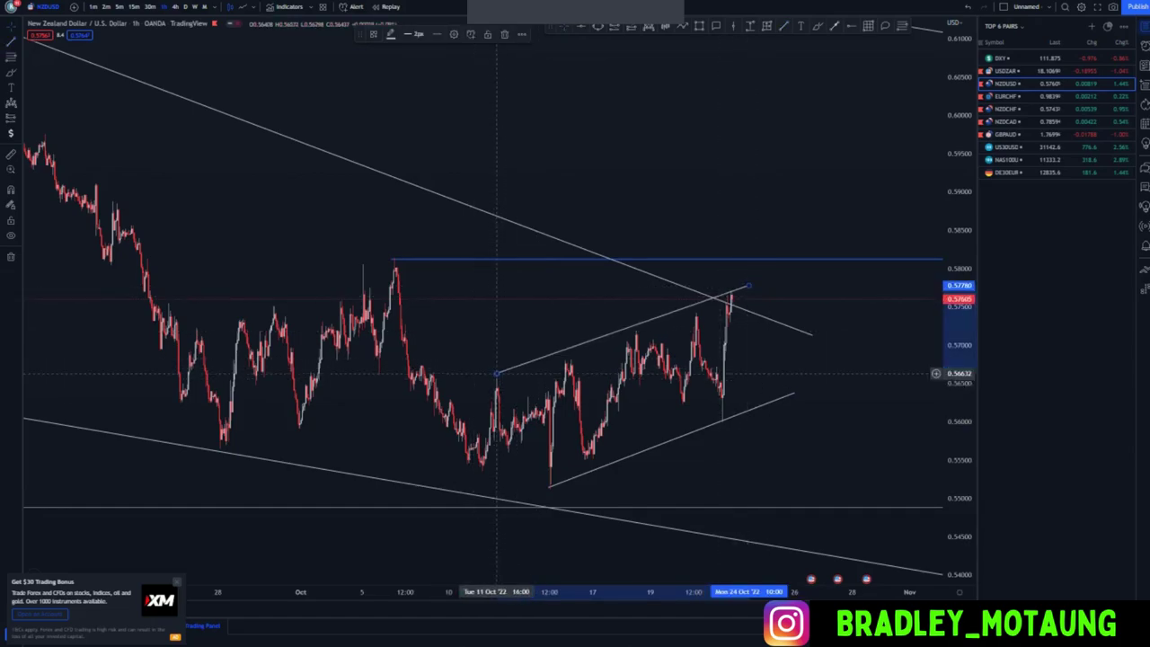
{"action": "left_click_drag", "start_coordinate": [496, 373], "coordinate": [494, 377]}
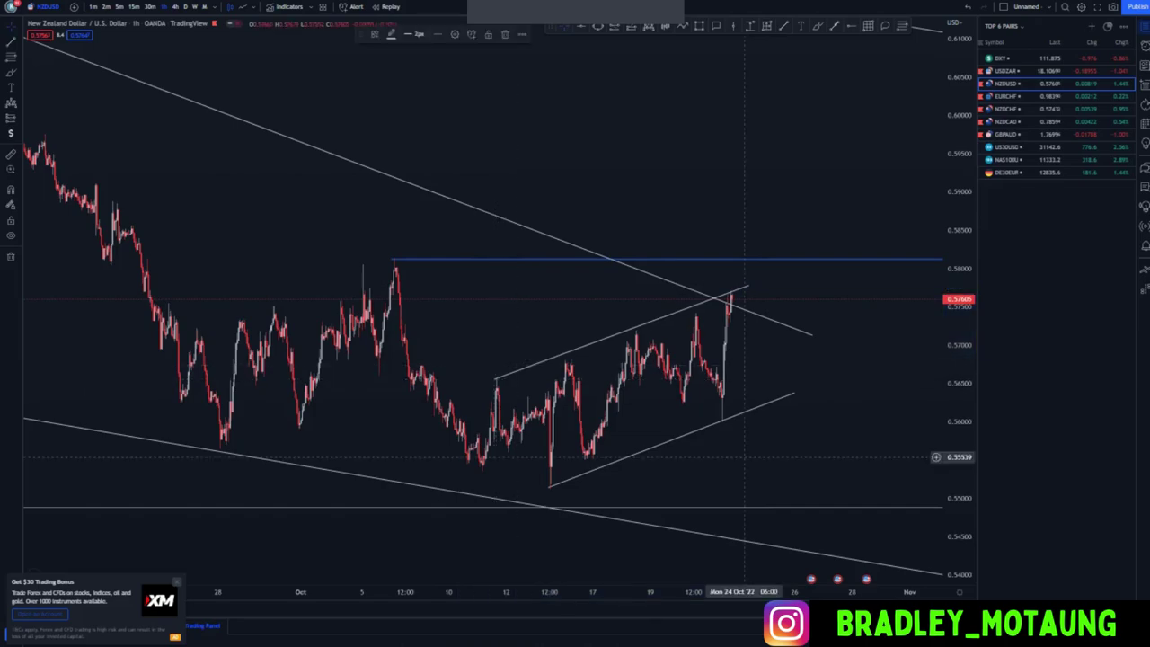
Sketch a projected rise to the resistance ray at about 0.582, then a drop to about 0.576 and a small consolidation
{"action": "scroll", "coordinate": [746, 459], "scroll_direction": "down", "scroll_amount": 3}
{"action": "scroll", "coordinate": [742, 465], "scroll_direction": "up", "scroll_amount": 2}
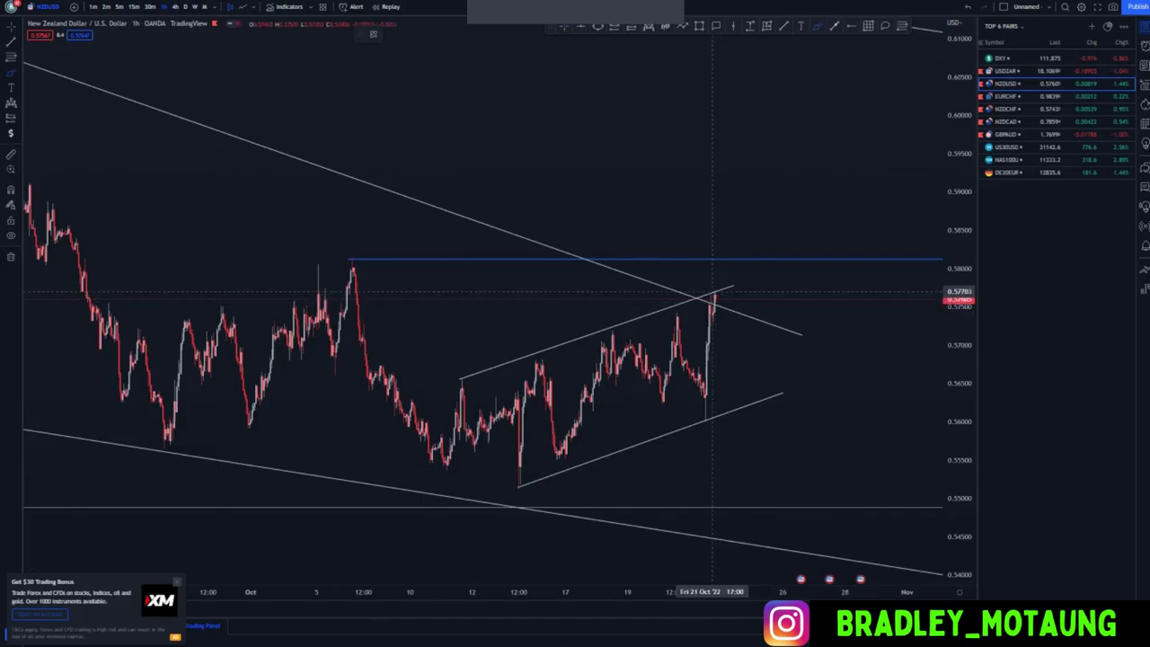
{"action": "mouse_move", "coordinate": [718, 311]}
{"action": "left_mouse_down"}
{"action": "mouse_move", "coordinate": [745, 257]}
{"action": "mouse_move", "coordinate": [757, 302]}
{"action": "mouse_move", "coordinate": [764, 288]}
{"action": "mouse_move", "coordinate": [781, 293]}
{"action": "left_mouse_up"}
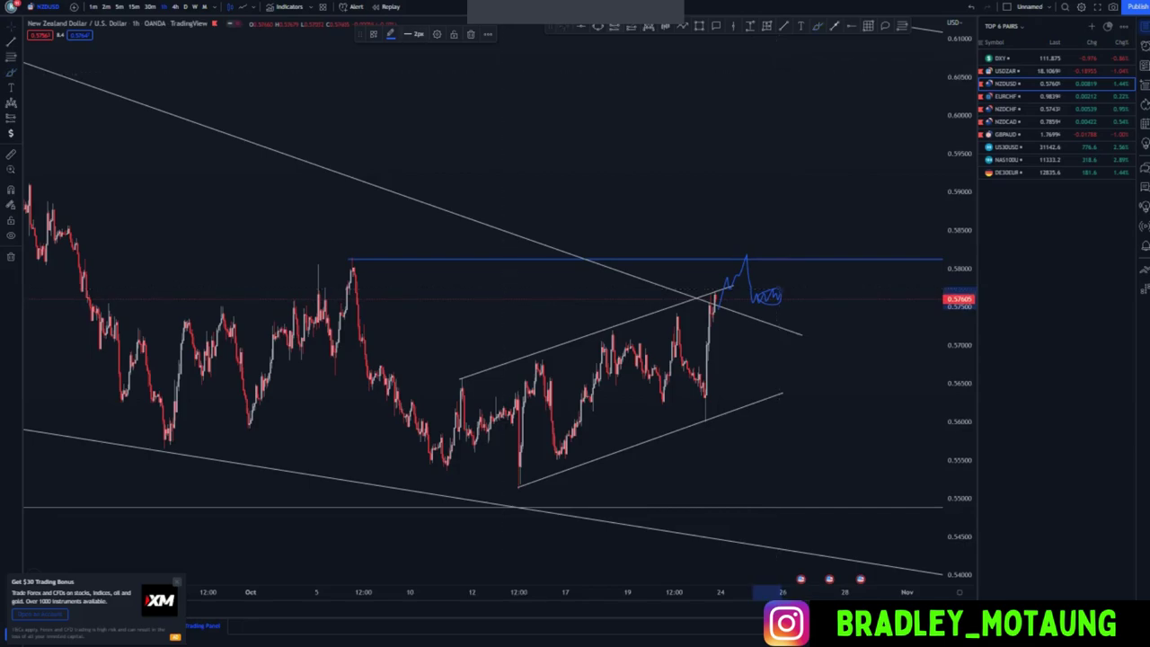
Place a short position at the sketched consolidation with entry at 0.57493, stop at 0.57857 and target at 0.54524
{"action": "left_click", "coordinate": [615, 27]}
{"action": "left_click", "coordinate": [777, 307]}
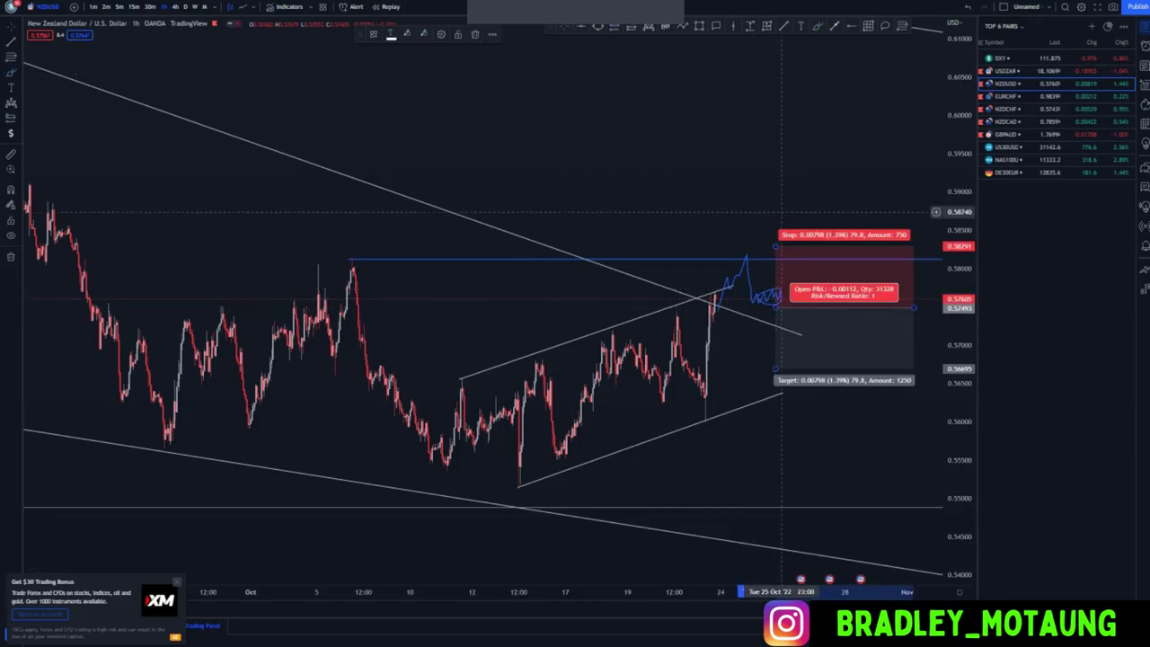
{"action": "left_click_drag", "start_coordinate": [776, 245], "coordinate": [776, 279]}
{"action": "left_click", "coordinate": [780, 367]}
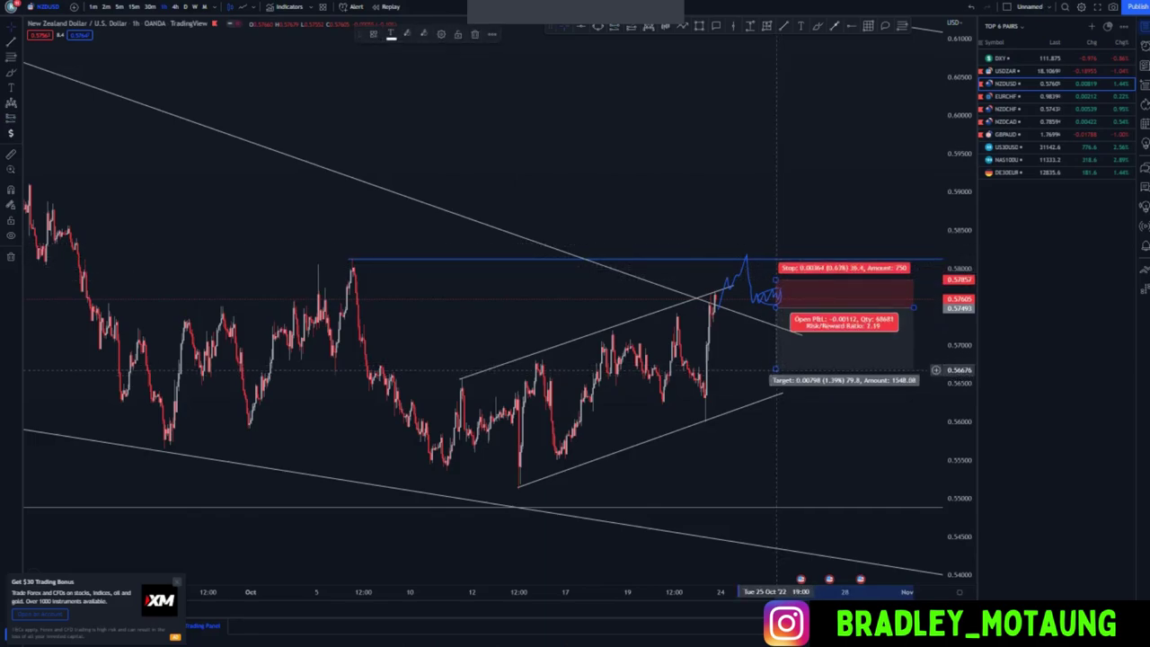
{"action": "left_click_drag", "start_coordinate": [776, 369], "coordinate": [775, 534]}
{"action": "left_click", "coordinate": [742, 483]}
{"action": "left_click_drag", "start_coordinate": [672, 480], "coordinate": [650, 479]}
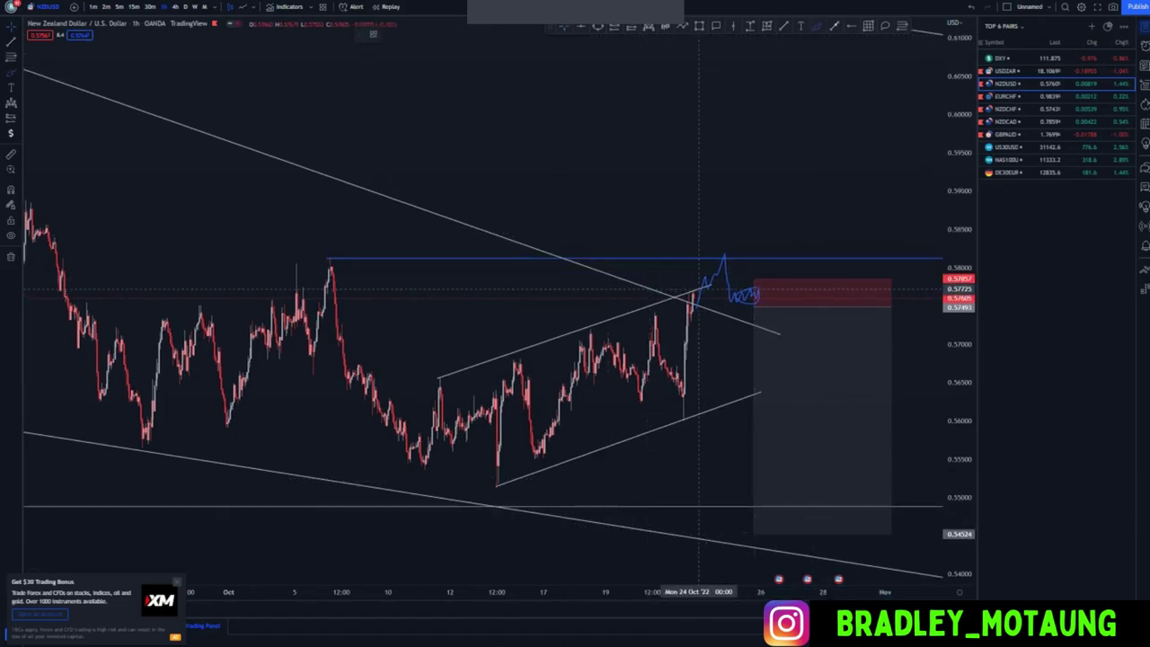
Sketch an alternative drop to about 0.570 with a small consolidation and remove the boundary strokes around it
{"action": "mouse_move", "coordinate": [699, 289]}
{"action": "left_mouse_down"}
{"action": "mouse_move", "coordinate": [703, 347]}
{"action": "mouse_move", "coordinate": [713, 328]}
{"action": "mouse_move", "coordinate": [724, 335]}
{"action": "left_mouse_up"}
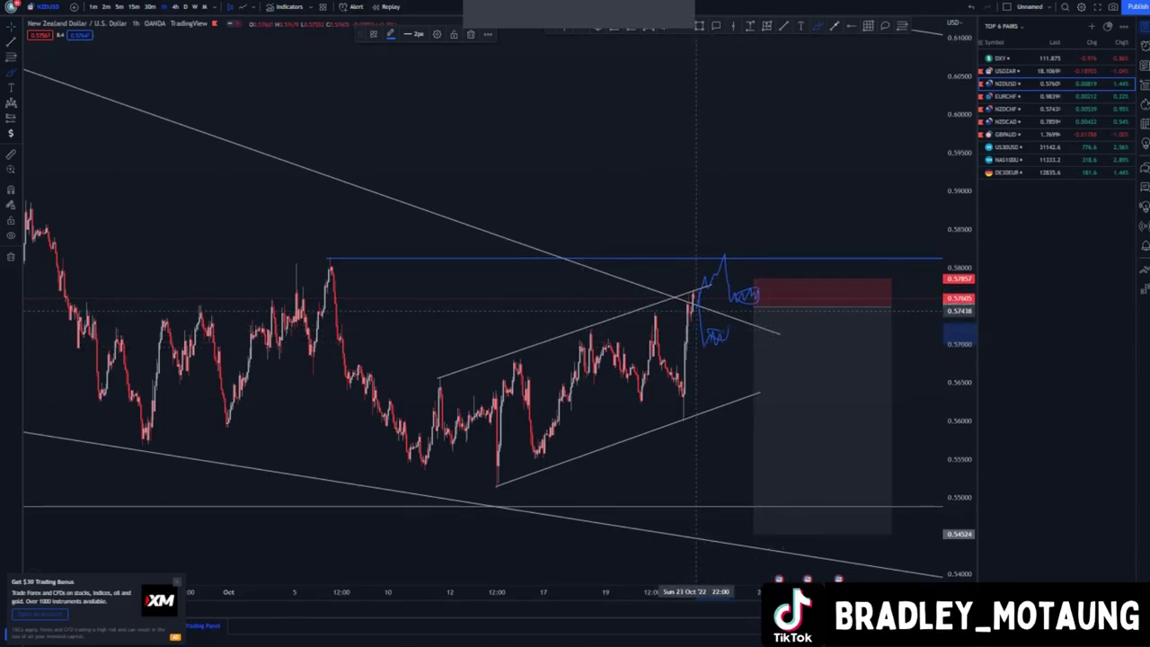
{"action": "mouse_move", "coordinate": [691, 280]}
{"action": "left_mouse_down"}
{"action": "mouse_move", "coordinate": [629, 270]}
{"action": "mouse_move", "coordinate": [665, 314]}
{"action": "mouse_move", "coordinate": [746, 340]}
{"action": "mouse_move", "coordinate": [772, 334]}
{"action": "left_mouse_up"}
{"action": "key", "text": "Delete"}
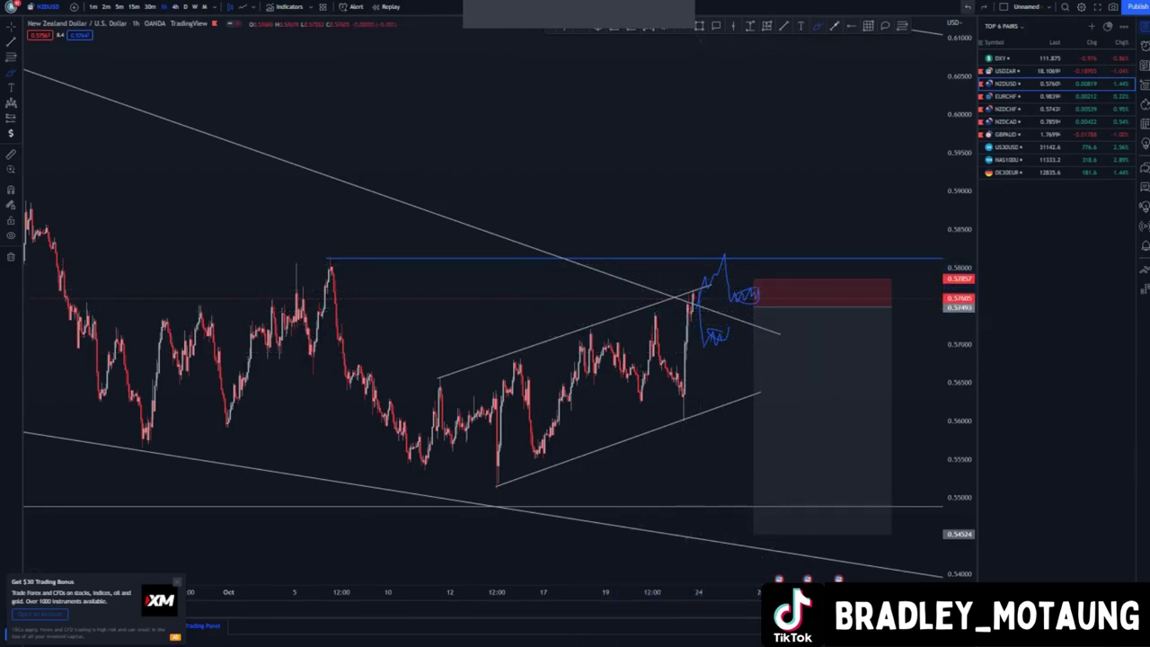
Move the short position to the lower consolidation with entry at 0.57085 and set its stop at 0.57658
{"action": "left_click", "coordinate": [821, 336]}
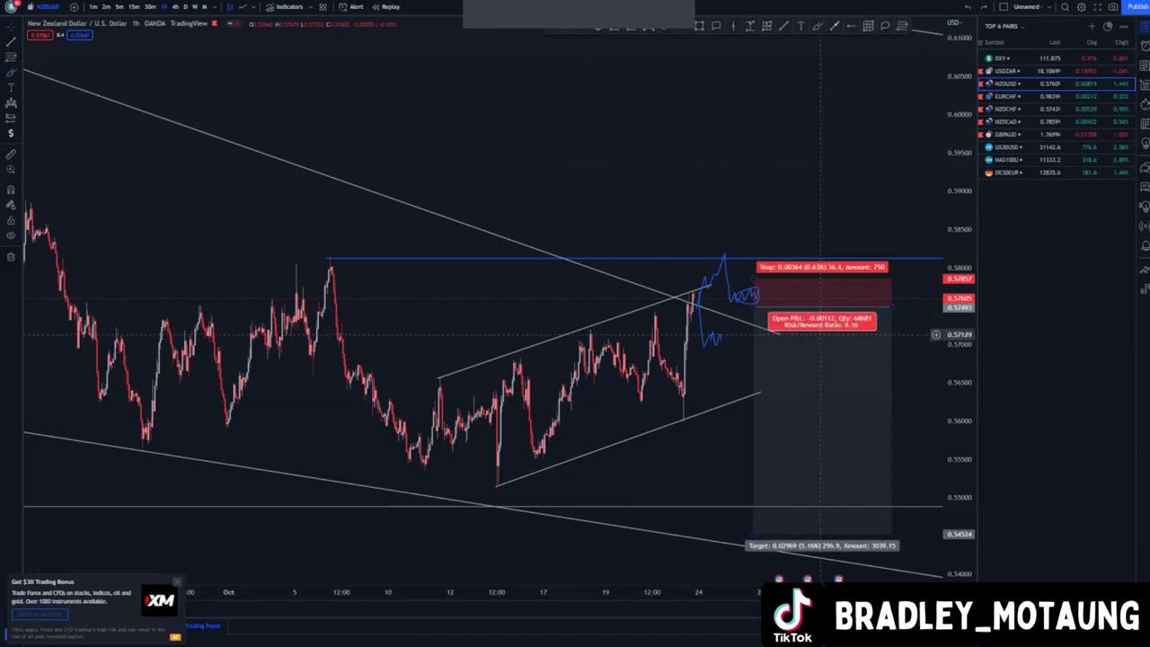
{"action": "left_click_drag", "start_coordinate": [822, 336], "coordinate": [775, 366]}
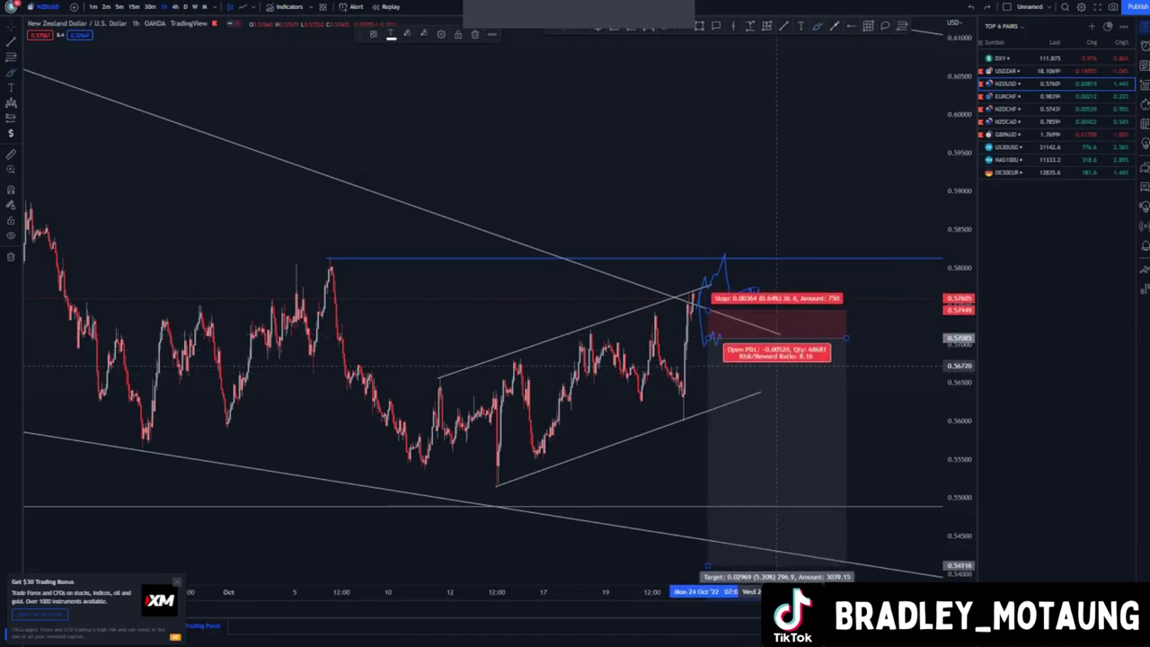
{"action": "left_click_drag", "start_coordinate": [708, 310], "coordinate": [708, 294]}
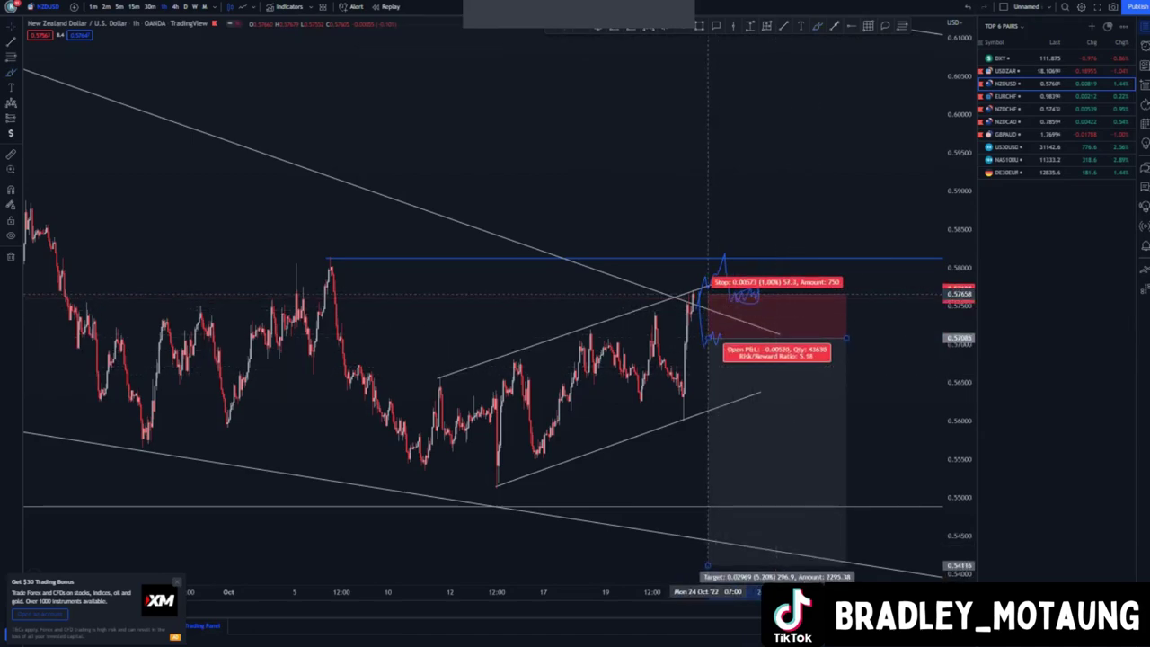
Try the short position's target at the horizontal support at about 0.549 and undo the change
{"action": "left_click_drag", "start_coordinate": [641, 374], "coordinate": [623, 306]}
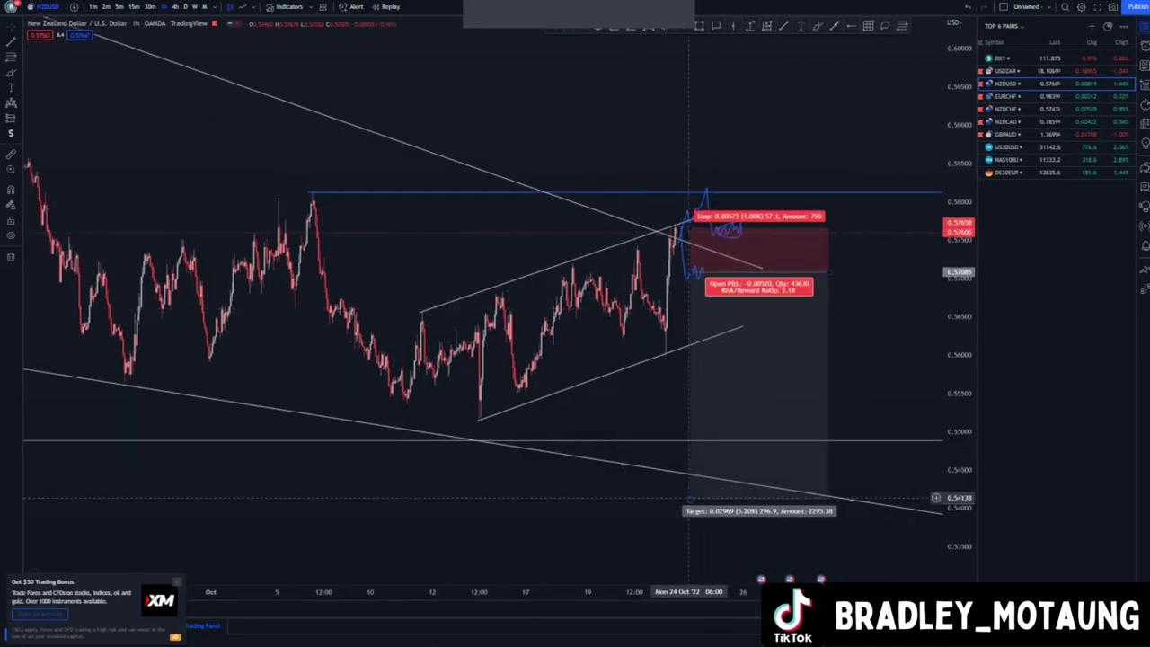
{"action": "left_click_drag", "start_coordinate": [690, 499], "coordinate": [690, 439]}
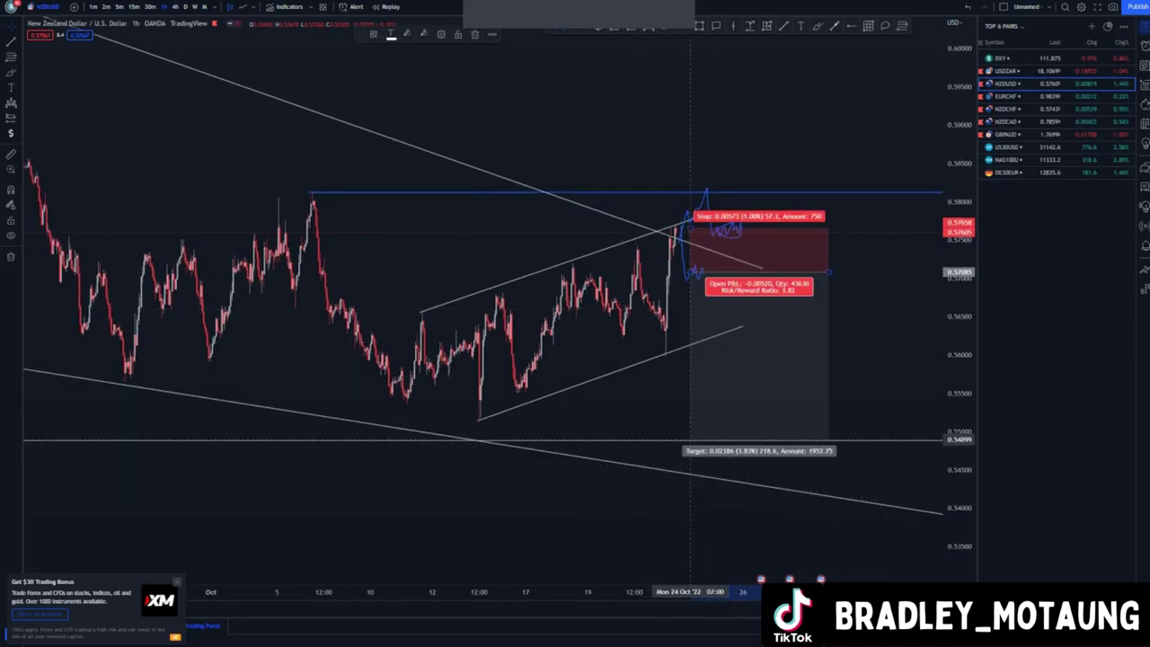
{"action": "left_click", "coordinate": [761, 269]}
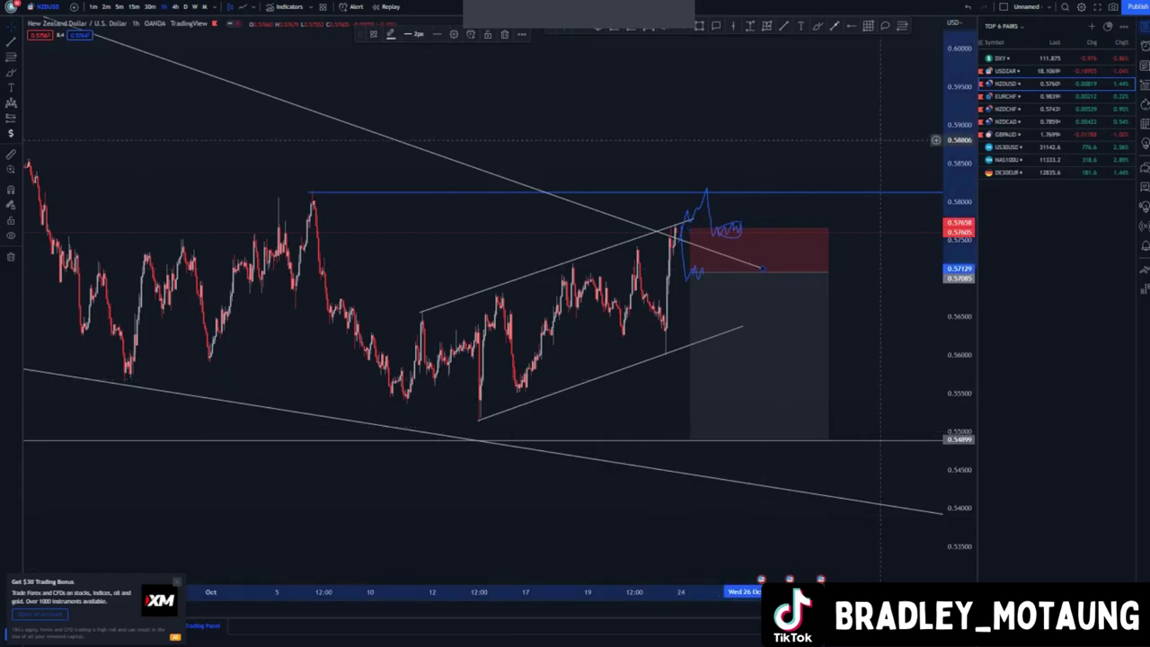
{"action": "left_click", "coordinate": [971, 8]}
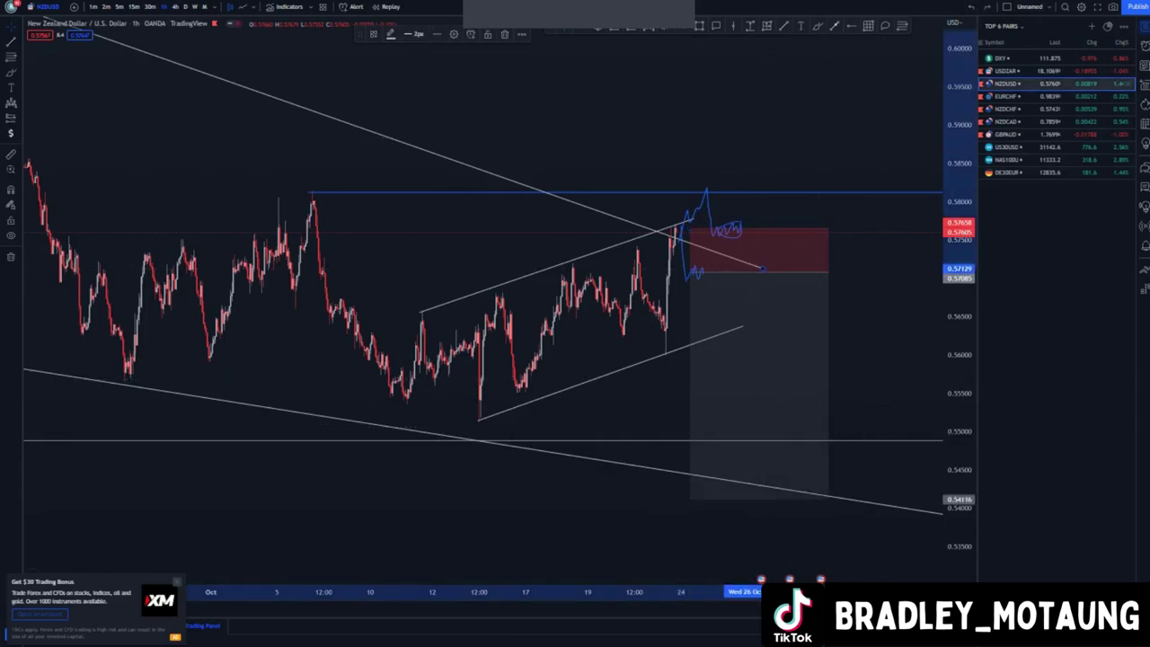
Switch to EURCHF on the weekly timeframe, reset the chart and compress the price scale around the 2019 to 2022 decline
{"action": "left_click", "coordinate": [1025, 96]}
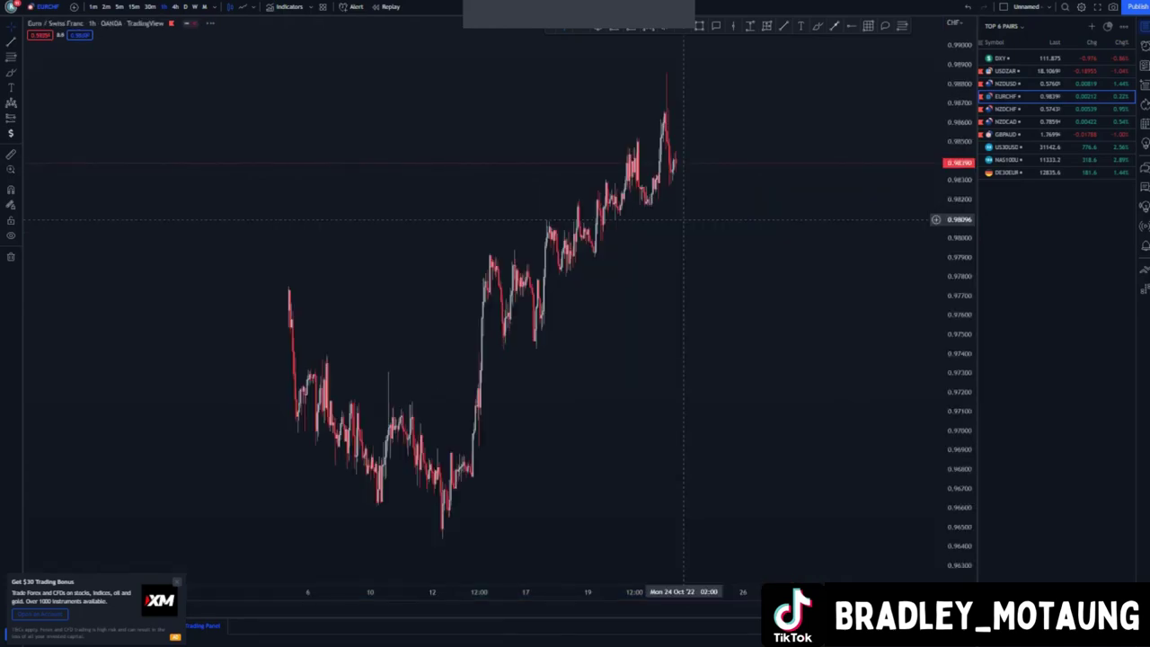
{"action": "left_click", "coordinate": [195, 6]}
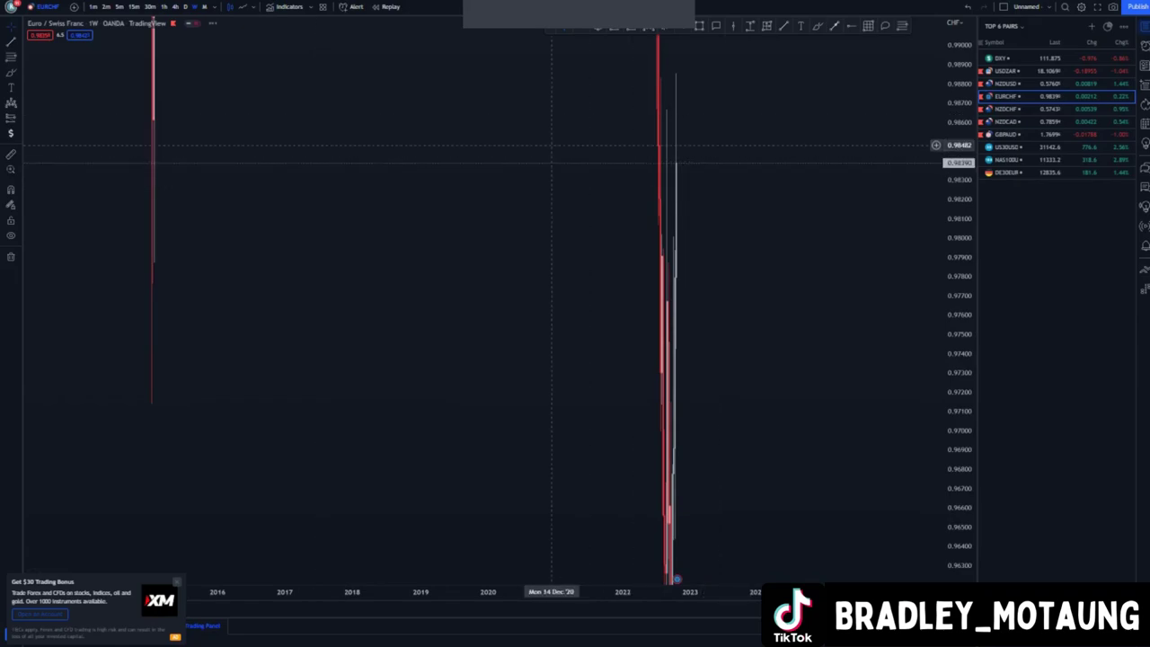
{"action": "right_click", "coordinate": [552, 145]}
{"action": "left_click", "coordinate": [582, 155]}
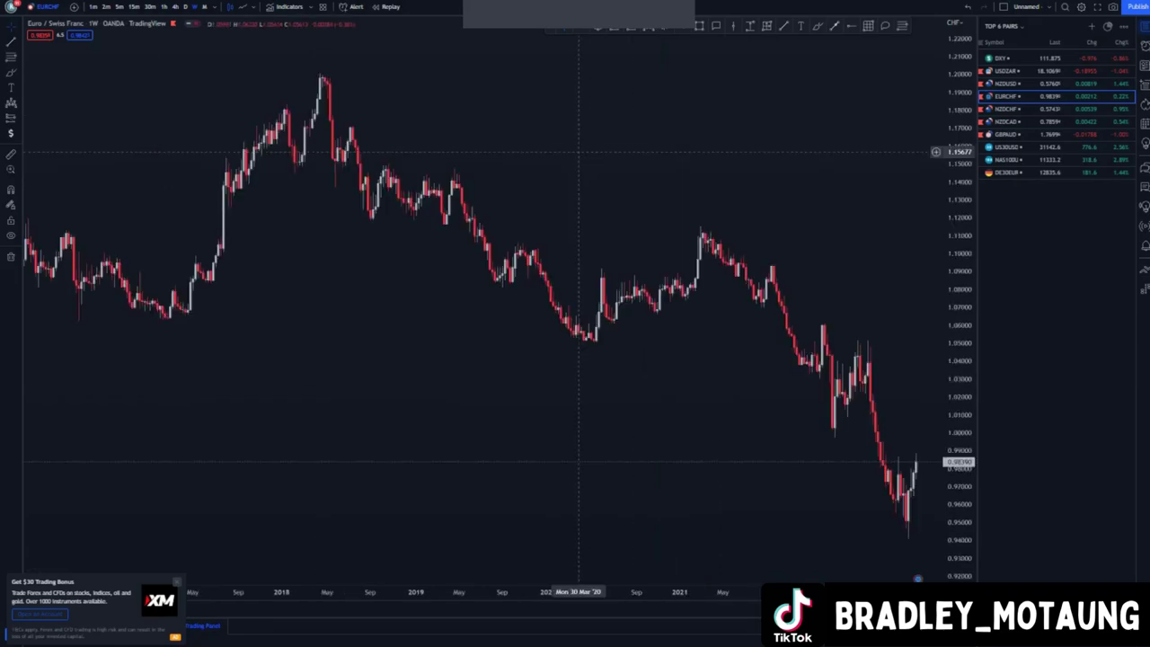
{"action": "left_click_drag", "start_coordinate": [647, 378], "coordinate": [465, 367]}
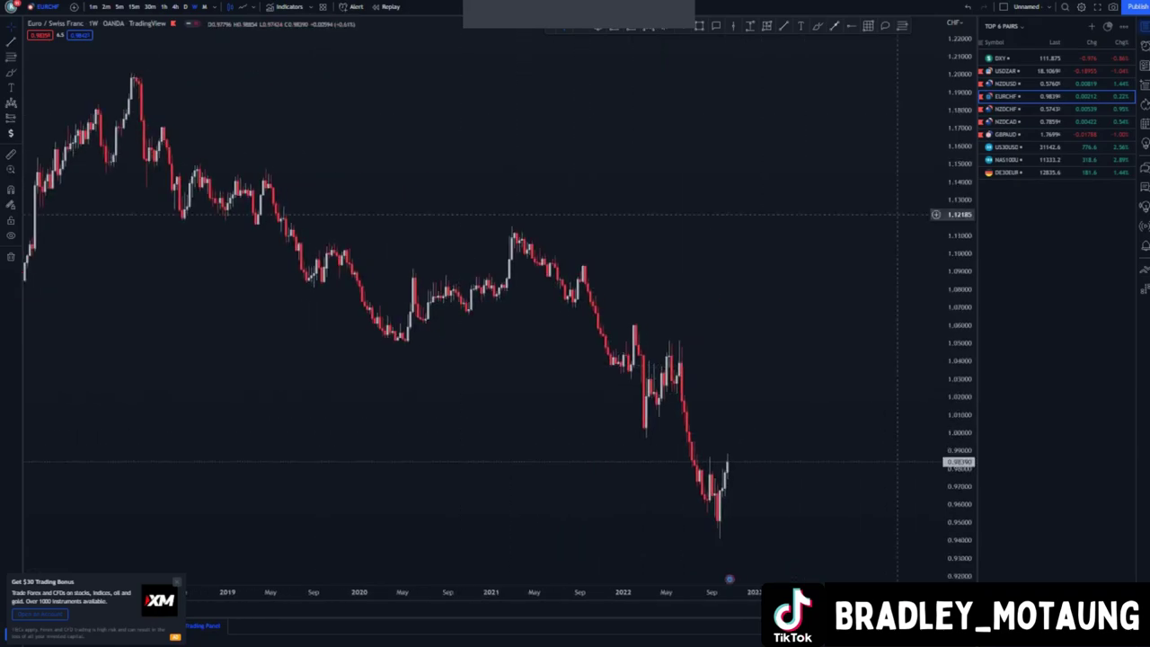
{"action": "left_click_drag", "start_coordinate": [960, 198], "coordinate": [959, 345]}
{"action": "left_click_drag", "start_coordinate": [757, 313], "coordinate": [722, 231]}
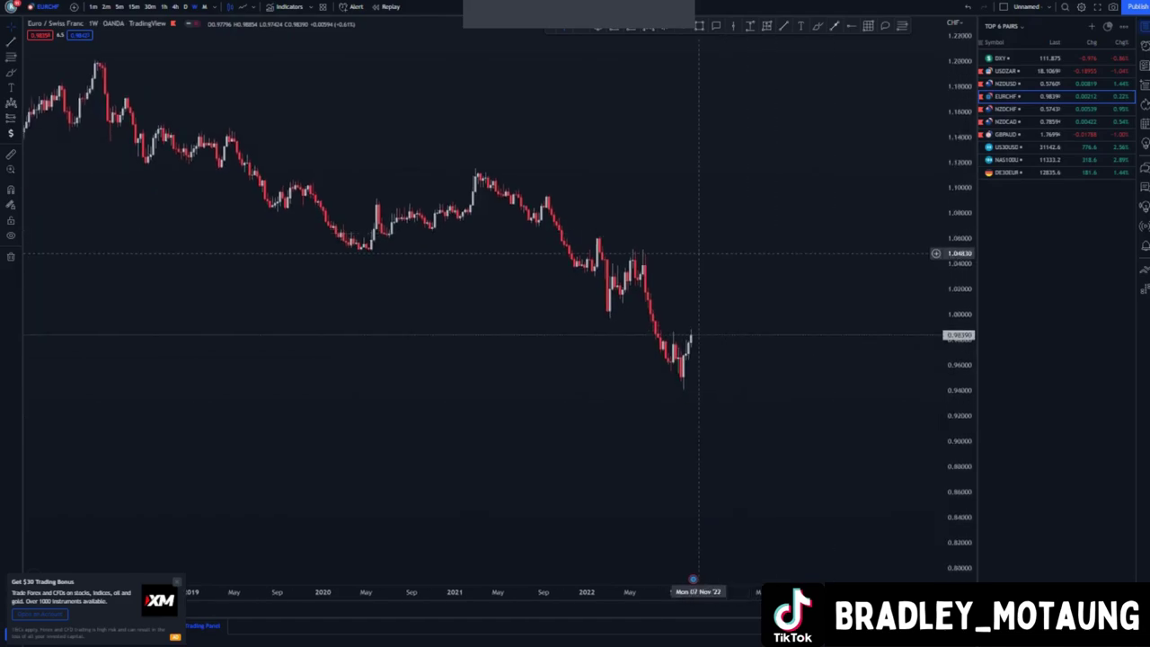
Sketch short horizontal marks below successive lows of the 2021–2022 decline, starting at about 1.070 and 1.053, and undo the strokes
{"action": "left_click", "coordinate": [818, 26]}
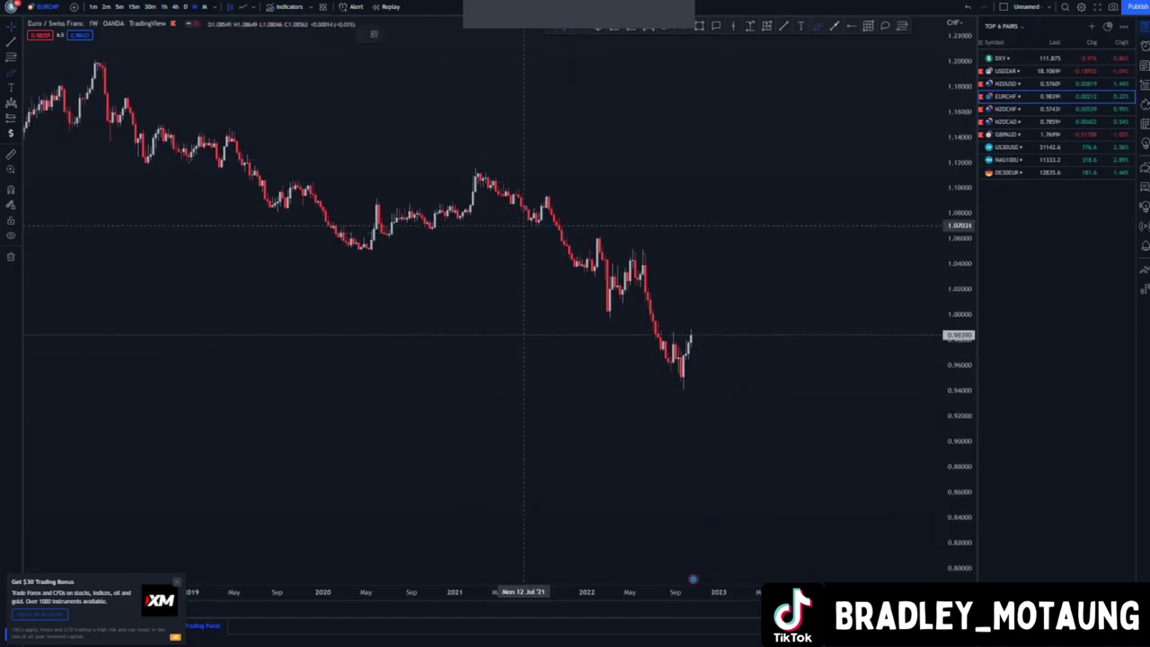
{"action": "left_click_drag", "start_coordinate": [524, 225], "coordinate": [611, 246]}
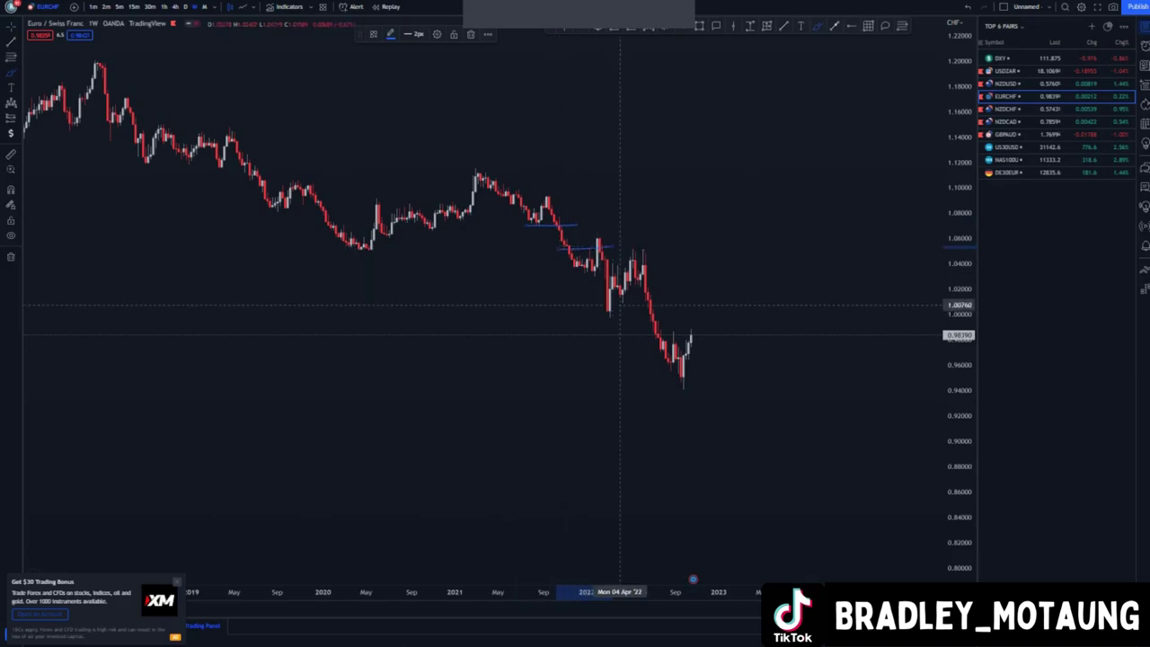
{"action": "left_click_drag", "start_coordinate": [592, 313], "coordinate": [715, 334]}
{"action": "key", "text": "ctrl+z"}
{"action": "key", "text": "ctrl+z"}
{"action": "key", "text": "ctrl+z"}
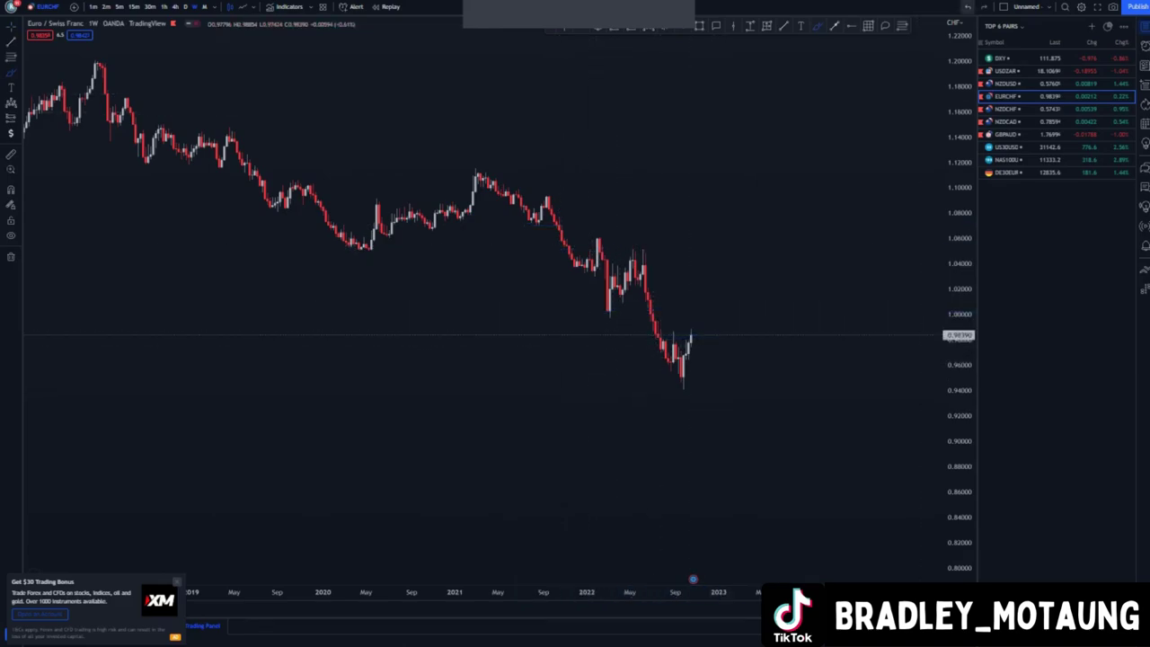
Place a horizontal ray from the January 2015 low at about 0.972
{"action": "scroll", "coordinate": [279, 169], "scroll_direction": "down", "scroll_amount": 8}
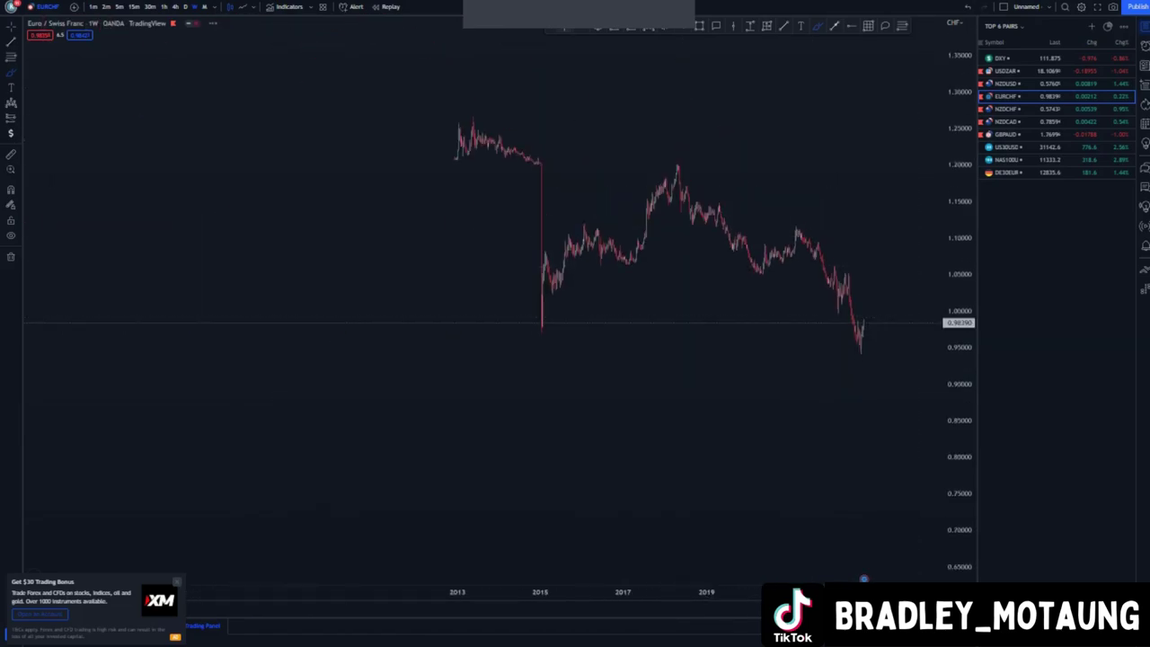
{"action": "scroll", "coordinate": [482, 373], "scroll_direction": "right", "scroll_amount": 1}
{"action": "left_click", "coordinate": [852, 26]}
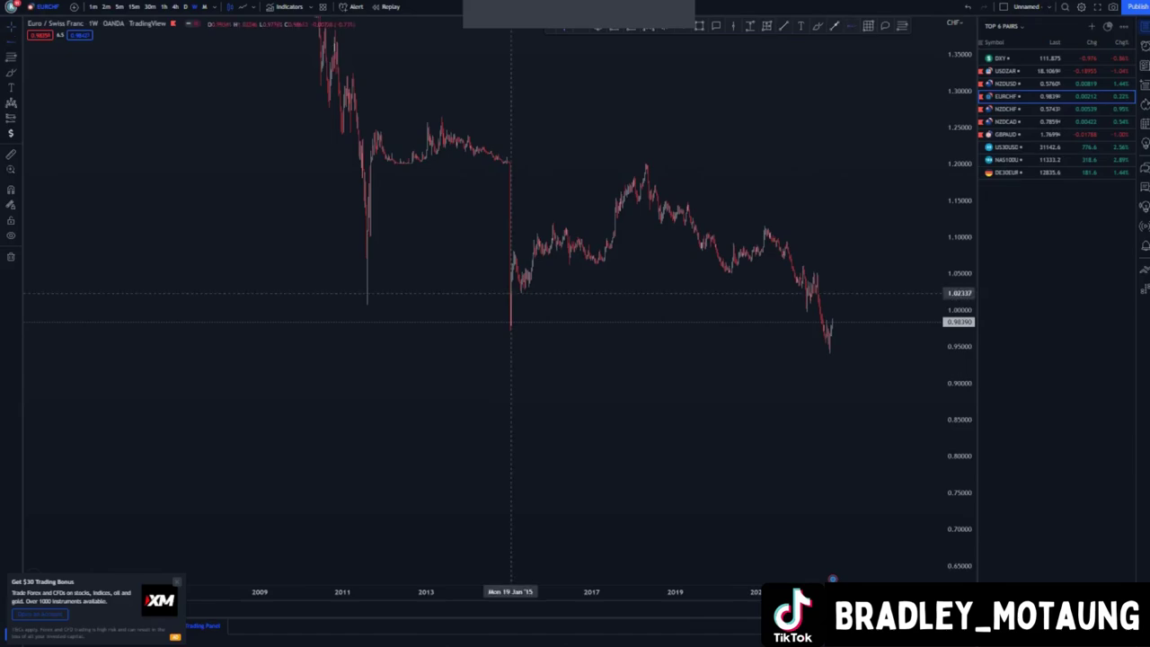
{"action": "left_click", "coordinate": [508, 330]}
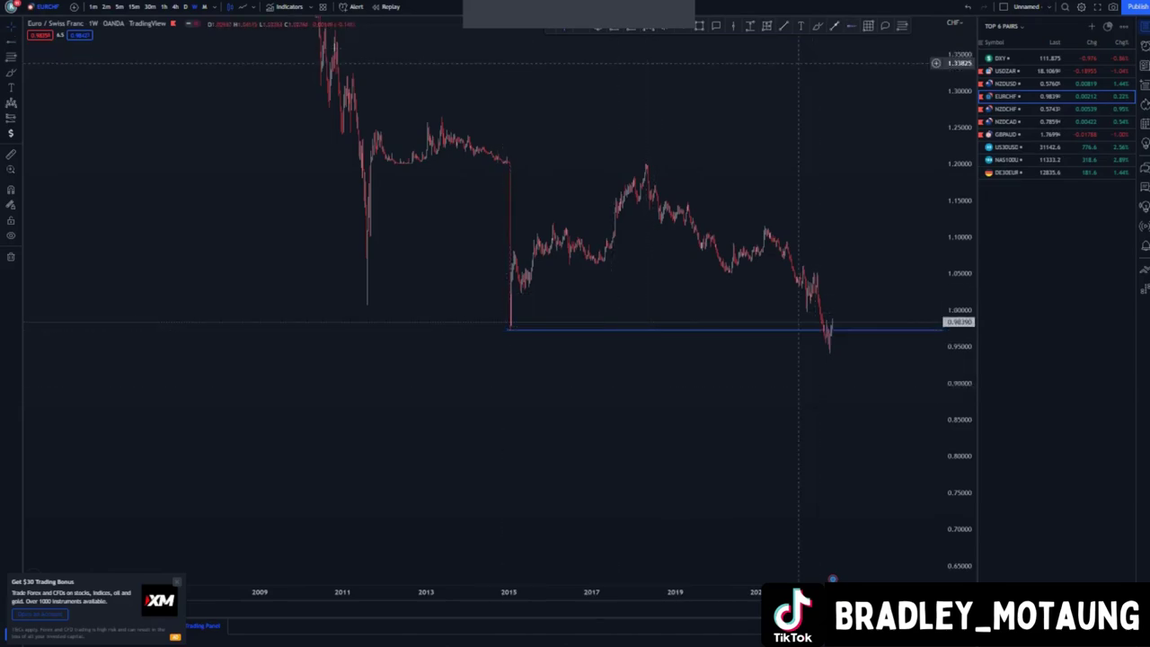
Sketch a brush mark around the January 2015 low and undo it
{"action": "left_click", "coordinate": [819, 26]}
{"action": "mouse_move", "coordinate": [534, 324]}
{"action": "left_mouse_down"}
{"action": "mouse_move", "coordinate": [544, 311]}
{"action": "mouse_move", "coordinate": [500, 319]}
{"action": "left_mouse_up"}
{"action": "key", "text": "ctrl+z"}
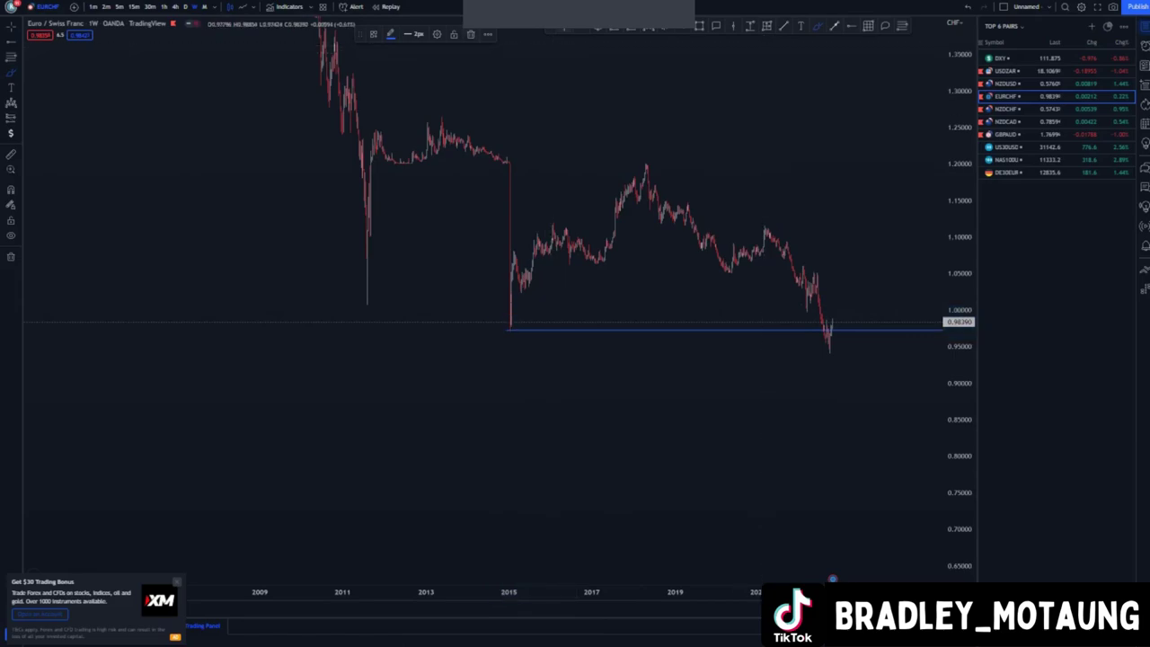
Place a horizontal ray from the 2018 high at about 1.199 and stretch the price scale
{"action": "scroll", "coordinate": [850, 90], "scroll_direction": "up", "scroll_amount": 5}
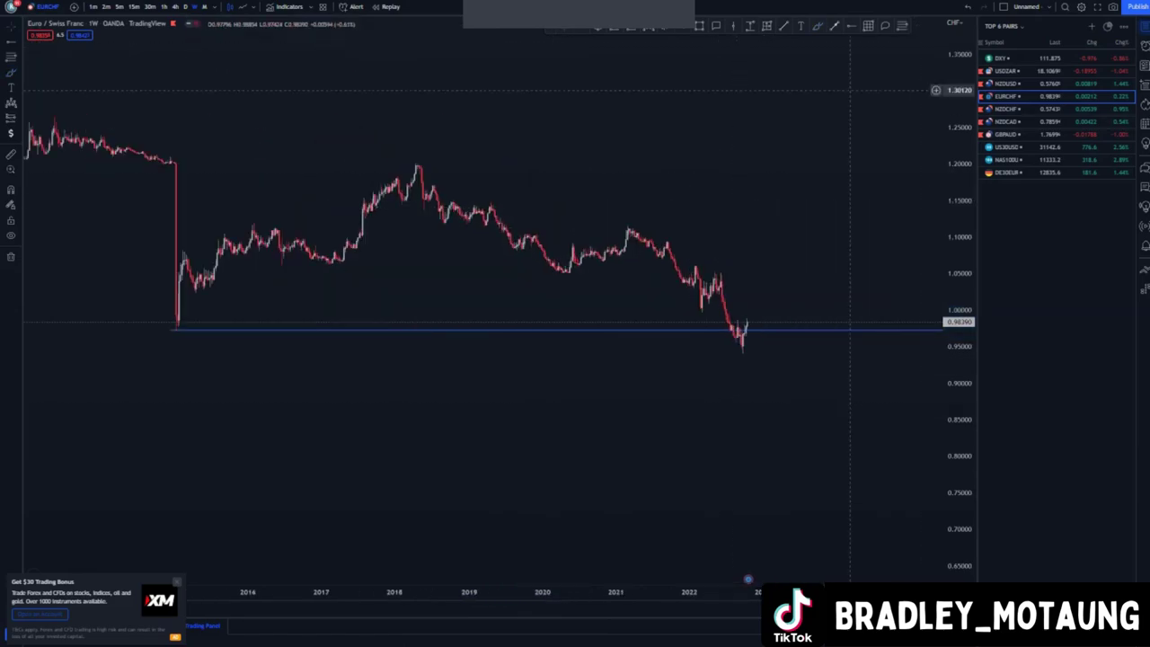
{"action": "left_click", "coordinate": [416, 165]}
{"action": "left_click_drag", "start_coordinate": [959, 463], "coordinate": [960, 257]}
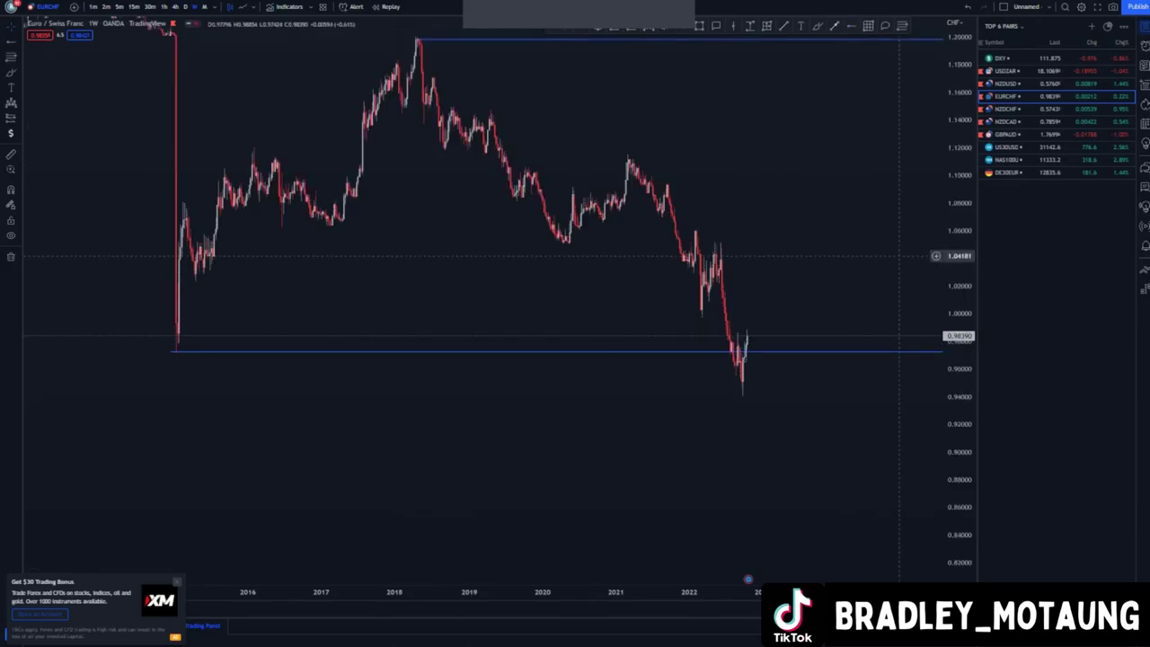
Draw a descending trendline from the April 2018 high at about 1.201 past the 2021 high to about 1.005
{"action": "left_click_drag", "start_coordinate": [434, 317], "coordinate": [405, 353]}
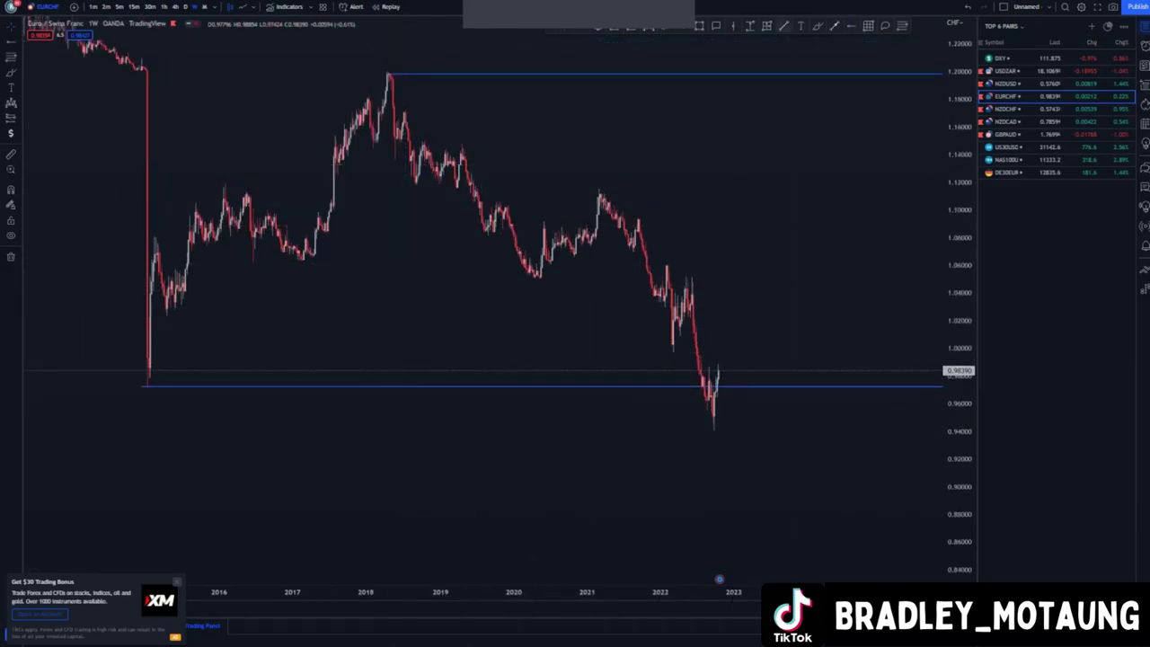
{"action": "left_click", "coordinate": [387, 72]}
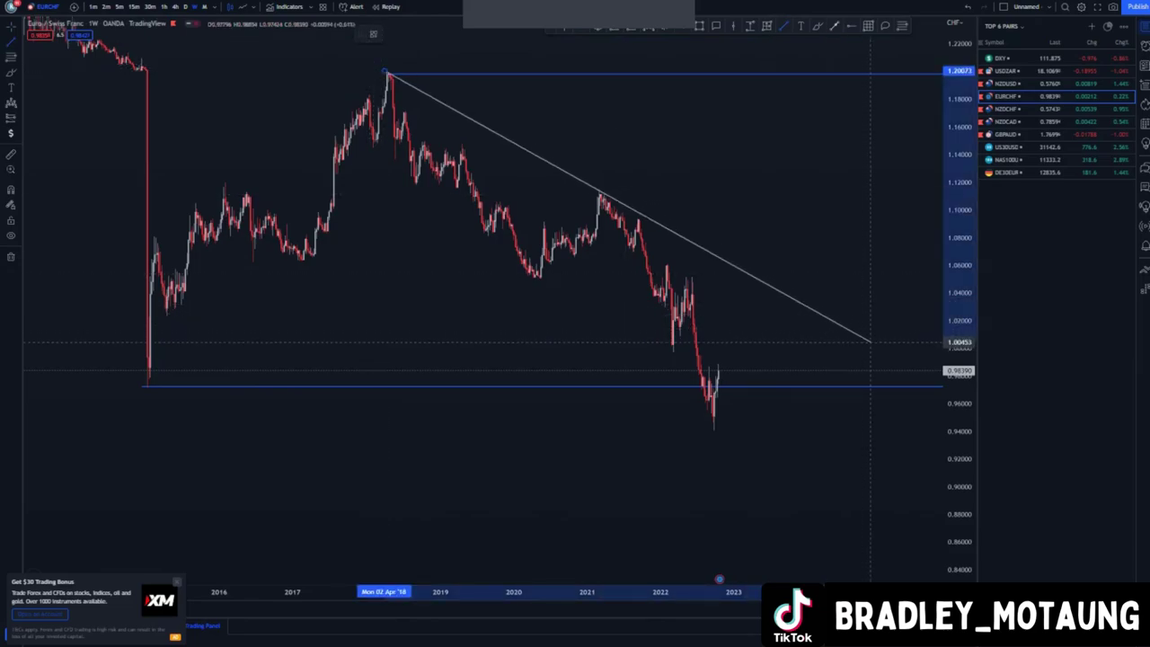
{"action": "left_click", "coordinate": [869, 341]}
{"action": "left_click", "coordinate": [857, 280]}
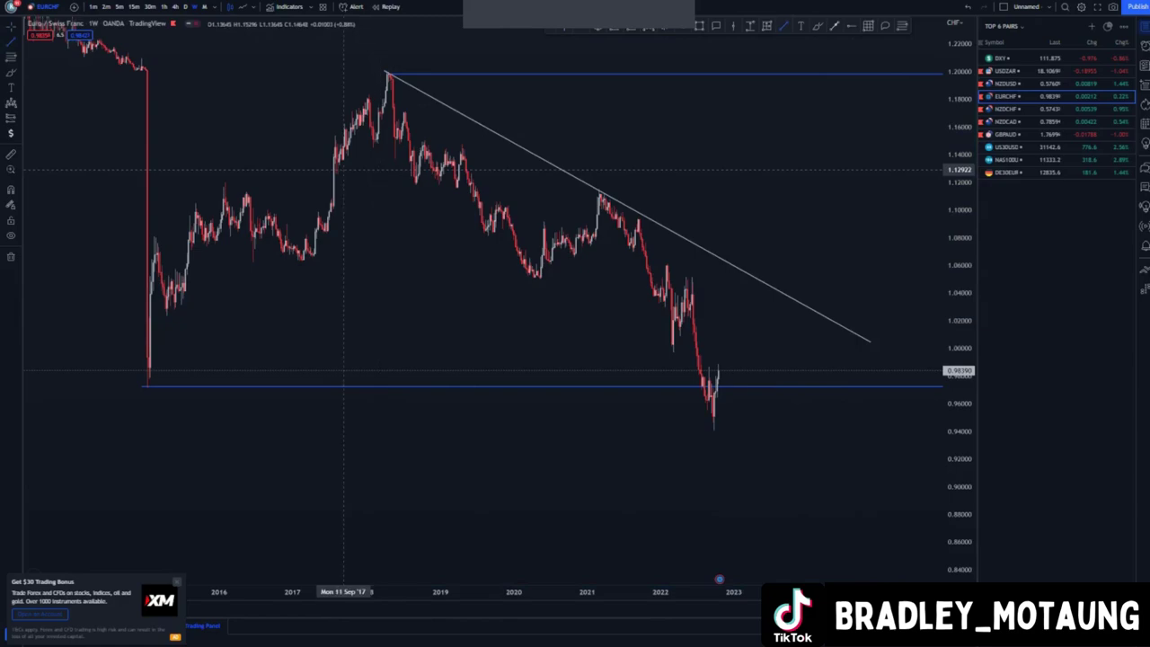
Draw a lower descending trendline touching the 2022 low and adjust its ends to about 1.130 in July 2017 and about 0.903
{"action": "left_click", "coordinate": [326, 170]}
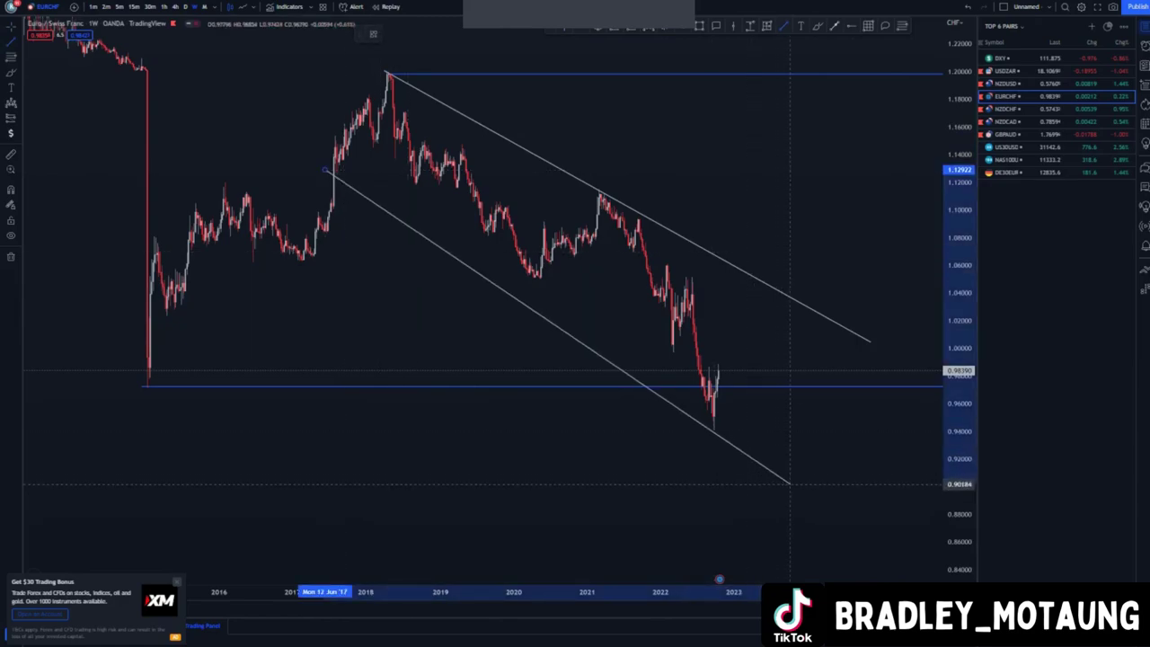
{"action": "left_click", "coordinate": [800, 486]}
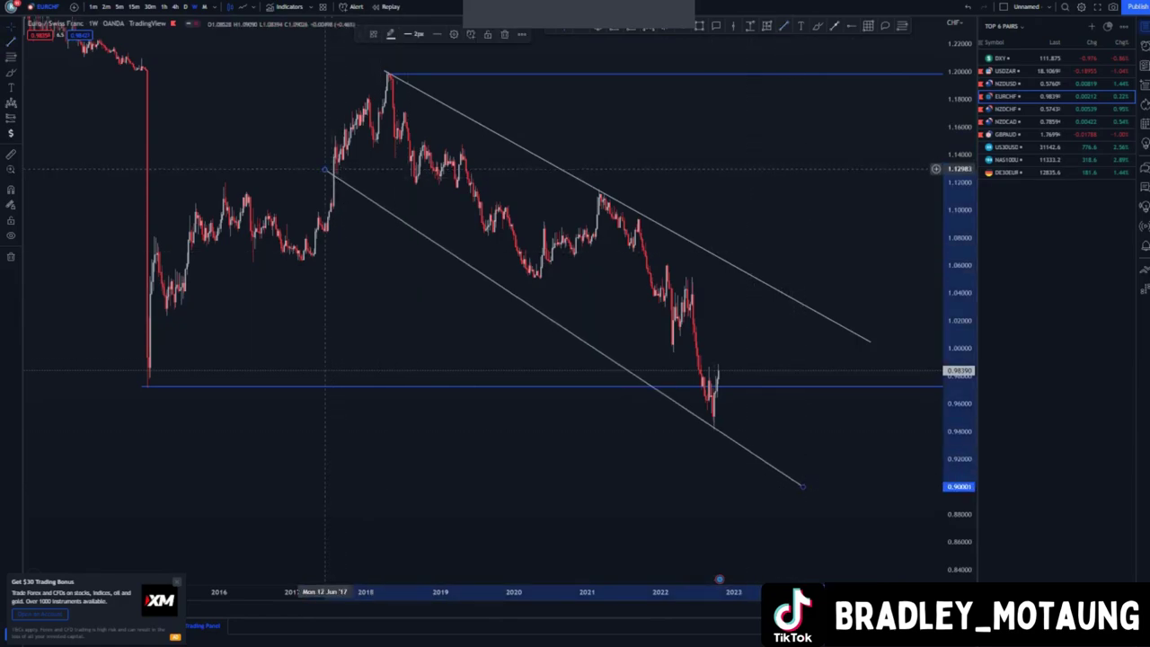
{"action": "left_click_drag", "start_coordinate": [325, 170], "coordinate": [332, 169]}
{"action": "left_click", "coordinate": [447, 213]}
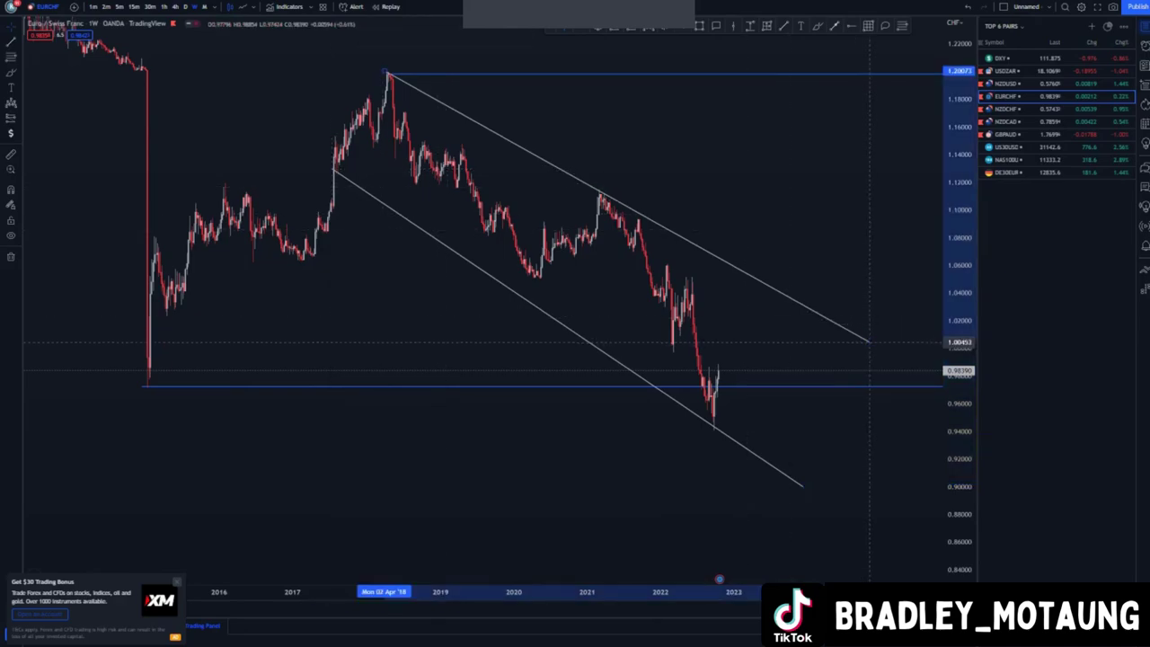
{"action": "left_click_drag", "start_coordinate": [803, 486], "coordinate": [787, 481]}
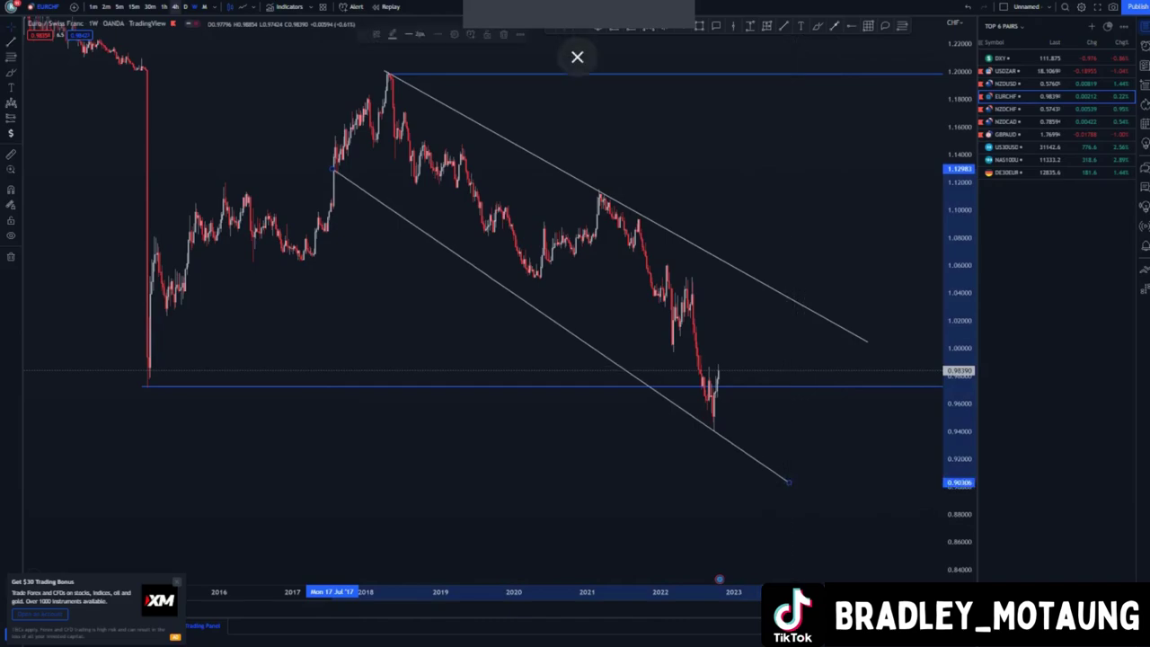
On the daily timeframe, enclose the mid-2022 decline between two descending trendlines, from about 1.052 to 0.951 and from about 1.021 to 0.941
{"action": "left_click", "coordinate": [185, 7]}
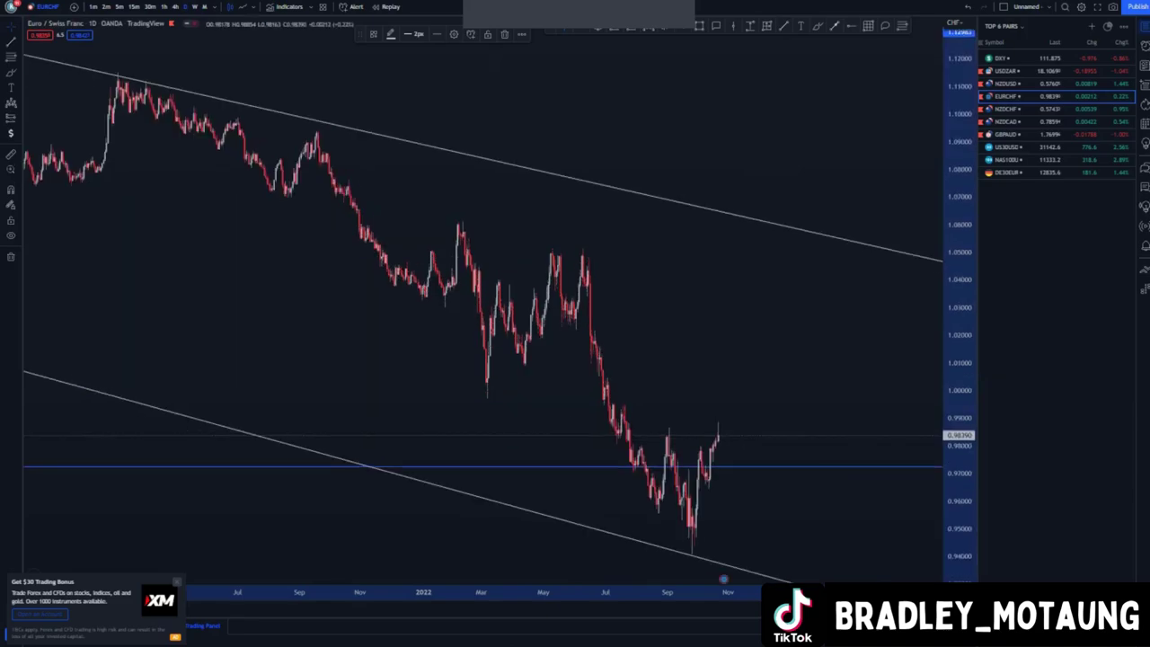
{"action": "left_click_drag", "start_coordinate": [791, 420], "coordinate": [718, 230]}
{"action": "scroll", "coordinate": [717, 230], "scroll_direction": "up", "scroll_amount": 2}
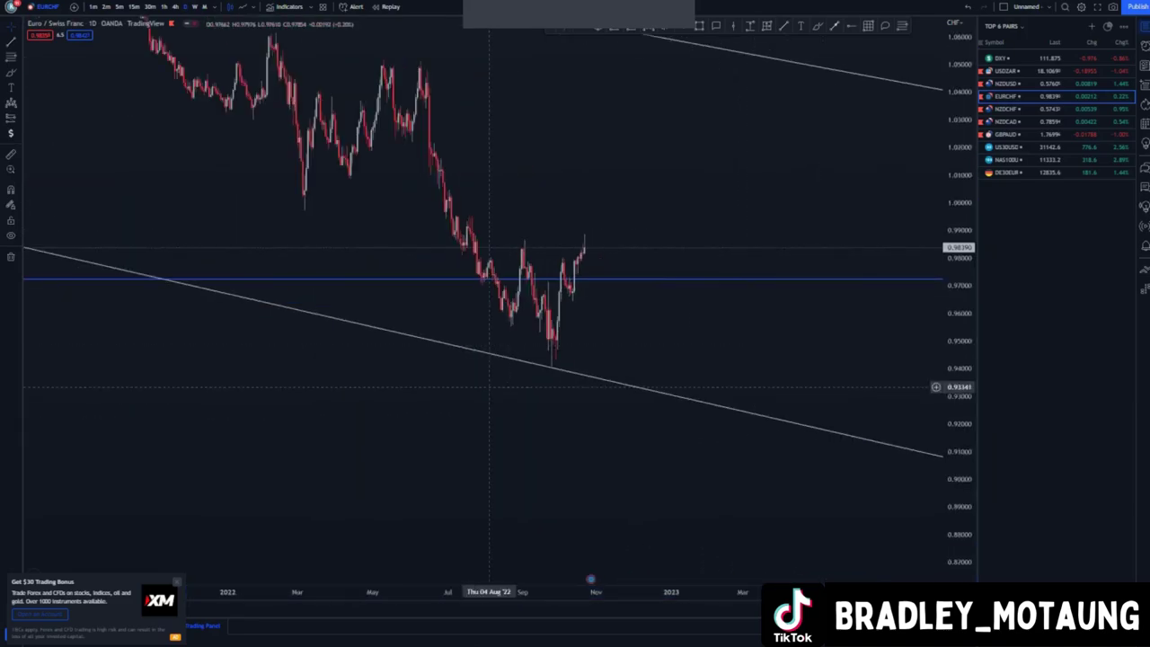
{"action": "left_click_drag", "start_coordinate": [505, 423], "coordinate": [571, 524]}
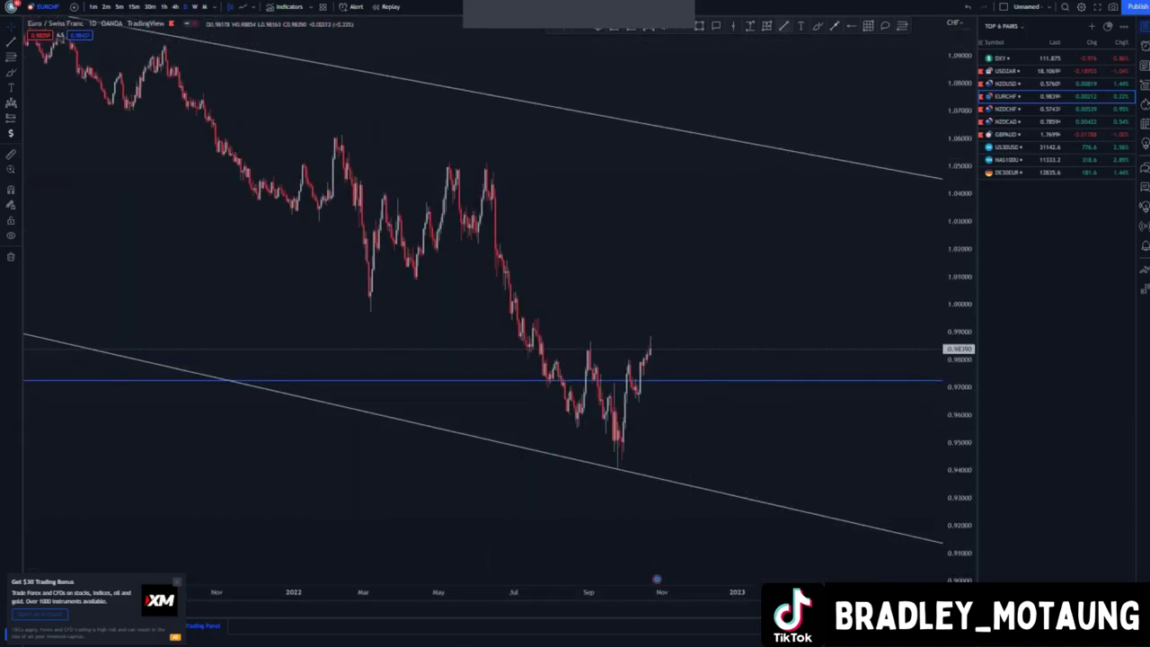
{"action": "left_click", "coordinate": [489, 160]}
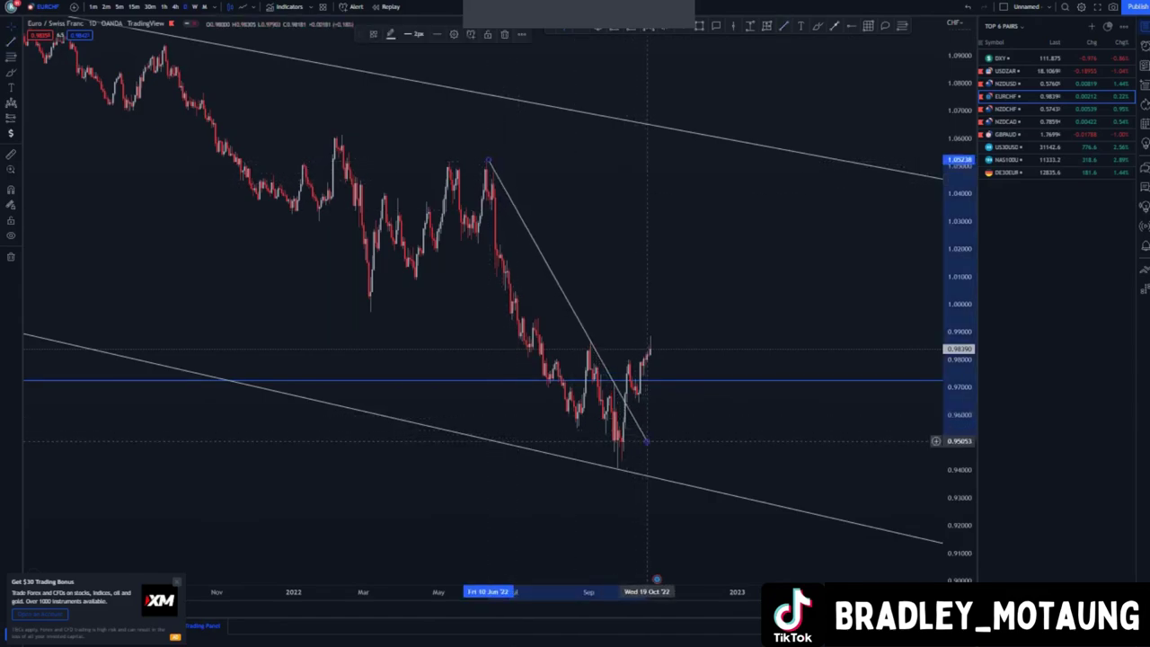
{"action": "left_click", "coordinate": [647, 441]}
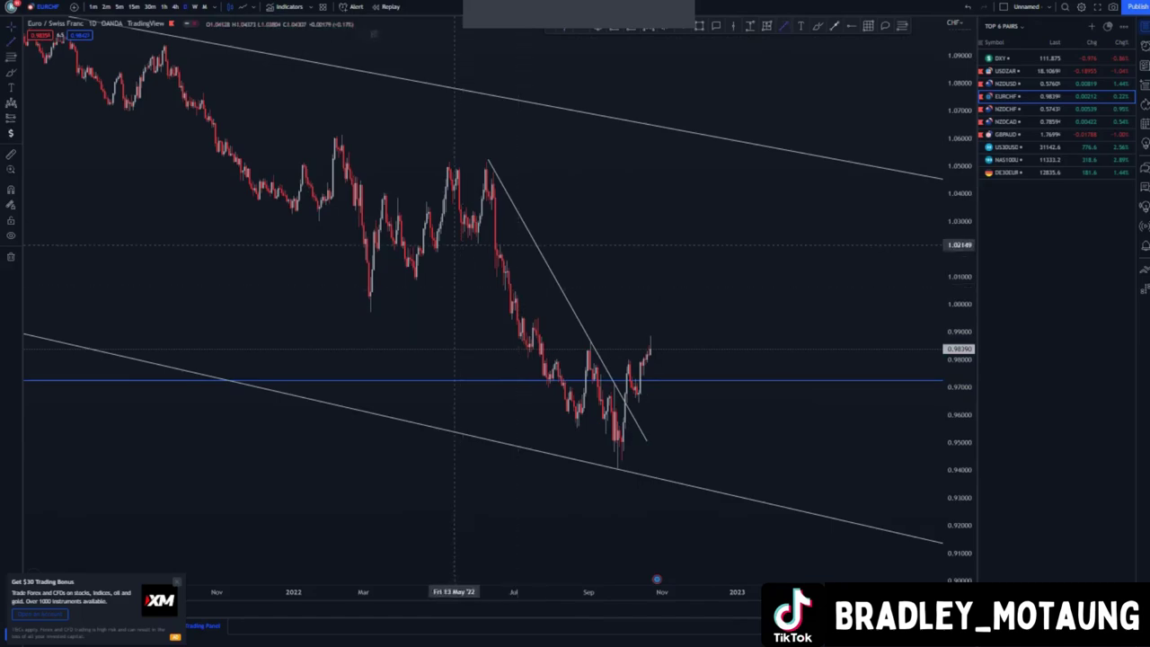
{"action": "left_click", "coordinate": [438, 247]}
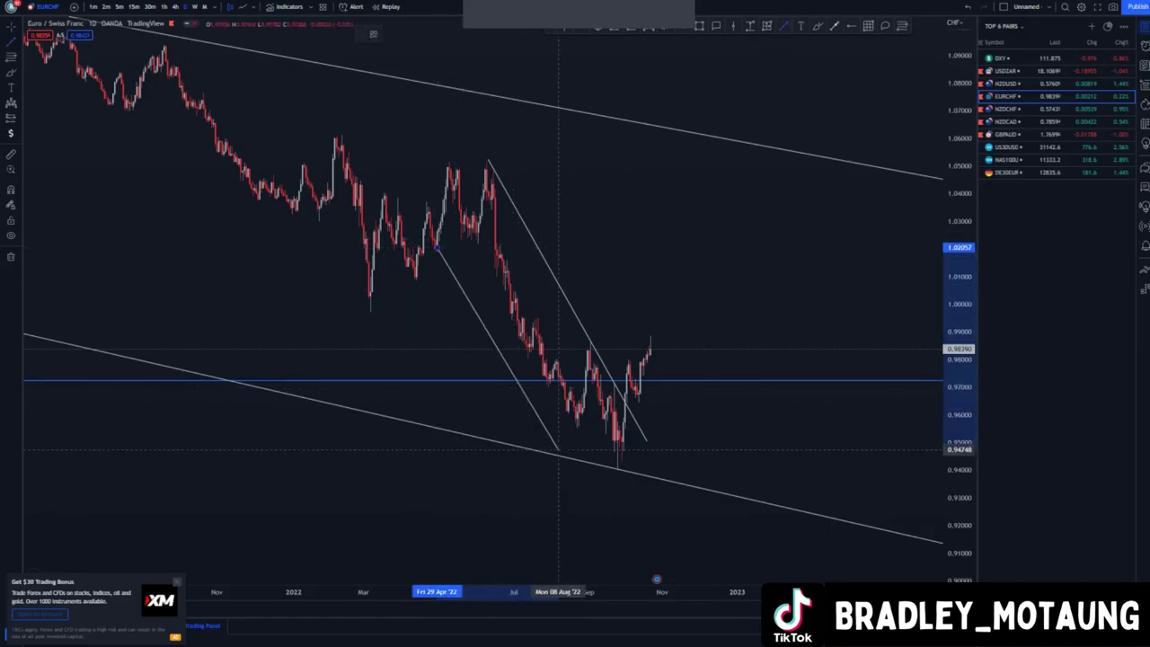
{"action": "left_click", "coordinate": [606, 467]}
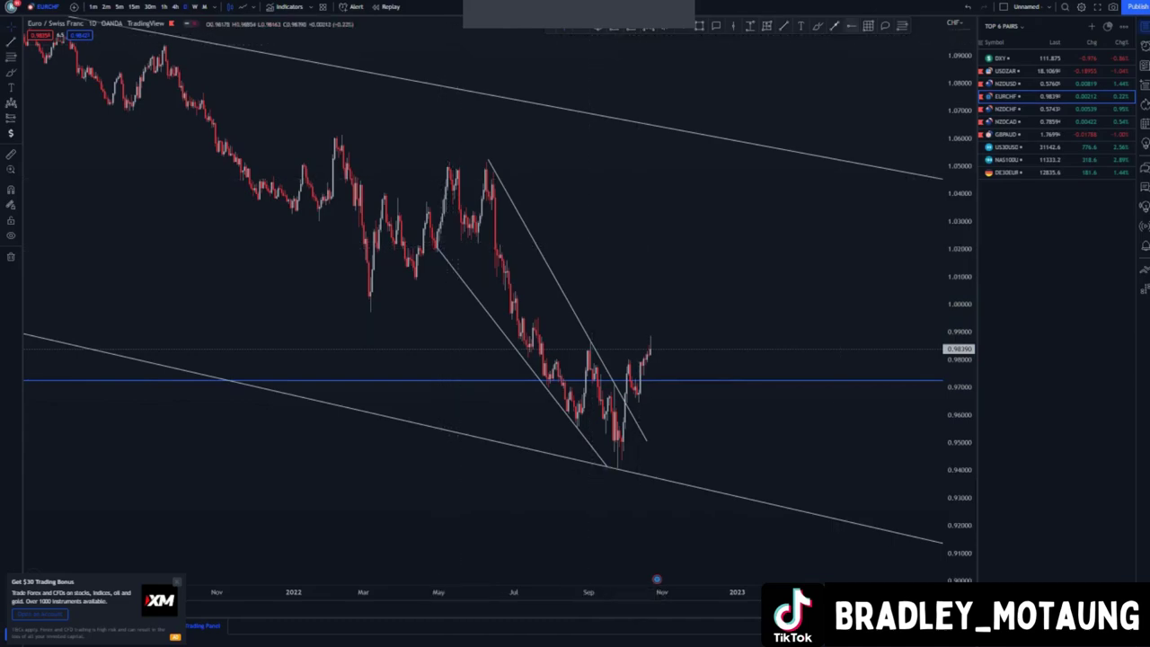
Place a horizontal ray from the June 2022 high at about 1.051
{"action": "key", "text": "alt+j"}
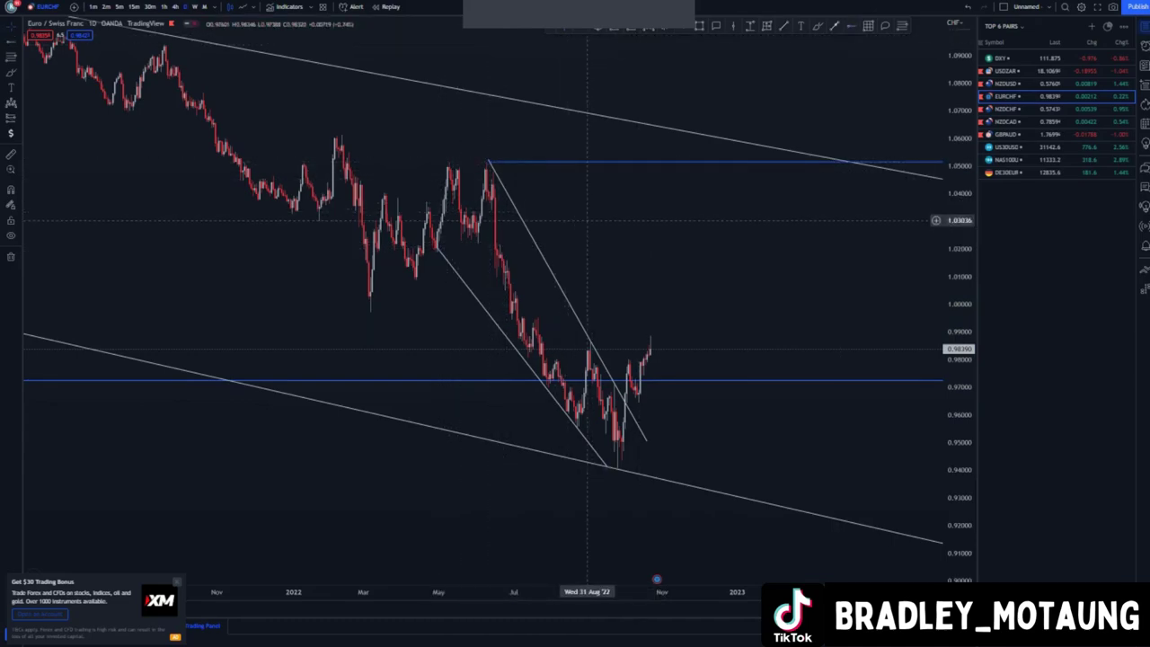
{"action": "scroll", "coordinate": [611, 211], "scroll_direction": "down", "scroll_amount": 1}
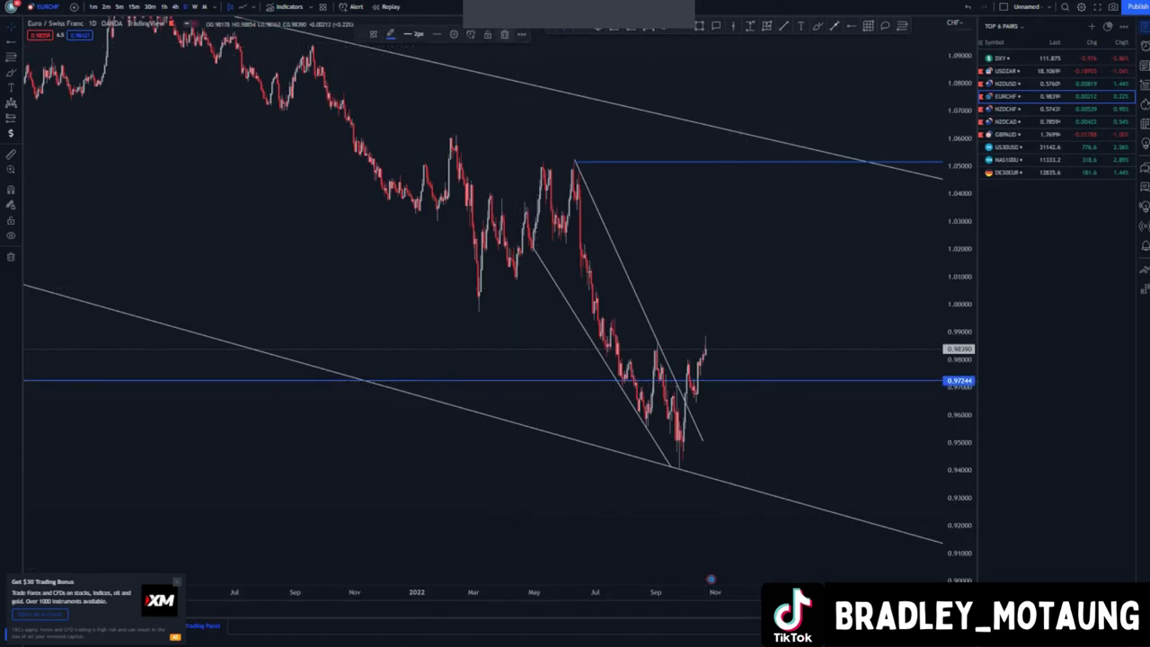
Delete the horizontal ray at about 0.972 and place a new one from the September 2022 low at about 0.940
{"action": "left_click", "coordinate": [516, 381]}
{"action": "left_click", "coordinate": [504, 34]}
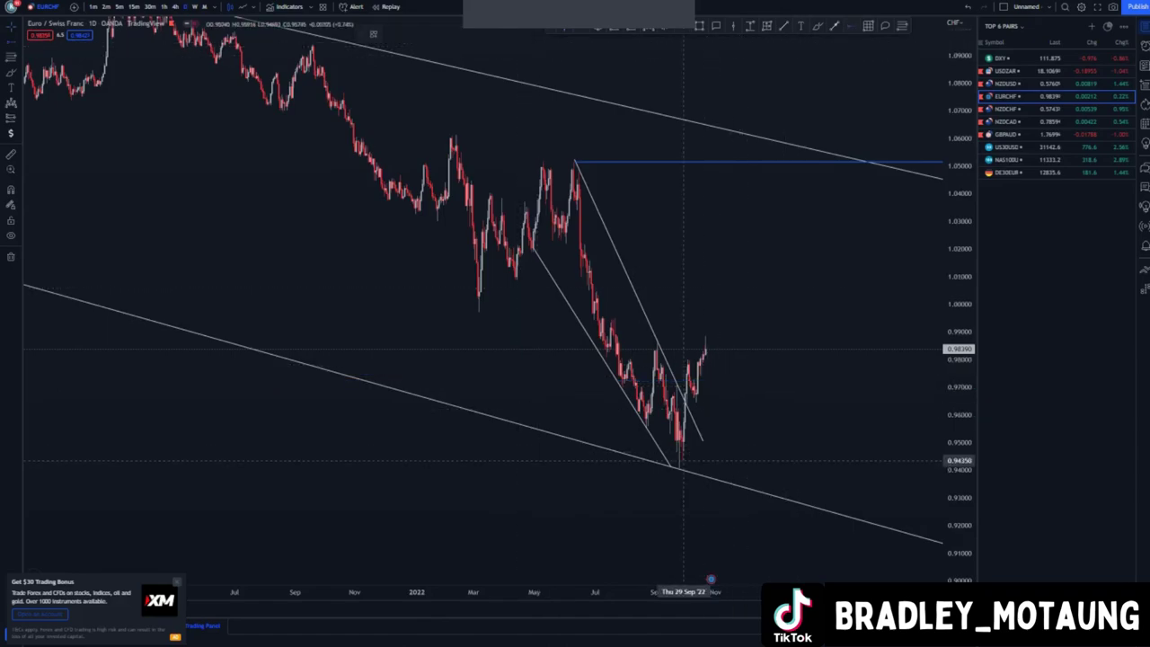
{"action": "key", "text": "alt+j"}
{"action": "left_click_drag", "start_coordinate": [692, 427], "coordinate": [685, 417]}
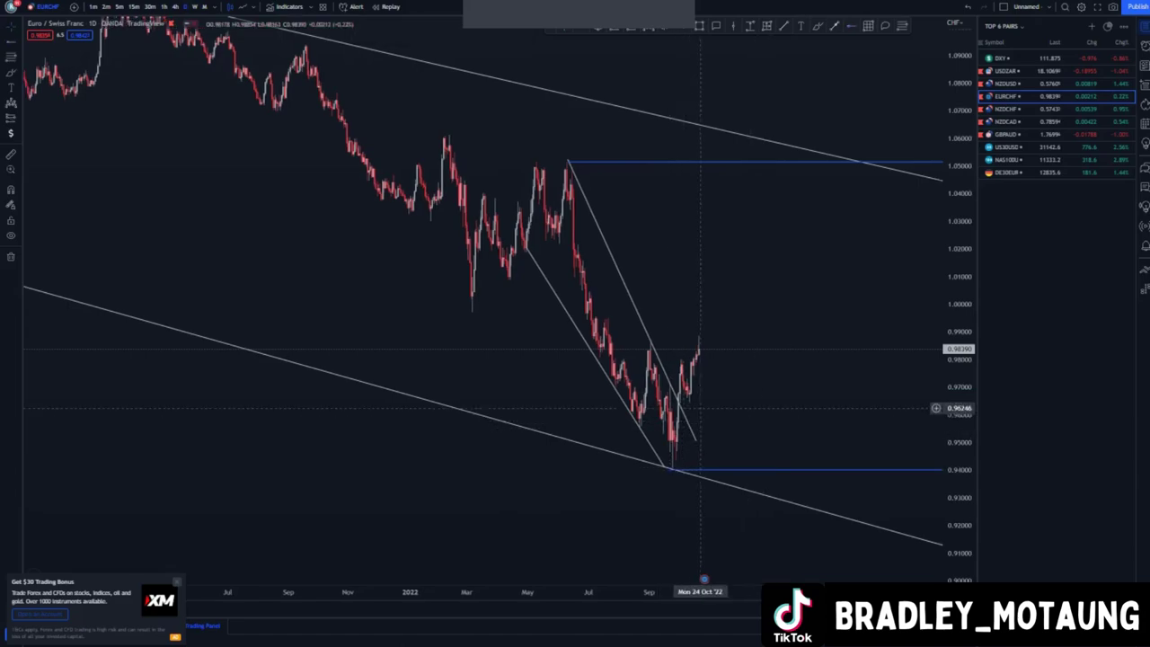
Sketch a path from the current price down to about 0.940 and back up to about 1.019, and undo the strokes
{"action": "left_click", "coordinate": [818, 26]}
{"action": "left_click_drag", "start_coordinate": [700, 346], "coordinate": [765, 471]}
{"action": "left_click_drag", "start_coordinate": [688, 455], "coordinate": [670, 480]}
{"action": "mouse_move", "coordinate": [765, 472]}
{"action": "left_mouse_down"}
{"action": "mouse_move", "coordinate": [818, 315]}
{"action": "mouse_move", "coordinate": [855, 265]}
{"action": "mouse_move", "coordinate": [884, 251]}
{"action": "left_mouse_up"}
{"action": "key", "text": "ctrl+z"}
{"action": "key", "text": "ctrl+z"}
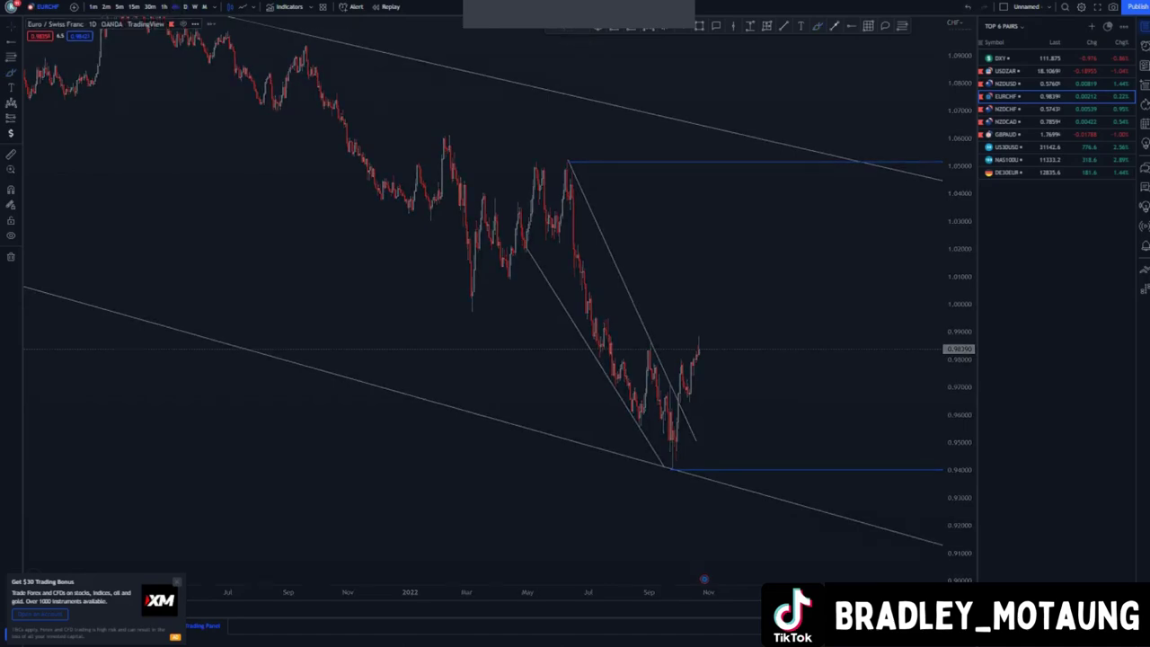
On the 4-hour timeframe, draw a rectangle zone from 15 August 2022 into November between about 0.9616 and 0.9647
{"action": "left_click", "coordinate": [176, 7]}
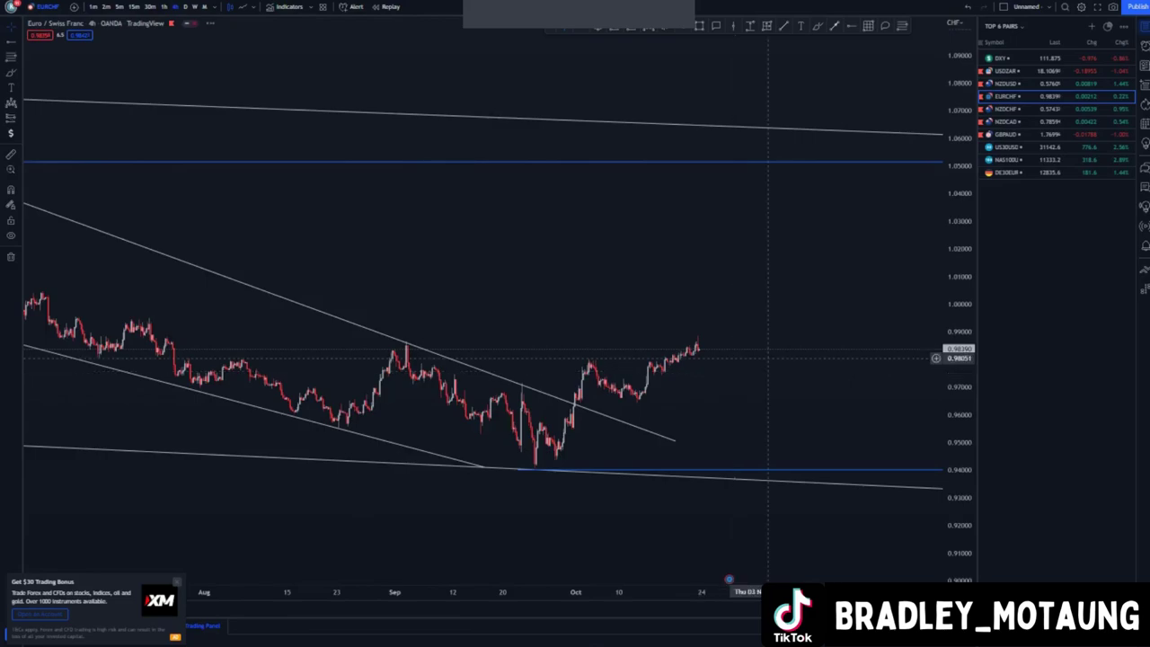
{"action": "scroll", "coordinate": [893, 437], "scroll_direction": "up", "scroll_amount": 5}
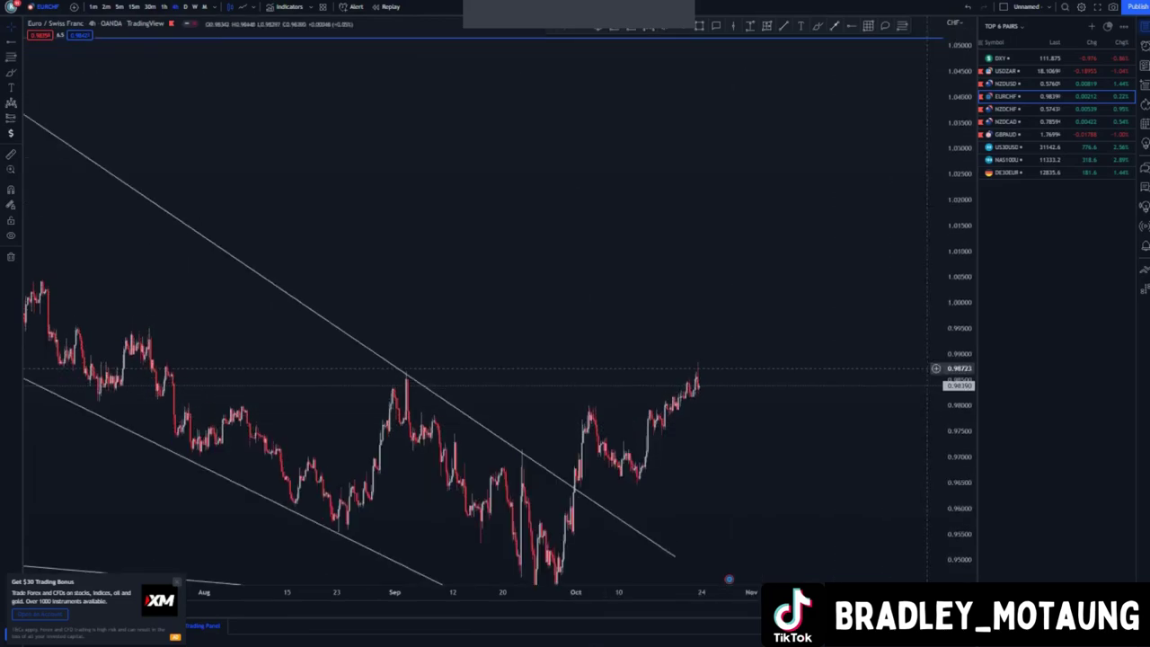
{"action": "scroll", "coordinate": [885, 402], "scroll_direction": "down", "scroll_amount": 2}
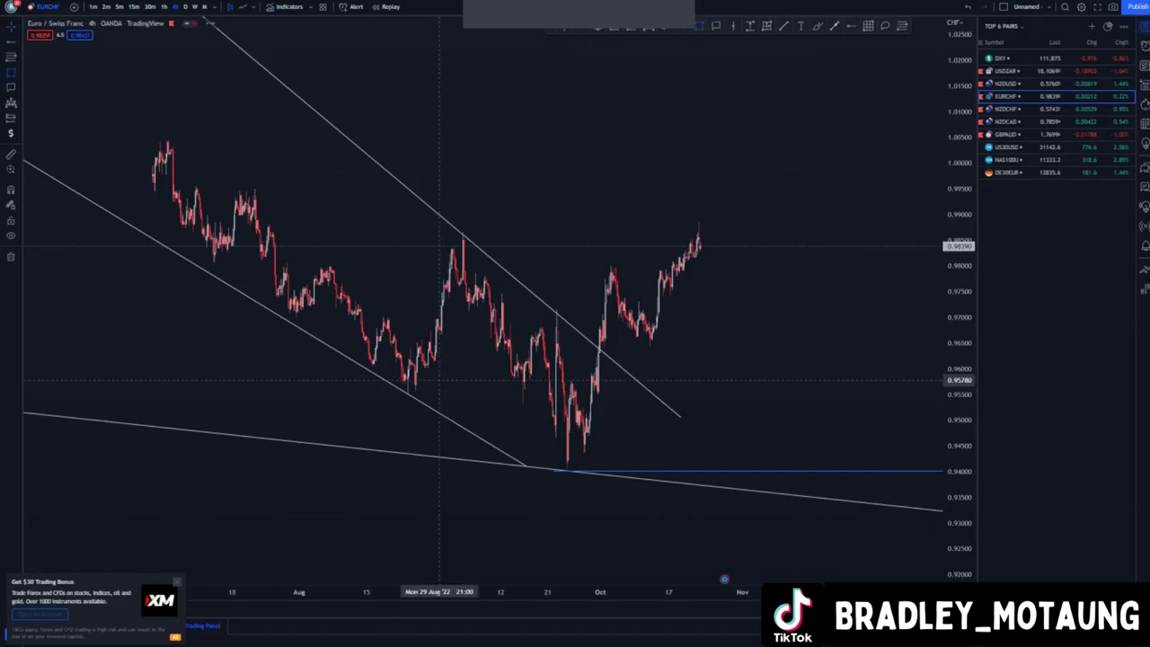
{"action": "left_click_drag", "start_coordinate": [369, 360], "coordinate": [791, 346]}
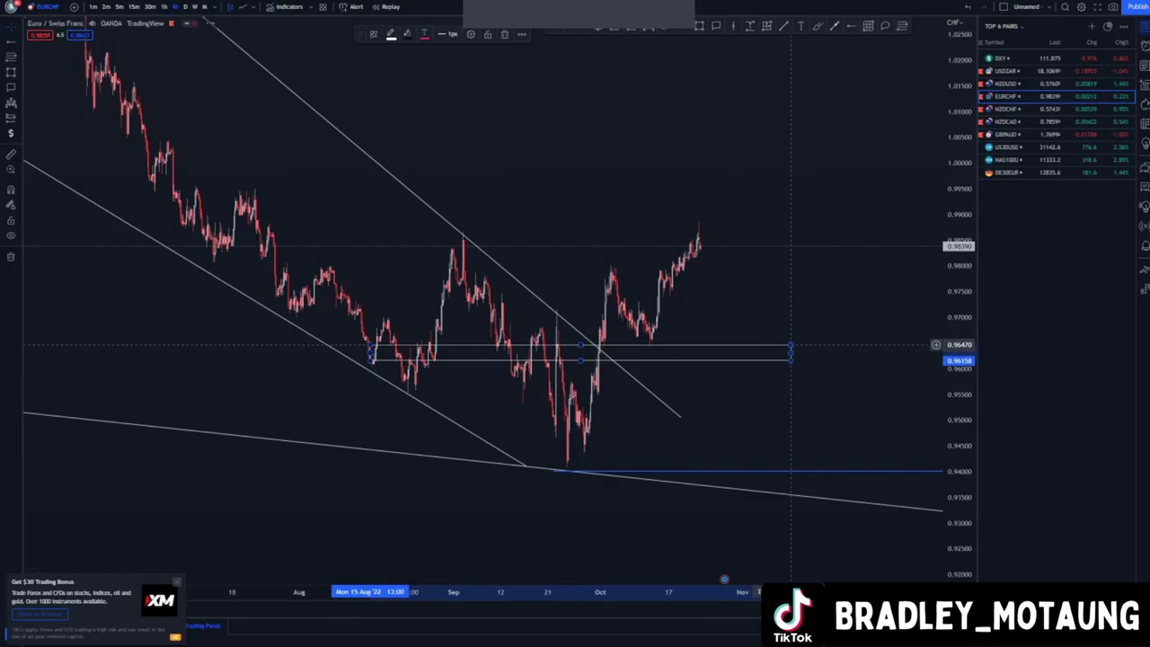
Sketch a rising zigzag from about 0.950 to 1.002, and delete both the stroke and the rectangle zone
{"action": "left_click", "coordinate": [818, 25]}
{"action": "mouse_move", "coordinate": [579, 419]}
{"action": "left_mouse_down"}
{"action": "mouse_move", "coordinate": [641, 260]}
{"action": "mouse_move", "coordinate": [653, 333]}
{"action": "mouse_move", "coordinate": [747, 152]}
{"action": "left_mouse_up"}
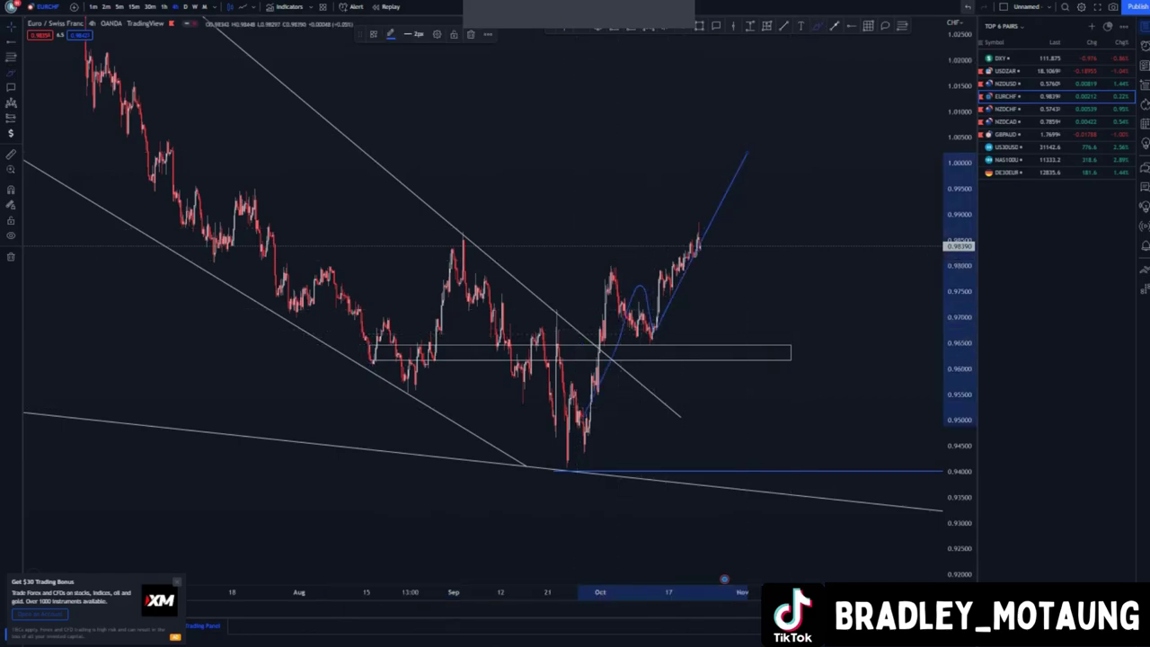
{"action": "key", "text": "Delete"}
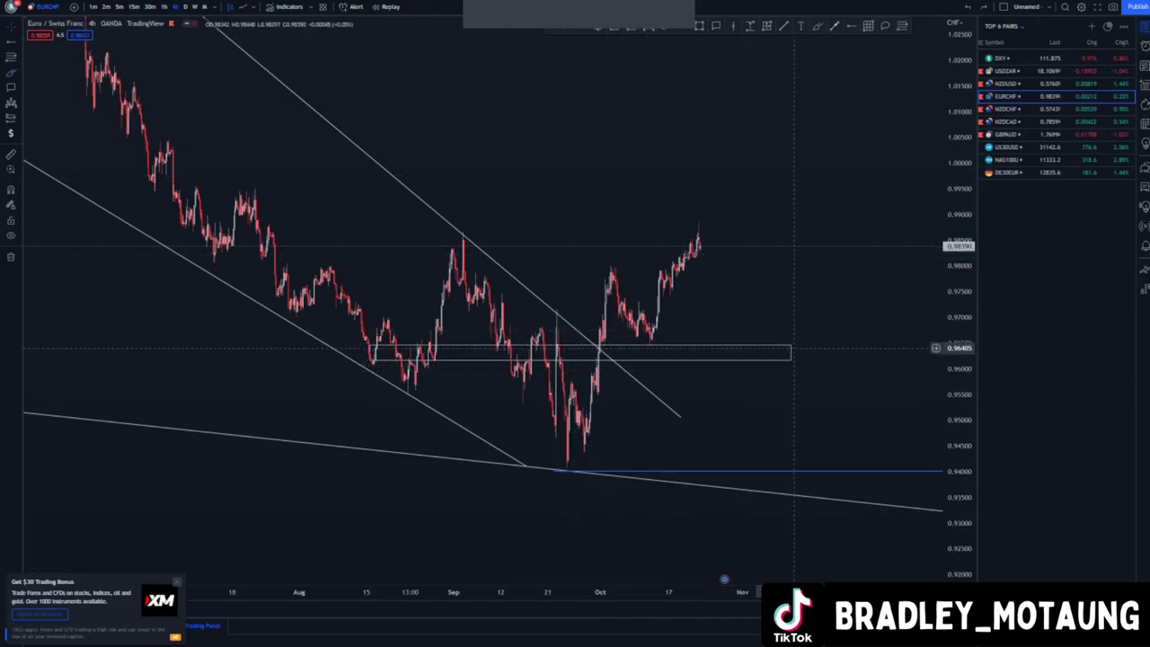
{"action": "left_click", "coordinate": [790, 346]}
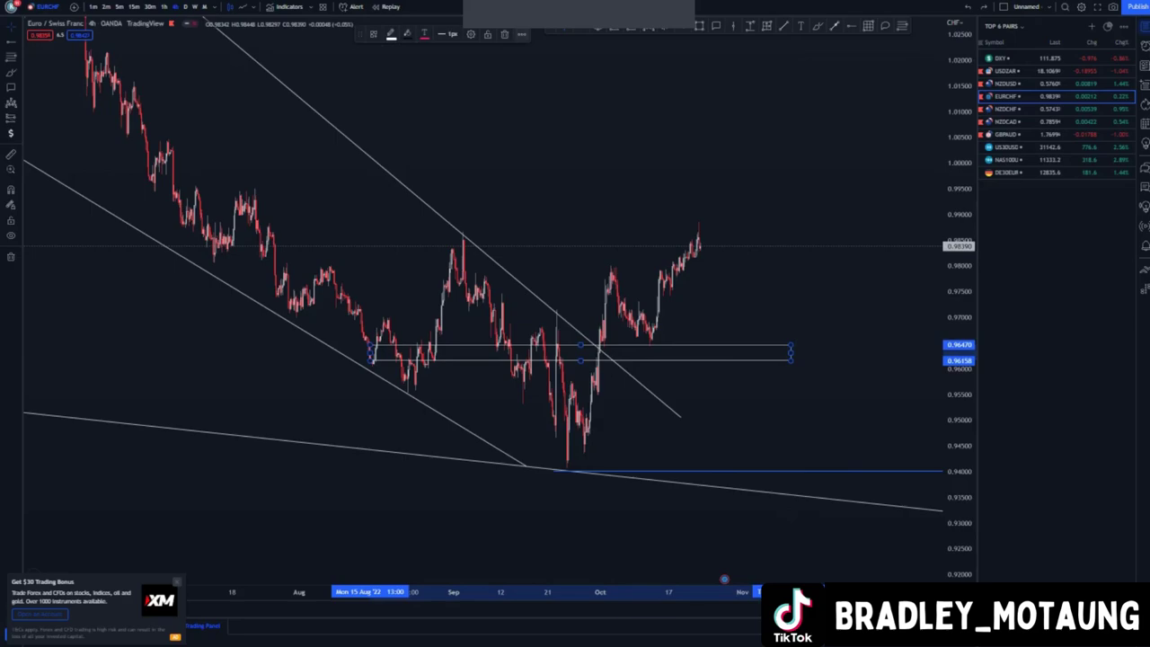
{"action": "left_click", "coordinate": [504, 35]}
On the 1-hour timeframe, draw an ascending trendline from the 17 October low at about 0.974 under the recent lows to about 0.984
{"action": "left_click_drag", "start_coordinate": [551, 140], "coordinate": [552, 191]}
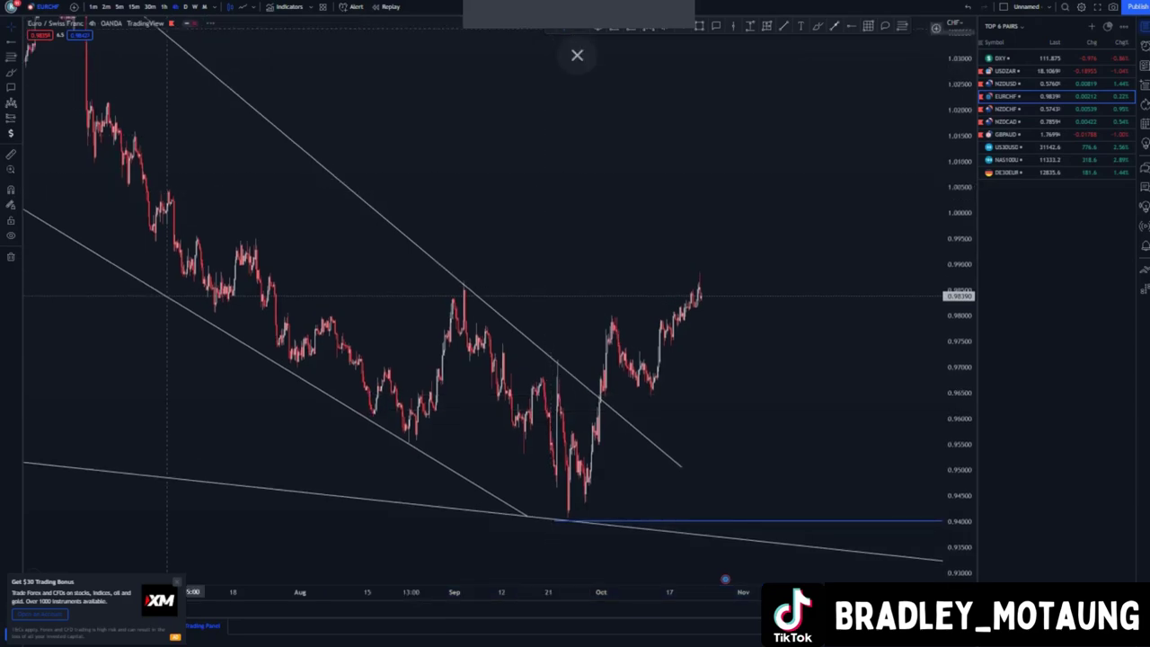
{"action": "left_click", "coordinate": [164, 7]}
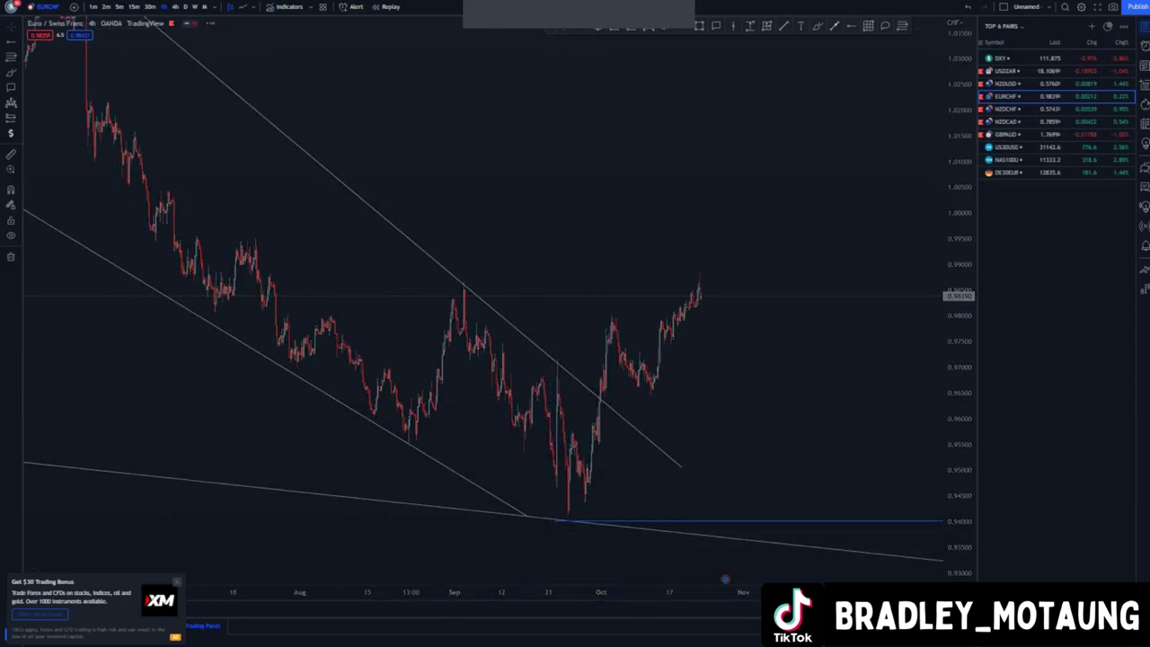
{"action": "left_click_drag", "start_coordinate": [959, 504], "coordinate": [958, 360]}
{"action": "left_click_drag", "start_coordinate": [746, 407], "coordinate": [757, 268]}
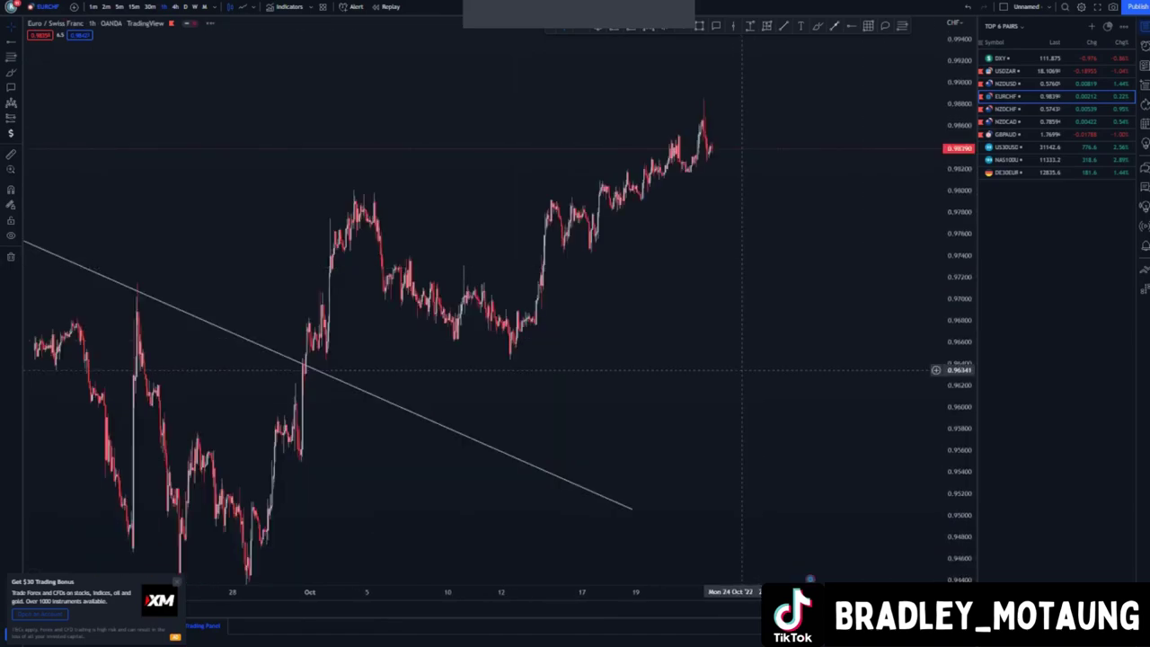
{"action": "left_click_drag", "start_coordinate": [696, 340], "coordinate": [693, 351]}
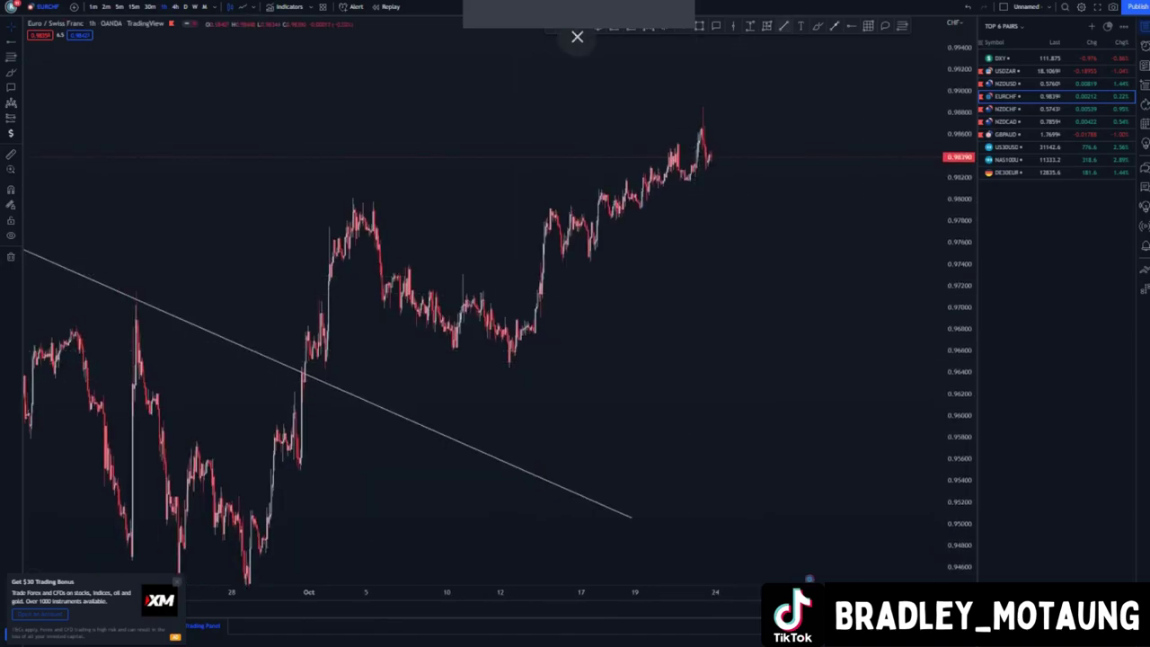
{"action": "left_click", "coordinate": [590, 257]}
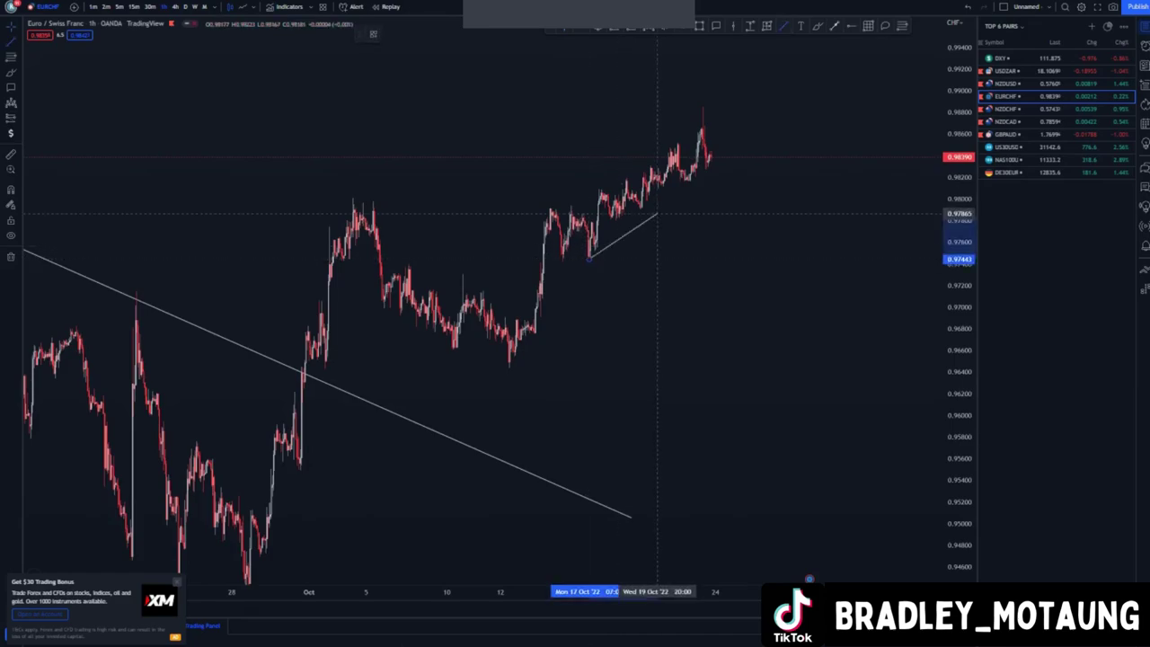
{"action": "left_click", "coordinate": [722, 158]}
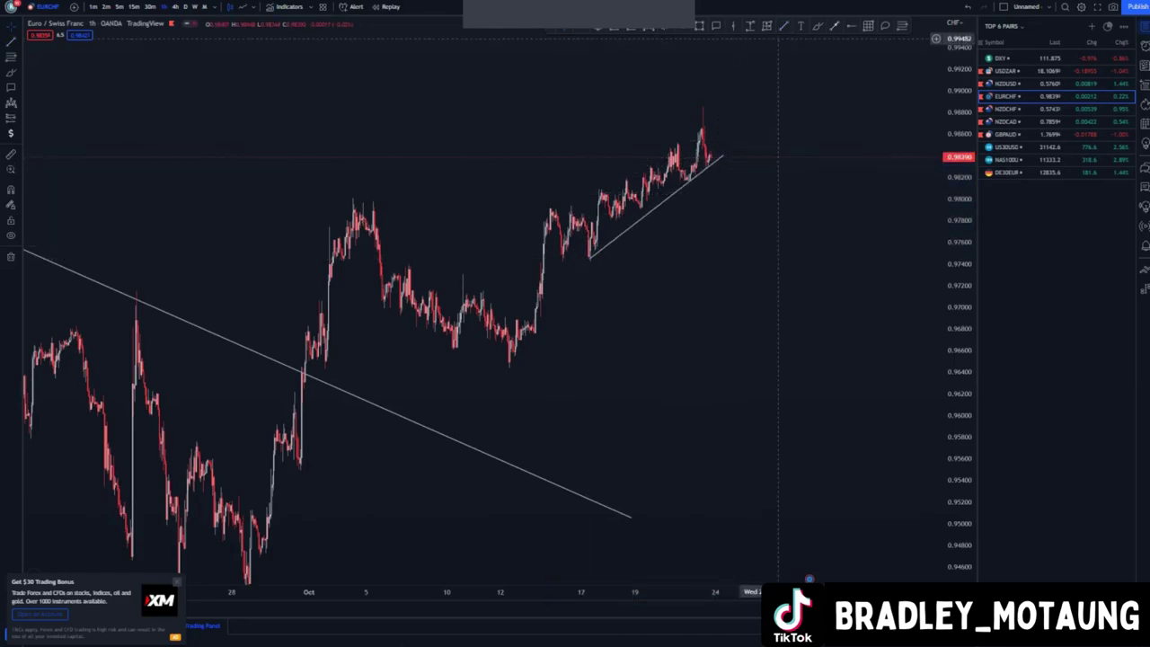
Draw the upper channel trendline from the 13 October high at about 0.979 up to about 0.989
{"action": "left_click", "coordinate": [547, 206]}
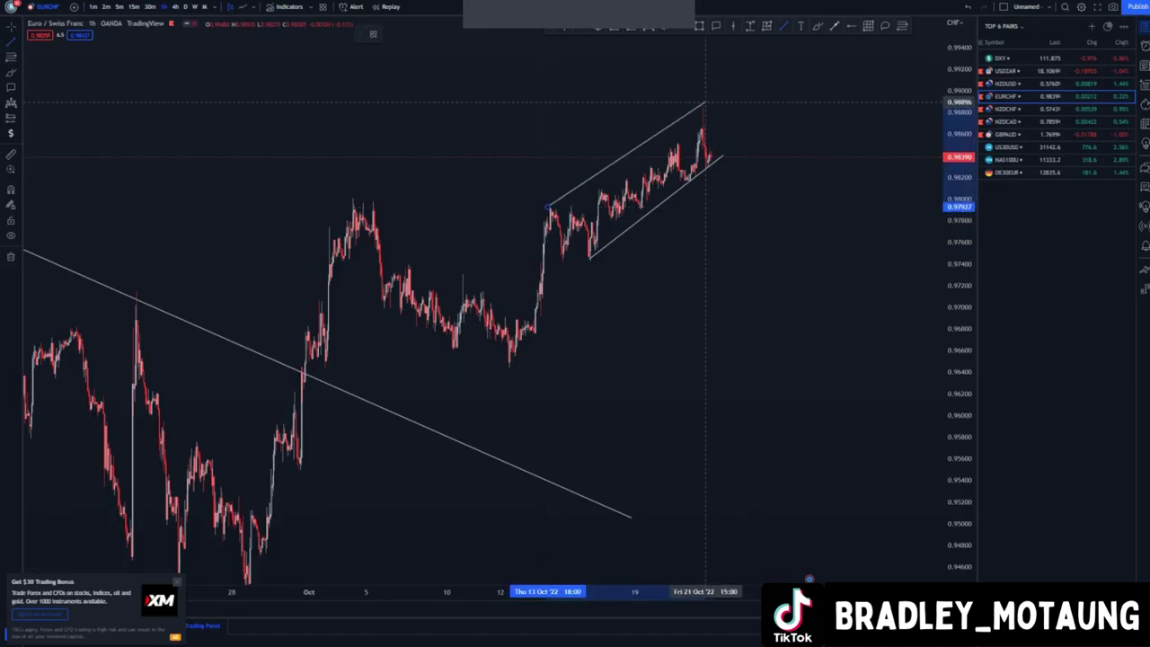
{"action": "left_click", "coordinate": [744, 81]}
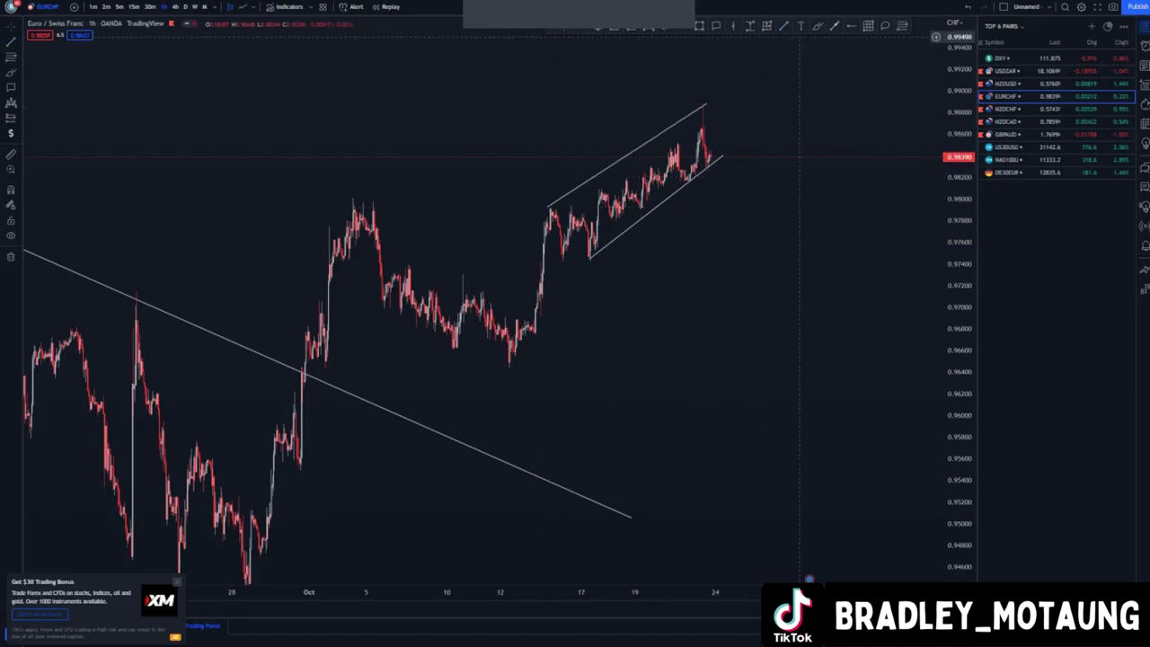
Place horizontal rays at the 12 October low, about 0.965, and at the early September high, about 0.9865
{"action": "left_click", "coordinate": [508, 363]}
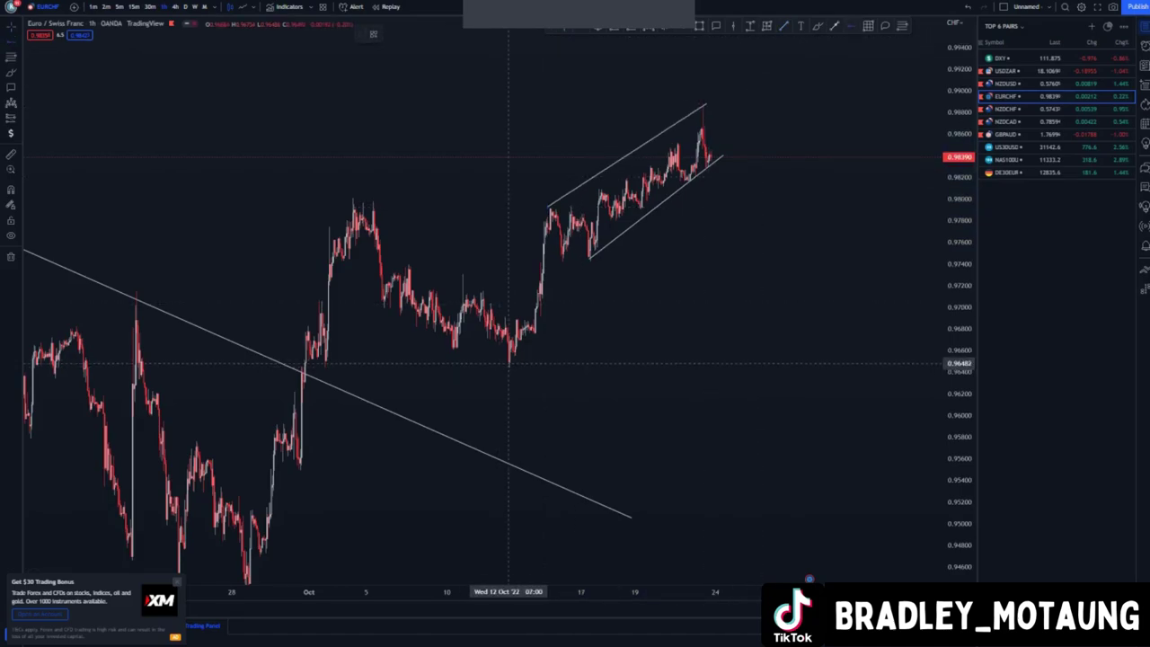
{"action": "left_click", "coordinate": [685, 316]}
{"action": "scroll", "coordinate": [685, 316], "scroll_direction": "down", "scroll_amount": 2}
{"action": "left_click_drag", "start_coordinate": [685, 317], "coordinate": [610, 130]}
{"action": "scroll", "coordinate": [610, 130], "scroll_direction": "down", "scroll_amount": 2}
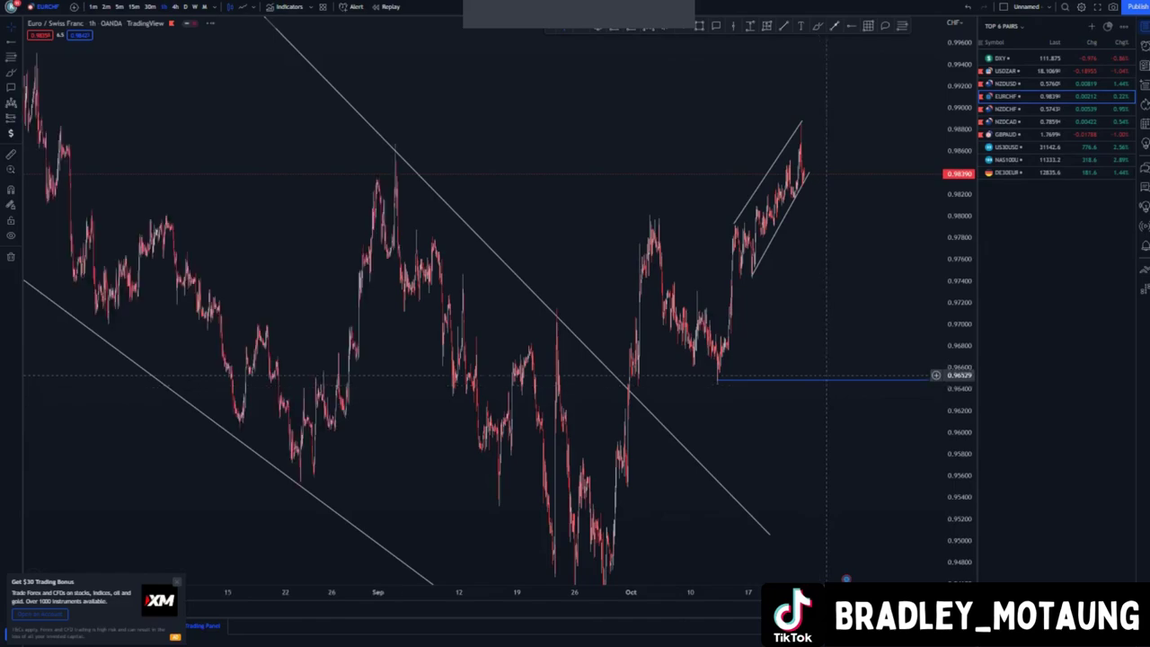
{"action": "left_click", "coordinate": [396, 144]}
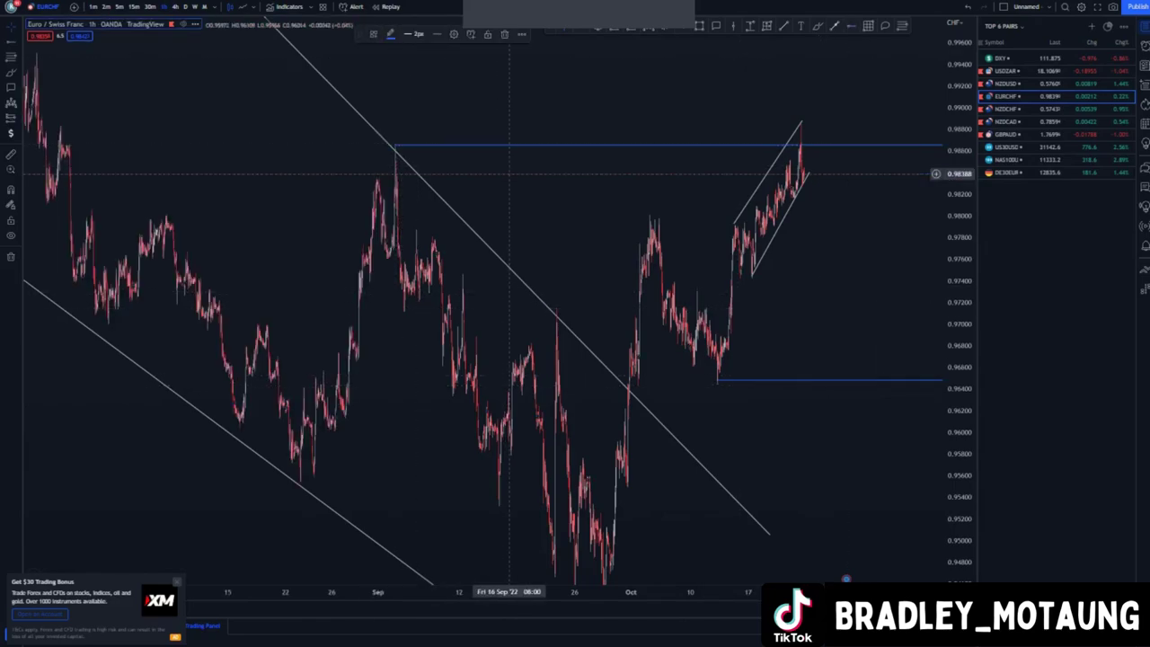
Sketch a falling path from the current price to about 0.966, mark the 12 October low, and undo the extra rising stroke
{"action": "scroll", "coordinate": [530, 195], "scroll_direction": "up", "scroll_amount": 2}
{"action": "scroll", "coordinate": [539, 207], "scroll_direction": "up", "scroll_amount": 3}
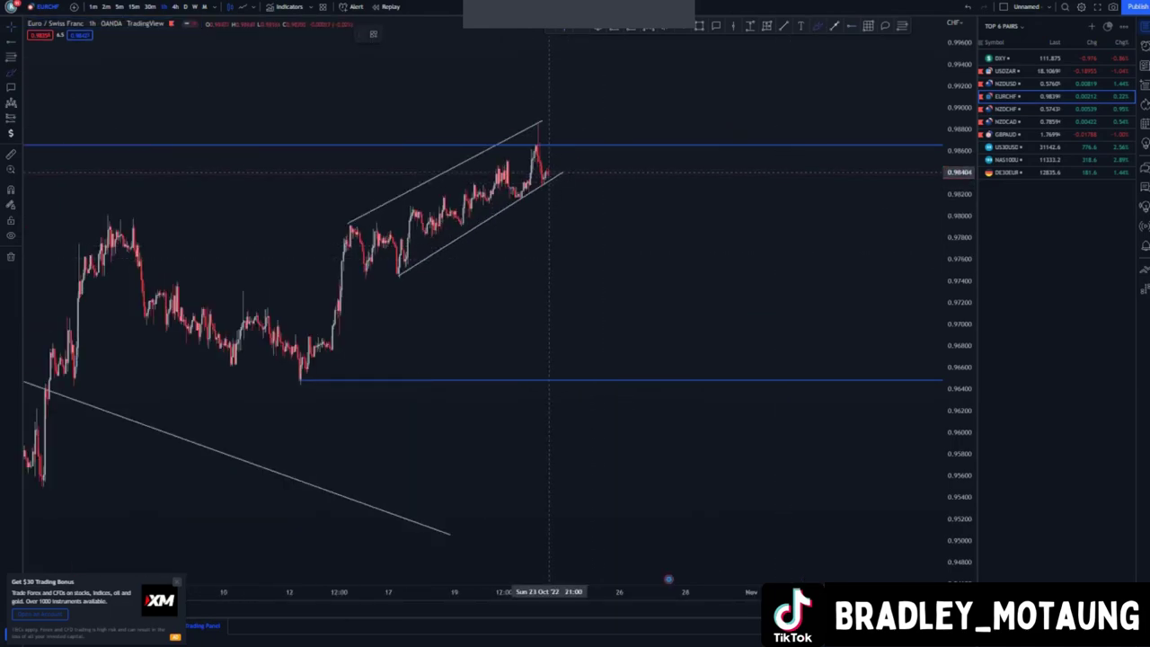
{"action": "mouse_move", "coordinate": [549, 173]}
{"action": "left_mouse_down"}
{"action": "mouse_move", "coordinate": [551, 188]}
{"action": "mouse_move", "coordinate": [591, 184]}
{"action": "mouse_move", "coordinate": [605, 256]}
{"action": "mouse_move", "coordinate": [635, 283]}
{"action": "mouse_move", "coordinate": [654, 371]}
{"action": "left_mouse_up"}
{"action": "left_click_drag", "start_coordinate": [318, 364], "coordinate": [300, 367]}
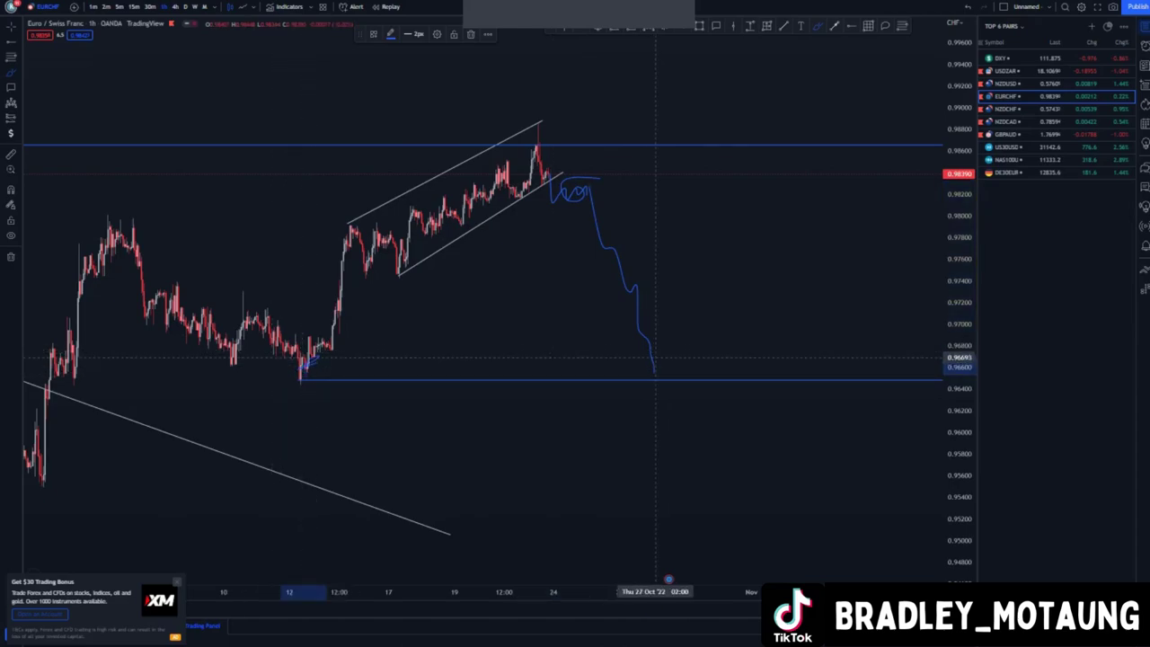
{"action": "mouse_move", "coordinate": [655, 359]}
{"action": "left_mouse_down"}
{"action": "mouse_move", "coordinate": [646, 383]}
{"action": "mouse_move", "coordinate": [737, 180]}
{"action": "mouse_move", "coordinate": [809, 92]}
{"action": "left_mouse_up"}
{"action": "key", "text": "ctrl+z"}
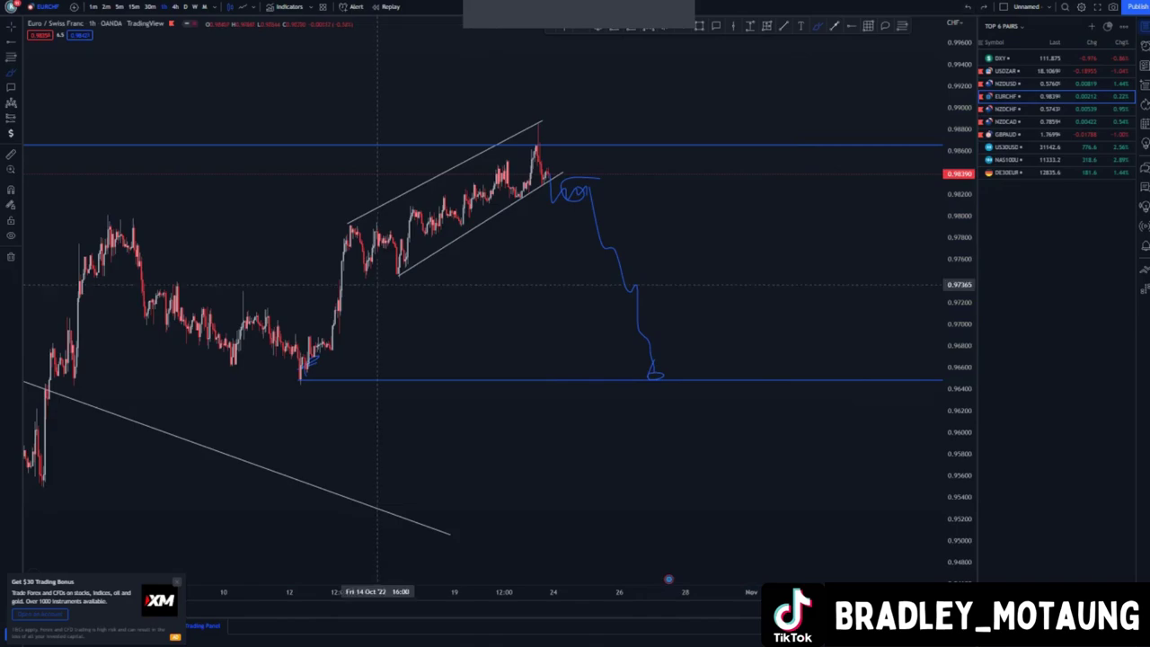
Draw an ascending trendline from the late September low at about 0.940 to about 0.986, shift its start to 26 September, and remove it
{"action": "left_click", "coordinate": [564, 29]}
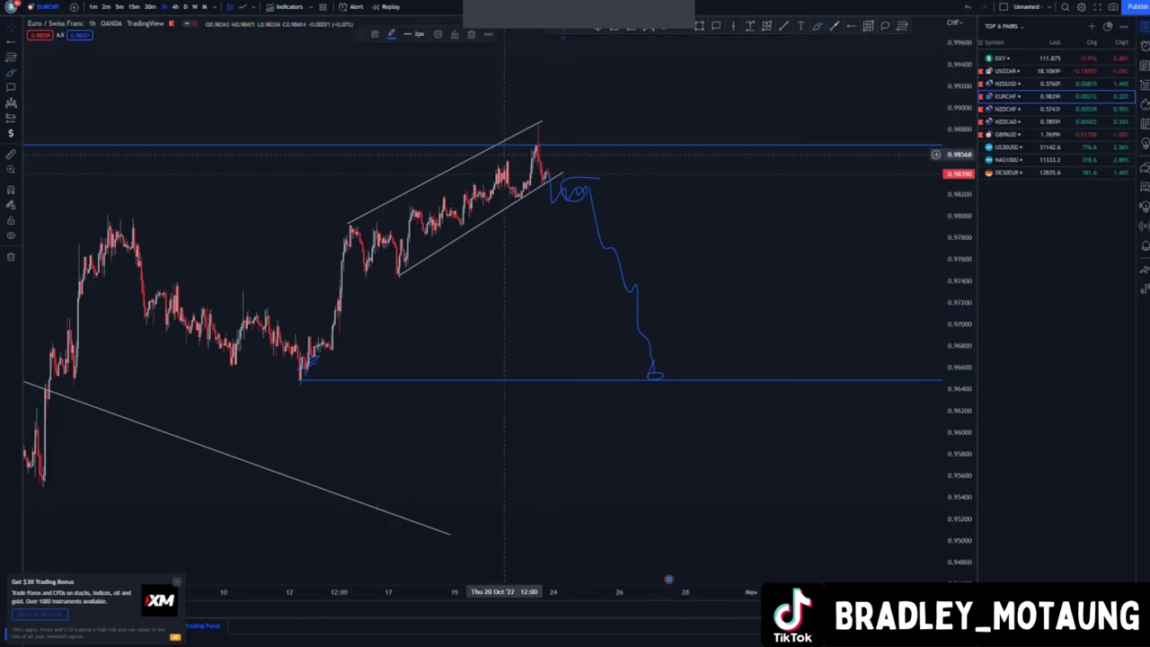
{"action": "left_click", "coordinate": [504, 209]}
{"action": "scroll", "coordinate": [504, 265], "scroll_direction": "down", "scroll_amount": 7}
{"action": "left_click_drag", "start_coordinate": [960, 187], "coordinate": [959, 402]}
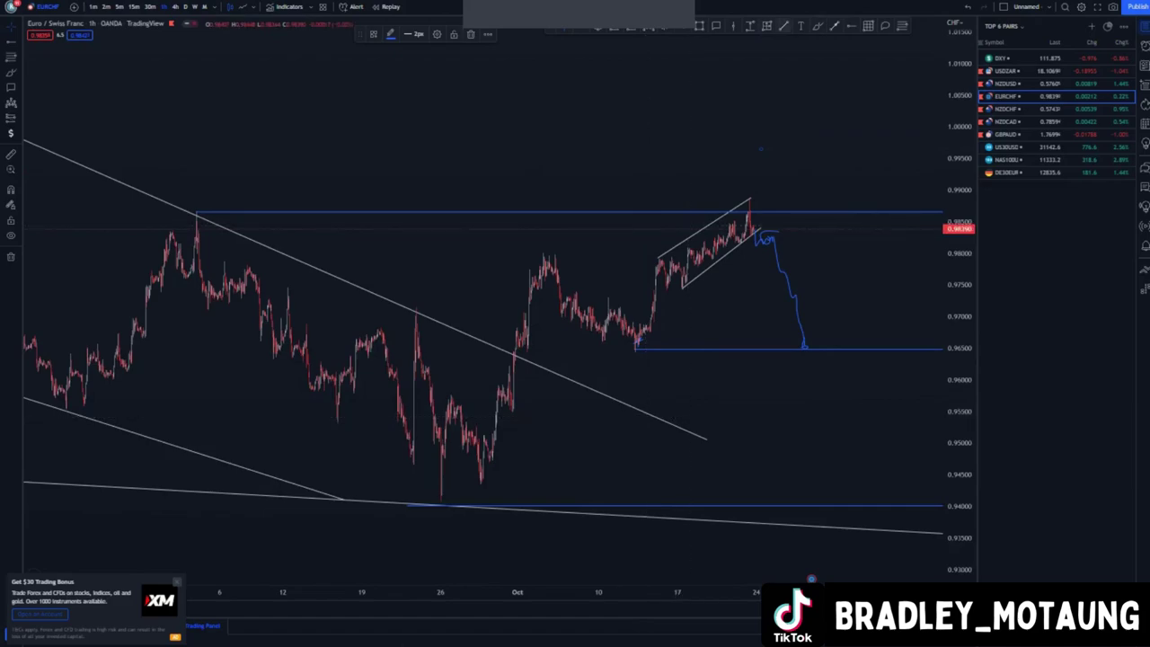
{"action": "left_click", "coordinate": [784, 26]}
{"action": "left_click", "coordinate": [433, 505]}
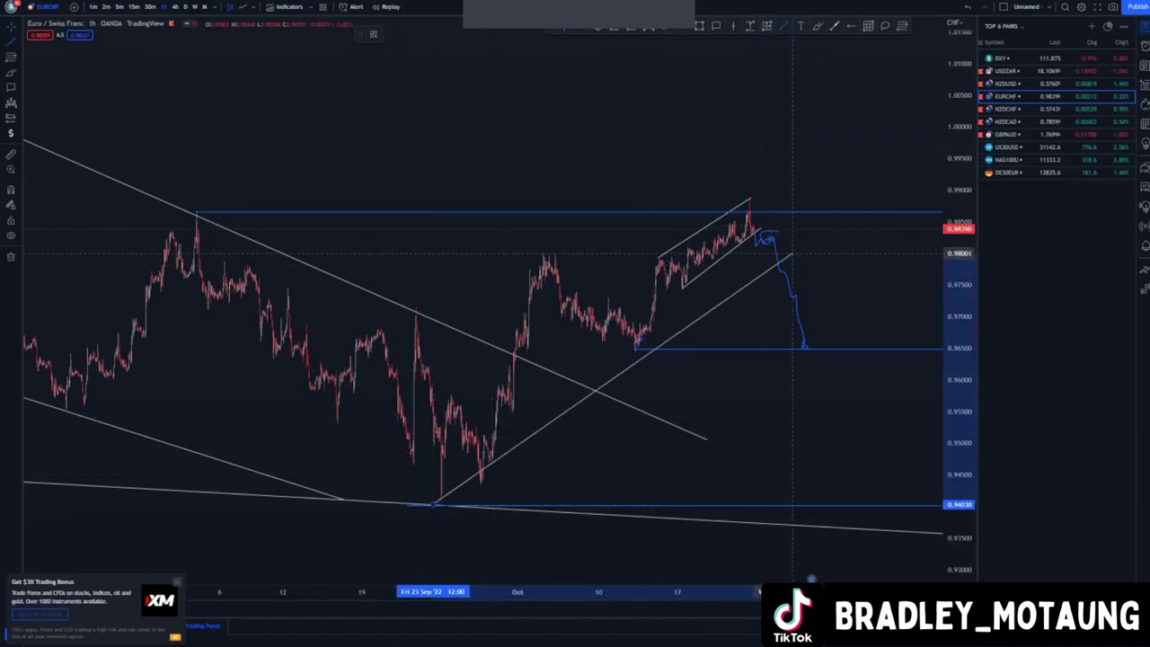
{"action": "left_click", "coordinate": [815, 217]}
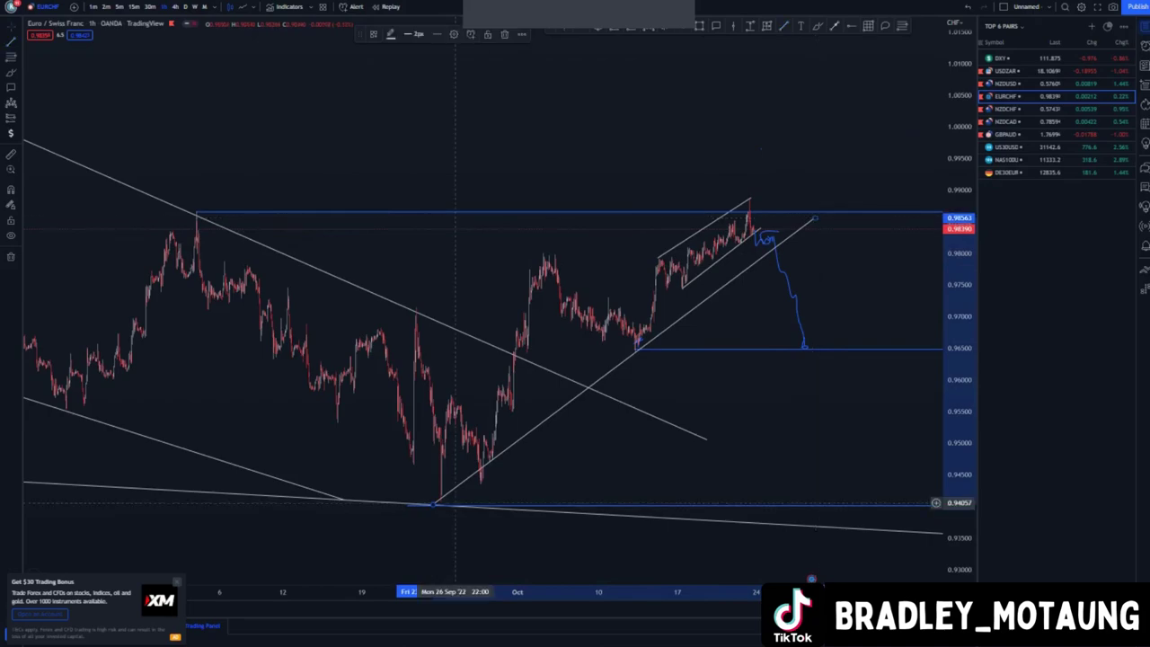
{"action": "left_click_drag", "start_coordinate": [433, 505], "coordinate": [454, 505]}
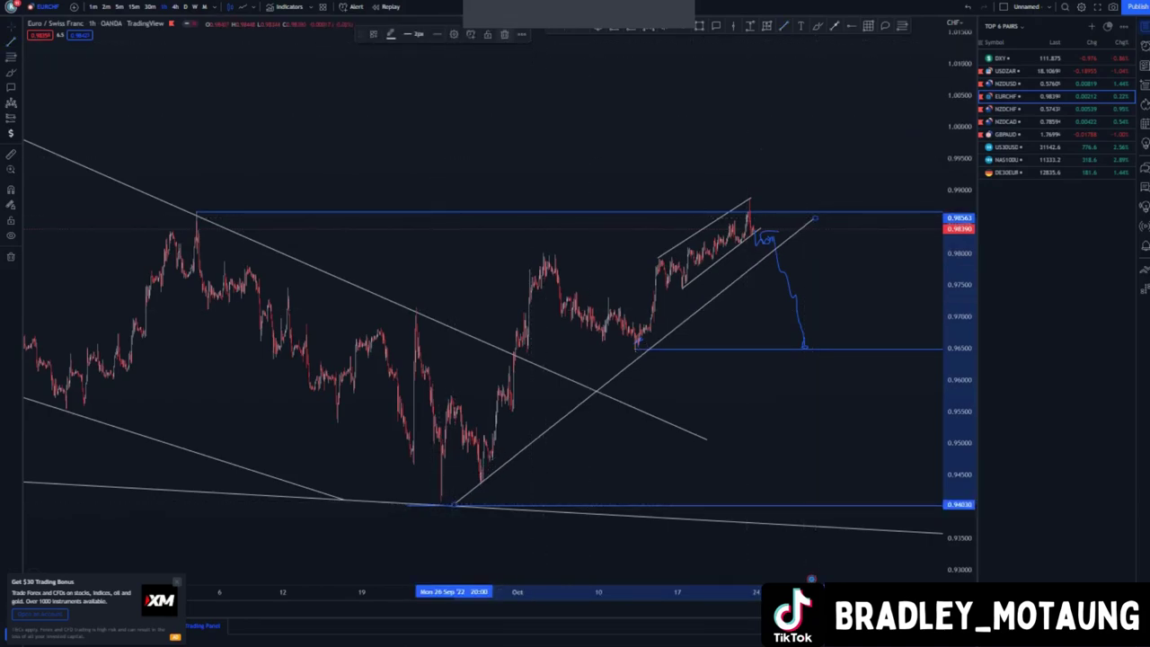
{"action": "left_click", "coordinate": [593, 144]}
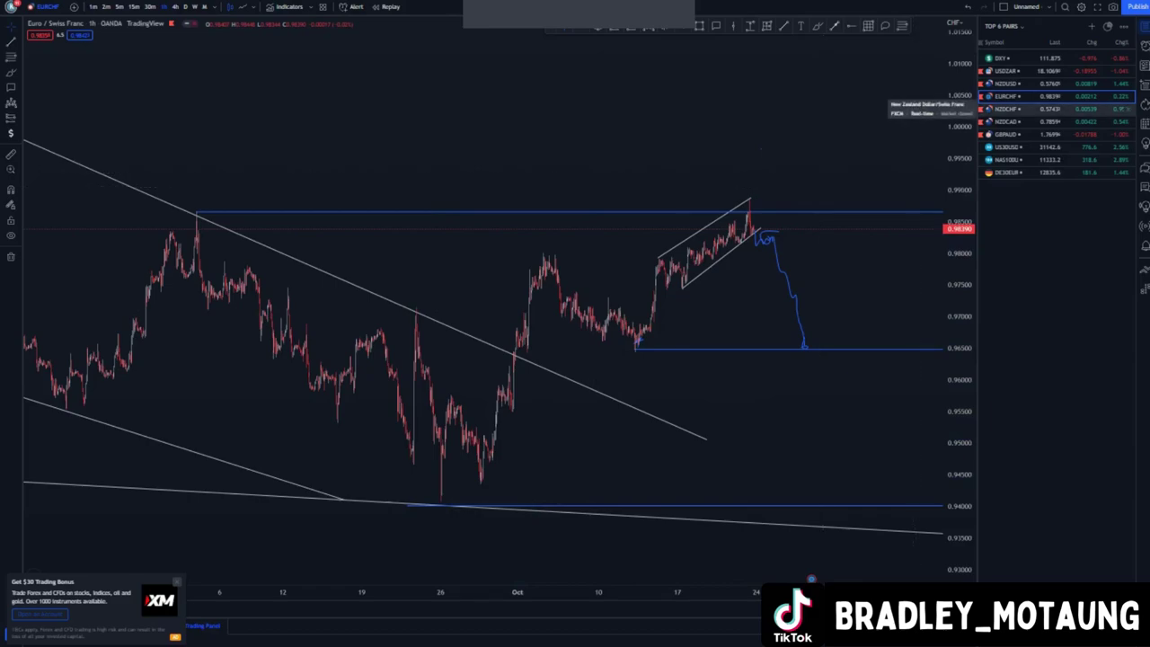
Switch to the NZDCHF chart and reset its view
{"action": "left_click", "coordinate": [1005, 109]}
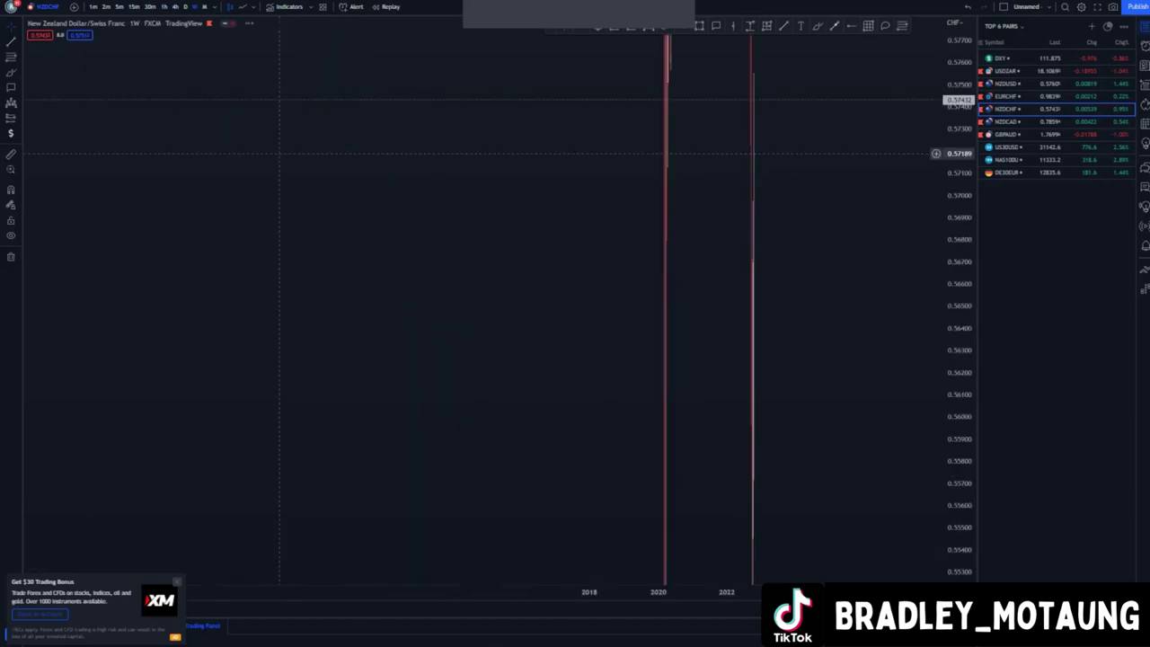
{"action": "right_click", "coordinate": [361, 142]}
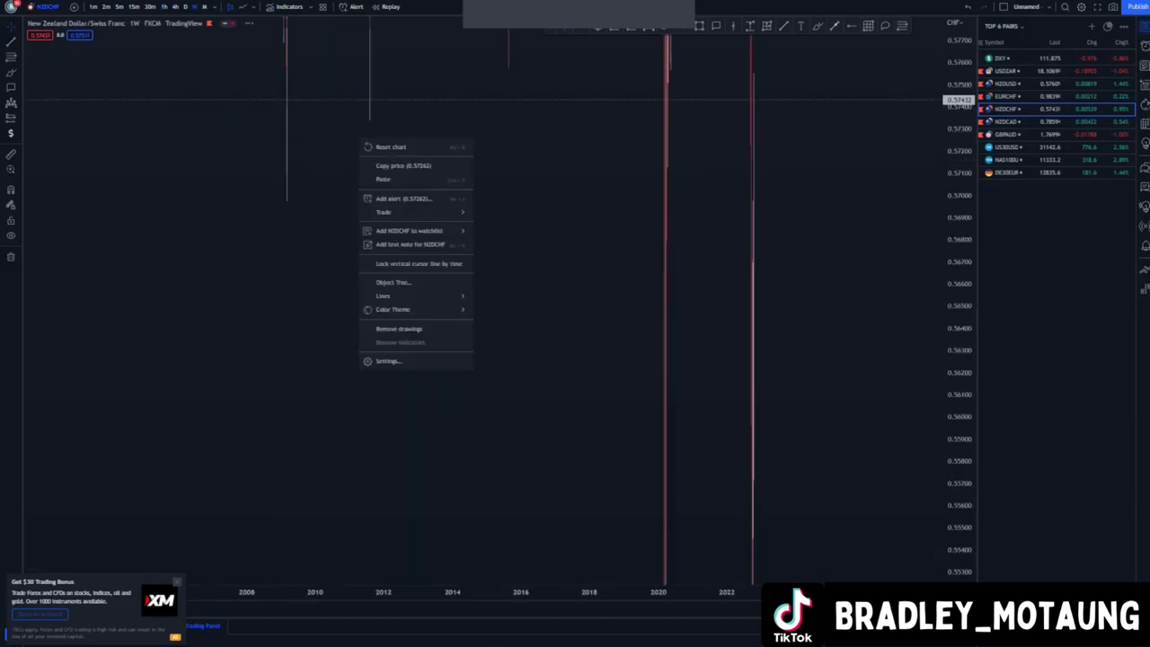
{"action": "left_click", "coordinate": [390, 146]}
On the weekly NZDCHF chart, place a horizontal ray at the early 2021 high, about 0.675
{"action": "scroll", "coordinate": [590, 301], "scroll_direction": "up", "scroll_amount": 4}
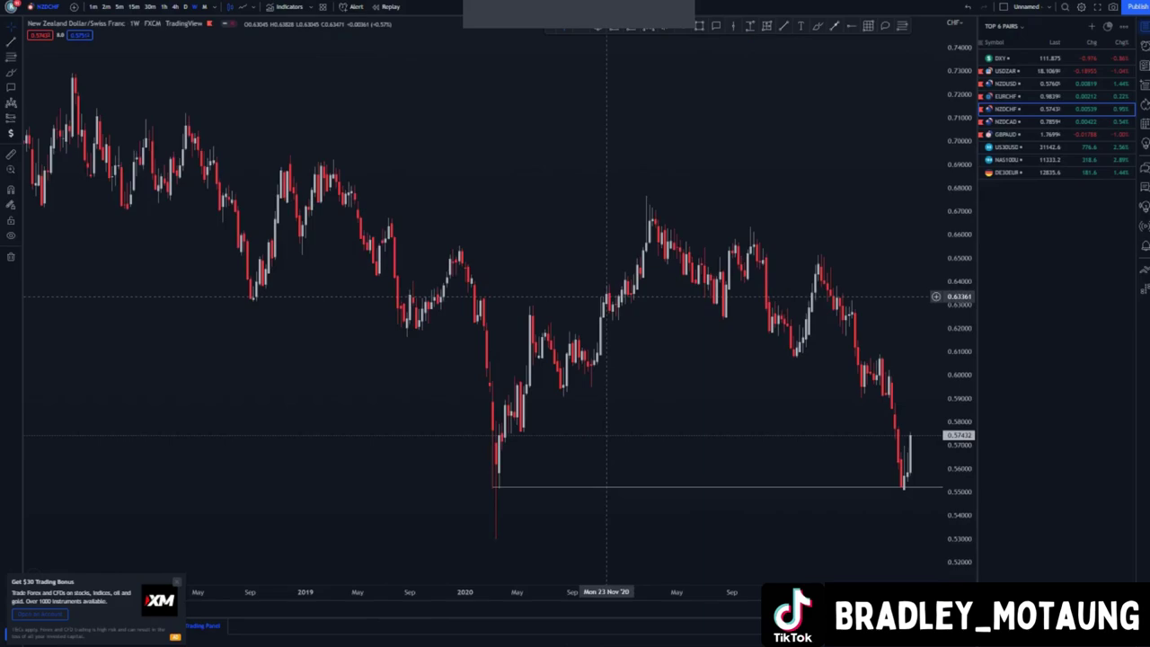
{"action": "scroll", "coordinate": [456, 304], "scroll_direction": "down", "scroll_amount": 6}
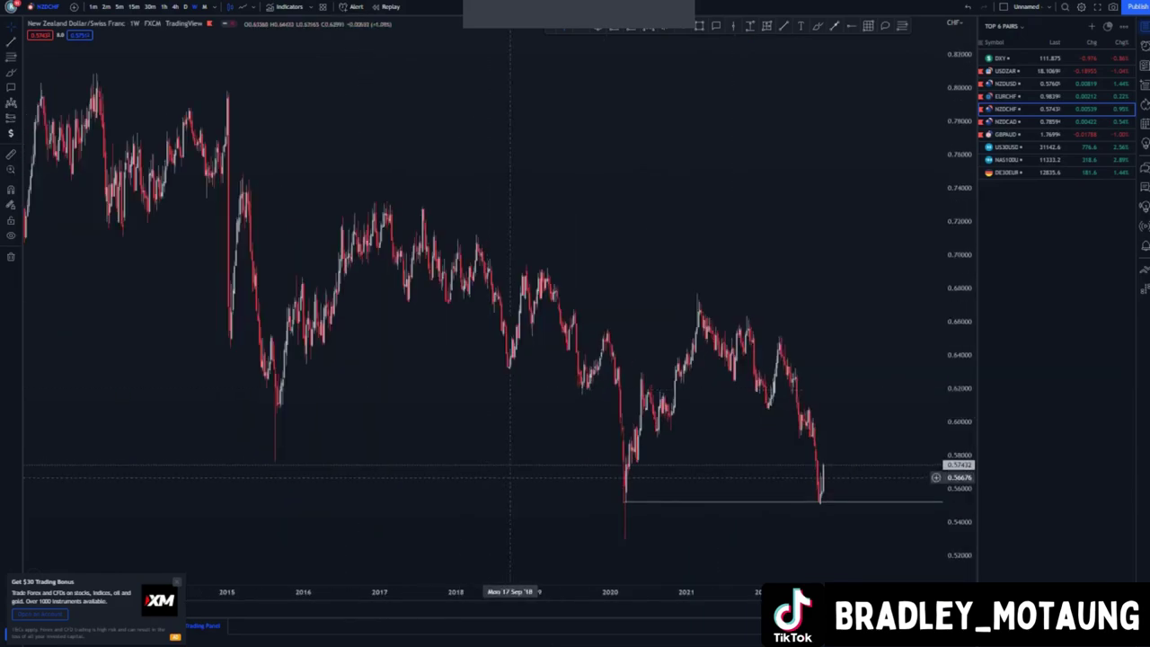
{"action": "left_click_drag", "start_coordinate": [960, 144], "coordinate": [960, 293]}
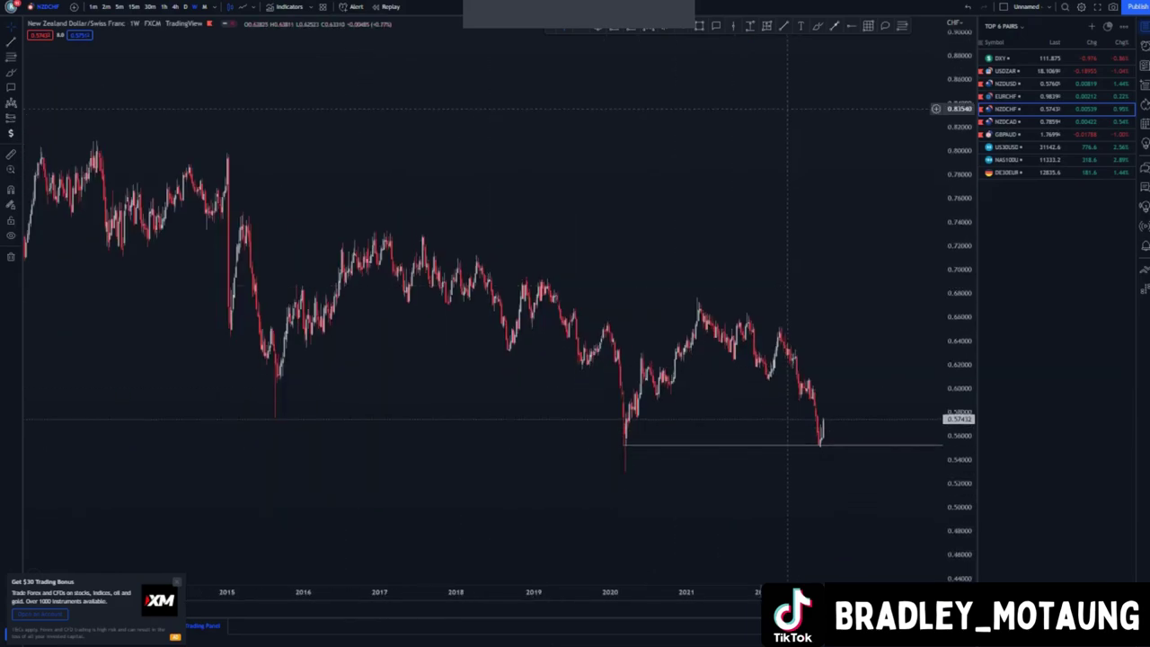
{"action": "left_click", "coordinate": [852, 26]}
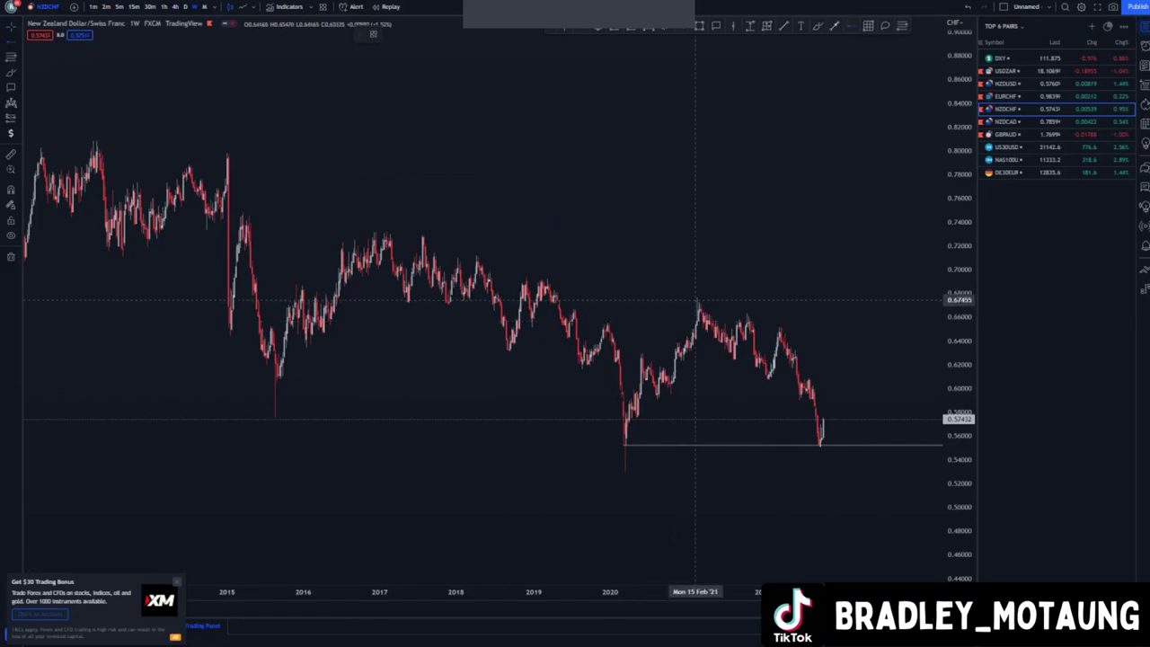
{"action": "left_click", "coordinate": [699, 300]}
Start an arrow from the current price at about 0.570 up towards the 2021 high at about 0.680, and cancel it
{"action": "left_click_drag", "start_coordinate": [667, 227], "coordinate": [509, 203]}
{"action": "scroll", "coordinate": [539, 261], "scroll_direction": "down", "scroll_amount": 4}
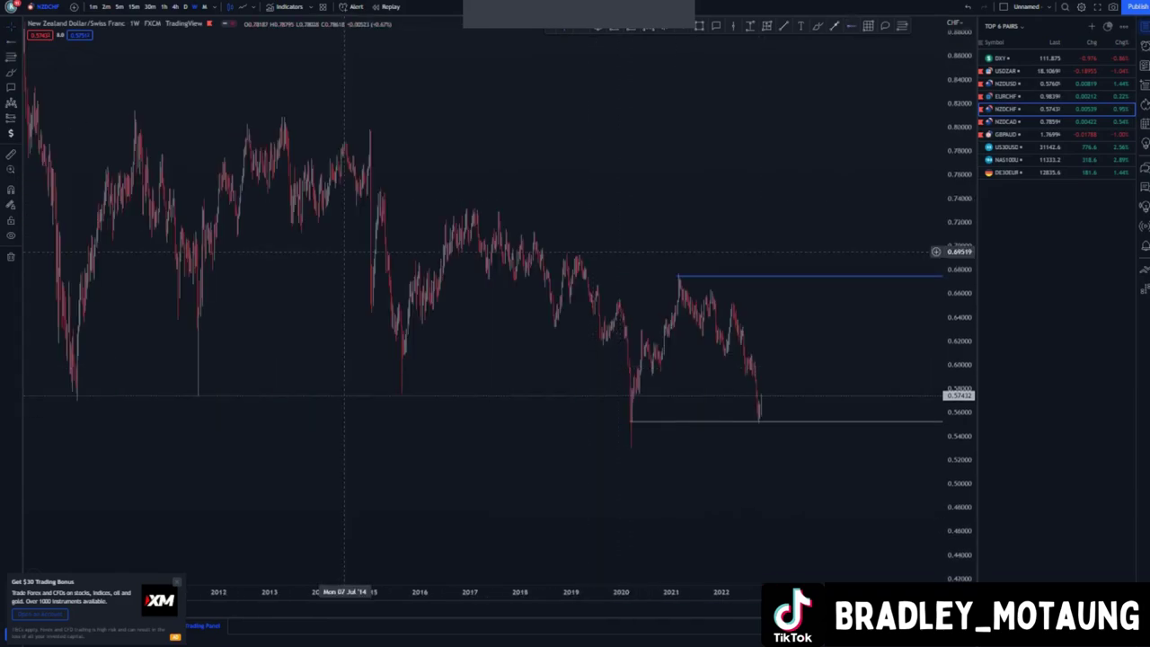
{"action": "scroll", "coordinate": [344, 252], "scroll_direction": "down", "scroll_amount": 3}
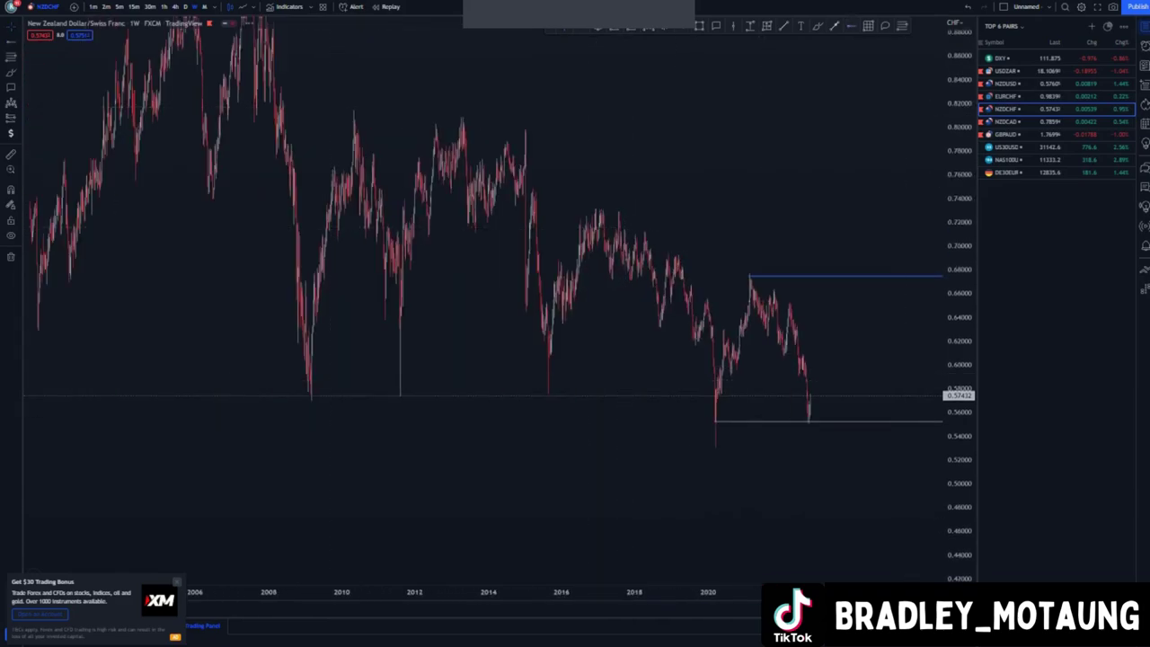
{"action": "scroll", "coordinate": [834, 357], "scroll_direction": "up", "scroll_amount": 4}
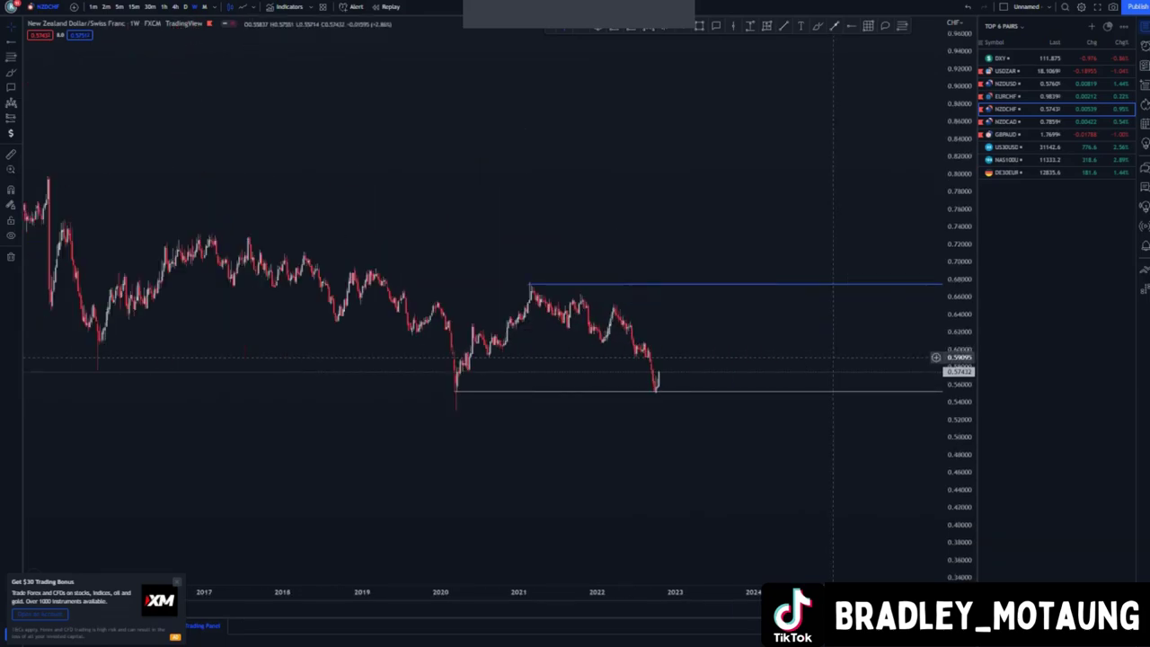
{"action": "scroll", "coordinate": [773, 63], "scroll_direction": "up", "scroll_amount": 2}
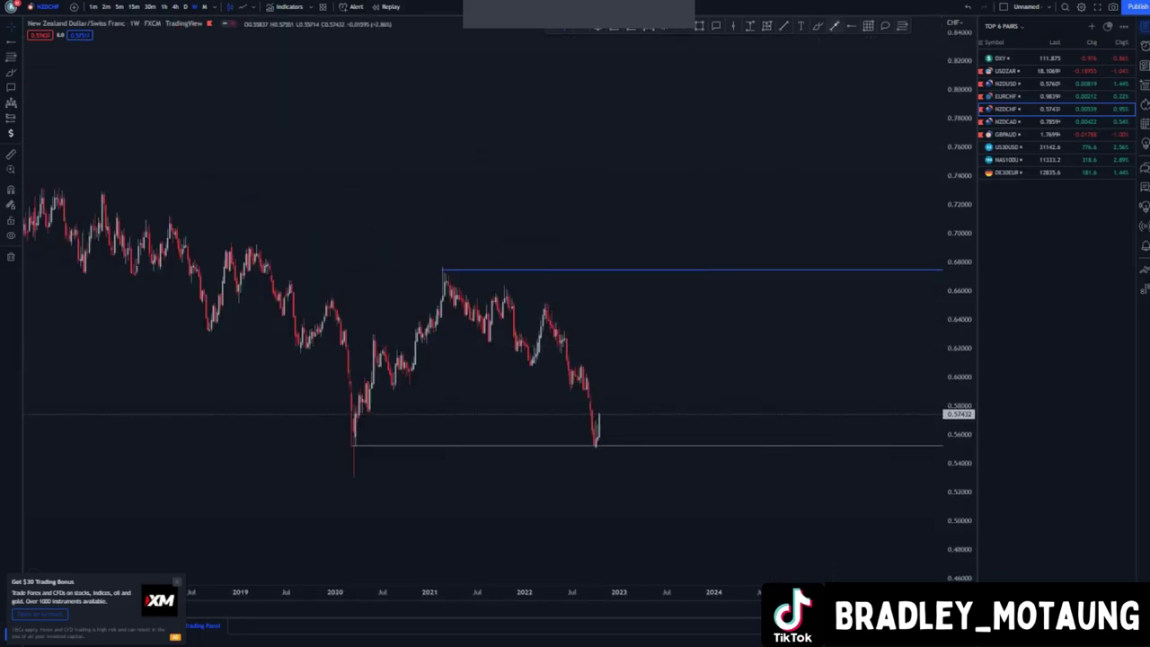
{"action": "left_click", "coordinate": [598, 423]}
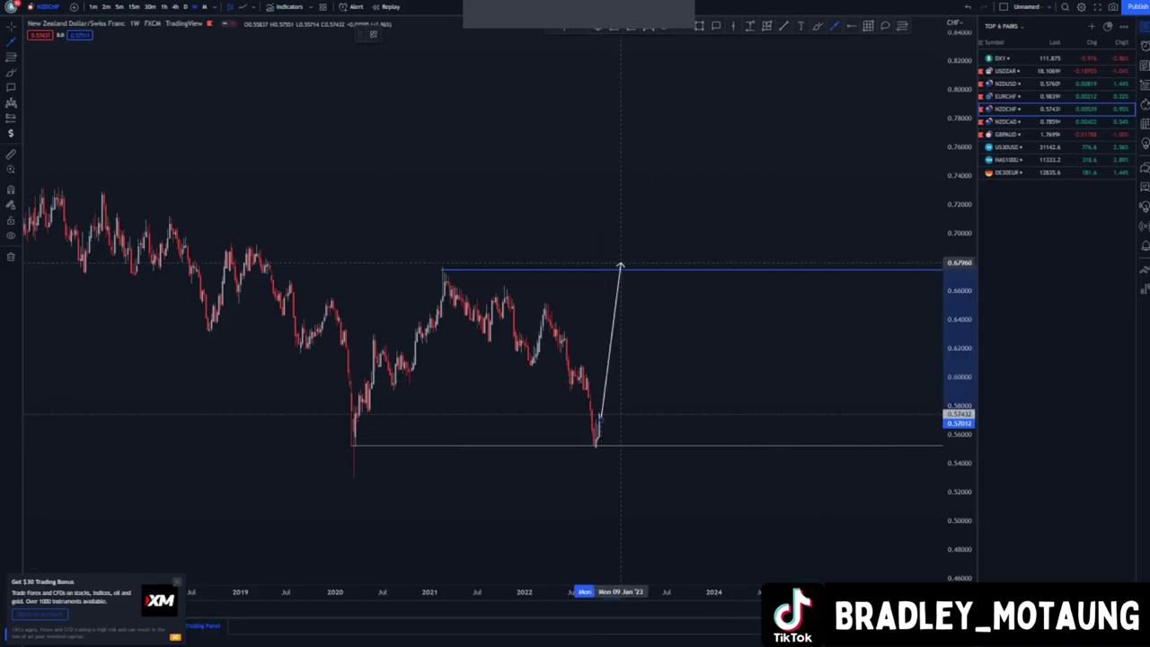
{"action": "key", "text": "Escape"}
Change the NZDCHF chart to the daily timeframe
{"action": "scroll", "coordinate": [605, 404], "scroll_direction": "up", "scroll_amount": 2}
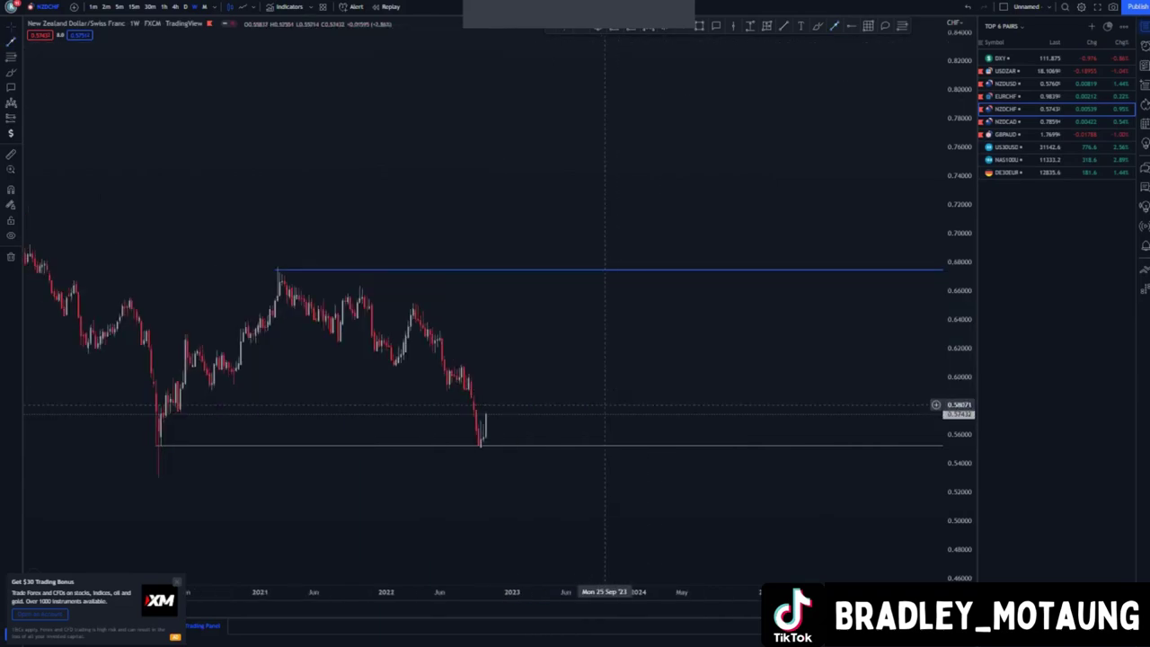
{"action": "scroll", "coordinate": [605, 405], "scroll_direction": "up", "scroll_amount": 3}
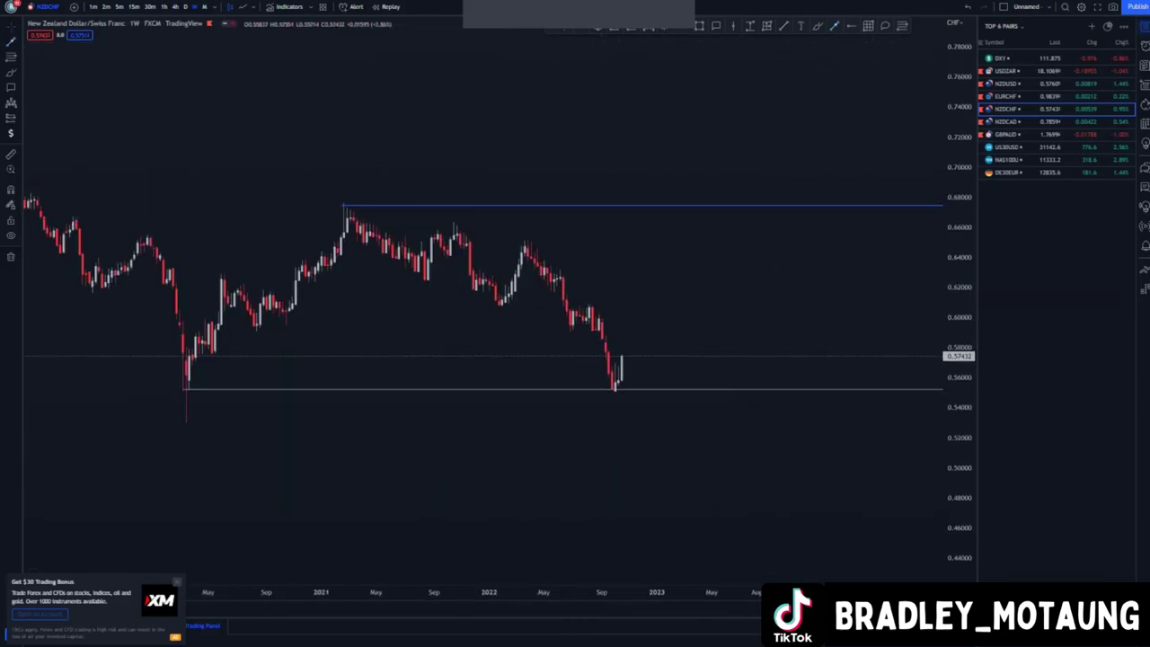
{"action": "scroll", "coordinate": [658, 391], "scroll_direction": "up", "scroll_amount": 3}
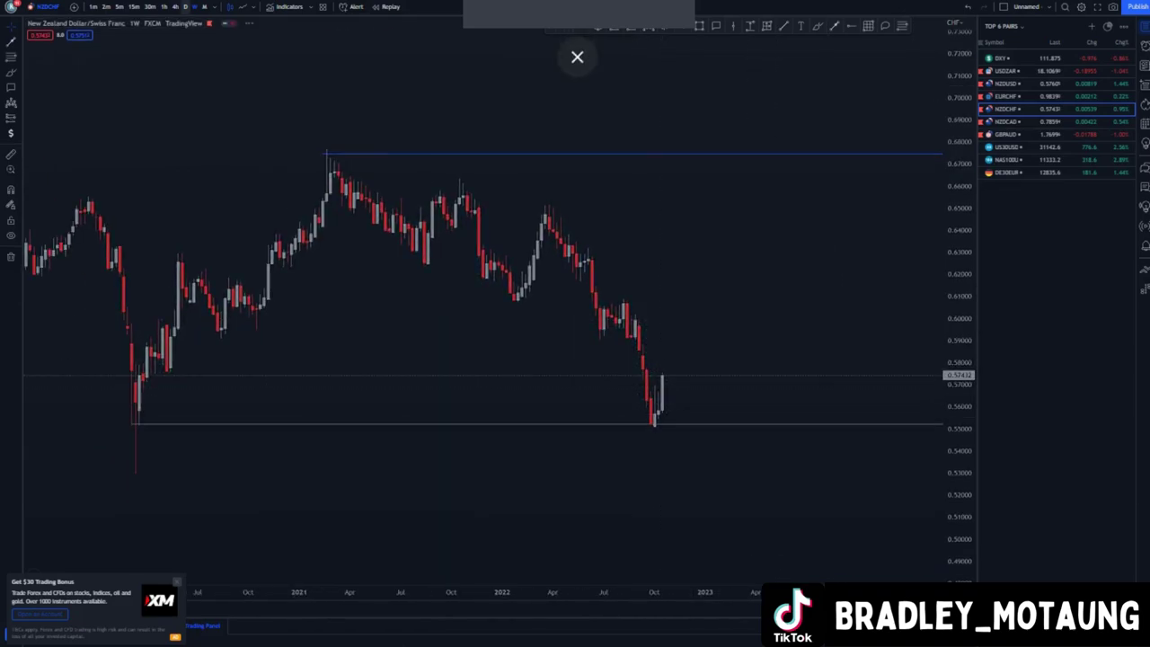
{"action": "left_click", "coordinate": [185, 6]}
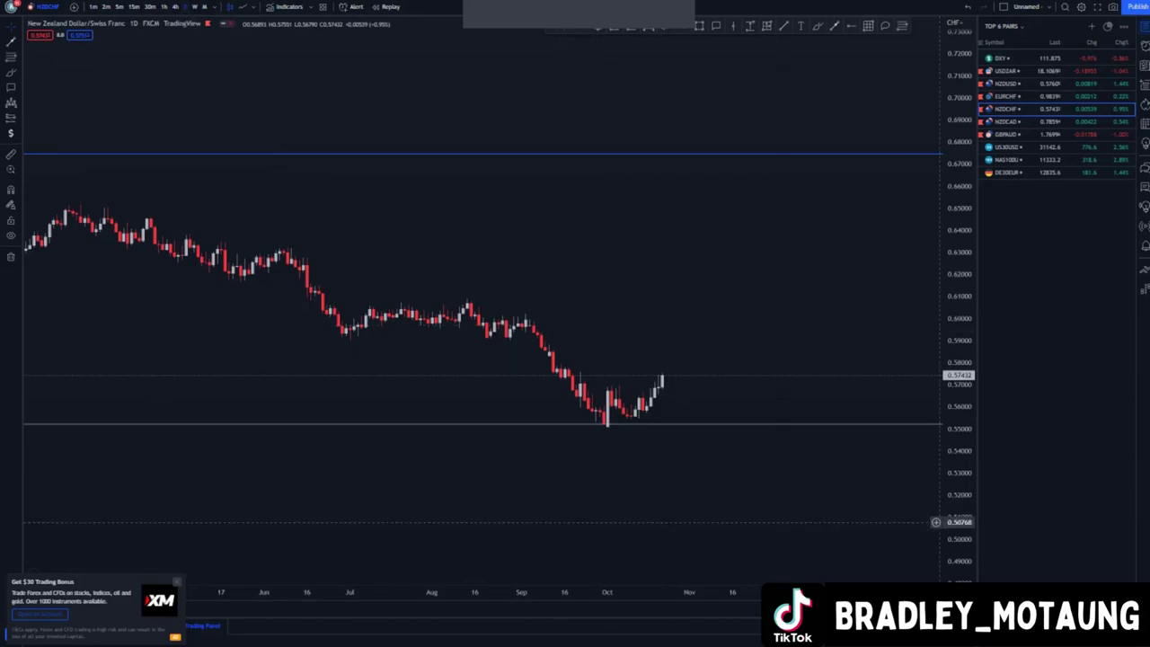
Draw a descending trendline from 31 March 2022 at about 0.651 over the falling highs to about 0.570
{"action": "scroll", "coordinate": [728, 242], "scroll_direction": "up", "scroll_amount": 3}
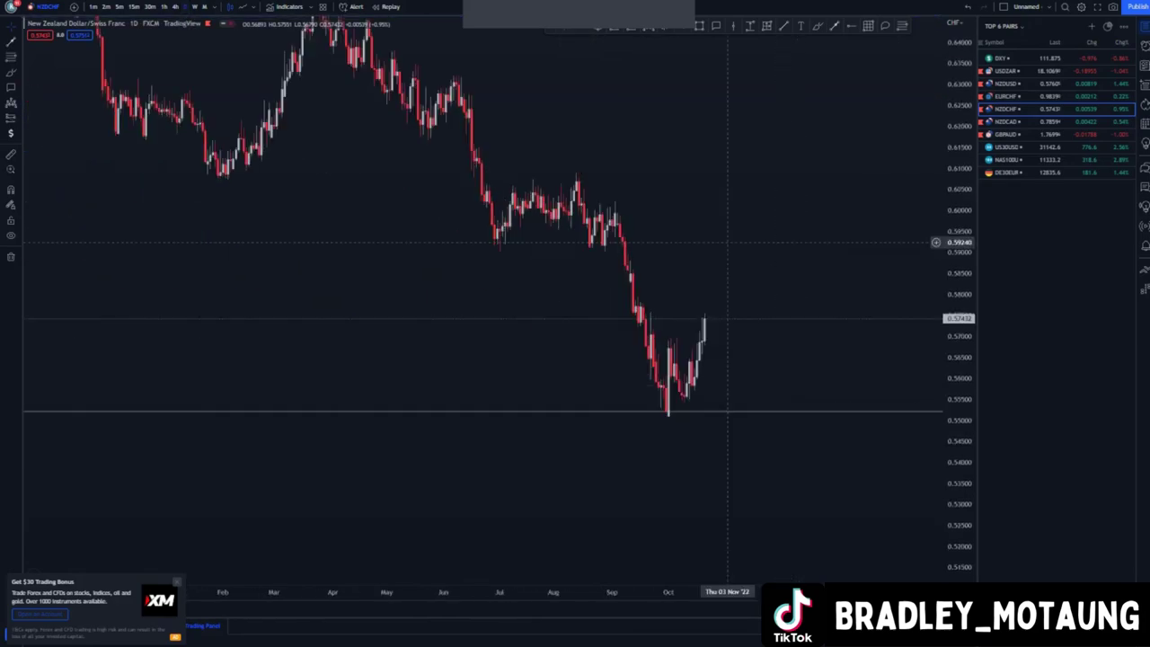
{"action": "left_click_drag", "start_coordinate": [960, 280], "coordinate": [960, 404]}
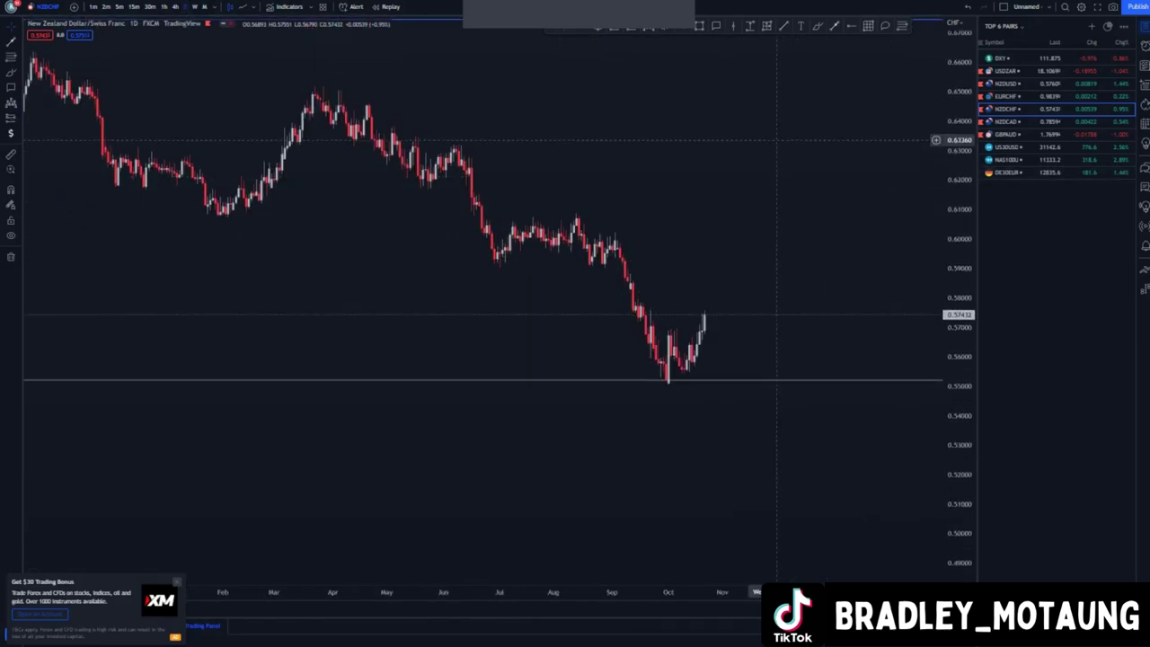
{"action": "left_click_drag", "start_coordinate": [762, 175], "coordinate": [760, 260]}
{"action": "left_click", "coordinate": [783, 25]}
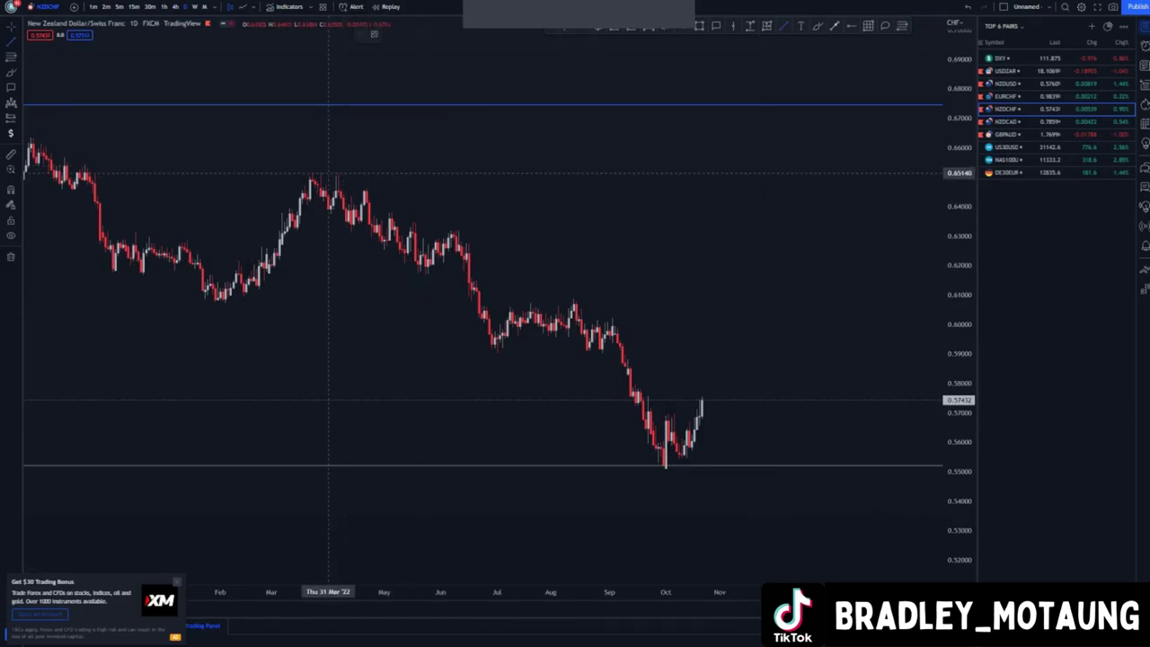
{"action": "left_click", "coordinate": [328, 173]}
{"action": "left_click", "coordinate": [789, 412]}
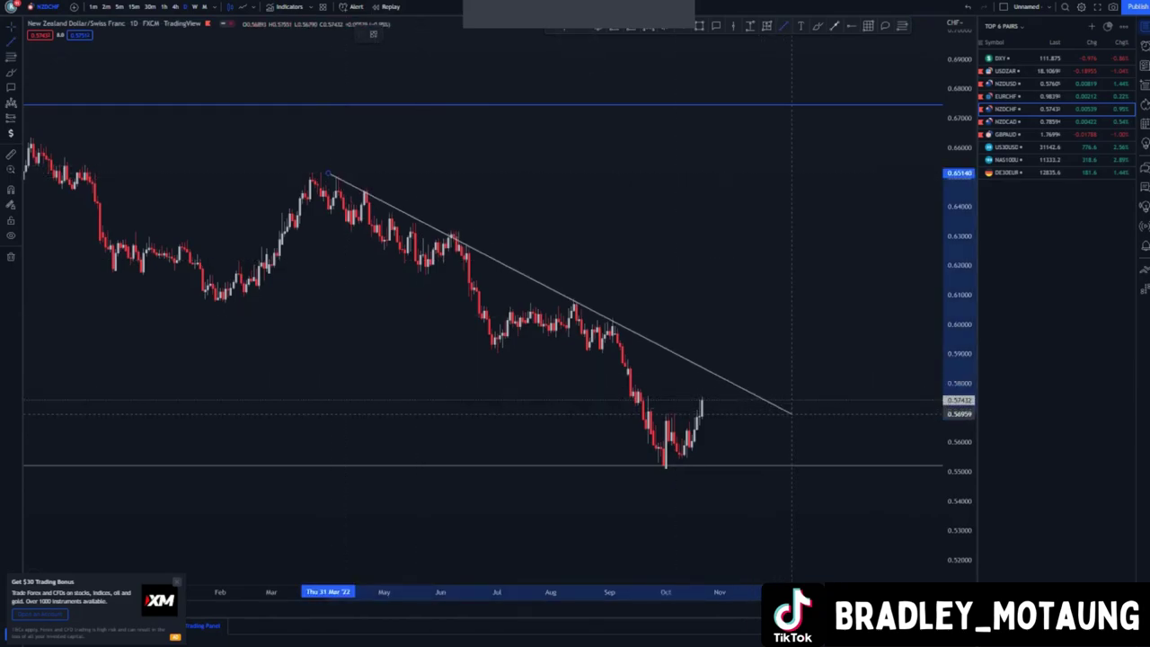
Adjust the descending trendline to start on 1 April 2022 at about 0.655 and end at about 0.567
{"action": "left_click_drag", "start_coordinate": [328, 173], "coordinate": [332, 163]}
{"action": "left_click", "coordinate": [641, 260]}
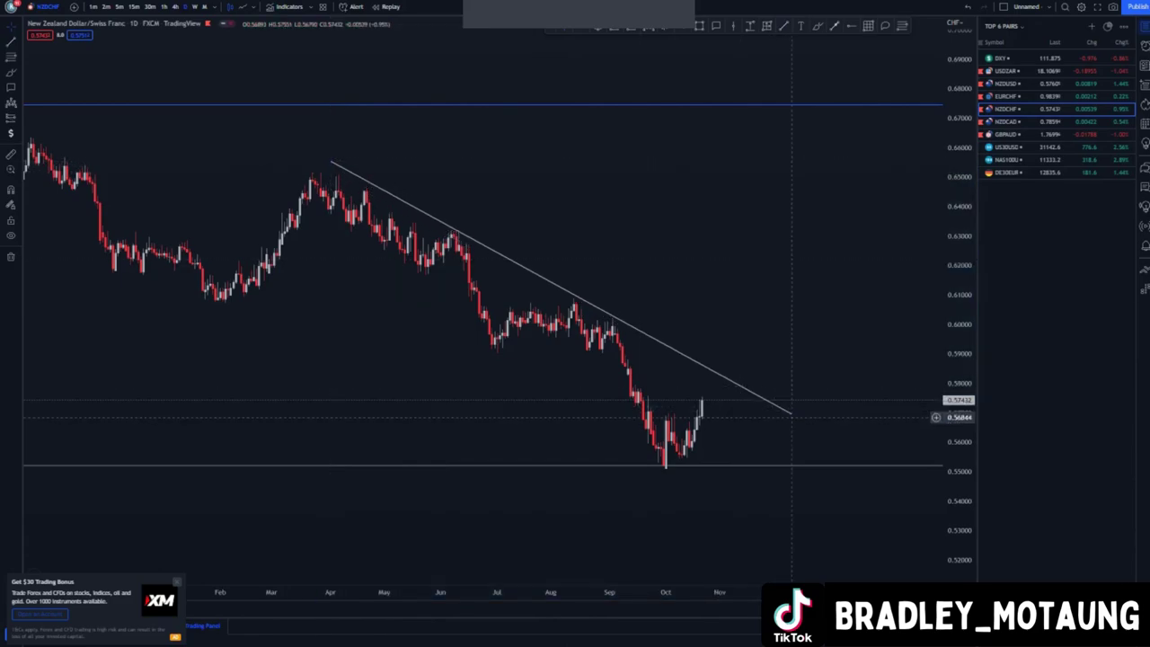
{"action": "left_click_drag", "start_coordinate": [793, 415], "coordinate": [794, 422]}
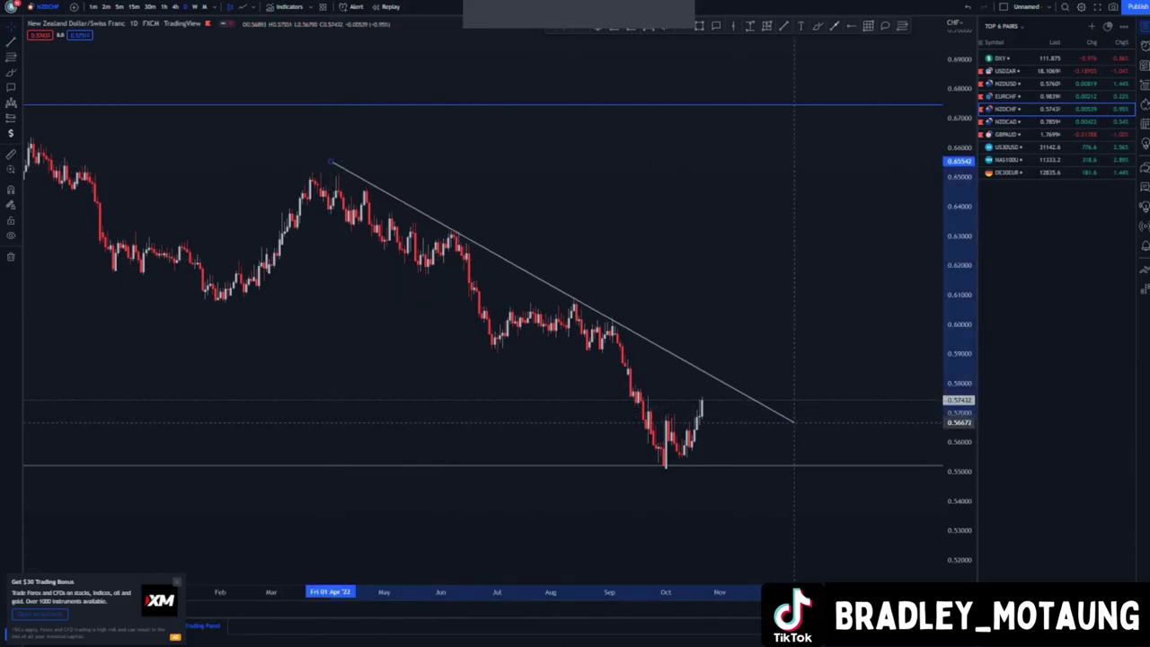
Draw a lower descending trendline from 22 February 2022 at about 0.616 through the October low to 9 November 2022 at about 0.541
{"action": "left_click", "coordinate": [794, 309]}
{"action": "left_click", "coordinate": [784, 26]}
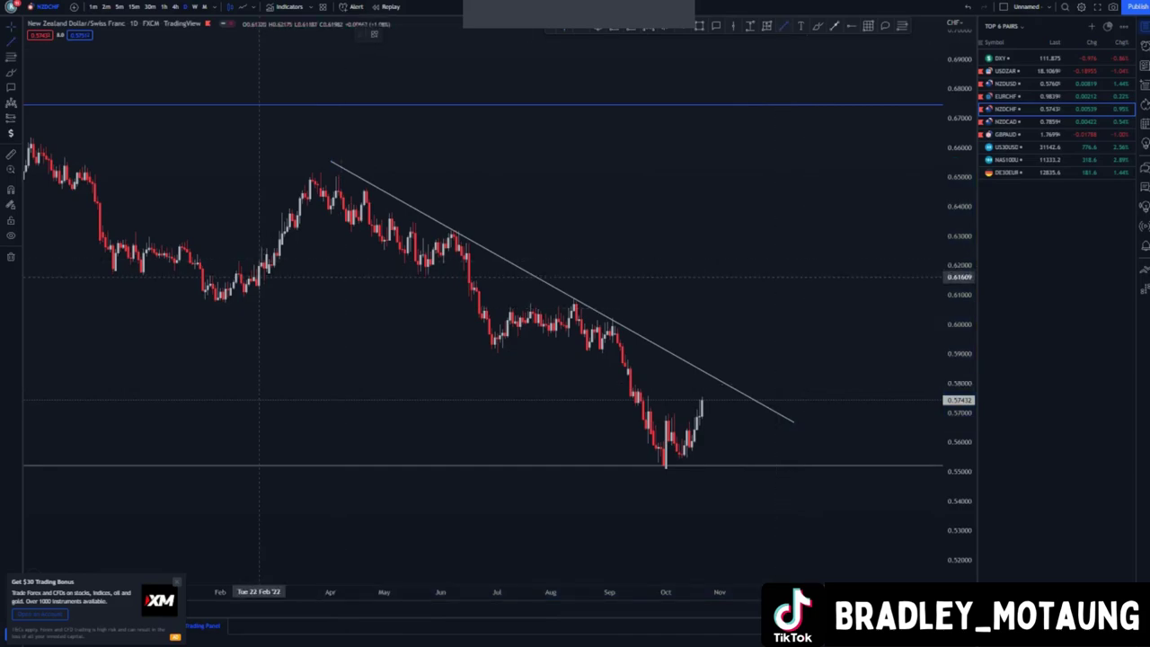
{"action": "left_click", "coordinate": [257, 290]}
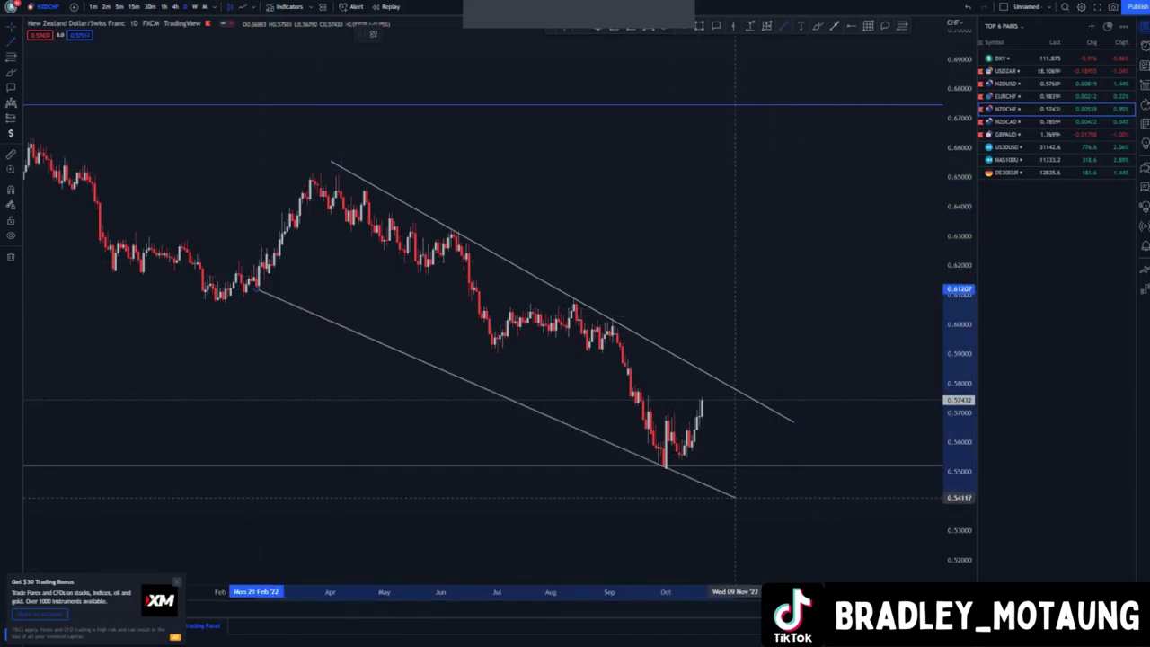
{"action": "left_click", "coordinate": [736, 497]}
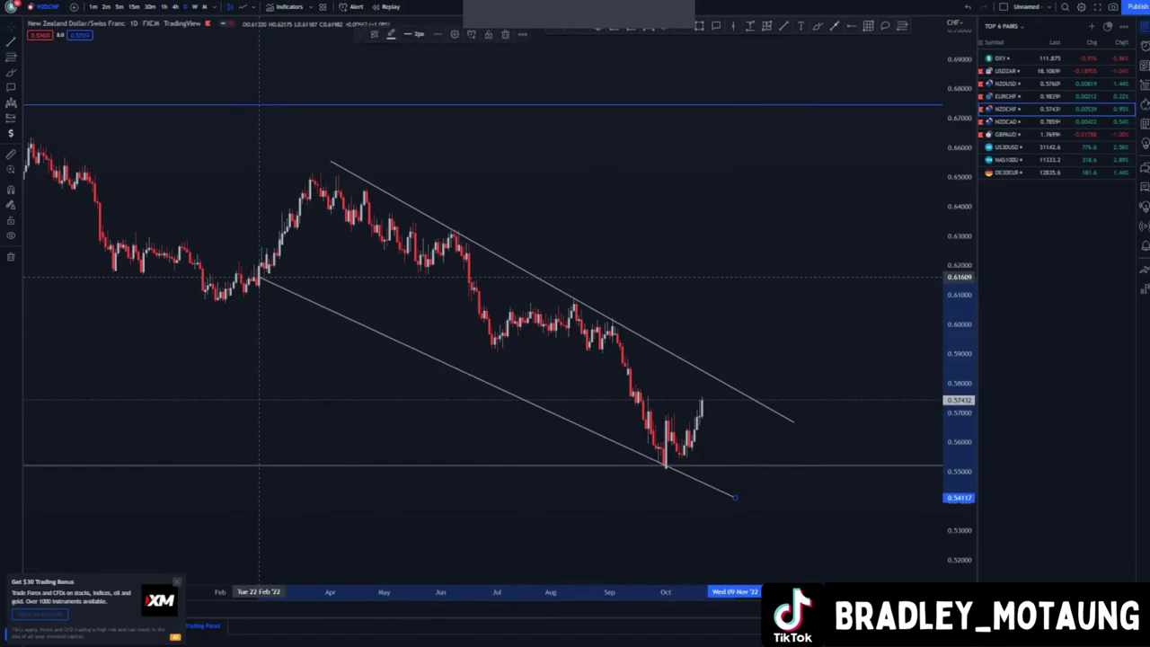
{"action": "left_click", "coordinate": [674, 128]}
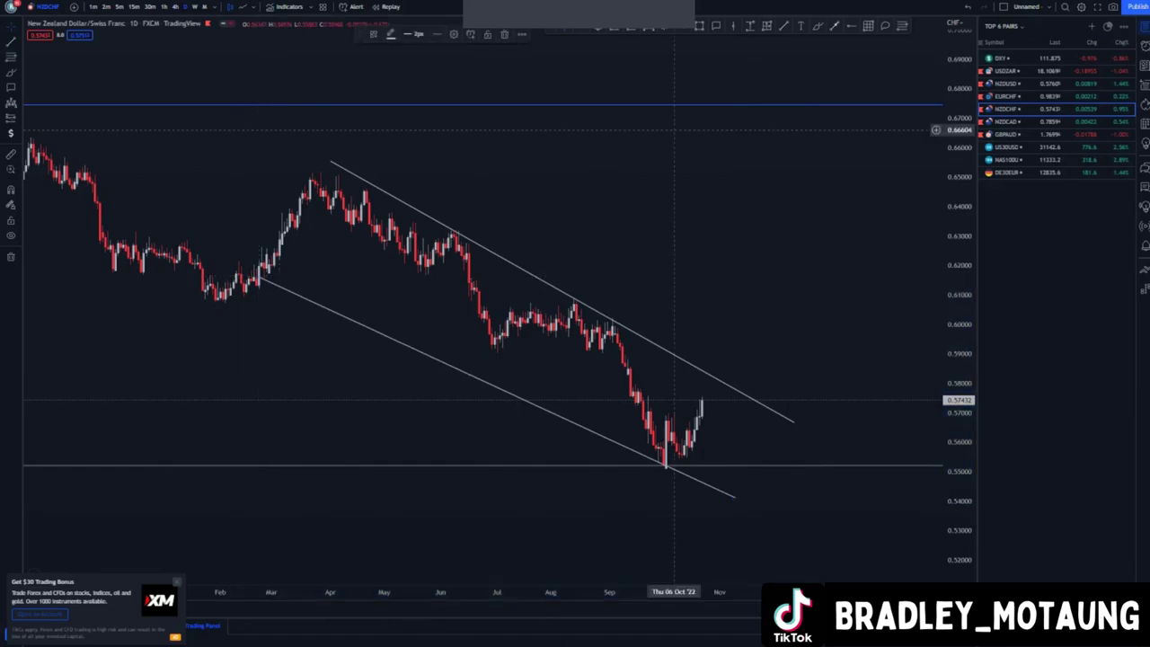
Draw a horizontal ray from the March 2022 high at about 0.651
{"action": "left_click", "coordinate": [315, 173]}
{"action": "scroll", "coordinate": [722, 306], "scroll_direction": "down", "scroll_amount": 3}
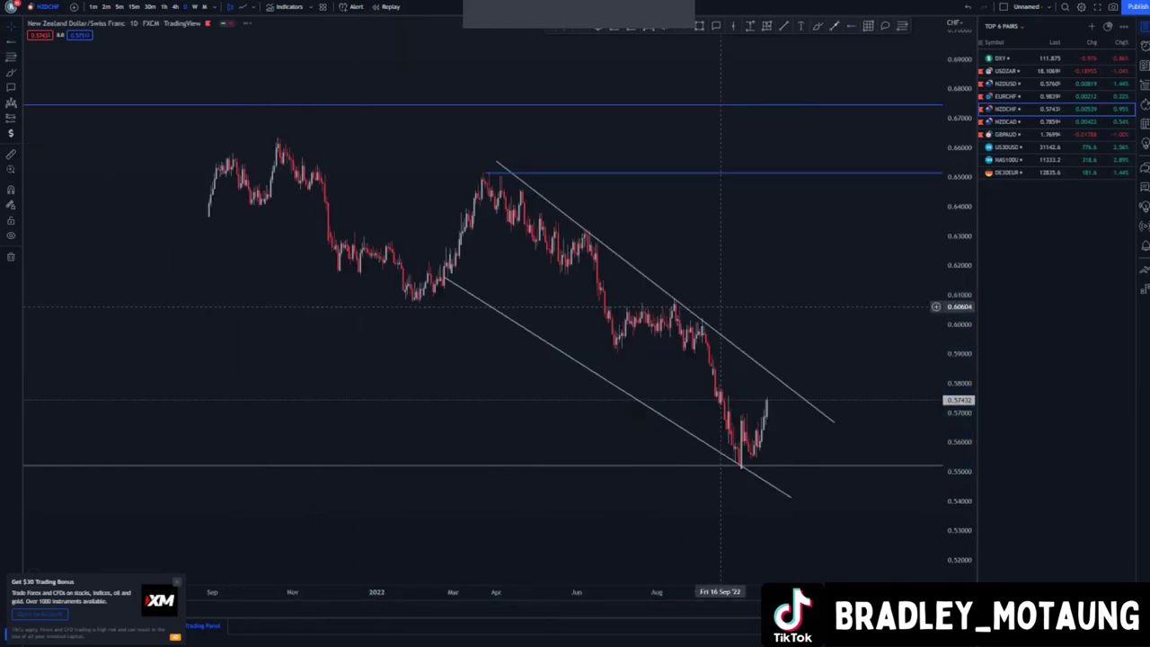
{"action": "left_click_drag", "start_coordinate": [567, 207], "coordinate": [563, 204]}
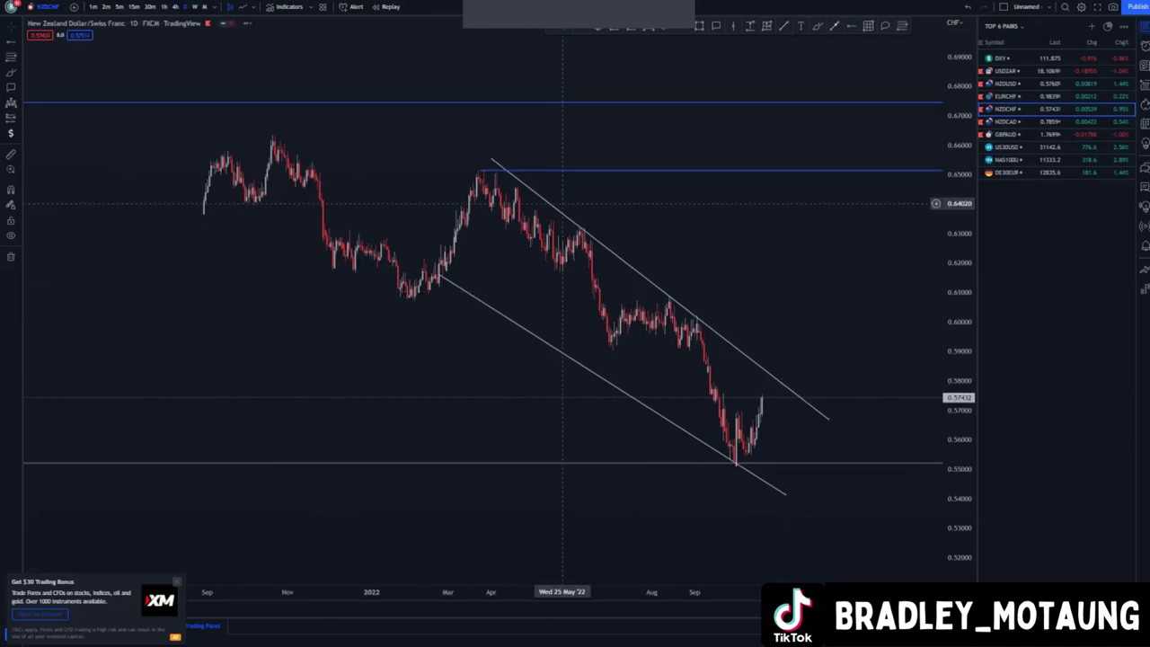
Change the NZDCHF chart to the four-hour timeframe and stretch its price scale around the channel
{"action": "left_click", "coordinate": [175, 6]}
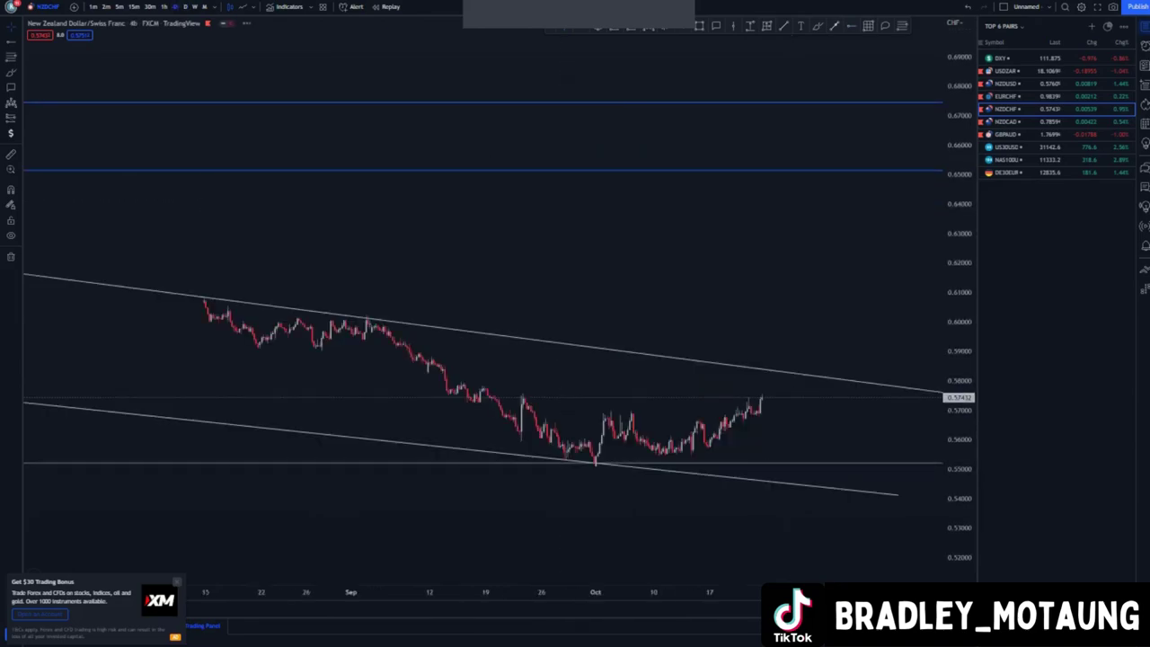
{"action": "left_click_drag", "start_coordinate": [959, 518], "coordinate": [959, 382]}
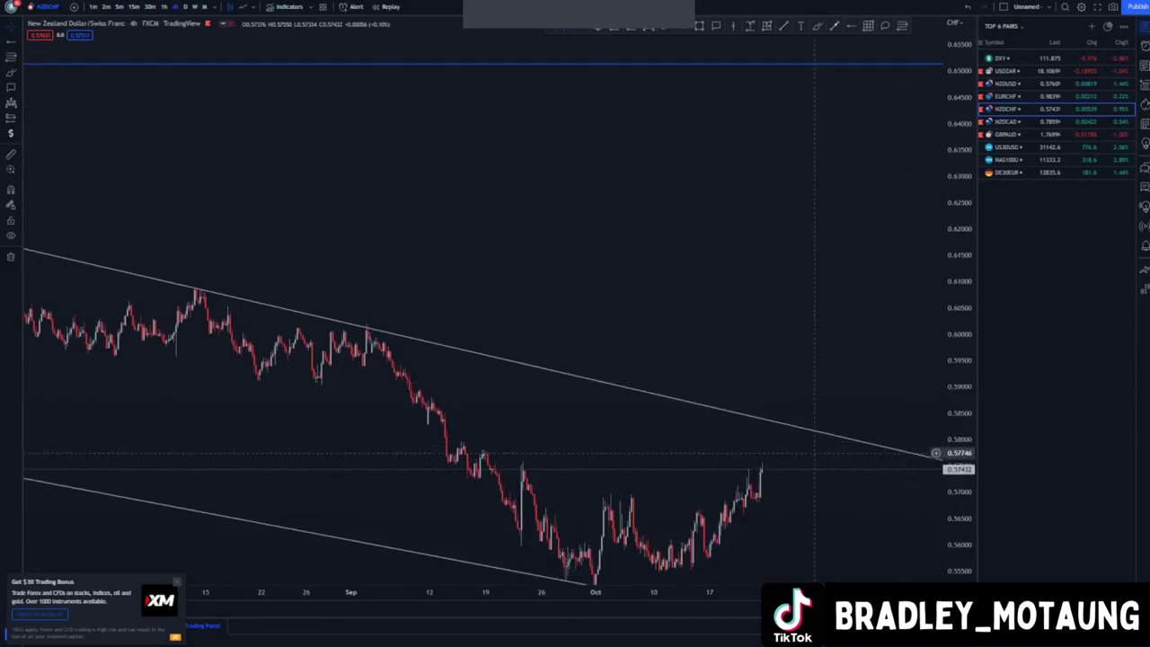
{"action": "left_click_drag", "start_coordinate": [785, 400], "coordinate": [628, 237]}
{"action": "scroll", "coordinate": [710, 341], "scroll_direction": "down", "scroll_amount": 5}
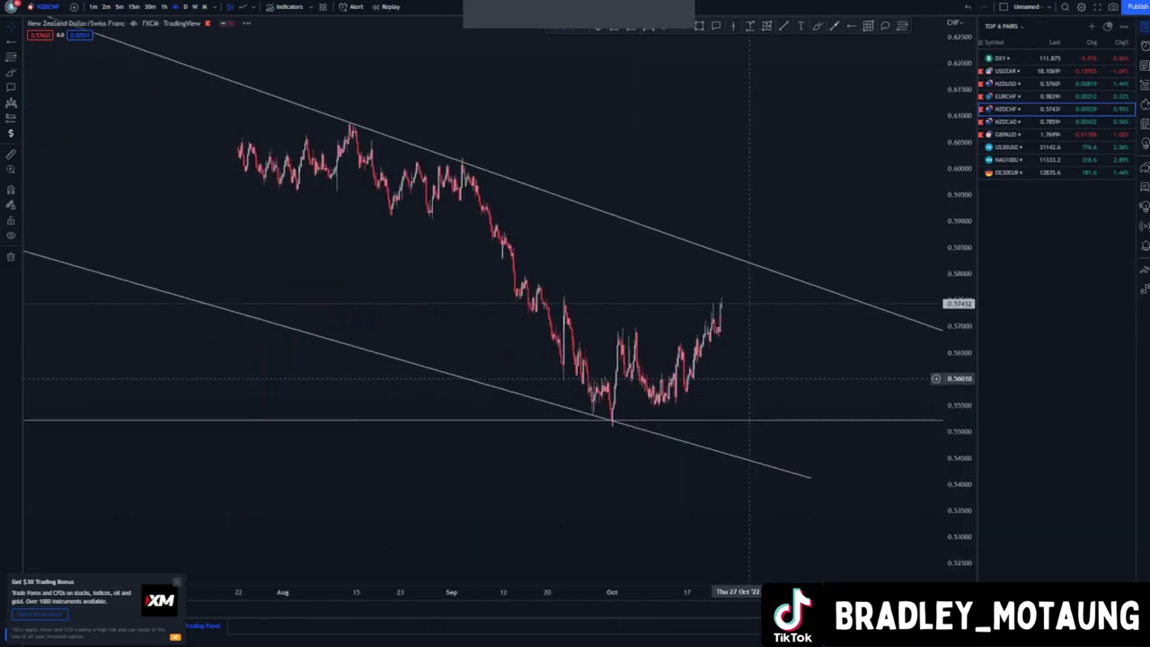
{"action": "left_click_drag", "start_coordinate": [730, 333], "coordinate": [467, 339]}
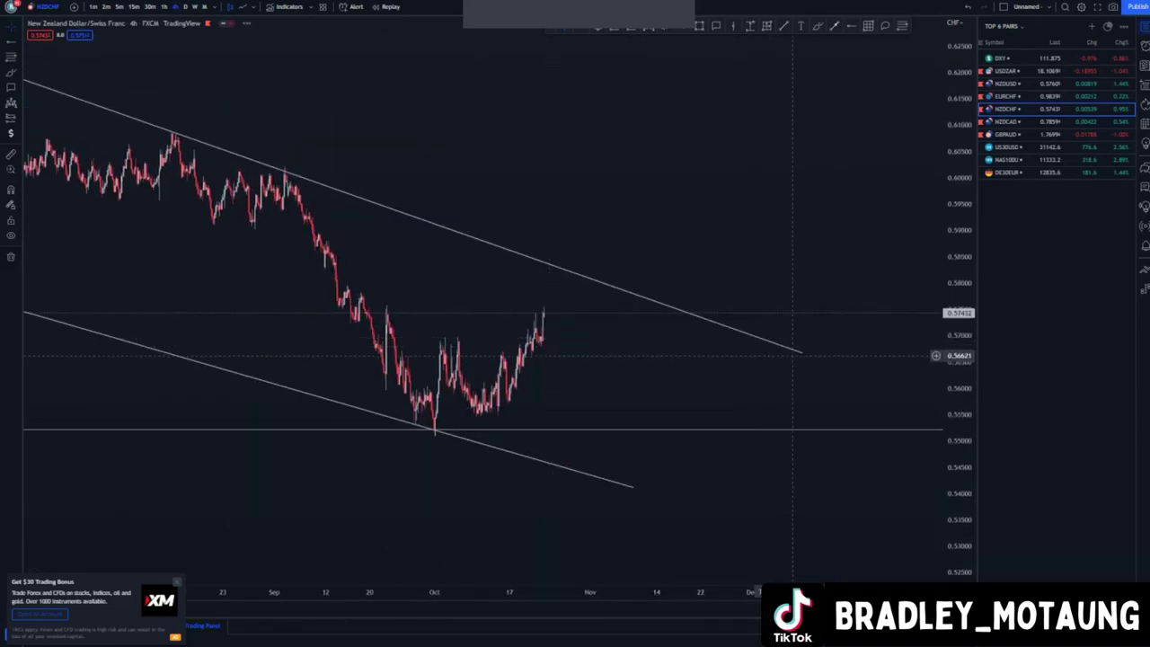
Draw a horizontal ray from the late-September 2022 swing high at about 0.576
{"action": "mouse_move", "coordinate": [804, 352]}
{"action": "left_mouse_down"}
{"action": "mouse_move", "coordinate": [818, 349]}
{"action": "mouse_move", "coordinate": [799, 360]}
{"action": "mouse_move", "coordinate": [821, 360]}
{"action": "left_mouse_up"}
{"action": "left_click", "coordinate": [688, 364]}
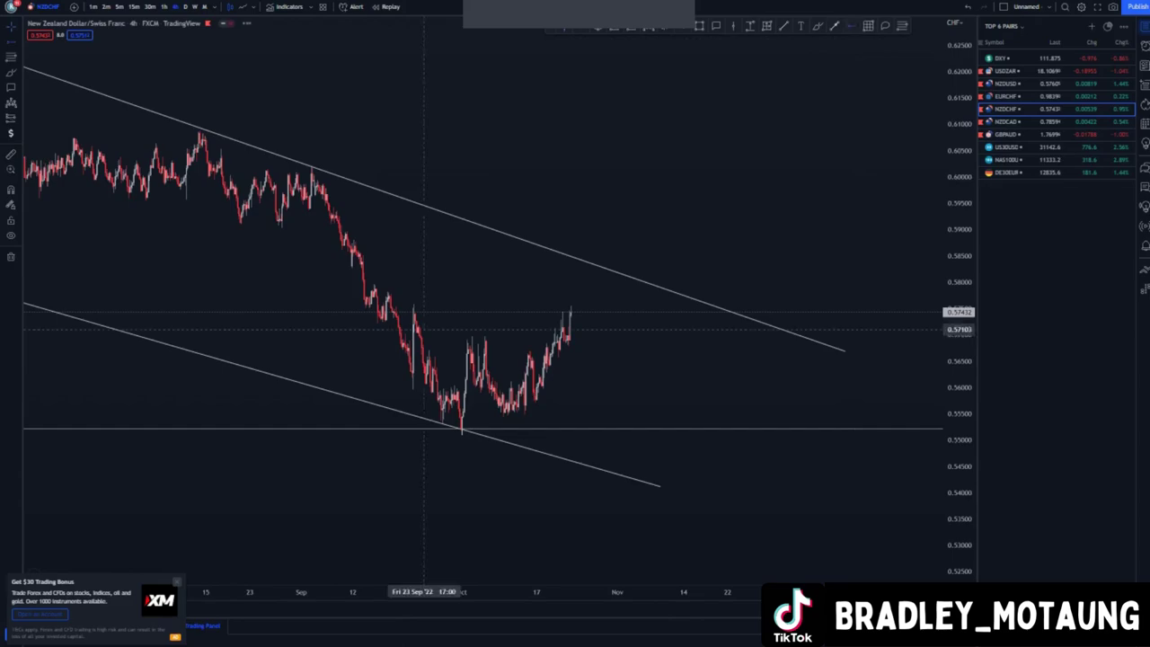
{"action": "left_click", "coordinate": [412, 307]}
{"action": "left_click", "coordinate": [617, 370]}
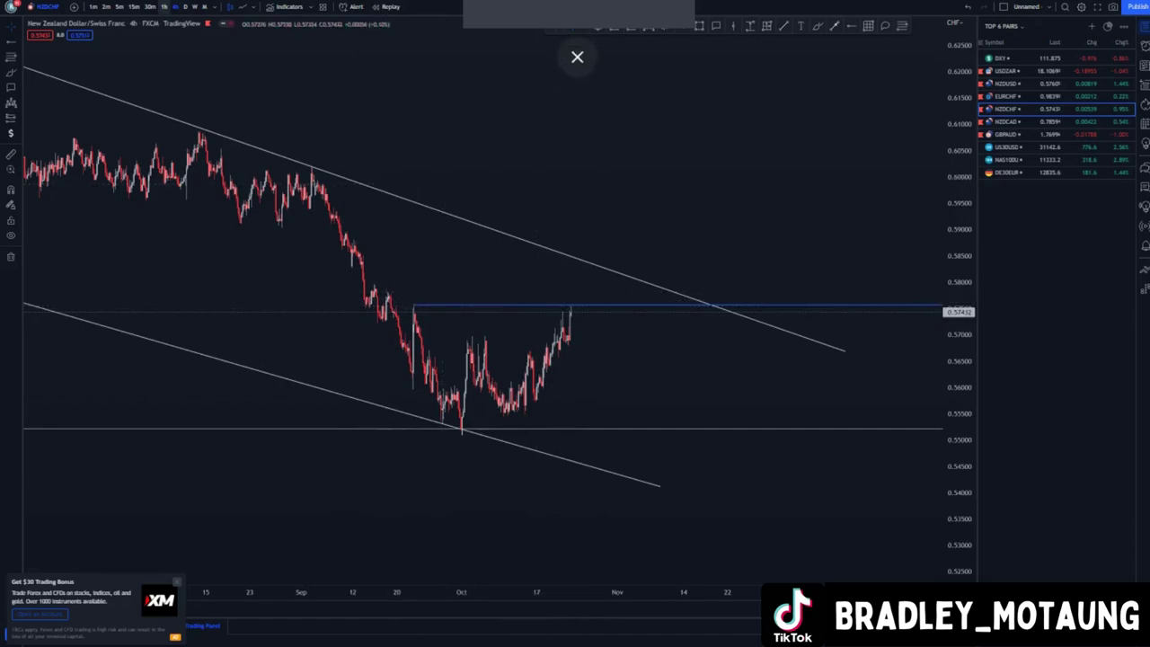
Change the chart to the one-hour timeframe and draw a horizontal ray from the 30 September low at about 0.551
{"action": "left_click", "coordinate": [164, 8]}
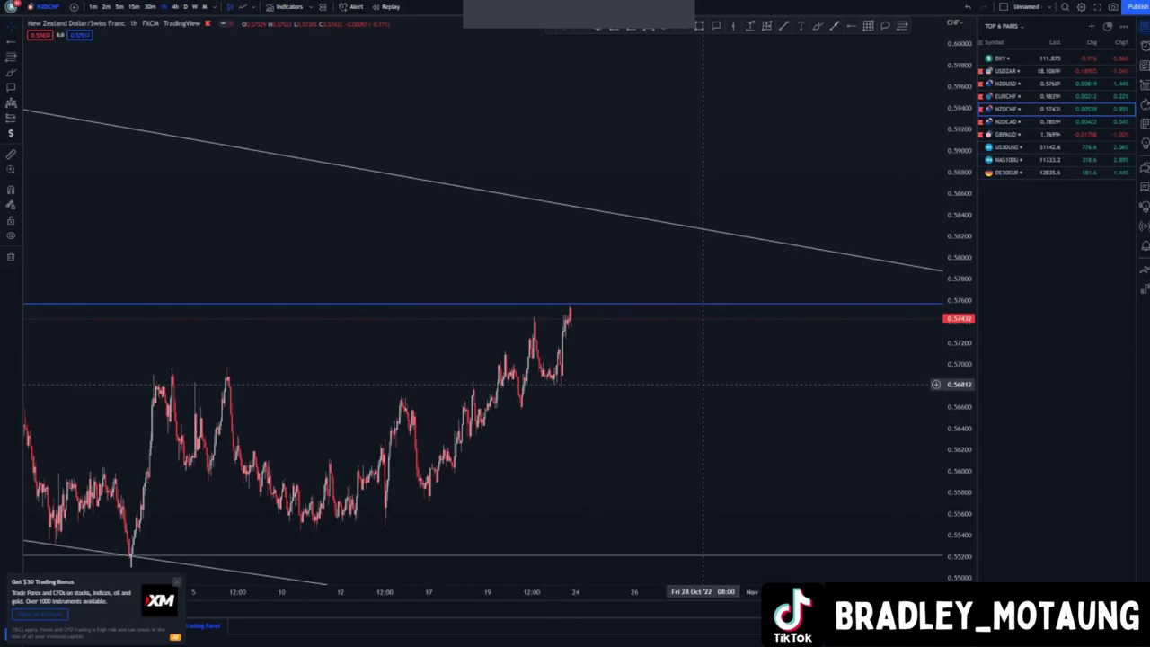
{"action": "scroll", "coordinate": [773, 317], "scroll_direction": "down", "scroll_amount": 2}
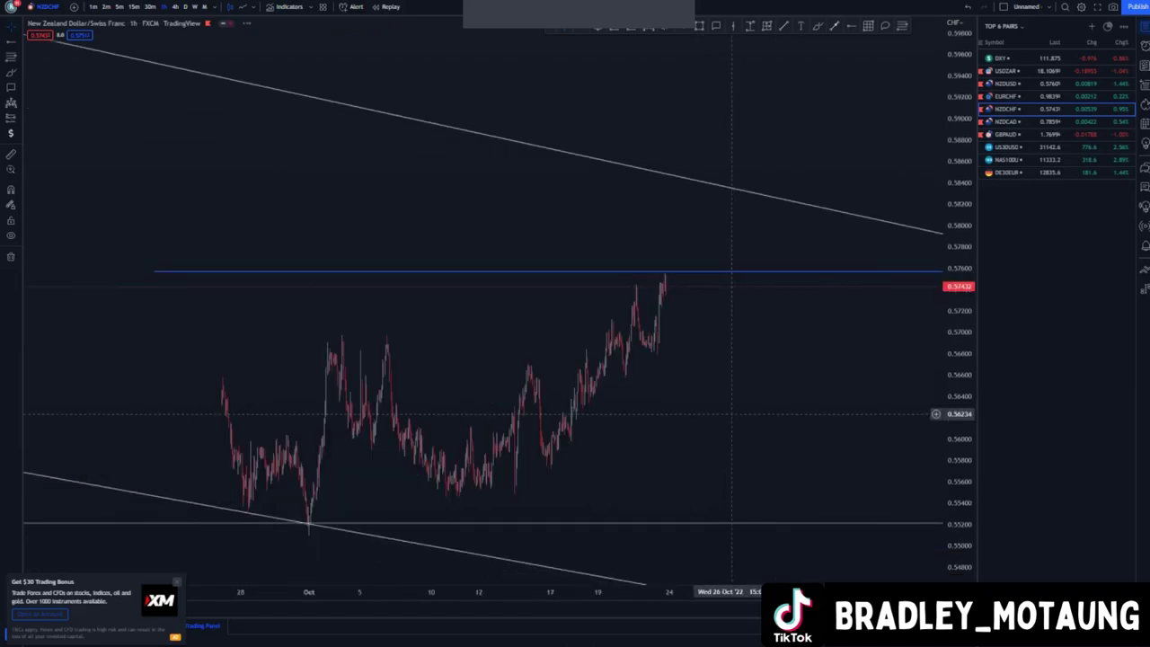
{"action": "left_click_drag", "start_coordinate": [604, 367], "coordinate": [618, 335]}
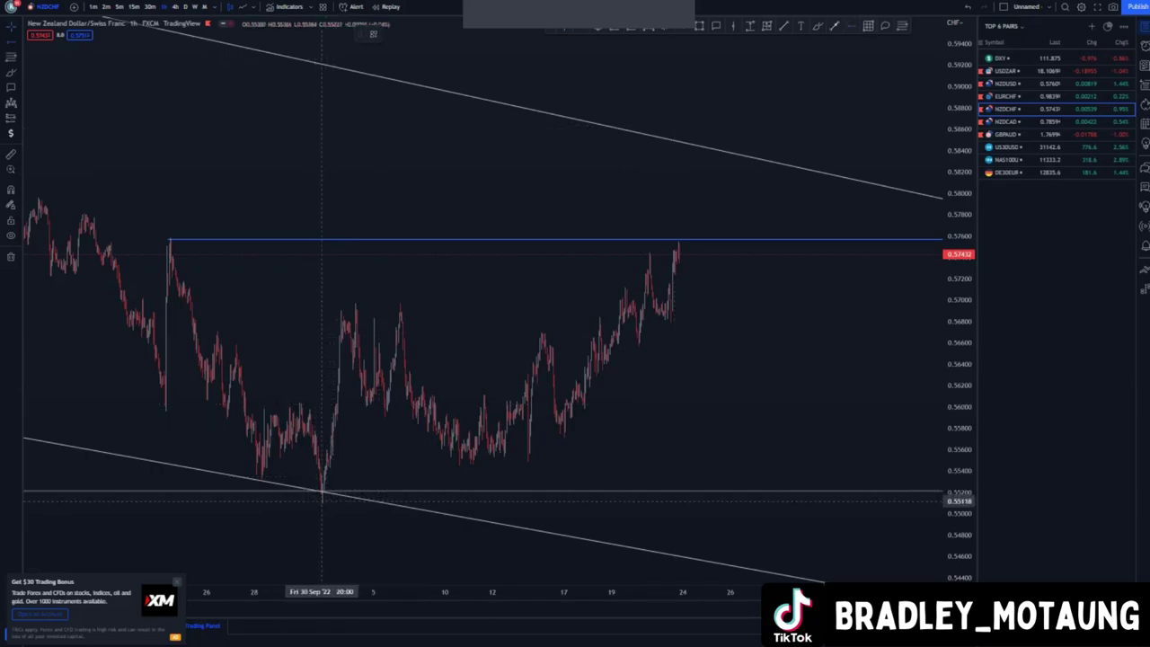
{"action": "left_click", "coordinate": [321, 500]}
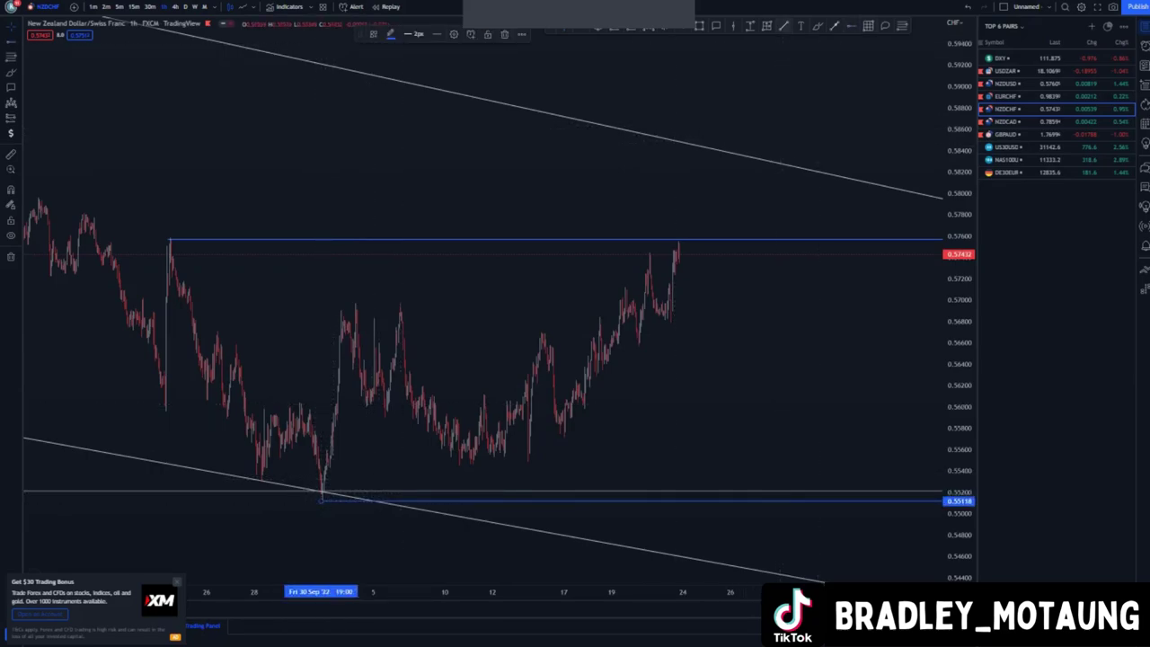
Draw a rising trendline over the October highs from 14 October at about 0.567 to 21 October at about 0.576
{"action": "left_click", "coordinate": [541, 339]}
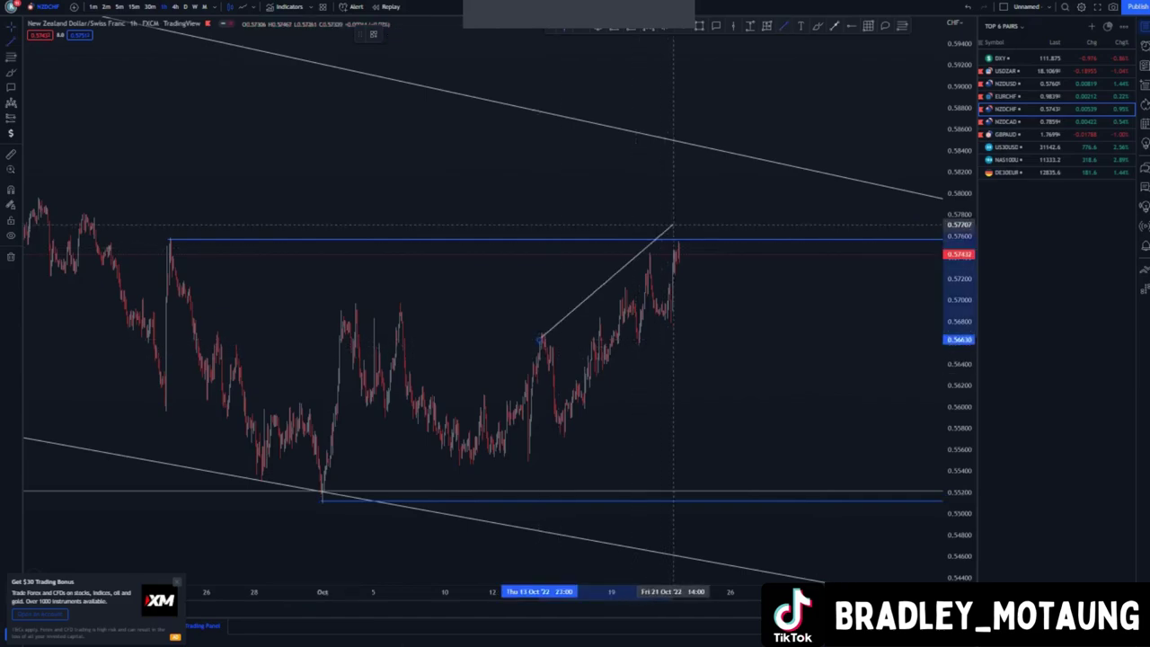
{"action": "left_click", "coordinate": [678, 233]}
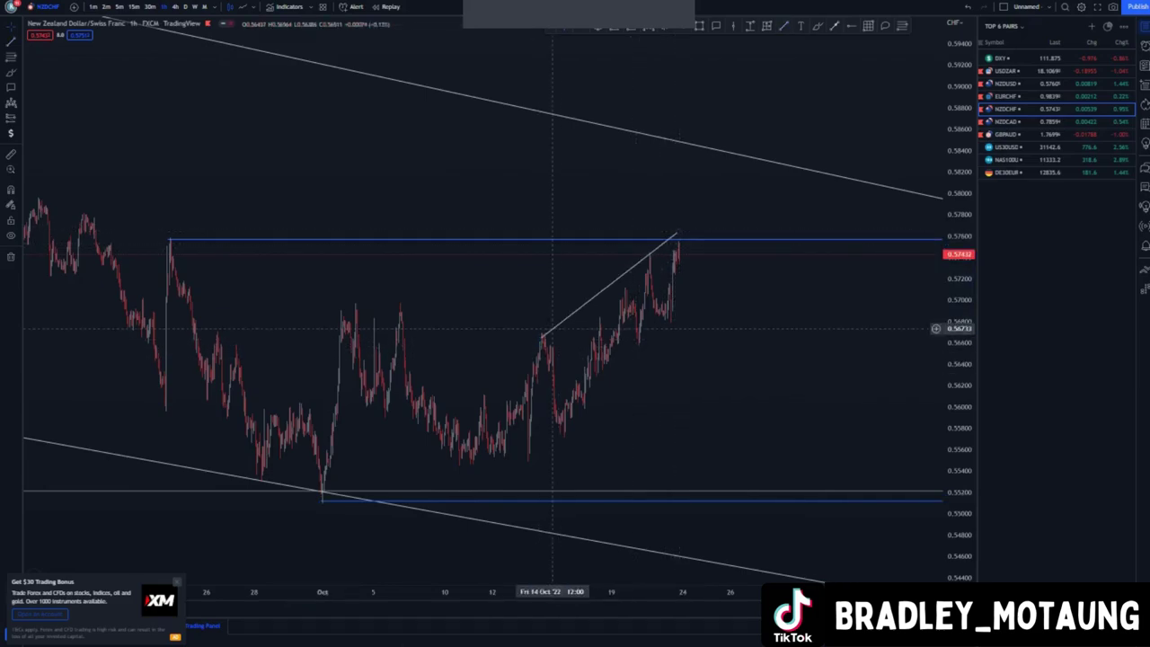
{"action": "left_click_drag", "start_coordinate": [537, 340], "coordinate": [541, 335]}
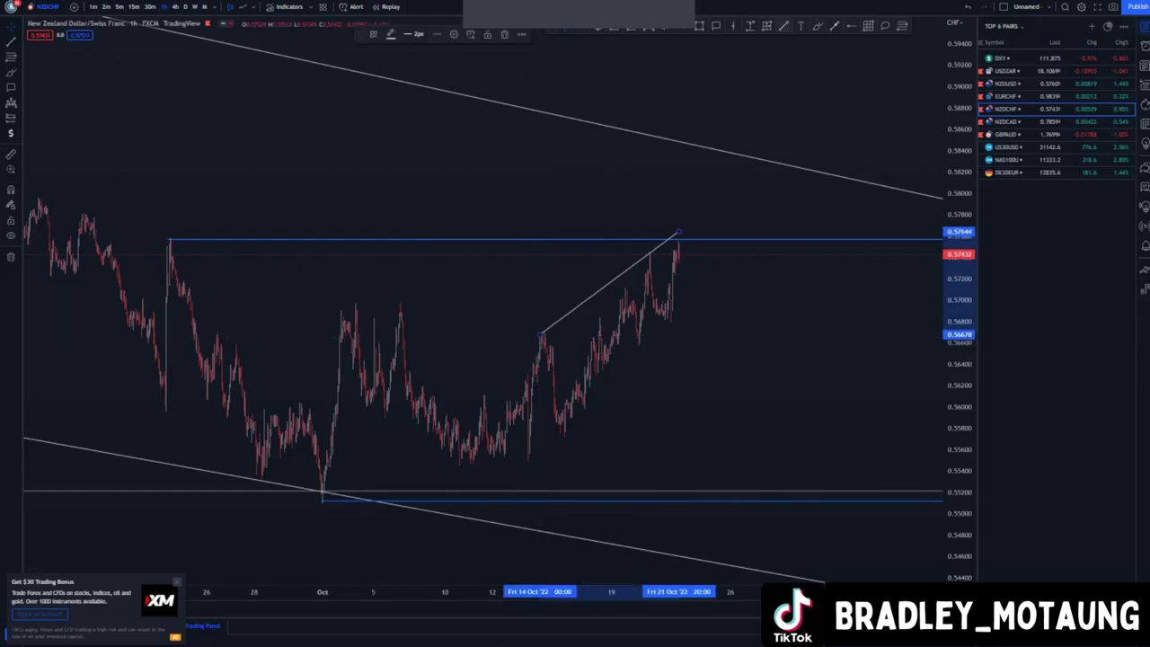
Draw a rising trendline under the October lows from 17 October at about 0.557 to 24 October at about 0.571
{"action": "left_click", "coordinate": [784, 26]}
{"action": "left_click_drag", "start_coordinate": [569, 436], "coordinate": [704, 288]}
{"action": "scroll", "coordinate": [745, 384], "scroll_direction": "up", "scroll_amount": 2}
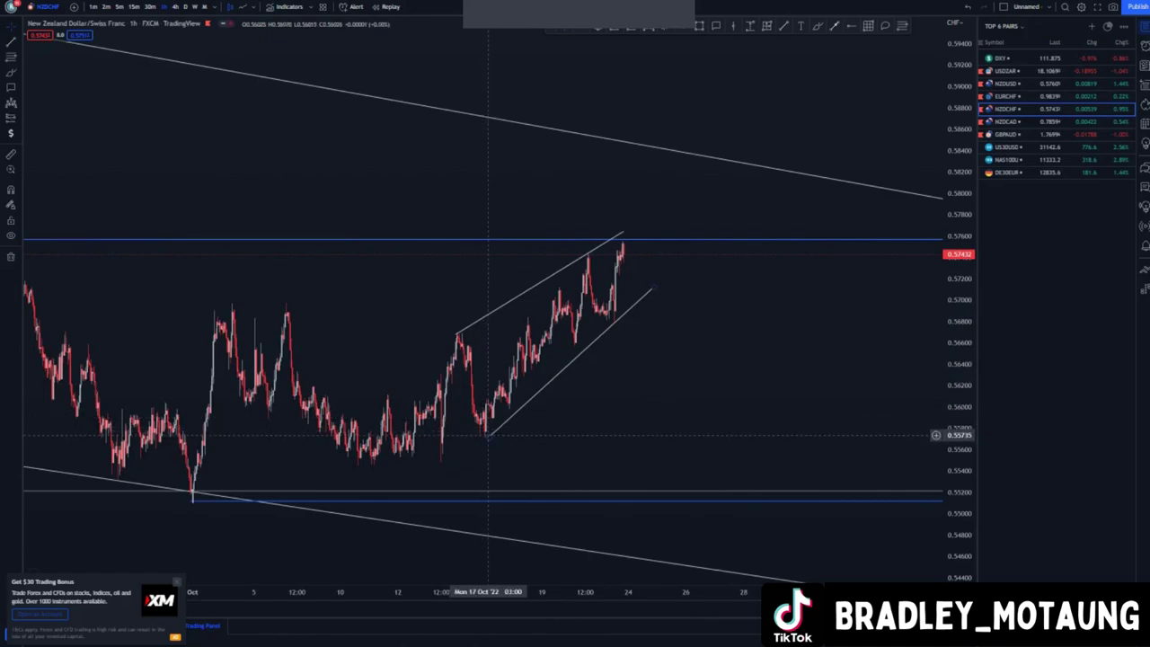
{"action": "left_click", "coordinate": [487, 437]}
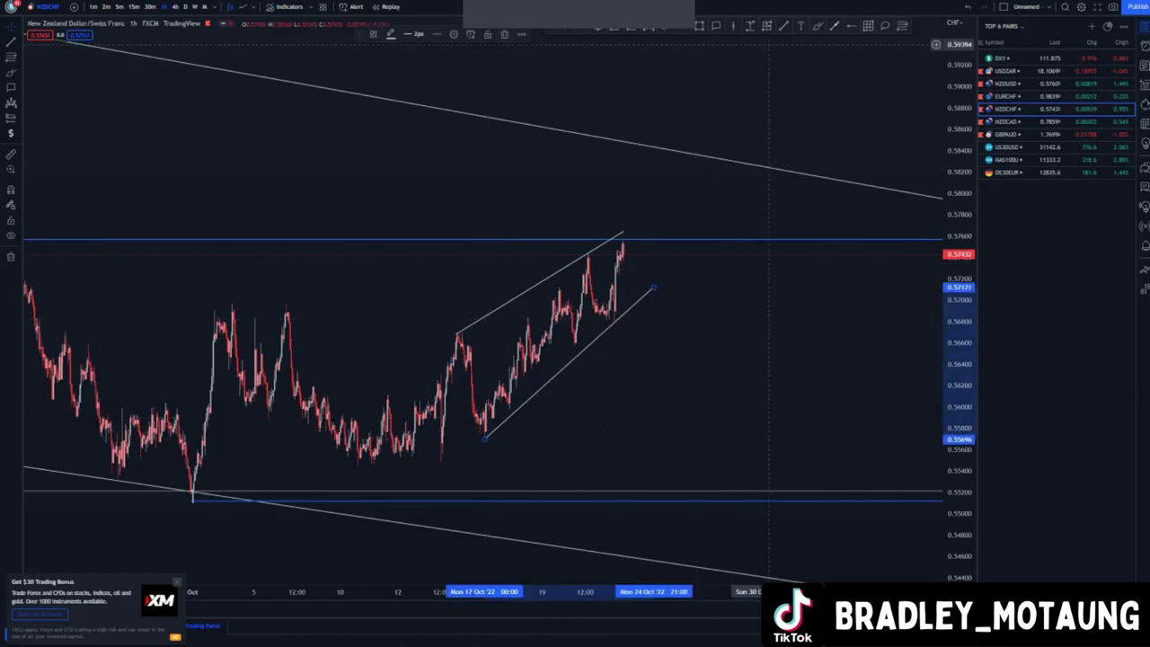
Brush a projected drop from about 0.575 to about 0.552, mark the September low, and brush a rally up to about 0.582
{"action": "left_click", "coordinate": [817, 26]}
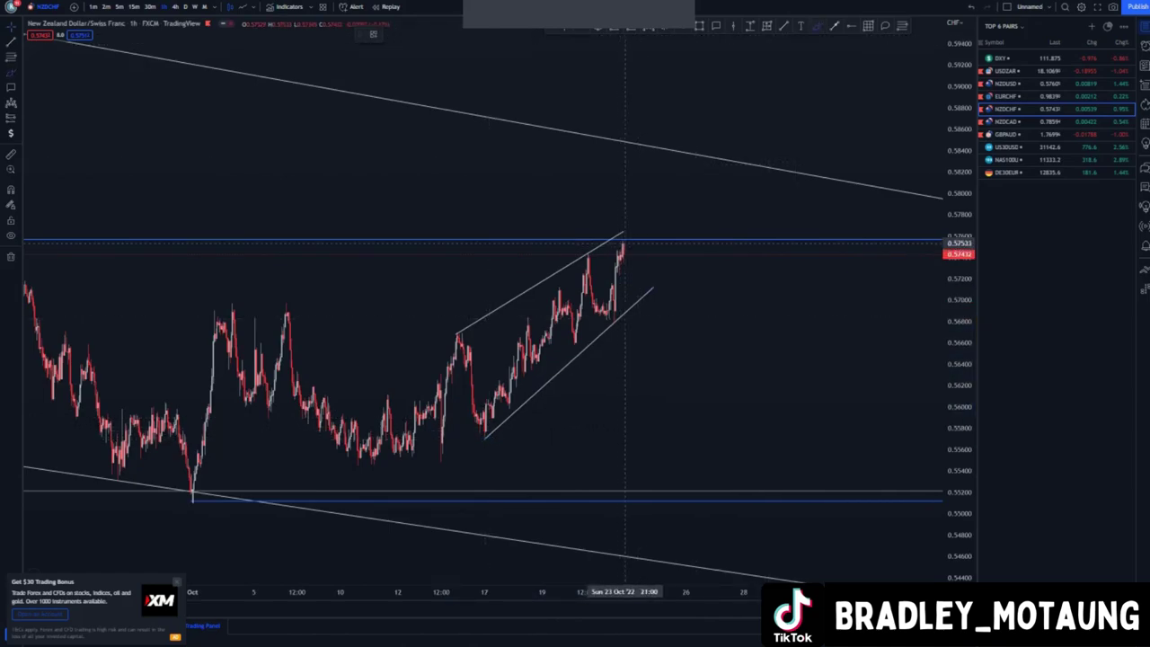
{"action": "mouse_move", "coordinate": [623, 244]}
{"action": "left_mouse_down"}
{"action": "mouse_move", "coordinate": [634, 316]}
{"action": "mouse_move", "coordinate": [666, 320]}
{"action": "mouse_move", "coordinate": [646, 307]}
{"action": "mouse_move", "coordinate": [685, 360]}
{"action": "mouse_move", "coordinate": [719, 469]}
{"action": "left_mouse_up"}
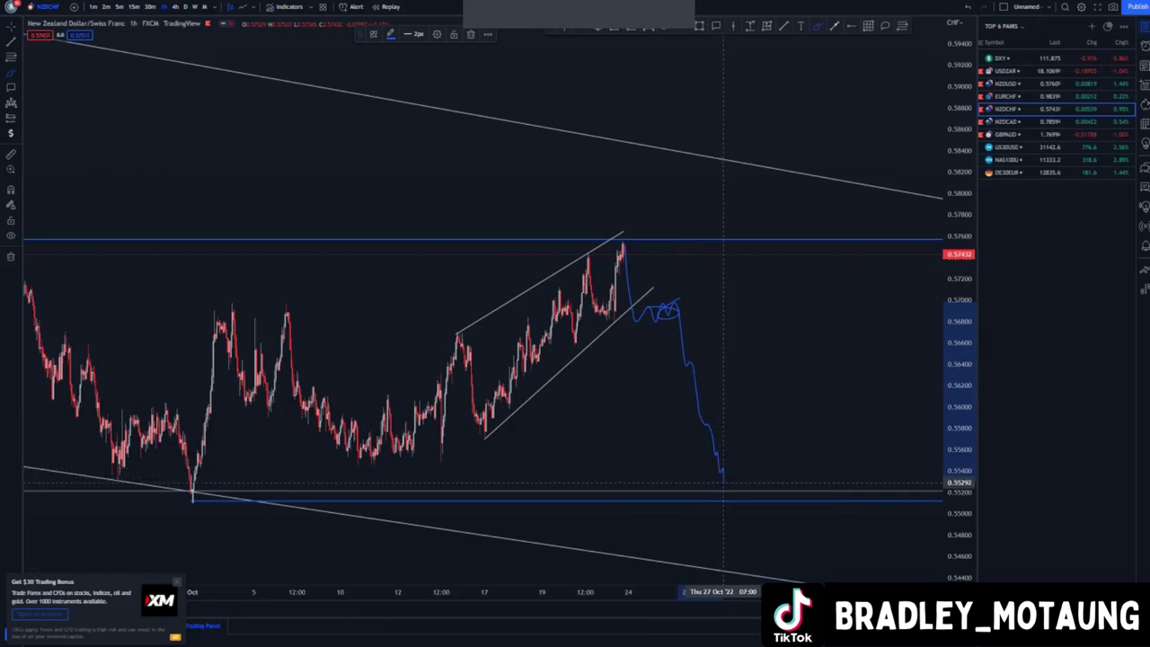
{"action": "left_click_drag", "start_coordinate": [194, 491], "coordinate": [200, 497]}
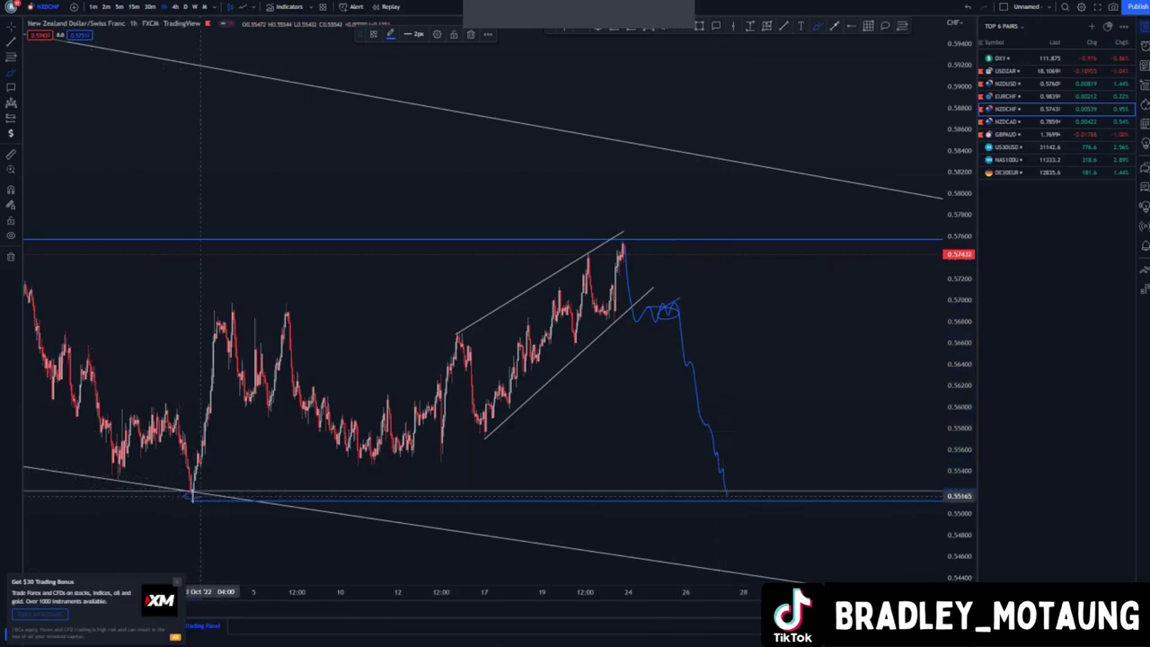
{"action": "mouse_move", "coordinate": [728, 477]}
{"action": "left_mouse_down"}
{"action": "mouse_move", "coordinate": [754, 479]}
{"action": "mouse_move", "coordinate": [865, 173]}
{"action": "left_mouse_up"}
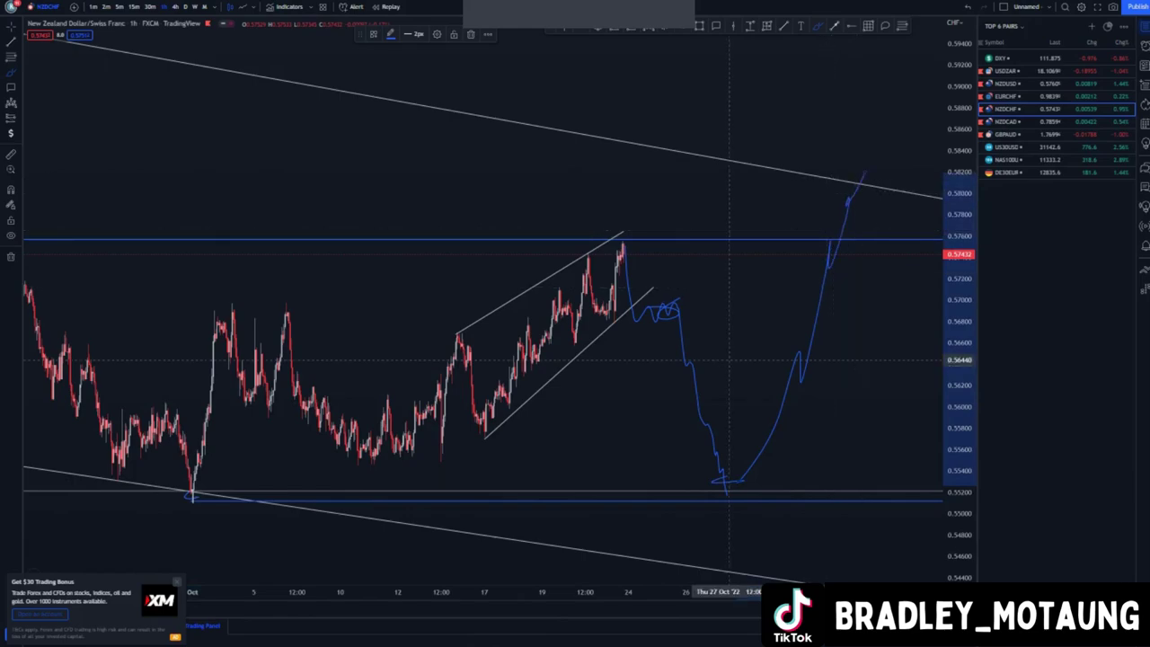
Brush a W-shaped double bottom between about 0.576 and 0.552, and undo the freehand drawings and the lower rising trendline
{"action": "scroll", "coordinate": [730, 360], "scroll_direction": "down", "scroll_amount": 3}
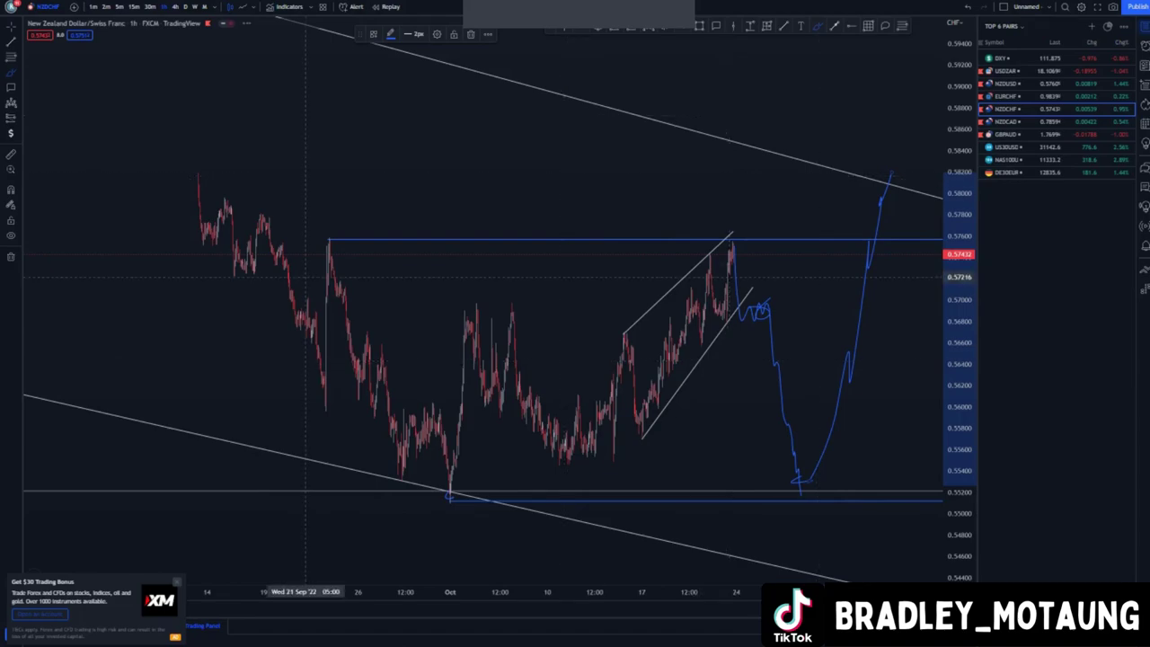
{"action": "left_click", "coordinate": [346, 250]}
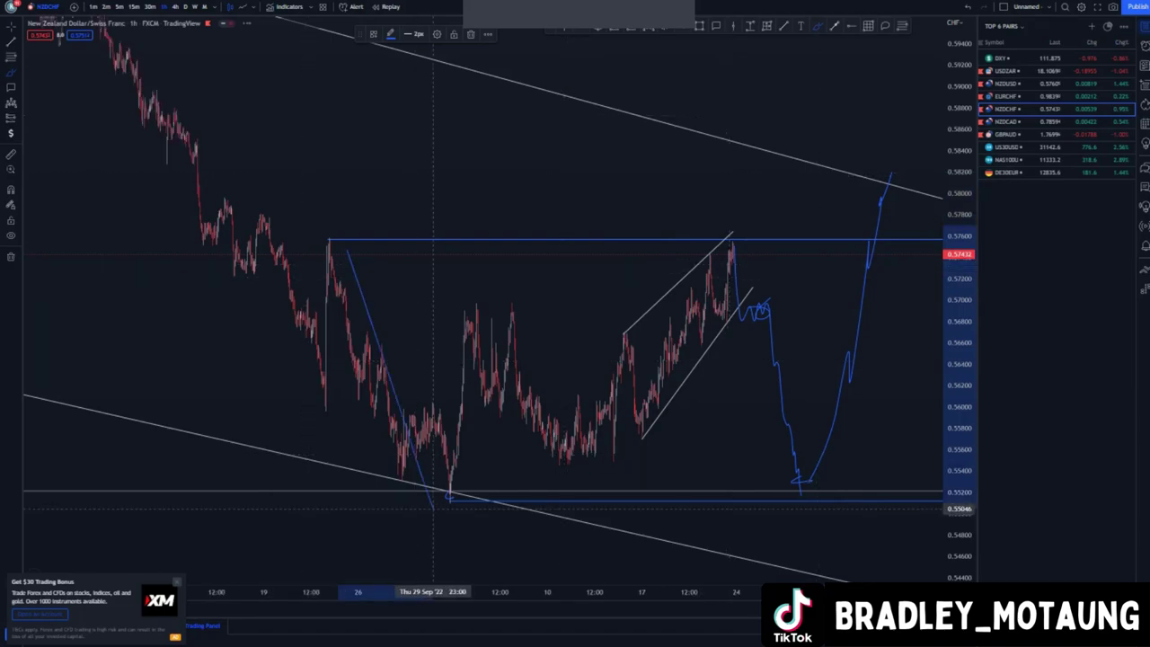
{"action": "left_click", "coordinate": [449, 493]}
{"action": "mouse_move", "coordinate": [569, 348]}
{"action": "left_mouse_down"}
{"action": "mouse_move", "coordinate": [660, 490]}
{"action": "mouse_move", "coordinate": [722, 437]}
{"action": "mouse_move", "coordinate": [815, 237]}
{"action": "left_mouse_up"}
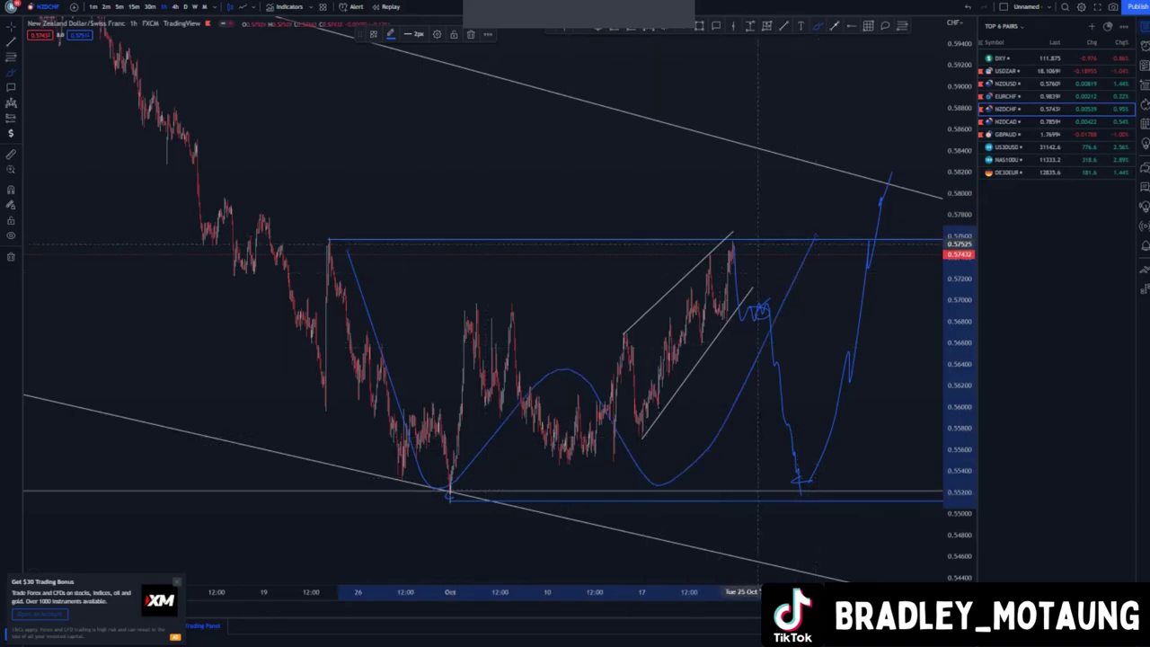
{"action": "key", "text": "Escape"}
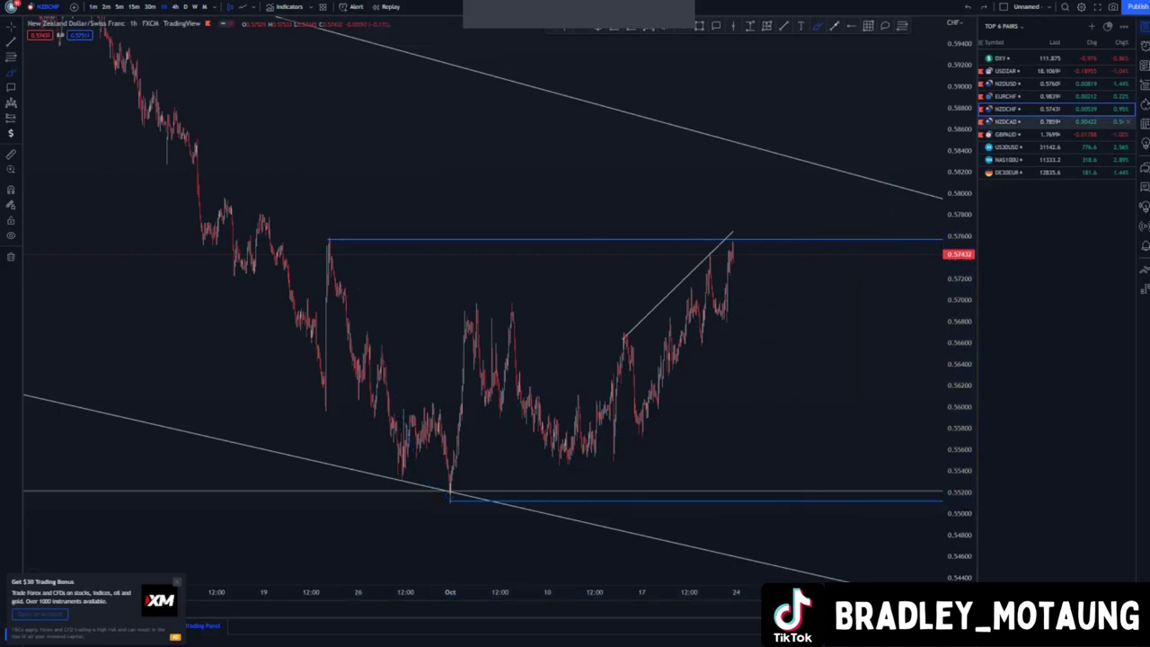
Open the NZDCAD chart from the watchlist, change it to the weekly timeframe and reset the chart view
{"action": "left_click", "coordinate": [1009, 122]}
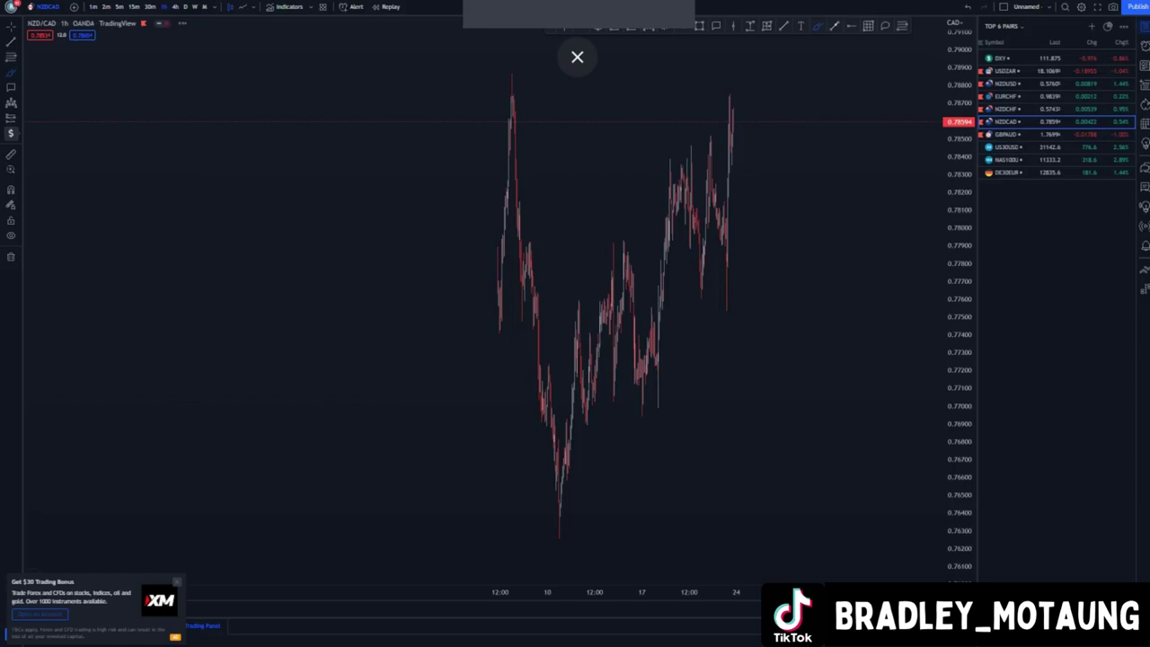
{"action": "left_click", "coordinate": [195, 7]}
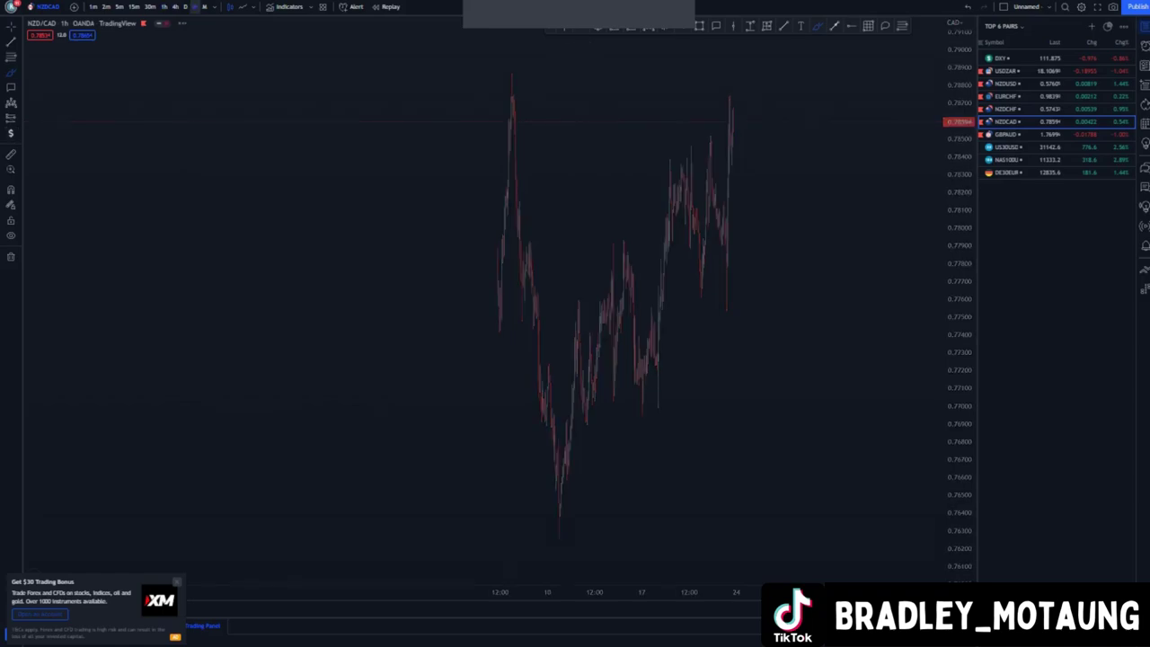
{"action": "left_click", "coordinate": [195, 7]}
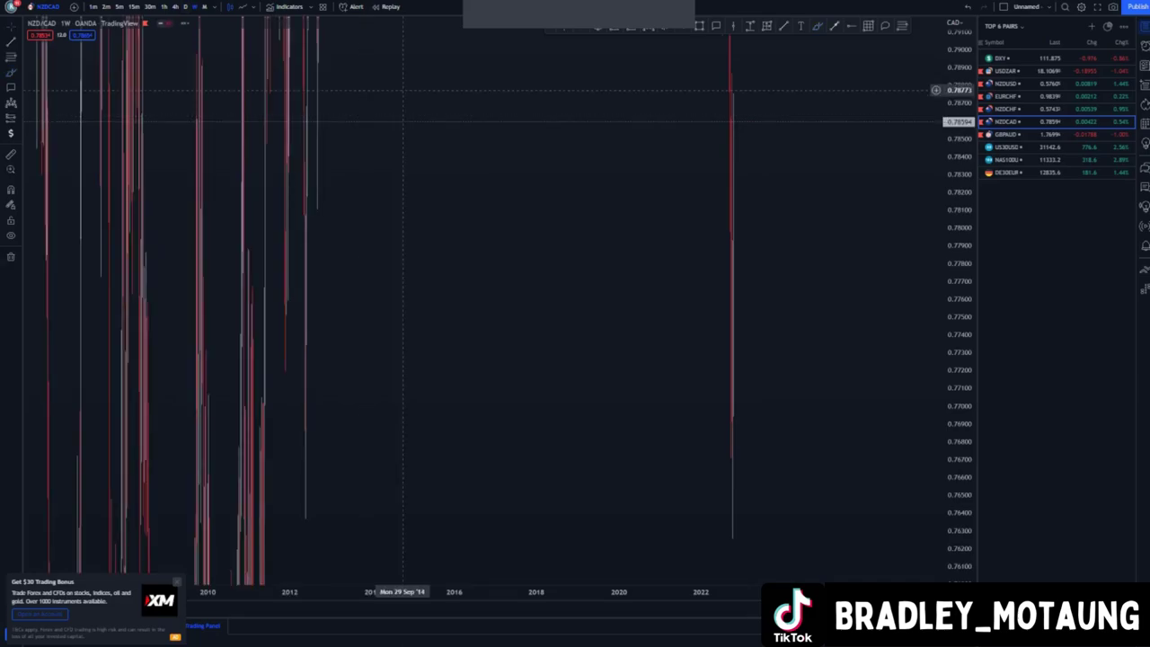
{"action": "right_click", "coordinate": [473, 93]}
{"action": "left_click", "coordinate": [504, 98]}
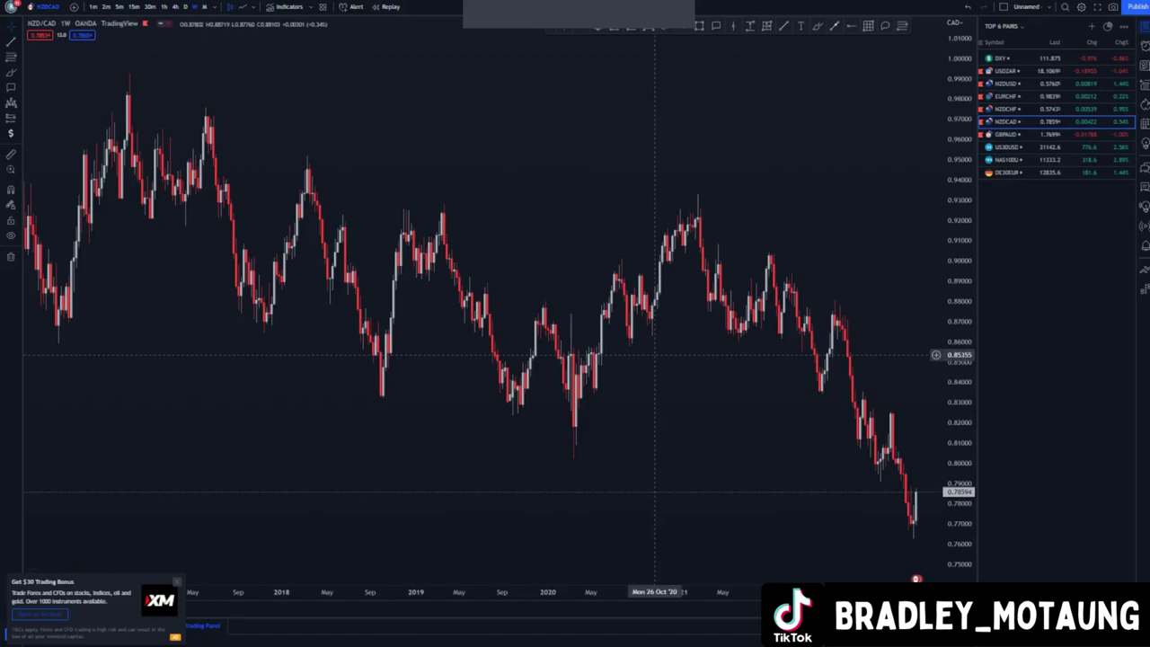
{"action": "scroll", "coordinate": [655, 355], "scroll_direction": "up", "scroll_amount": 1}
{"action": "scroll", "coordinate": [548, 382], "scroll_direction": "down", "scroll_amount": 7}
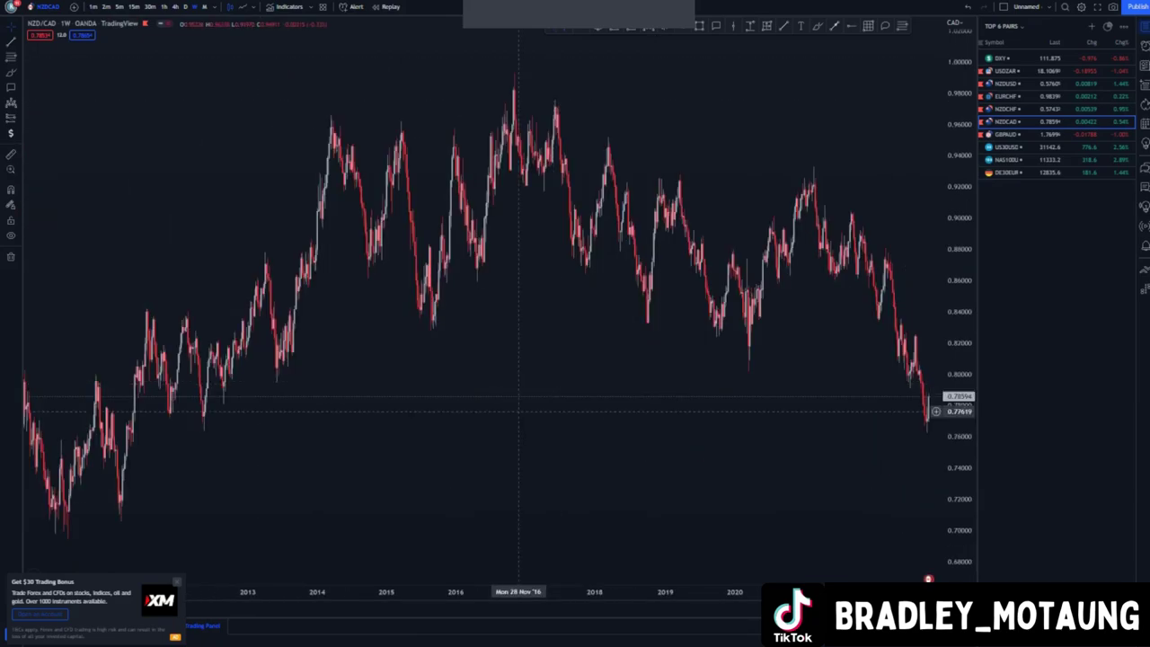
{"action": "scroll", "coordinate": [449, 395], "scroll_direction": "down", "scroll_amount": 2}
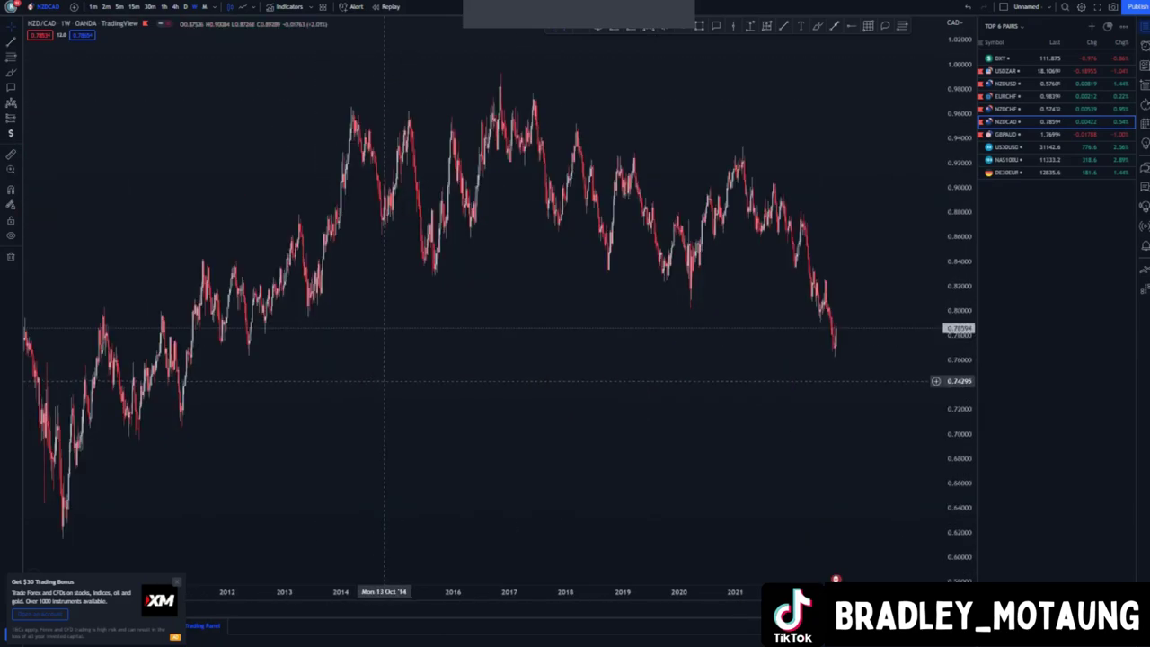
Draw a horizontal ray at about 0.783 from the mid-2012 low on the weekly NZDCAD chart
{"action": "left_click", "coordinate": [851, 26]}
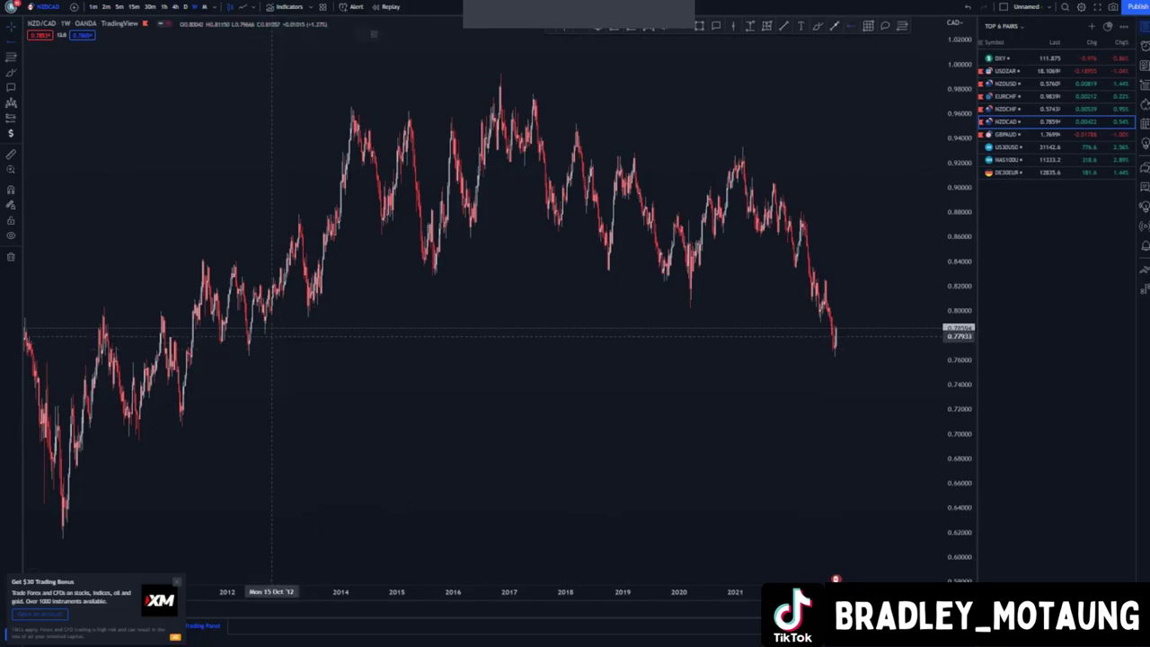
{"action": "left_click", "coordinate": [265, 335]}
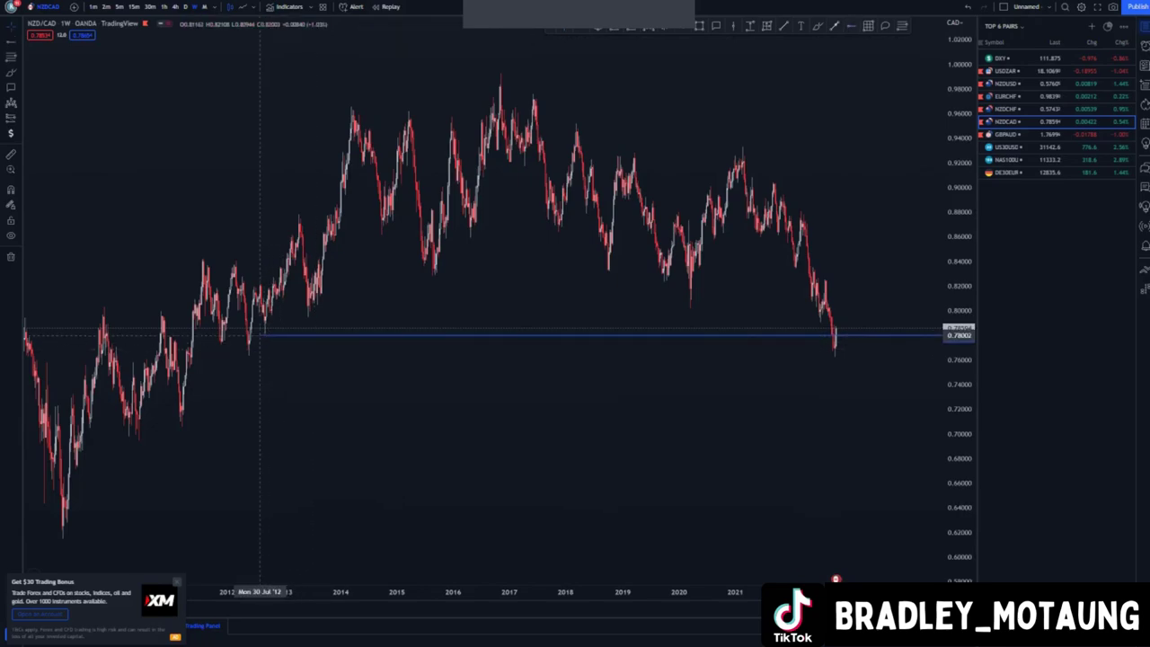
{"action": "left_click", "coordinate": [265, 332]}
{"action": "left_click", "coordinate": [429, 405]}
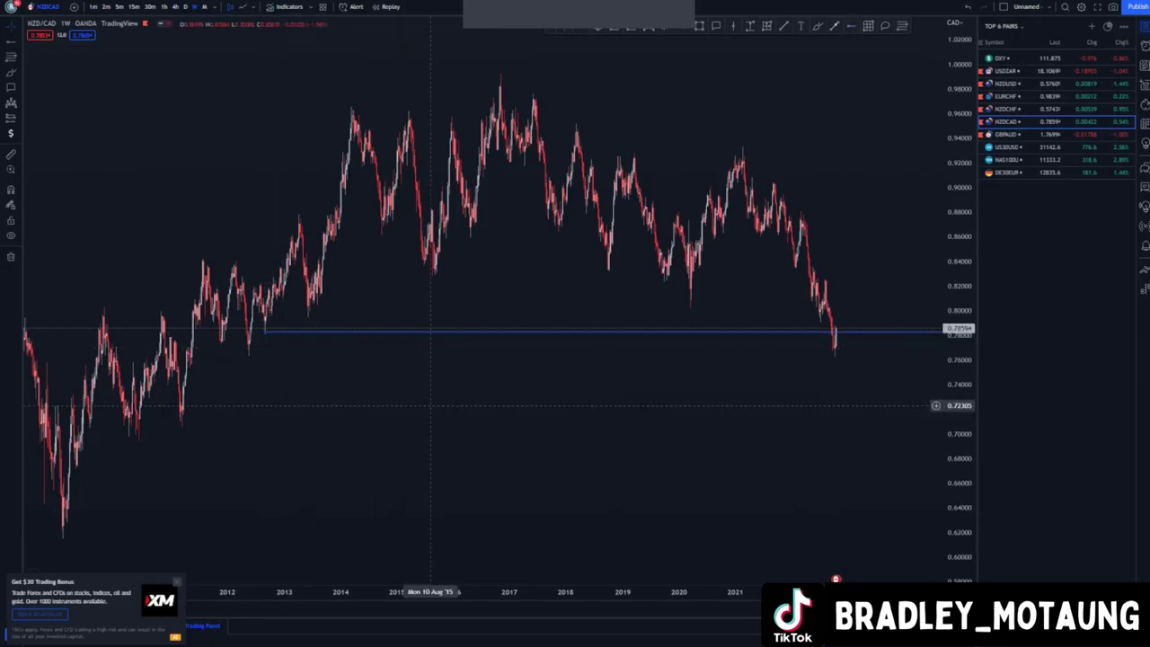
Draw a horizontal ray from the 31 October 2016 high at about 0.993
{"action": "left_click_drag", "start_coordinate": [429, 406], "coordinate": [423, 408]}
{"action": "left_click_drag", "start_coordinate": [344, 452], "coordinate": [334, 452]}
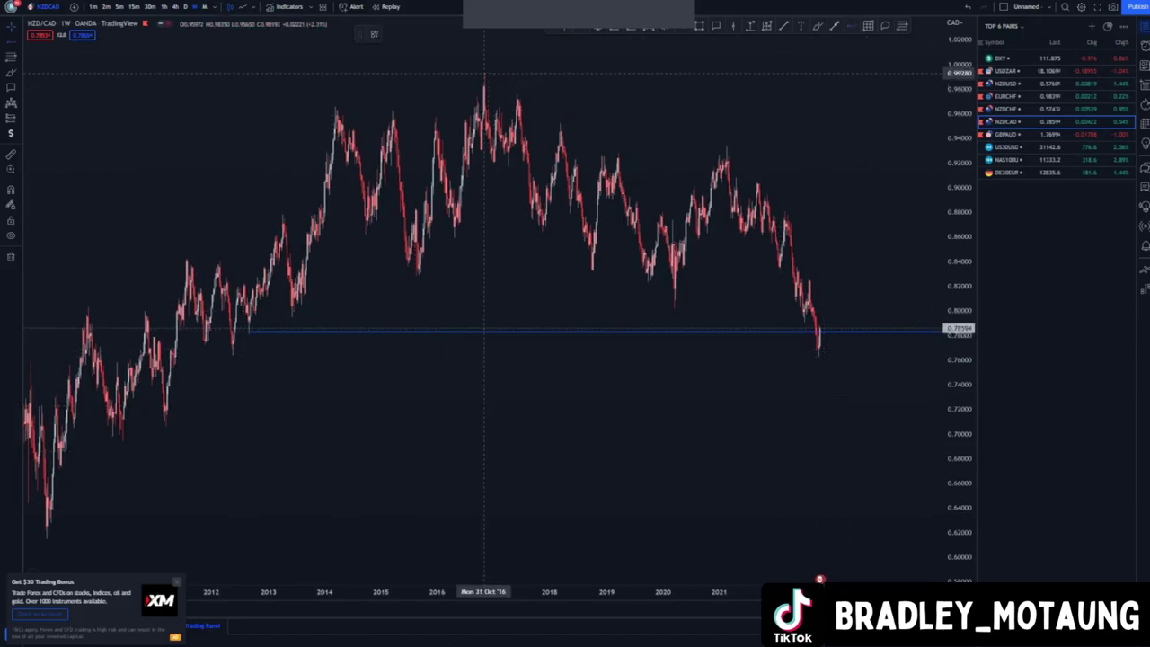
{"action": "left_click", "coordinate": [488, 73]}
Draw a falling trendline from the October 2016 high at about 0.991 across the 2021 high to about 0.895
{"action": "scroll", "coordinate": [484, 258], "scroll_direction": "up", "scroll_amount": 2}
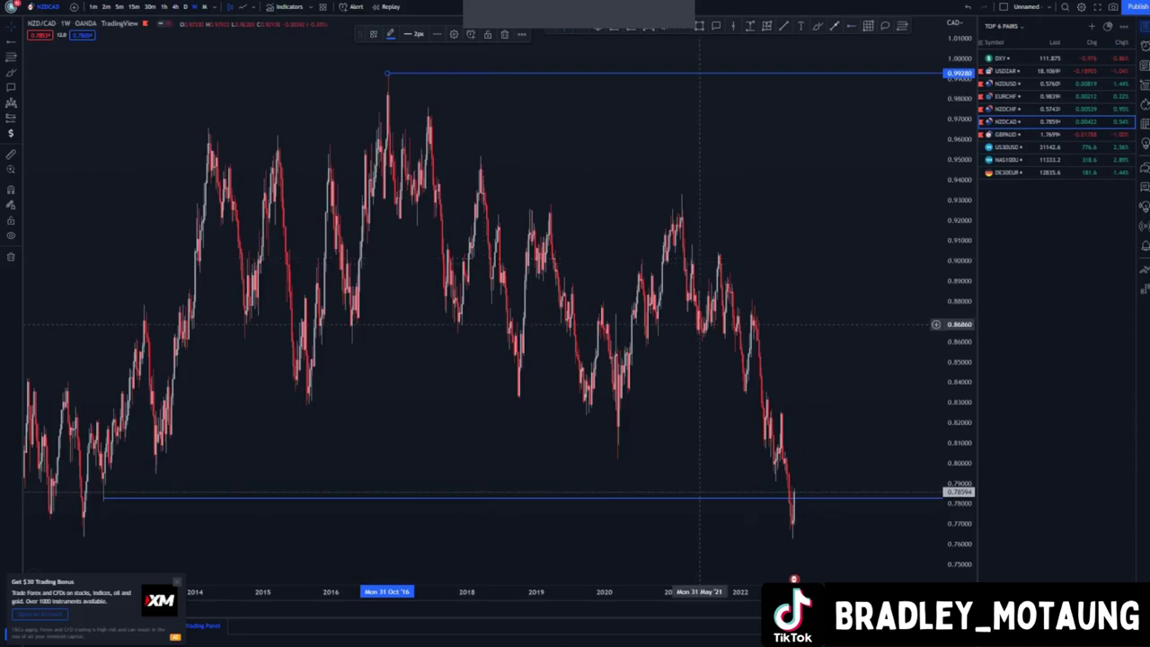
{"action": "left_click_drag", "start_coordinate": [959, 206], "coordinate": [959, 301]}
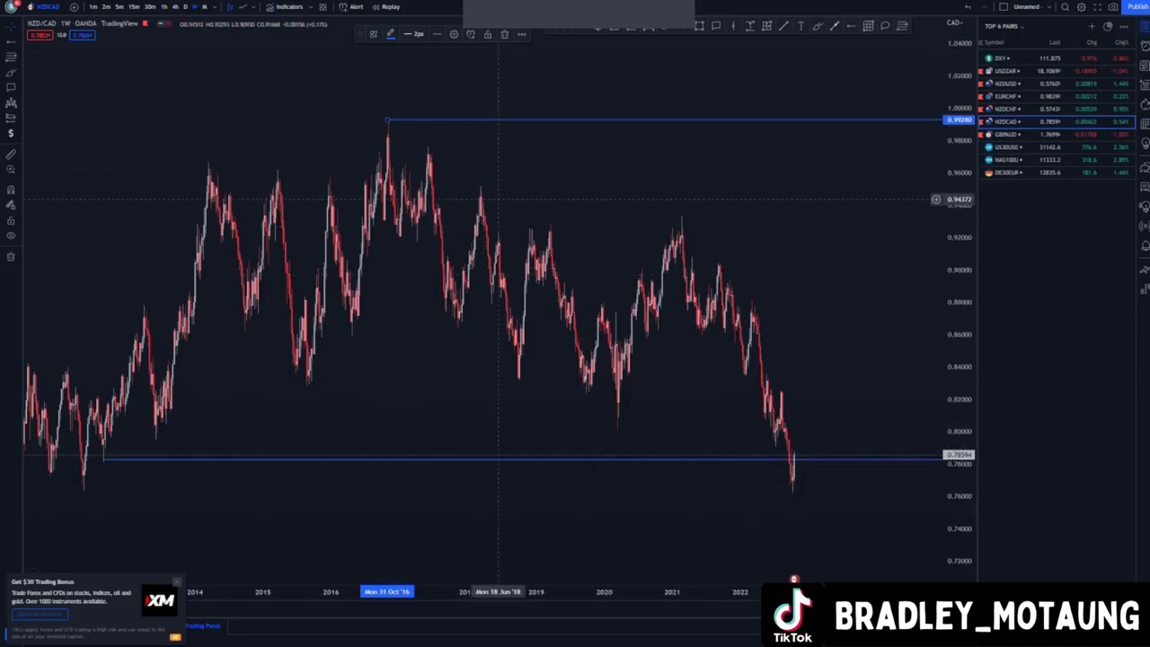
{"action": "left_click", "coordinate": [784, 26]}
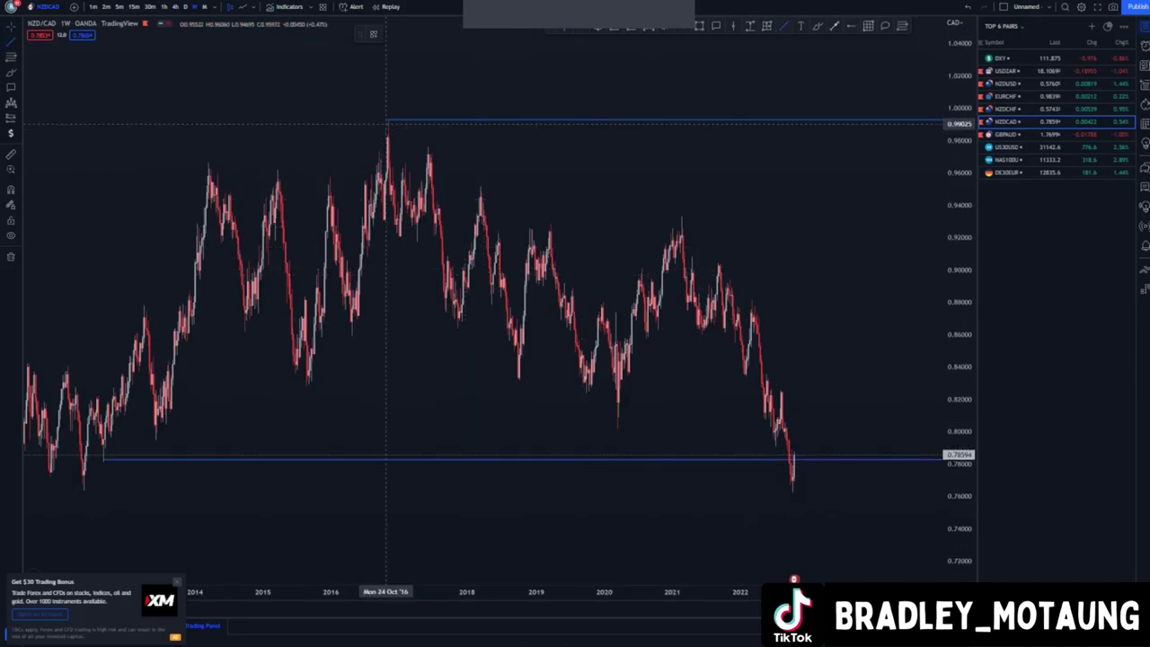
{"action": "left_click", "coordinate": [387, 123]}
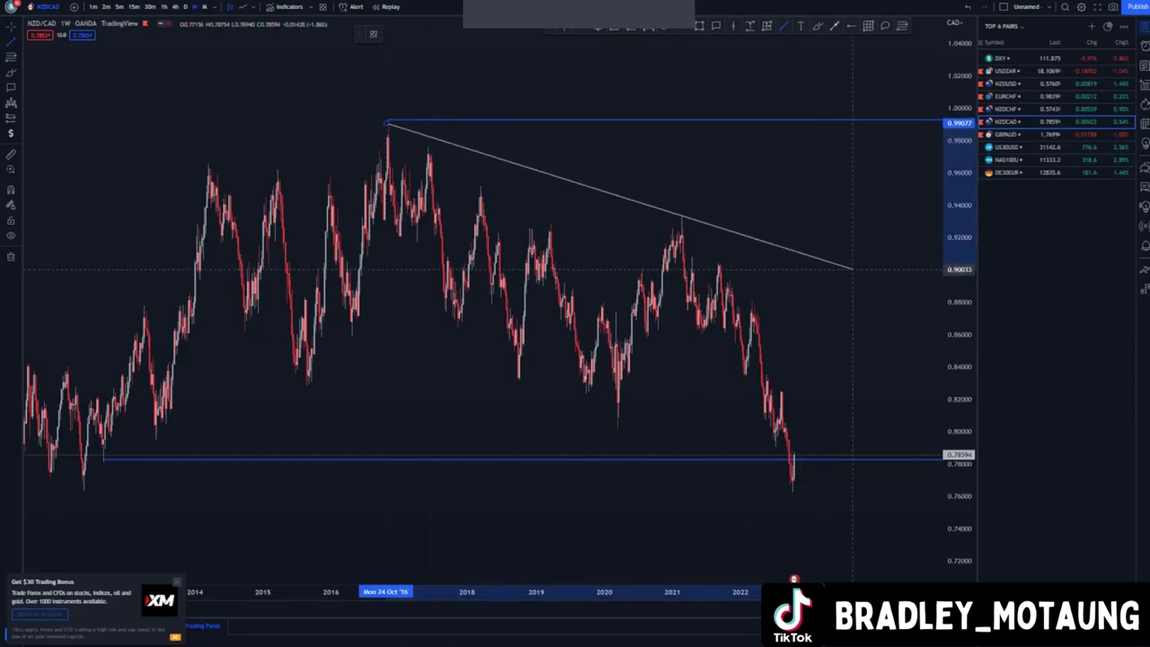
{"action": "left_click", "coordinate": [870, 279]}
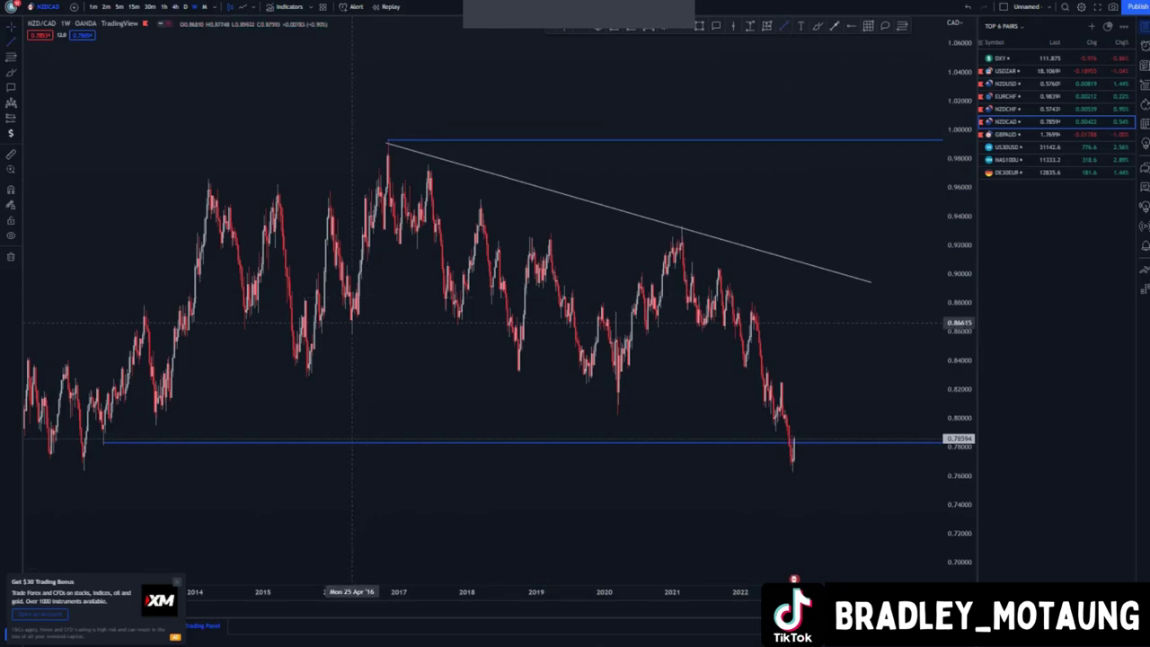
Draw the lower channel line from the April 2016 low at about 0.861 through the 2020 low to about 0.751
{"action": "left_click", "coordinate": [351, 325]}
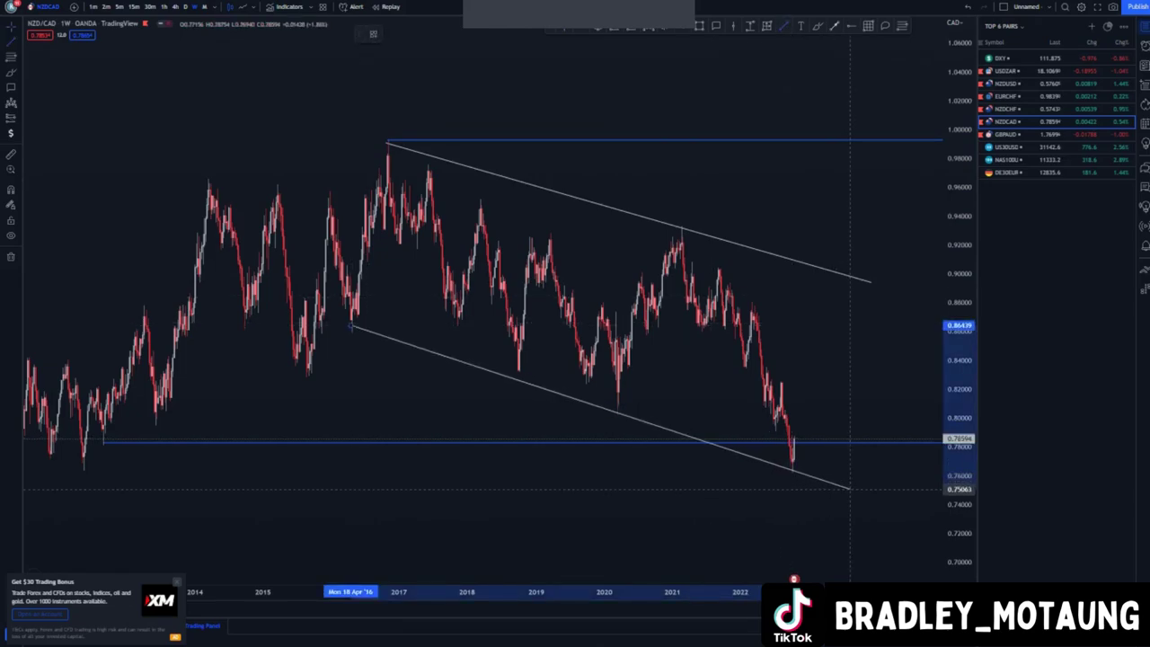
{"action": "left_click", "coordinate": [850, 489]}
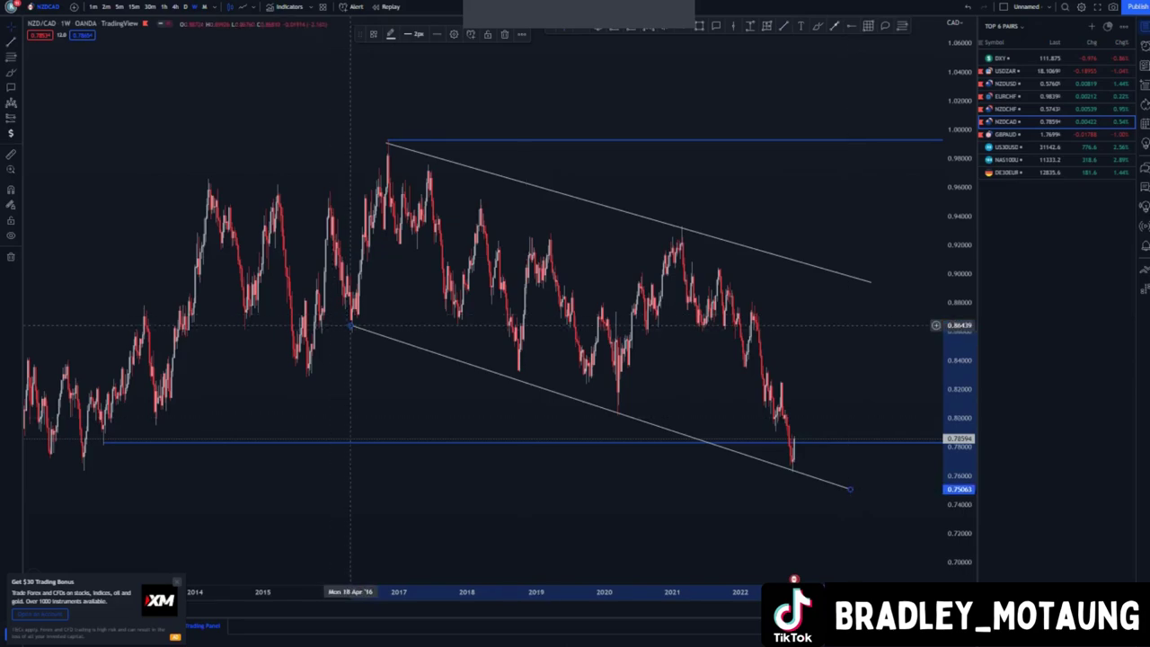
{"action": "left_click_drag", "start_coordinate": [351, 325], "coordinate": [351, 329]}
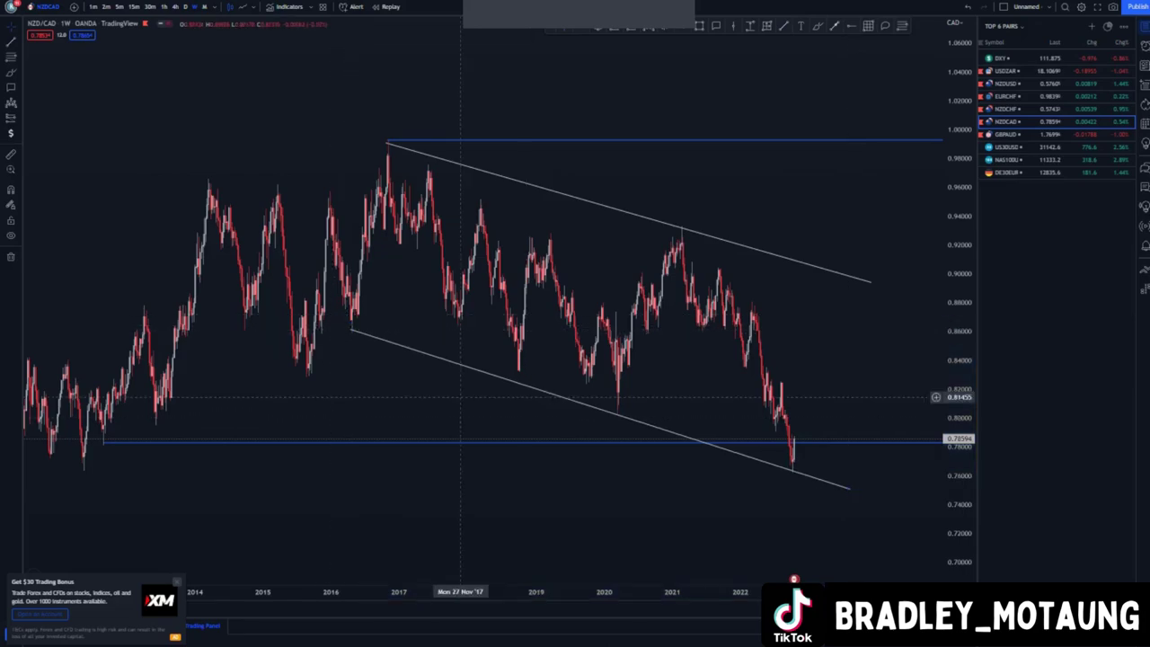
Brush marks at the end of the upper channel line and at the 0.993 level, and undo them
{"action": "left_click_drag", "start_coordinate": [426, 393], "coordinate": [385, 390]}
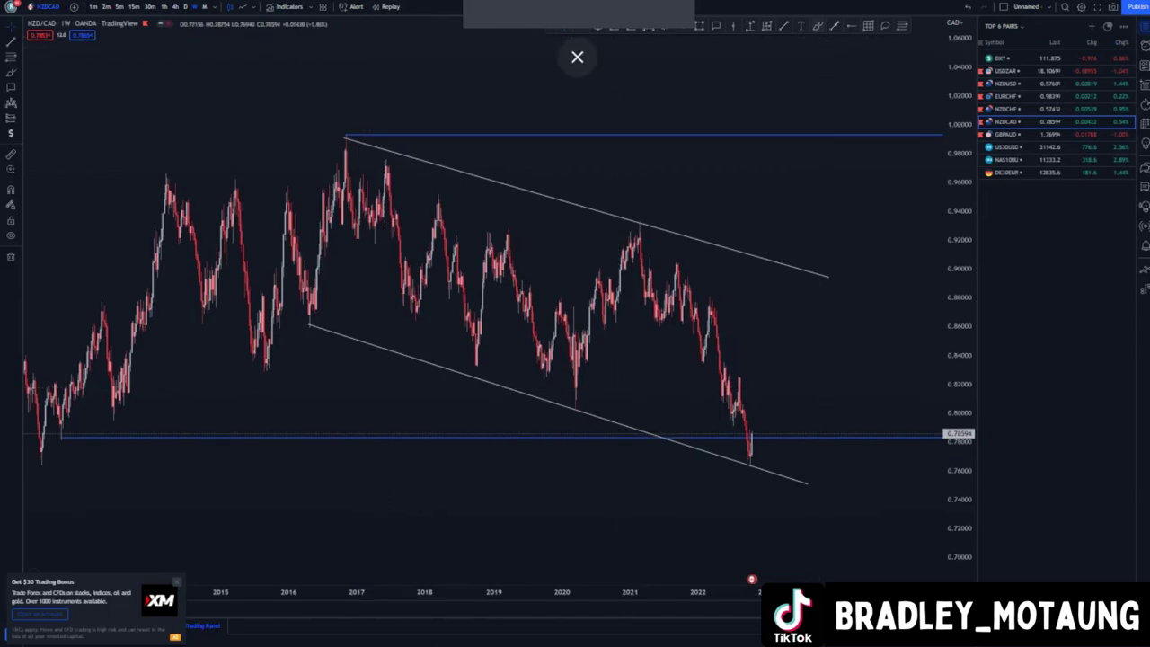
{"action": "left_click", "coordinate": [818, 26]}
{"action": "mouse_move", "coordinate": [812, 266]}
{"action": "left_mouse_down"}
{"action": "mouse_move", "coordinate": [798, 272]}
{"action": "mouse_move", "coordinate": [813, 265]}
{"action": "left_mouse_up"}
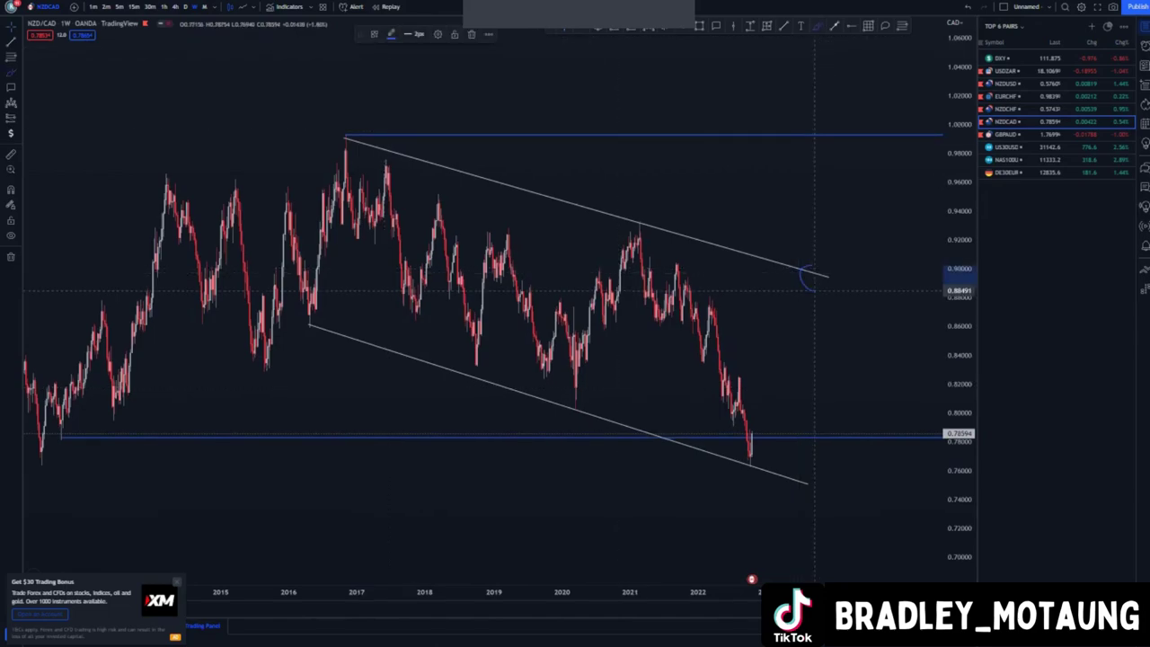
{"action": "mouse_move", "coordinate": [823, 132]}
{"action": "left_mouse_down"}
{"action": "mouse_move", "coordinate": [820, 162]}
{"action": "mouse_move", "coordinate": [797, 136]}
{"action": "left_mouse_up"}
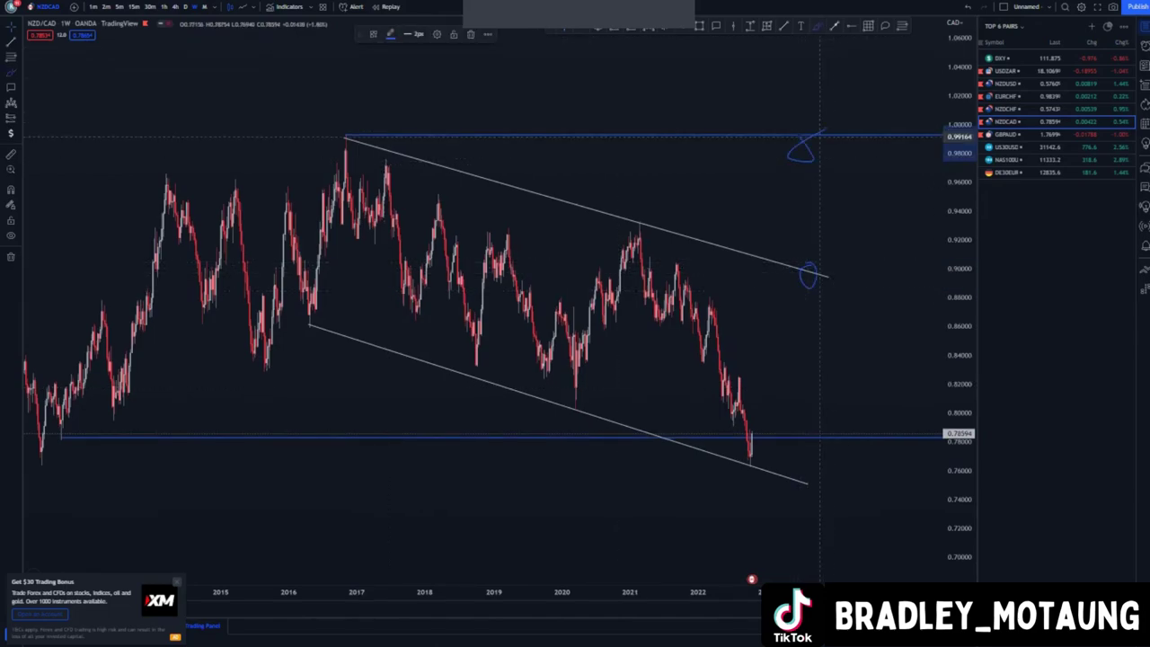
{"action": "left_click", "coordinate": [968, 7]}
{"action": "left_click", "coordinate": [968, 8]}
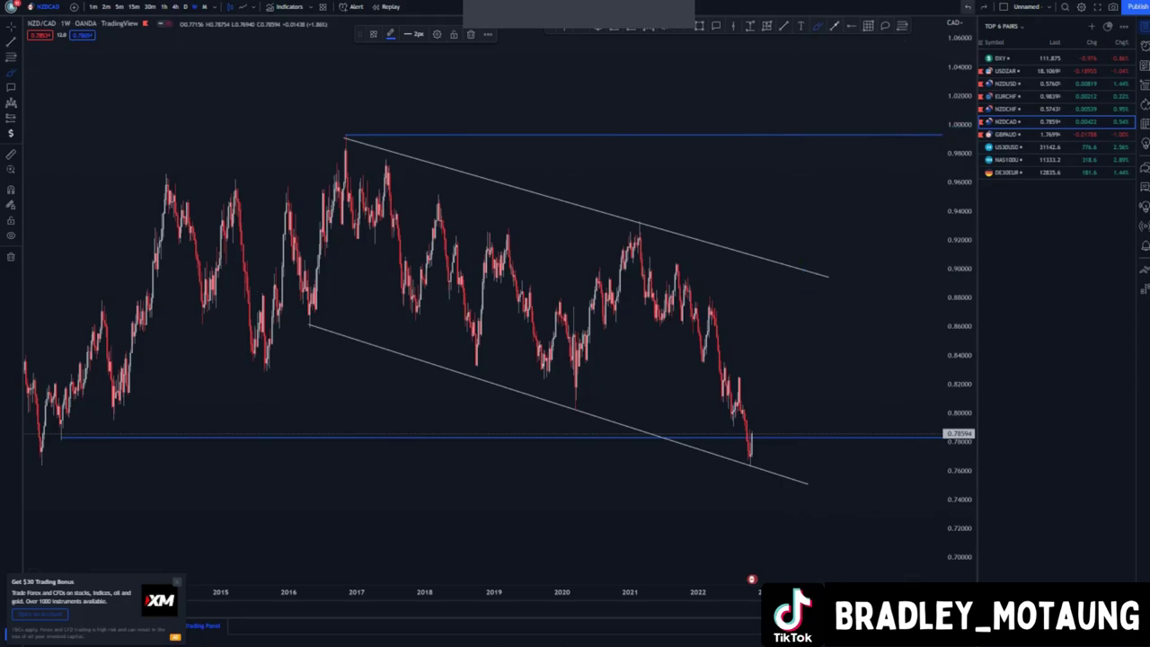
{"action": "left_click", "coordinate": [968, 7]}
Change to the daily timeframe and draw a falling trendline from the 25 March 2022 high at about 0.879 to about 0.781
{"action": "left_click", "coordinate": [185, 7]}
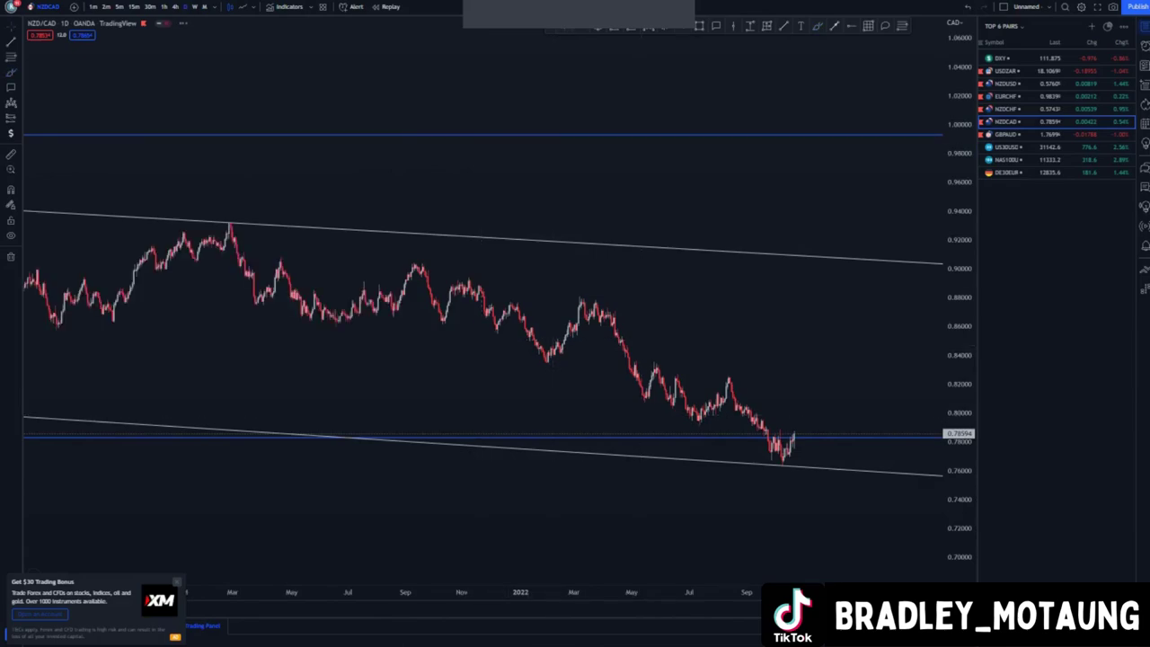
{"action": "left_click_drag", "start_coordinate": [960, 540], "coordinate": [960, 433]}
{"action": "left_click_drag", "start_coordinate": [833, 328], "coordinate": [775, 255]}
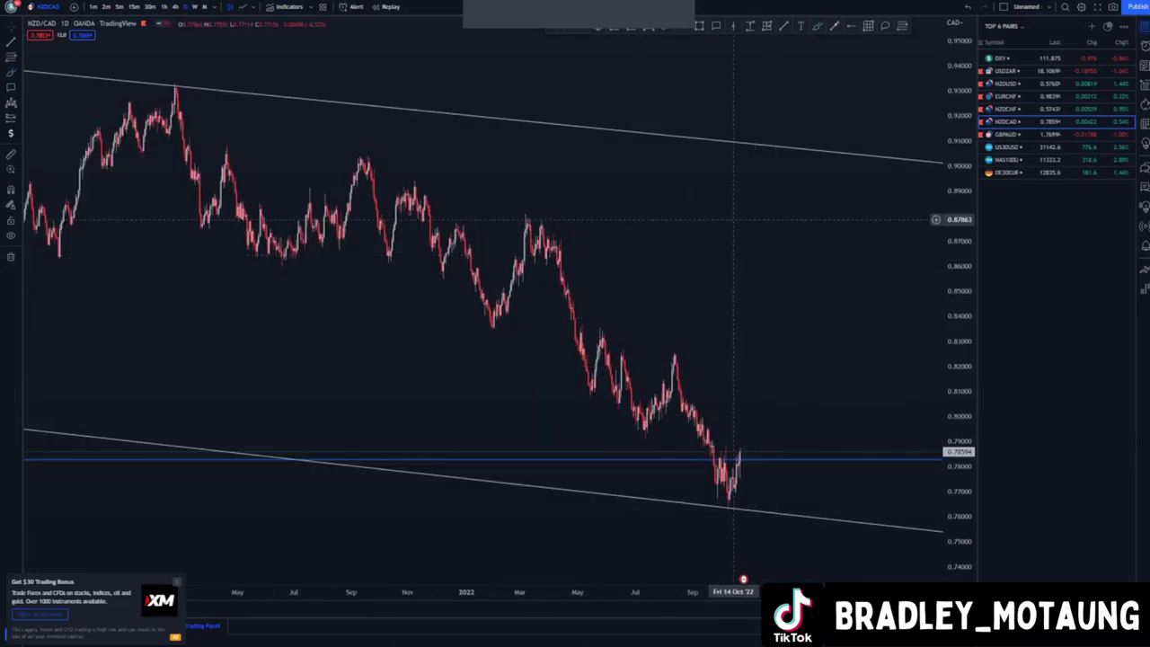
{"action": "key", "text": "alt+t"}
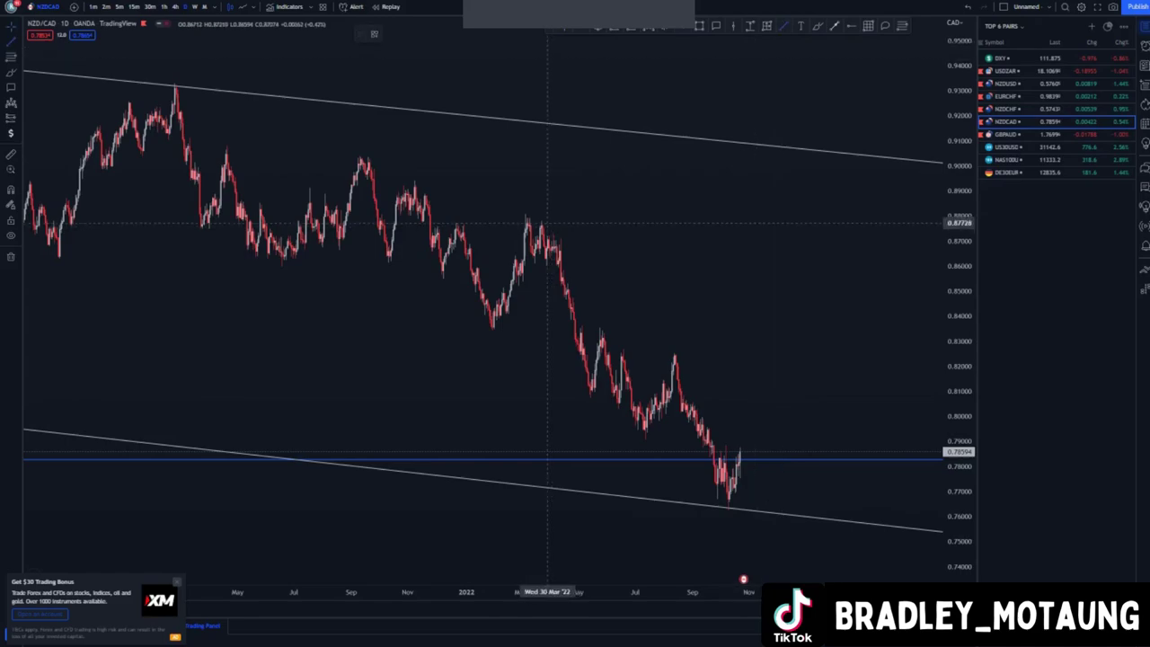
{"action": "left_click", "coordinate": [545, 220]}
{"action": "left_click", "coordinate": [778, 461]}
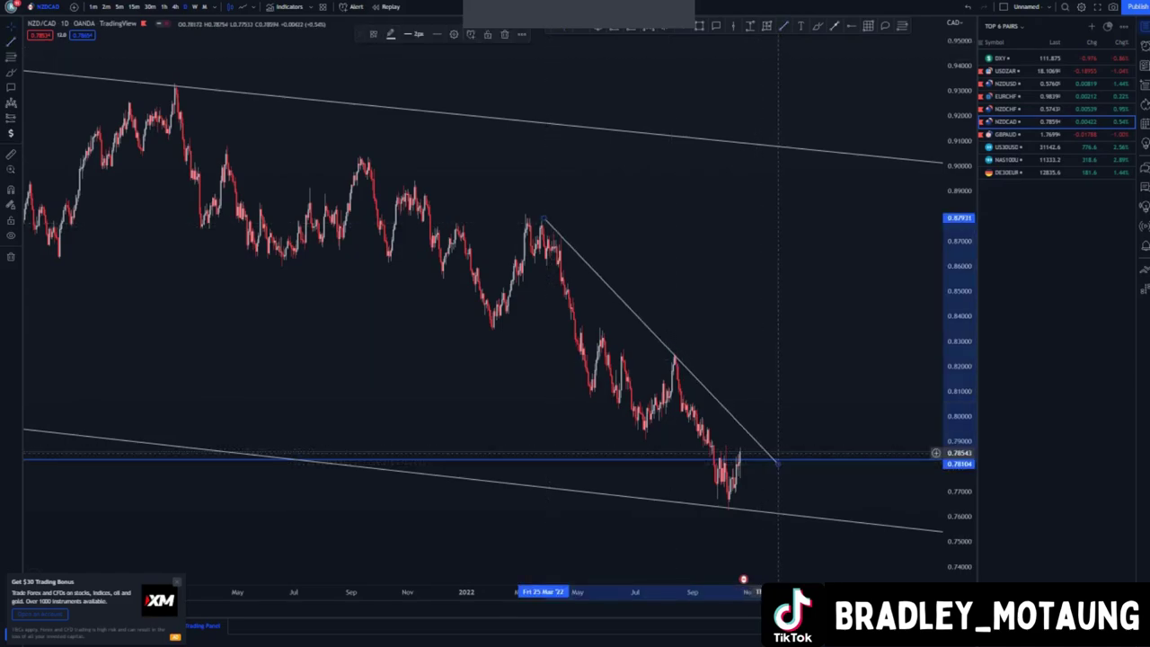
{"action": "left_click", "coordinate": [689, 279]}
Draw a lower falling line under the 2022 decline from the February low at about 0.841 to about 0.767 in August
{"action": "left_click", "coordinate": [783, 27]}
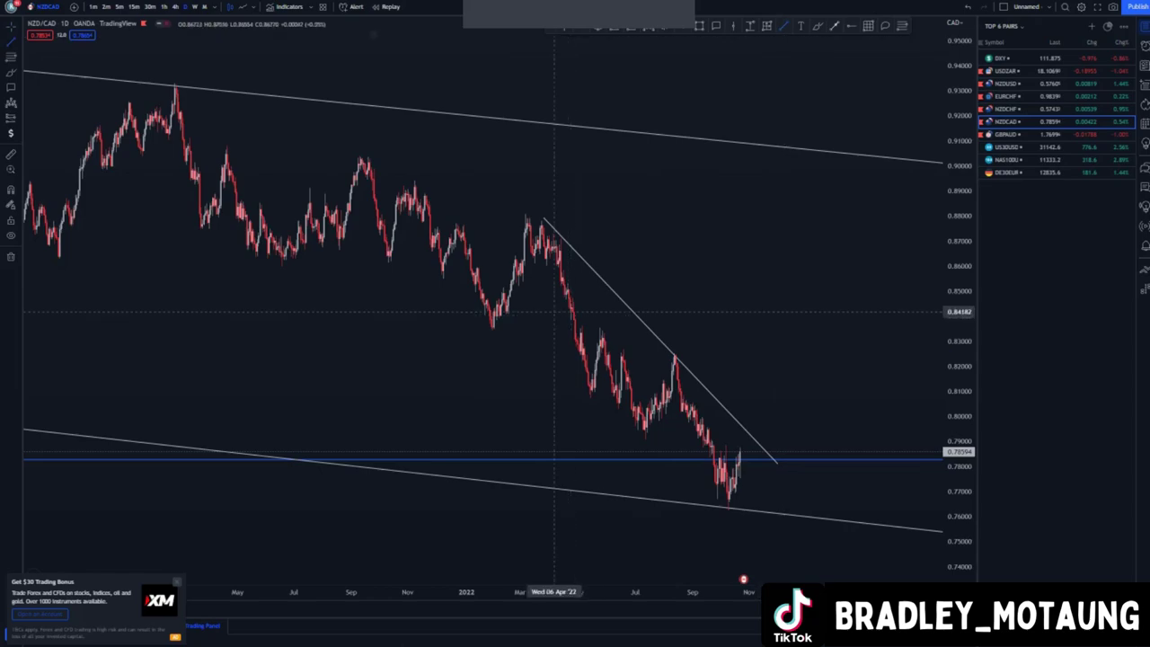
{"action": "left_click", "coordinate": [515, 308]}
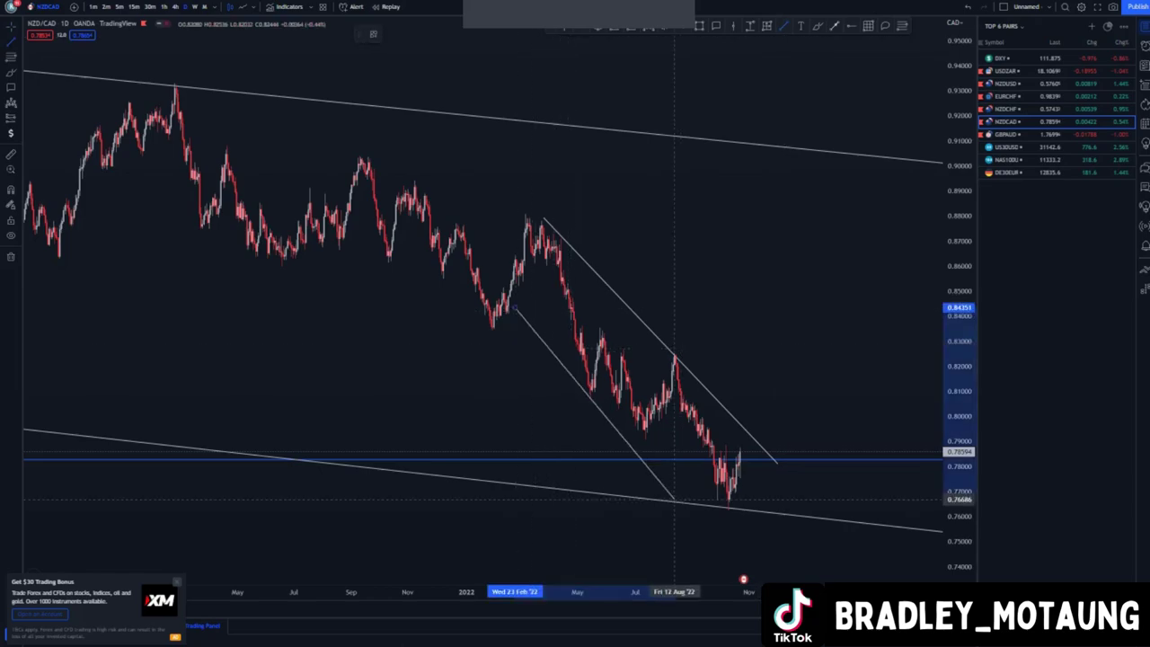
{"action": "left_click", "coordinate": [680, 501]}
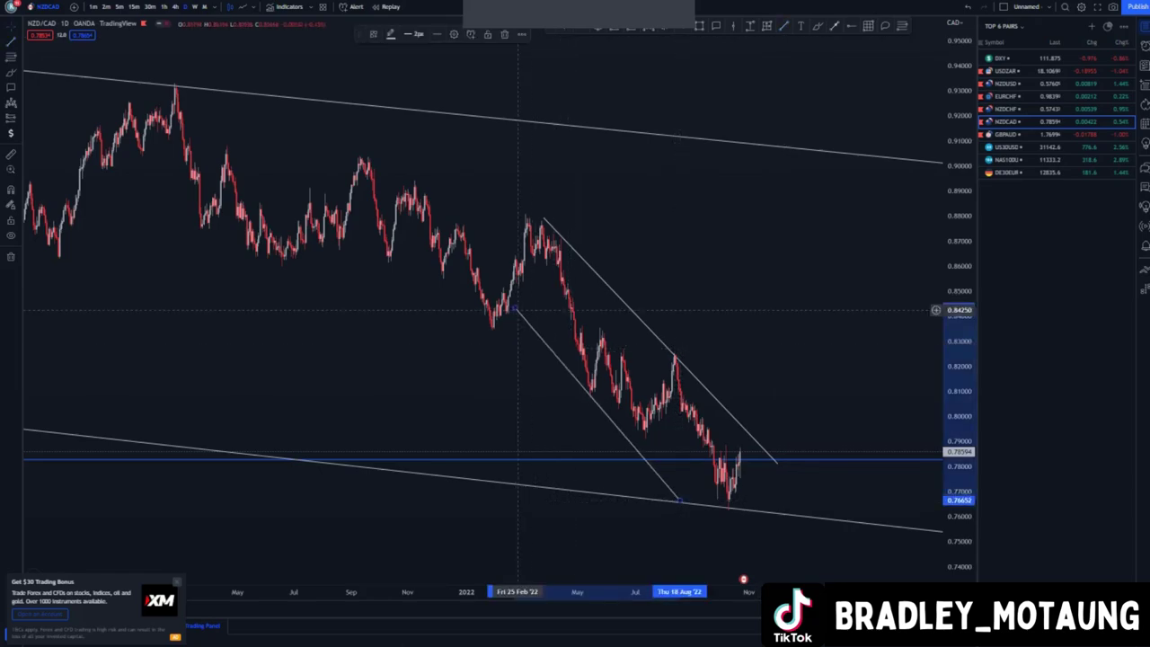
{"action": "left_click_drag", "start_coordinate": [518, 309], "coordinate": [505, 314]}
Adjust the steep upper line's start to the 24 March 2022 peak and draw a horizontal ray there at about 0.878
{"action": "left_click", "coordinate": [541, 219]}
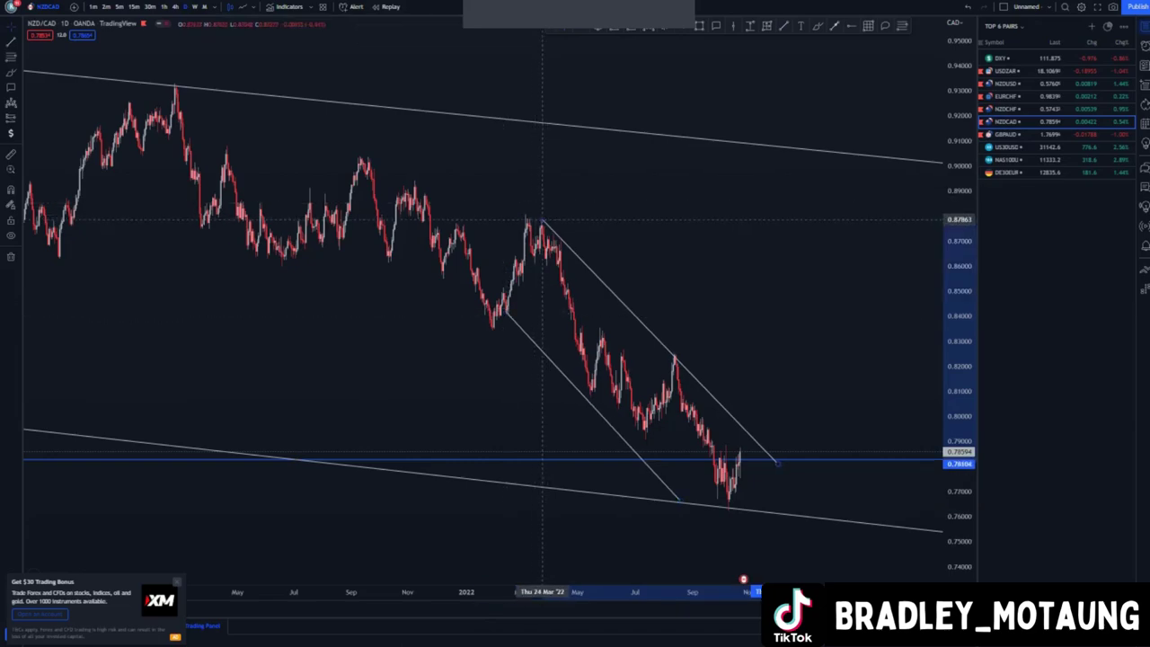
{"action": "left_click", "coordinate": [572, 232]}
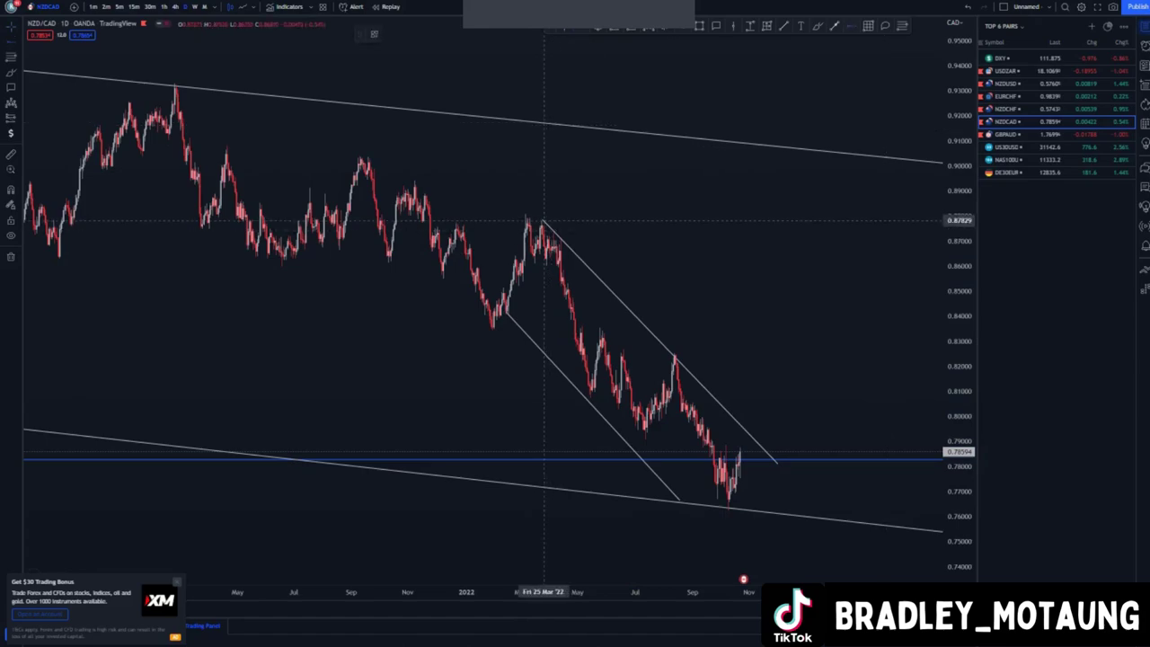
{"action": "left_click", "coordinate": [542, 219]}
{"action": "scroll", "coordinate": [809, 433], "scroll_direction": "down", "scroll_amount": 2}
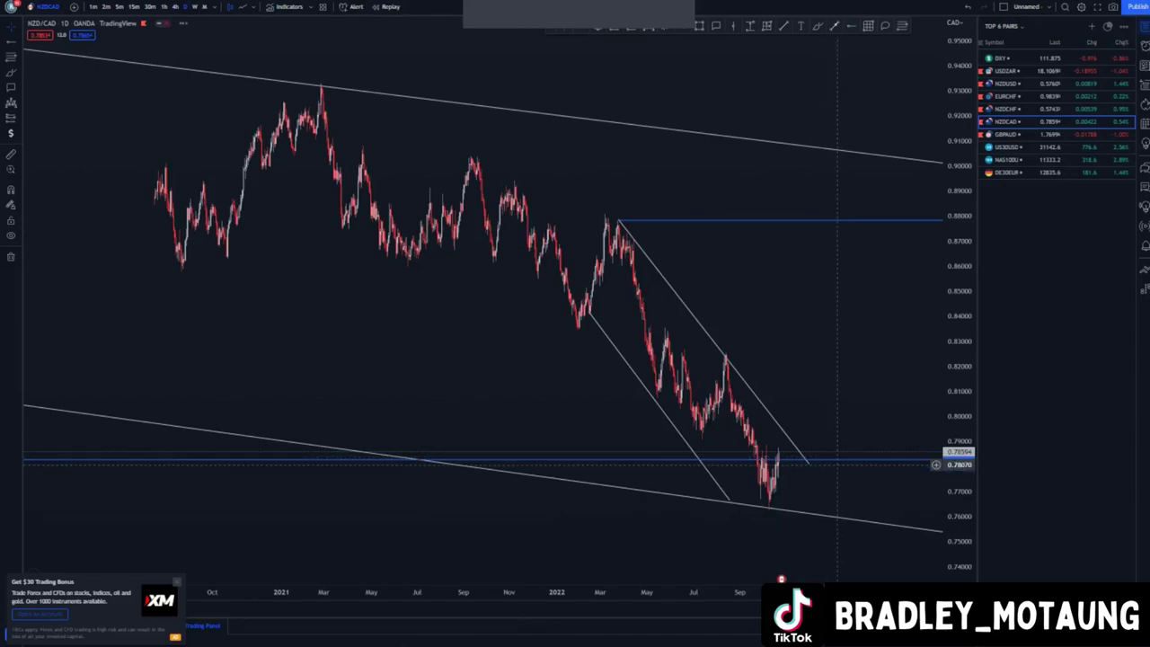
Remove the horizontal ray at about 0.783 and draw one from the October 2022 low at about 0.763
{"action": "right_click", "coordinate": [841, 460]}
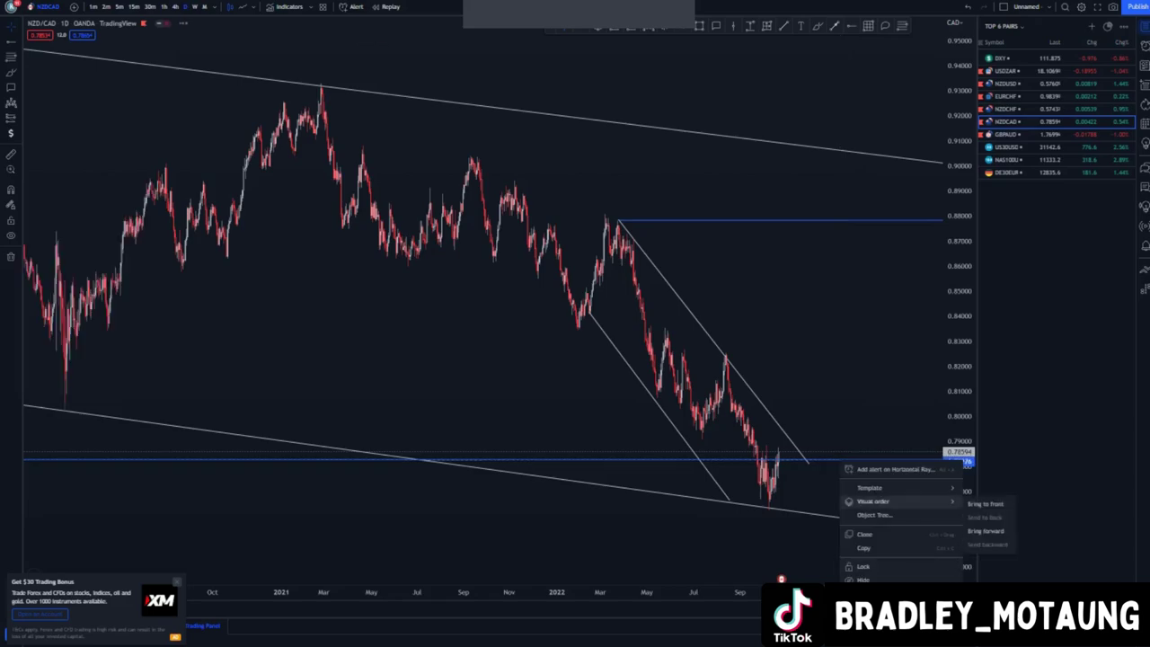
{"action": "left_click", "coordinate": [865, 594]}
{"action": "left_click_drag", "start_coordinate": [674, 208], "coordinate": [669, 205]}
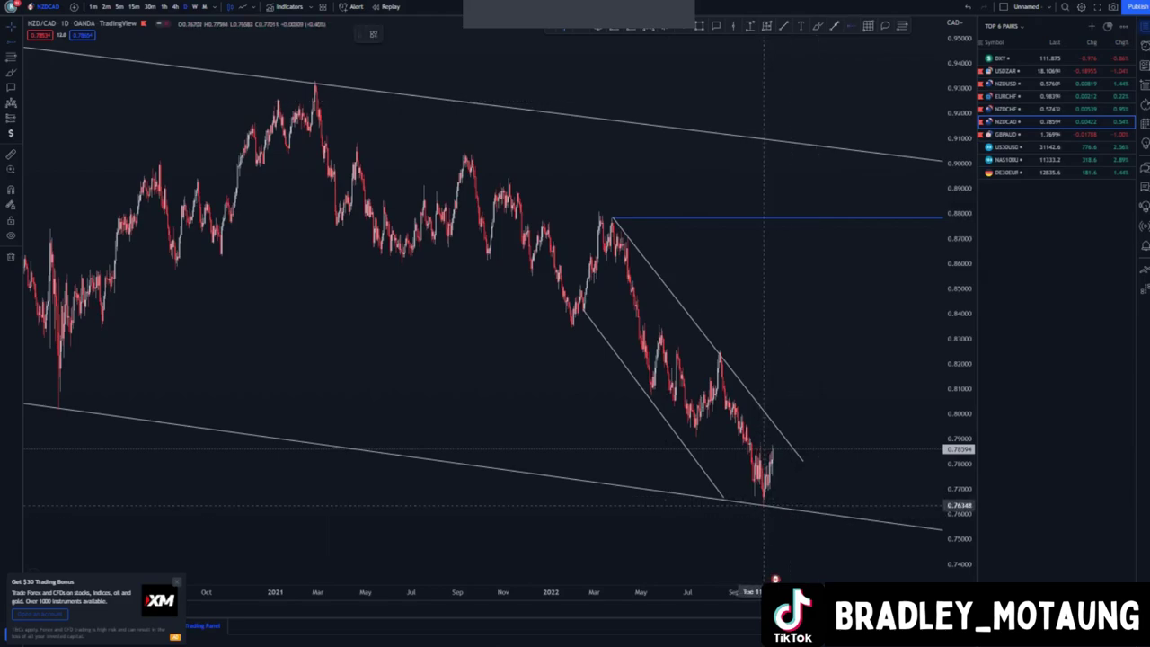
{"action": "left_click", "coordinate": [764, 505]}
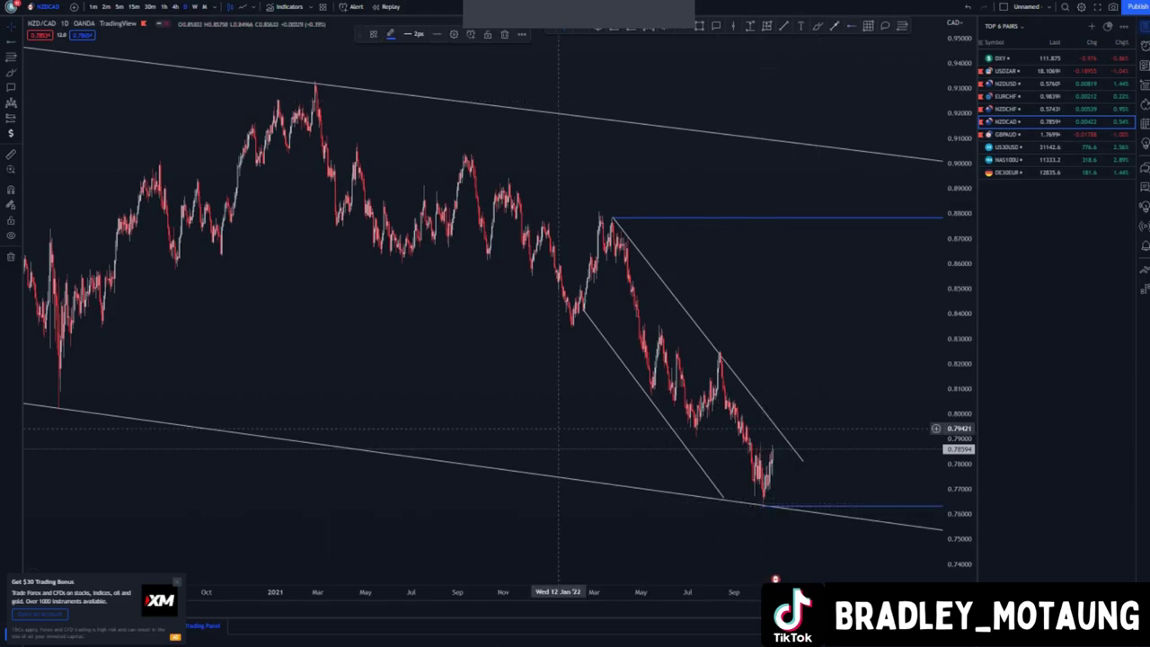
Brush a projected dip to the 0.763 ray with a rally to about 0.863, and undo the freehand drawing
{"action": "left_click_drag", "start_coordinate": [559, 430], "coordinate": [442, 346]}
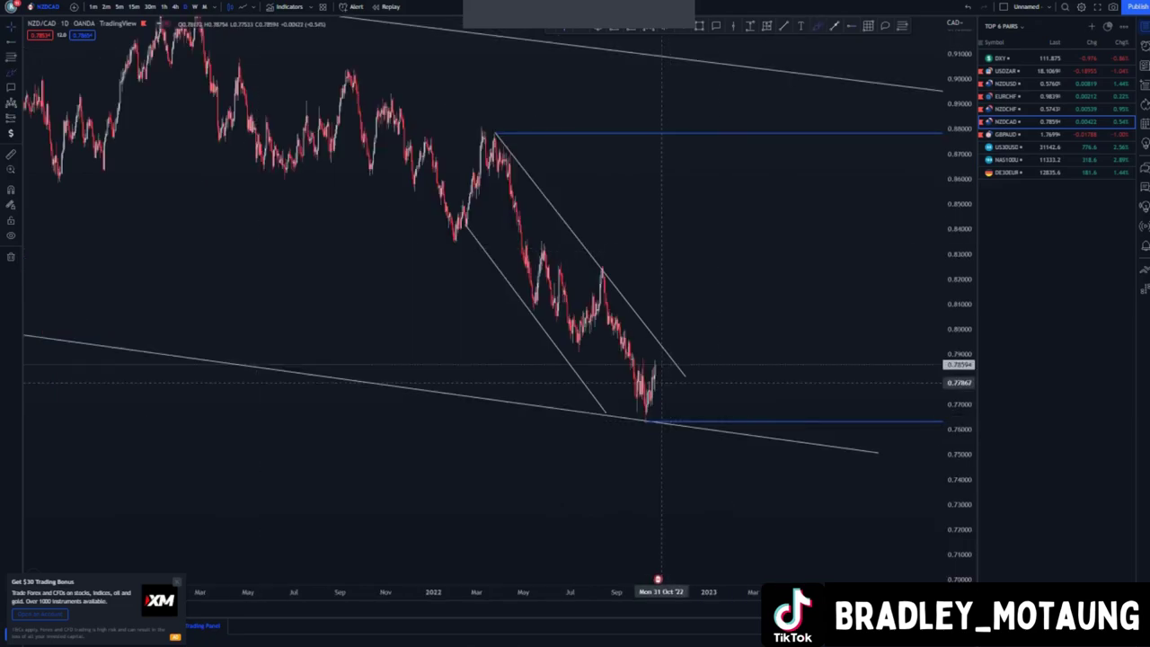
{"action": "mouse_move", "coordinate": [659, 362]}
{"action": "left_mouse_down"}
{"action": "mouse_move", "coordinate": [706, 418]}
{"action": "mouse_move", "coordinate": [795, 171]}
{"action": "left_mouse_up"}
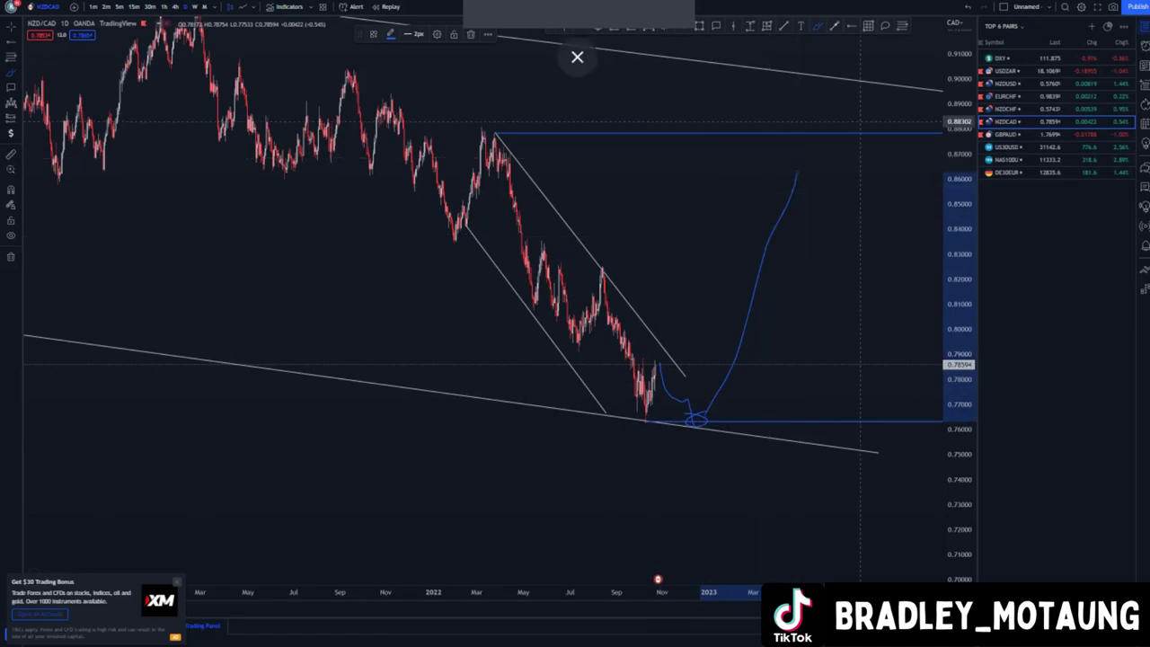
{"action": "key", "text": "ctrl+z"}
{"action": "key", "text": "ctrl+z"}
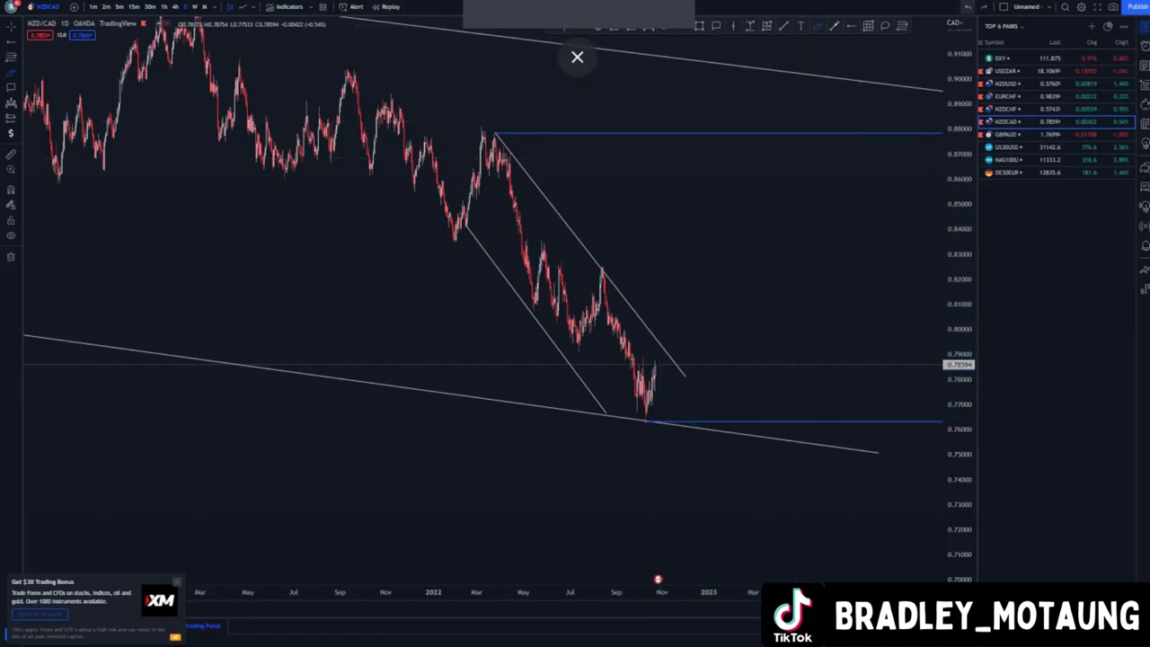
Change the NZDCAD chart to the 4-hour timeframe and enlarge the price scale around the recent candles
{"action": "left_click", "coordinate": [176, 7]}
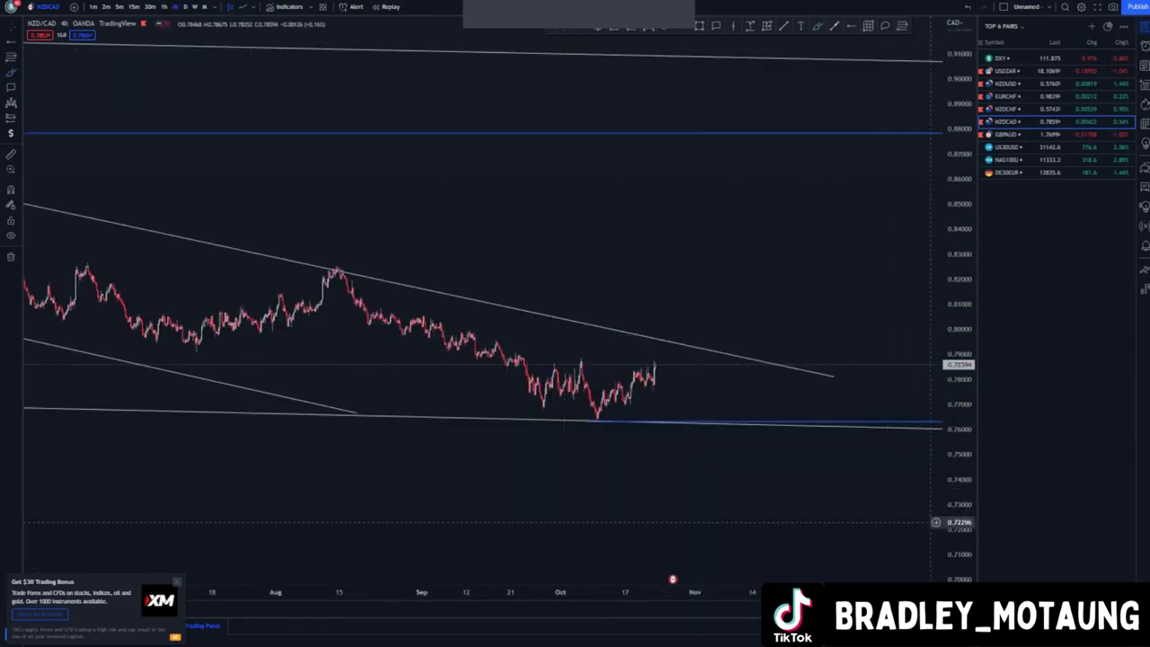
{"action": "left_click_drag", "start_coordinate": [960, 531], "coordinate": [959, 364]}
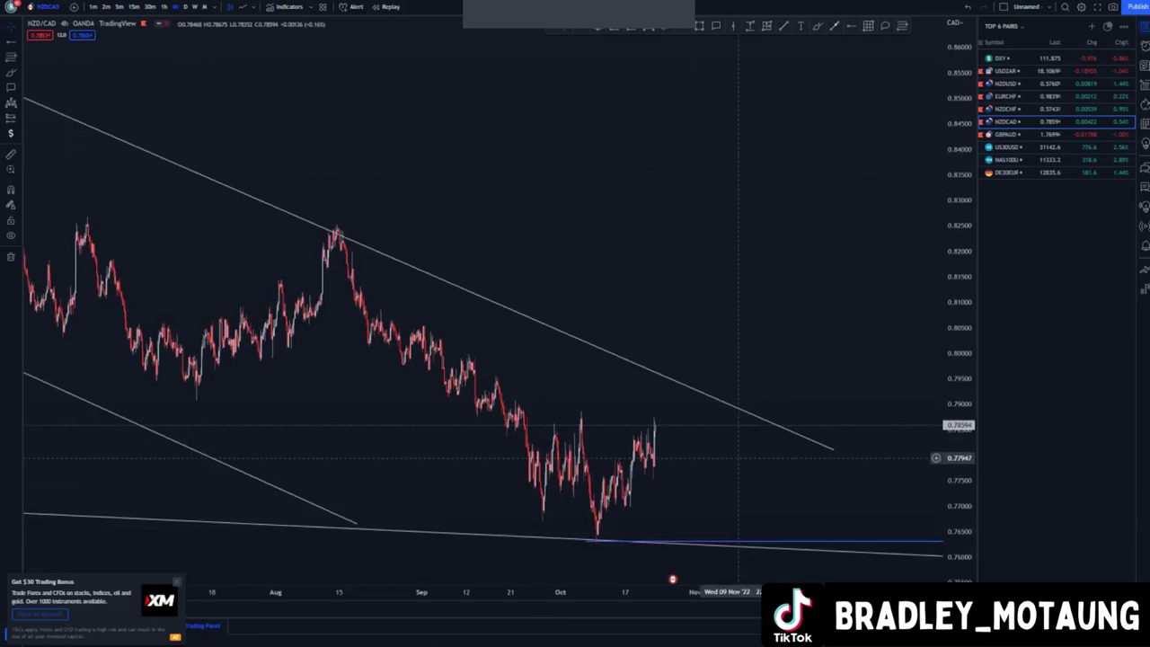
{"action": "left_click_drag", "start_coordinate": [737, 457], "coordinate": [744, 426]}
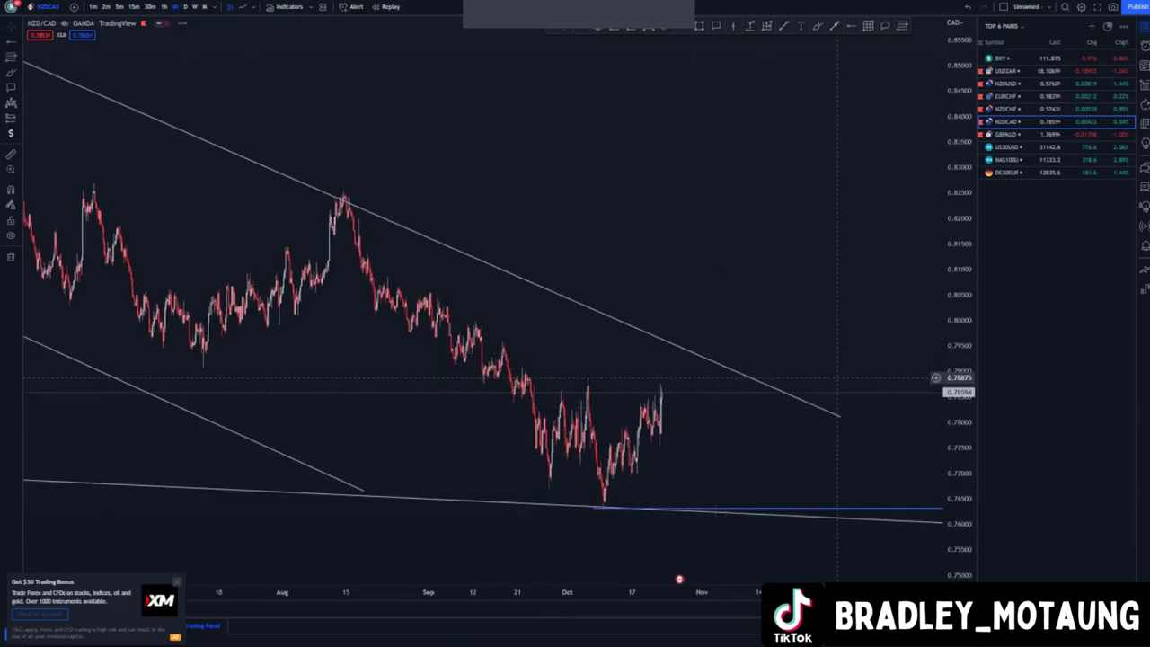
Shorten the steep upper trend line so it ends at about 0.793, just beyond the latest NZDCAD candles
{"action": "left_click_drag", "start_coordinate": [841, 417], "coordinate": [728, 353]}
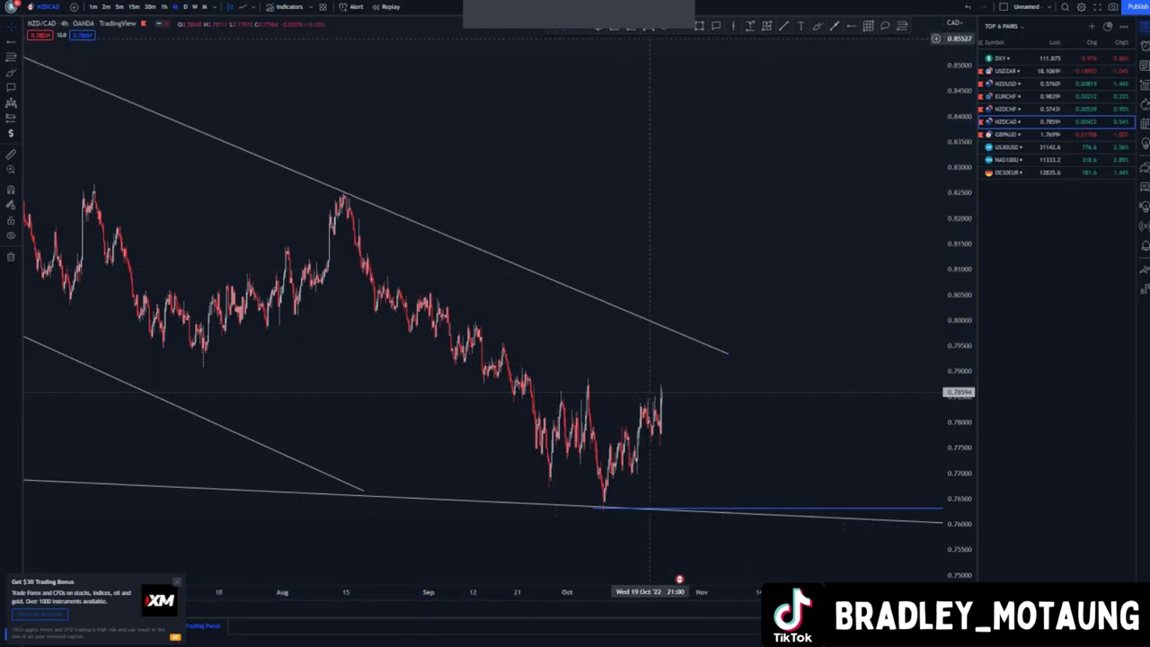
Try to outline an inverse head and shoulders pattern over the September and October 2022 lows with its neckline near 0.786
{"action": "left_click", "coordinate": [648, 28]}
{"action": "left_click", "coordinate": [526, 383]}
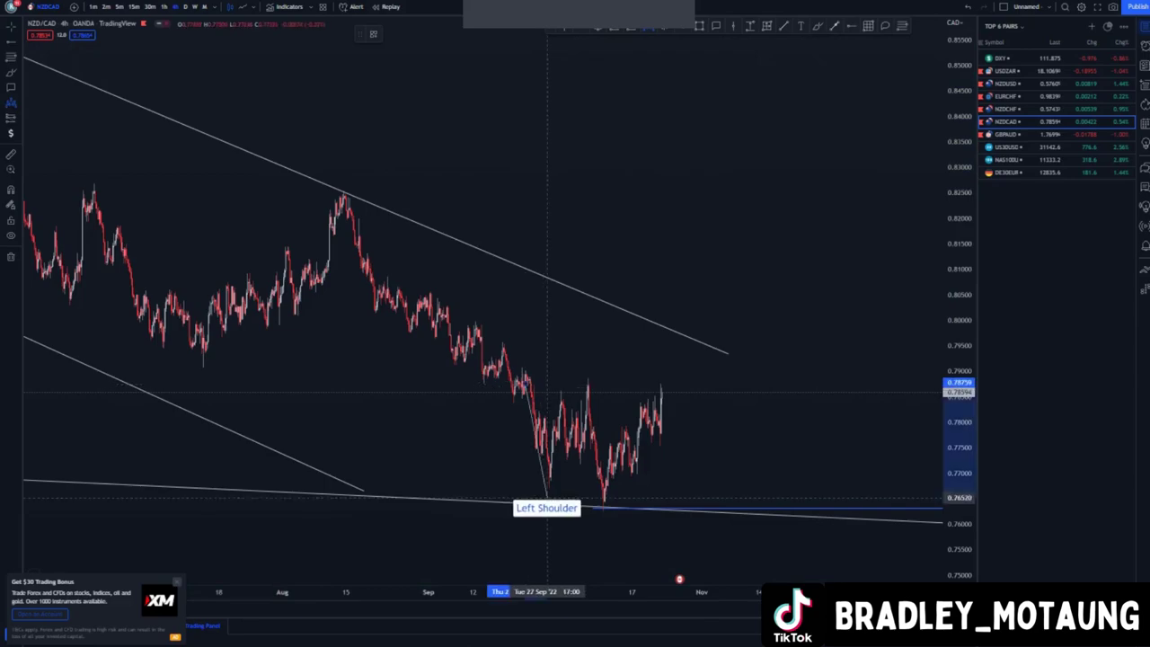
{"action": "left_click", "coordinate": [549, 495]}
{"action": "left_click", "coordinate": [589, 390]}
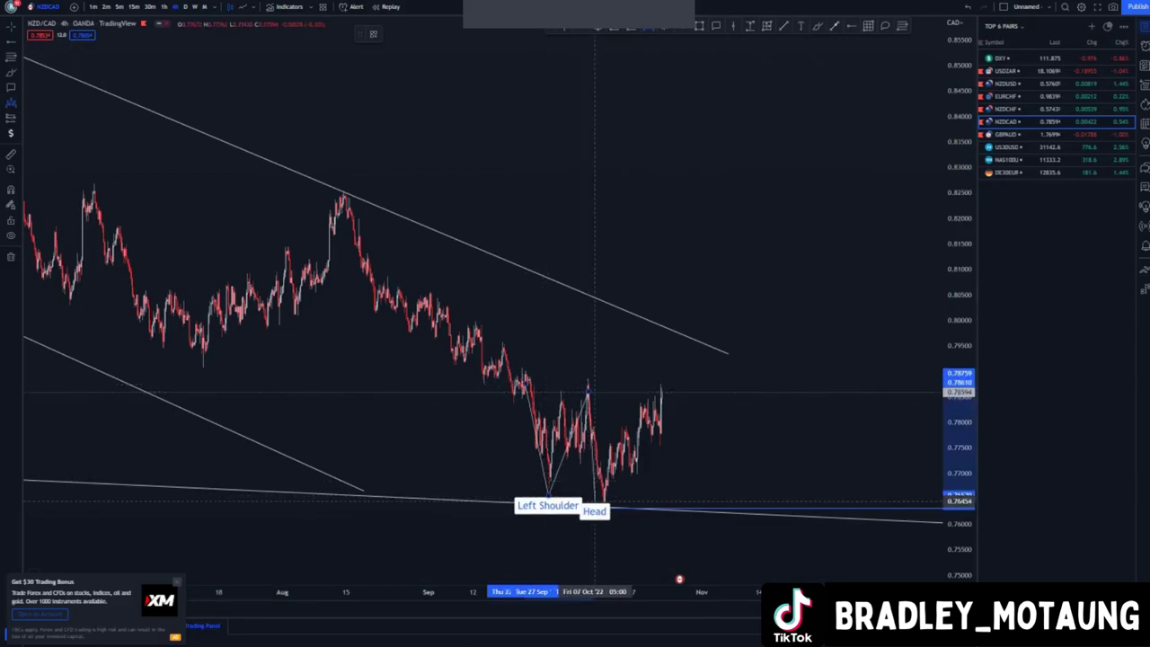
{"action": "left_click", "coordinate": [601, 504]}
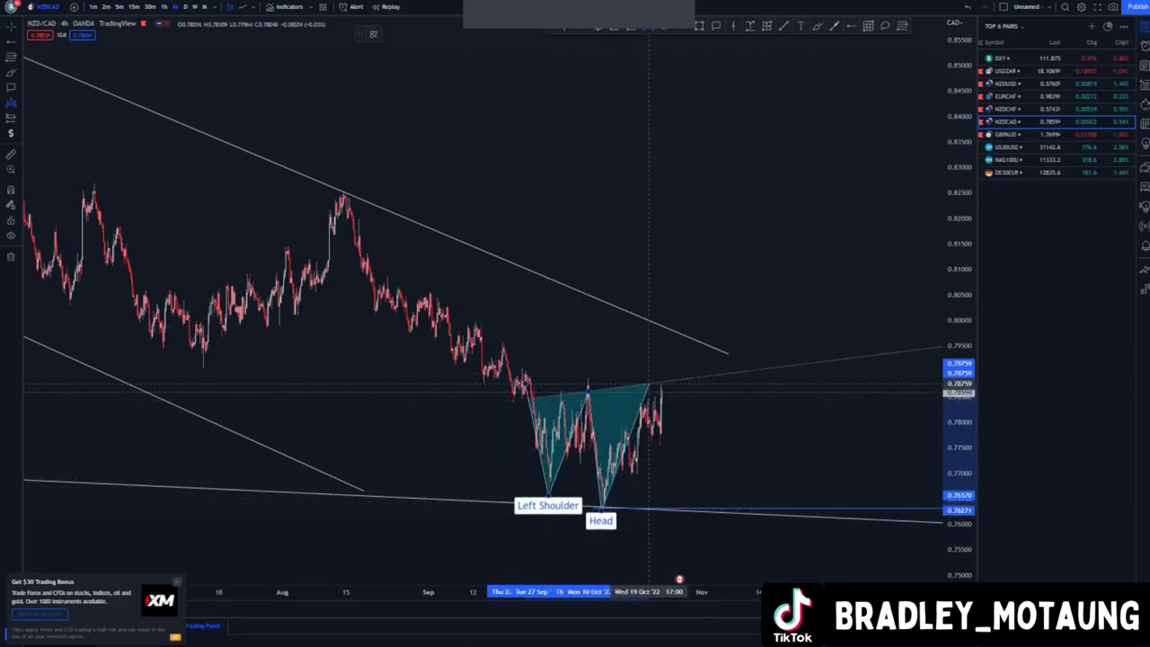
{"action": "left_click", "coordinate": [647, 391]}
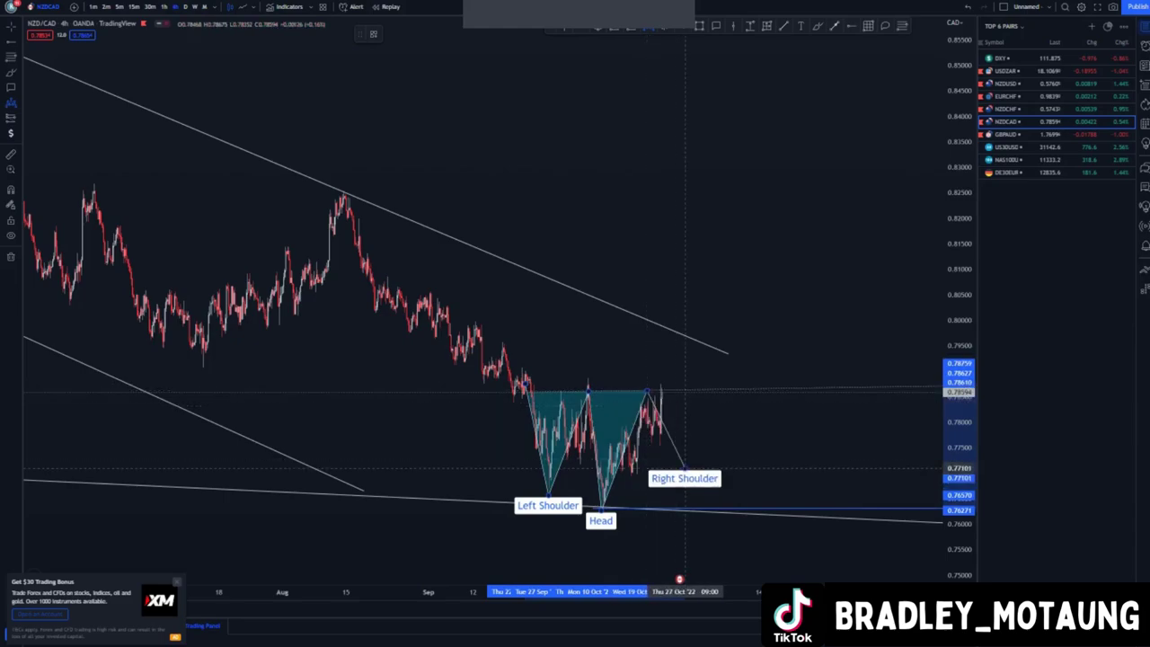
{"action": "left_click", "coordinate": [686, 469]}
{"action": "key", "text": "Escape"}
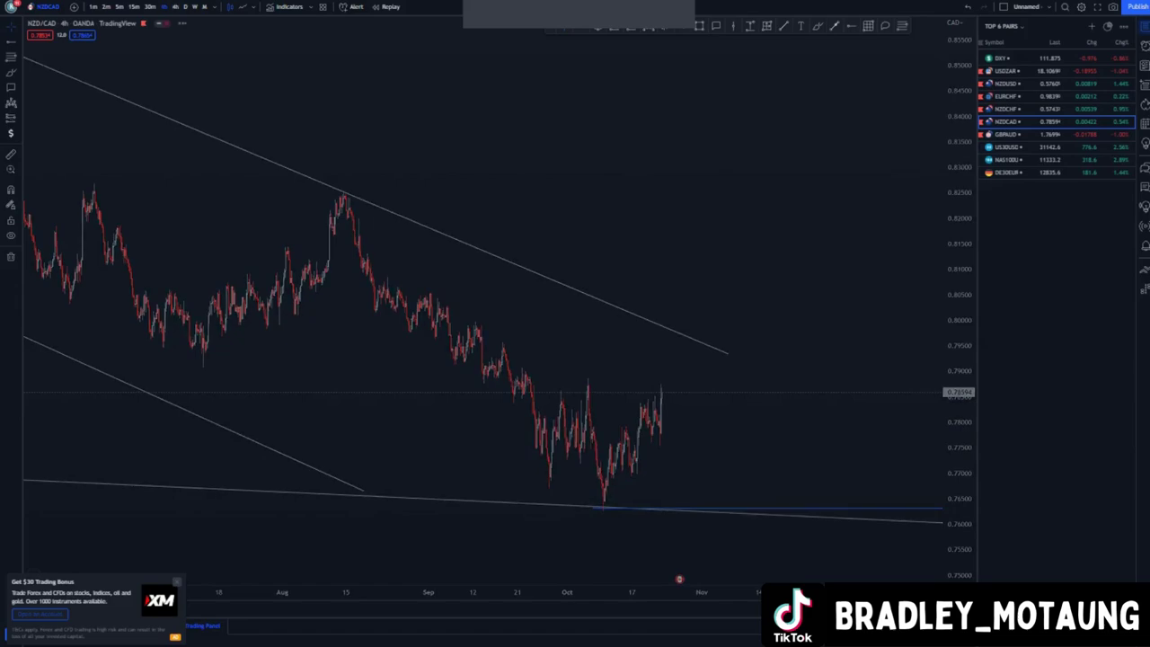
Switch the NZDCAD chart to the 1-hour timeframe and frame the decline from the August 2022 peak
{"action": "scroll", "coordinate": [485, 359], "scroll_direction": "up", "scroll_amount": 5}
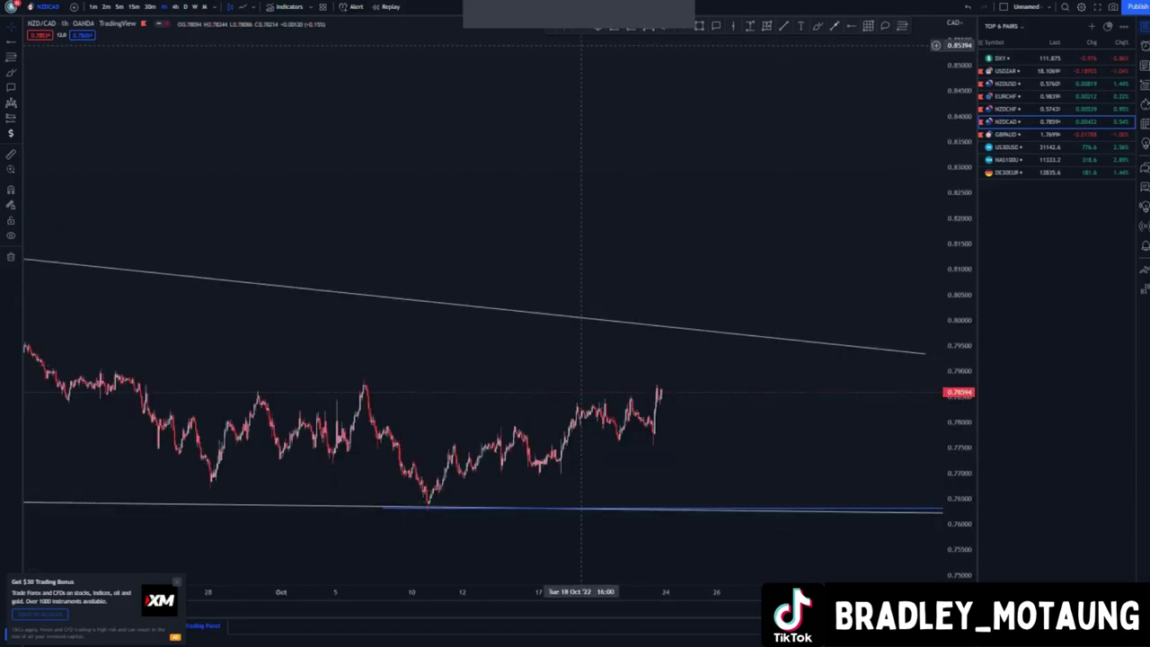
{"action": "left_click_drag", "start_coordinate": [959, 508], "coordinate": [959, 363]}
{"action": "left_click_drag", "start_coordinate": [789, 436], "coordinate": [787, 197]}
{"action": "scroll", "coordinate": [764, 390], "scroll_direction": "down", "scroll_amount": 3}
{"action": "scroll", "coordinate": [785, 580], "scroll_direction": "down", "scroll_amount": 3}
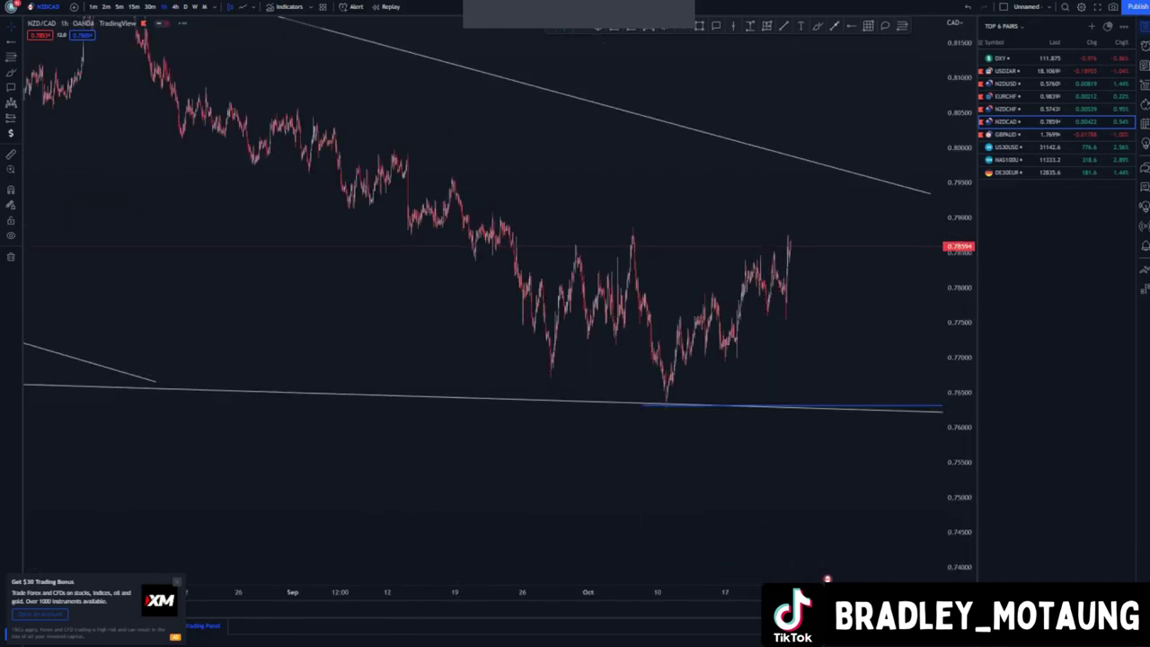
{"action": "left_click_drag", "start_coordinate": [430, 184], "coordinate": [368, 295]}
{"action": "scroll", "coordinate": [367, 294], "scroll_direction": "down", "scroll_amount": 5}
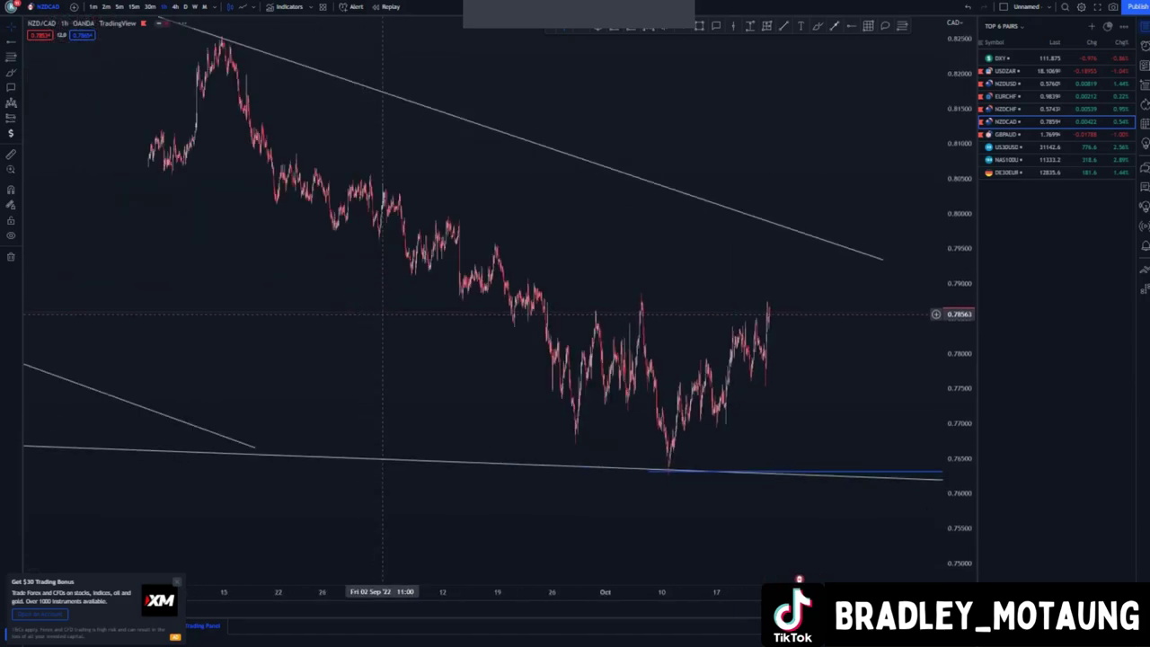
{"action": "scroll", "coordinate": [384, 314], "scroll_direction": "down", "scroll_amount": 3}
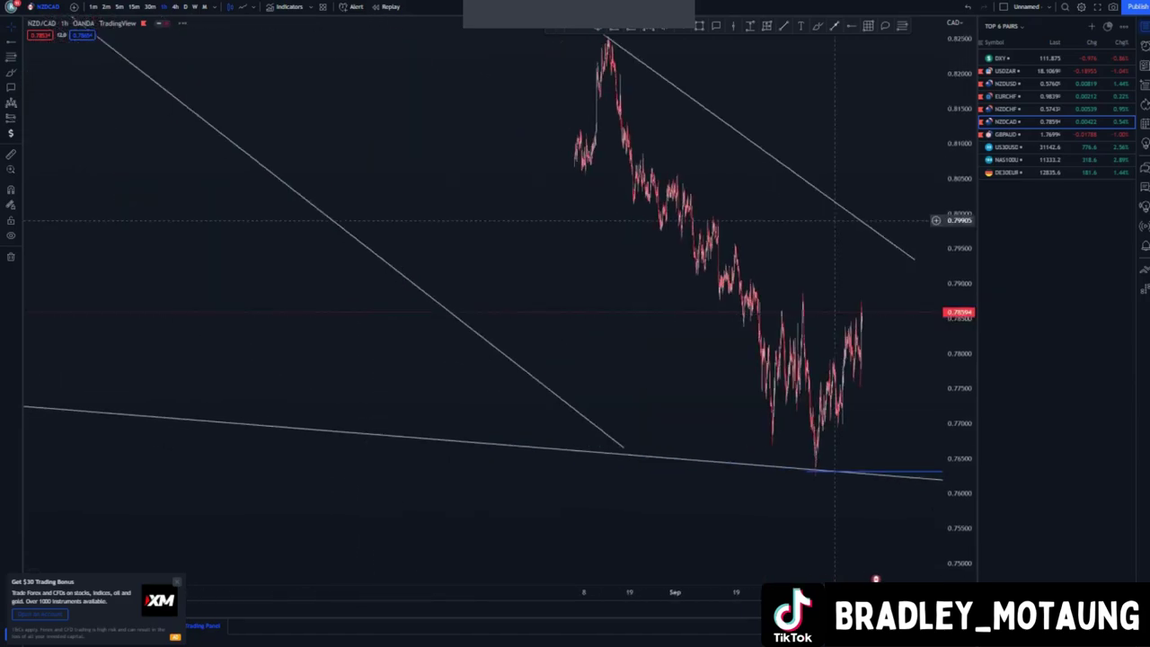
{"action": "left_click_drag", "start_coordinate": [960, 269], "coordinate": [960, 427]}
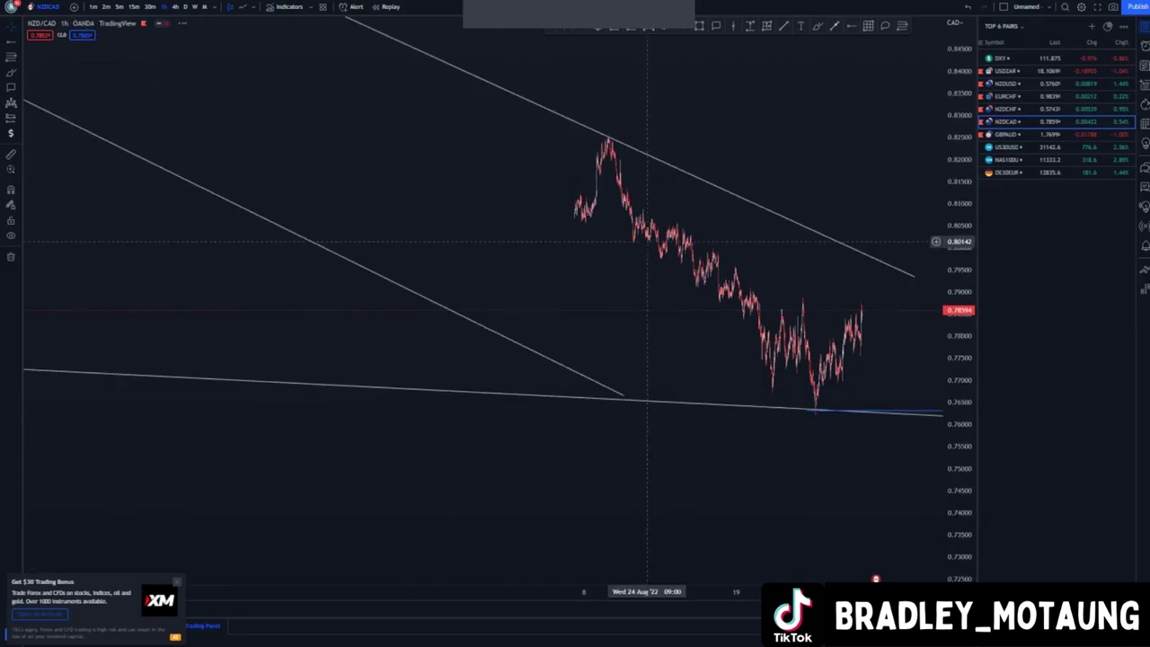
{"action": "left_click_drag", "start_coordinate": [509, 393], "coordinate": [341, 517]}
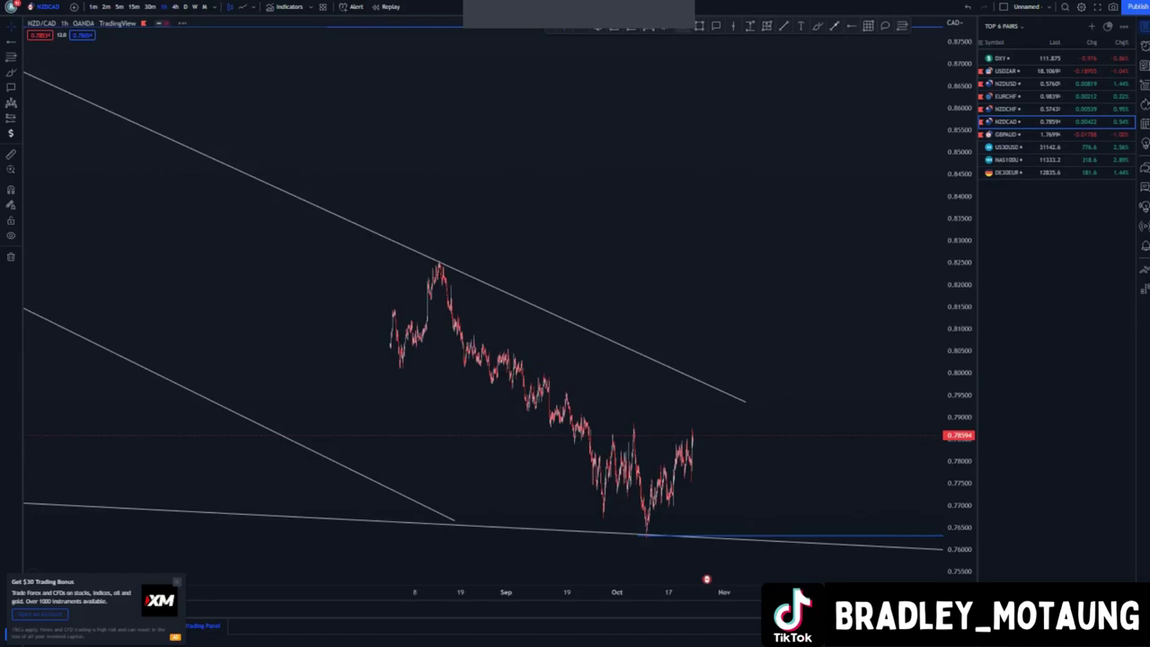
Draw a projected path from the latest candle up to about 0.818, followed by a zigzag consolidation between about 0.811 and 0.818
{"action": "left_click_drag", "start_coordinate": [691, 431], "coordinate": [737, 294]}
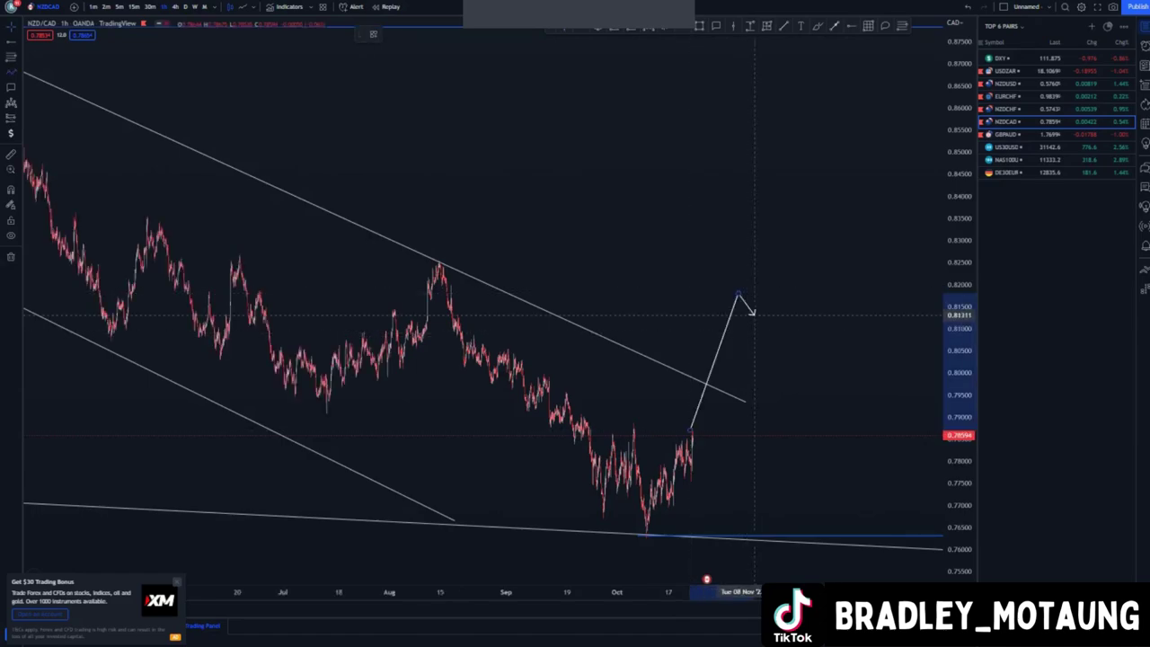
{"action": "left_click", "coordinate": [742, 324]}
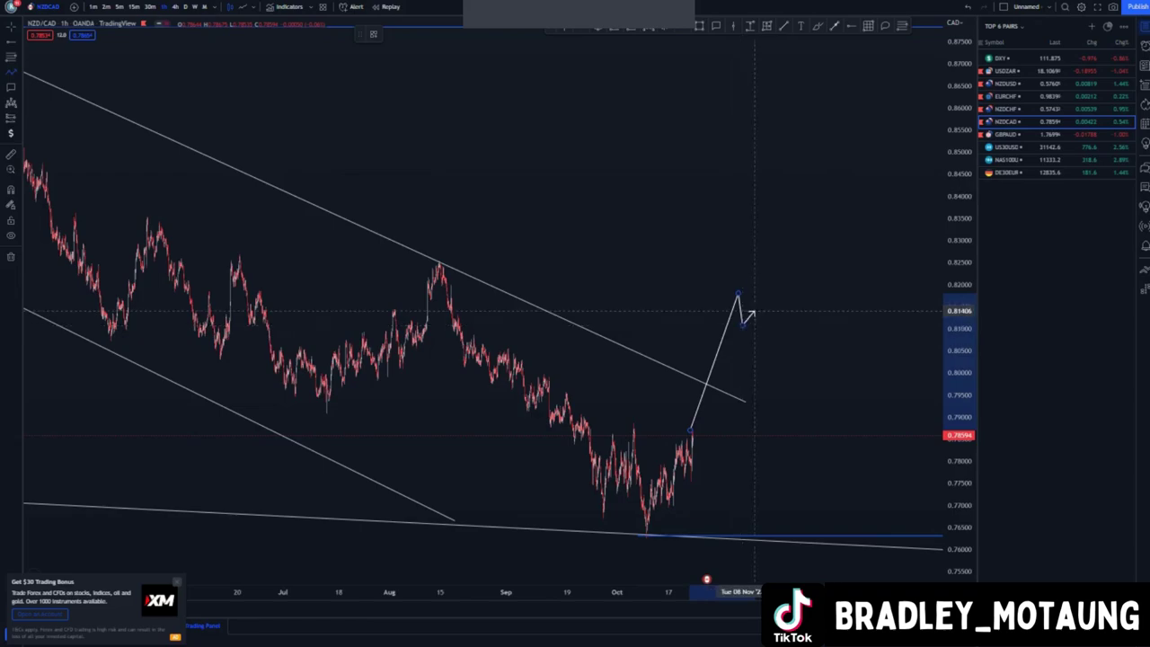
{"action": "left_click", "coordinate": [758, 296]}
{"action": "left_click", "coordinate": [757, 325]}
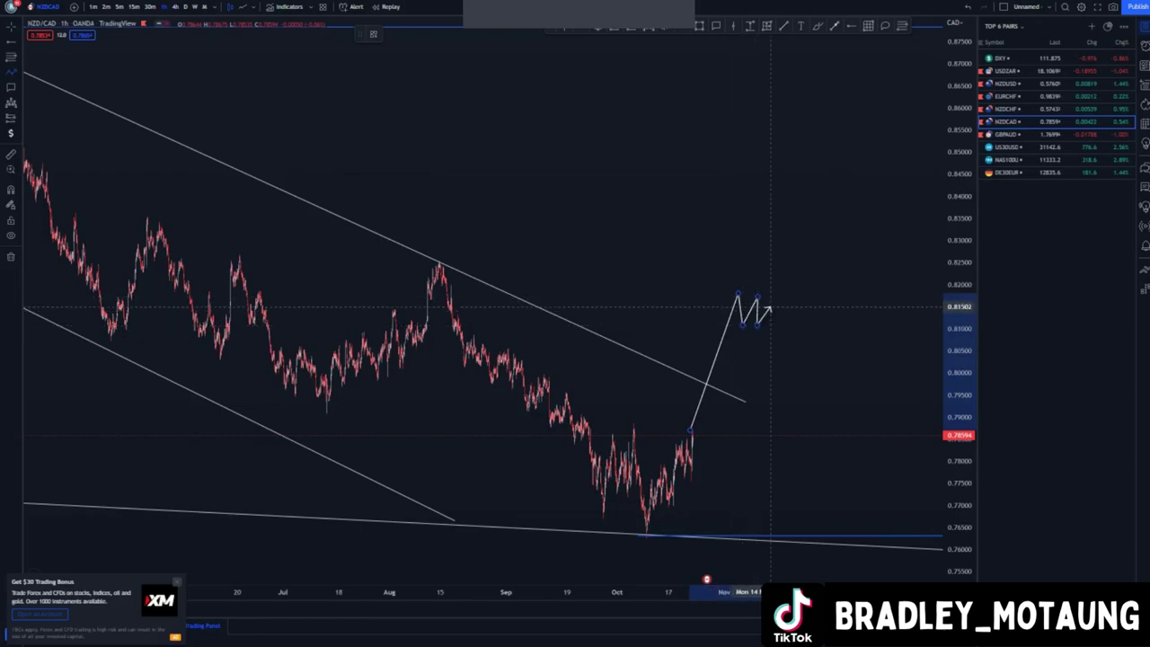
{"action": "left_click", "coordinate": [772, 294]}
{"action": "left_click", "coordinate": [772, 329]}
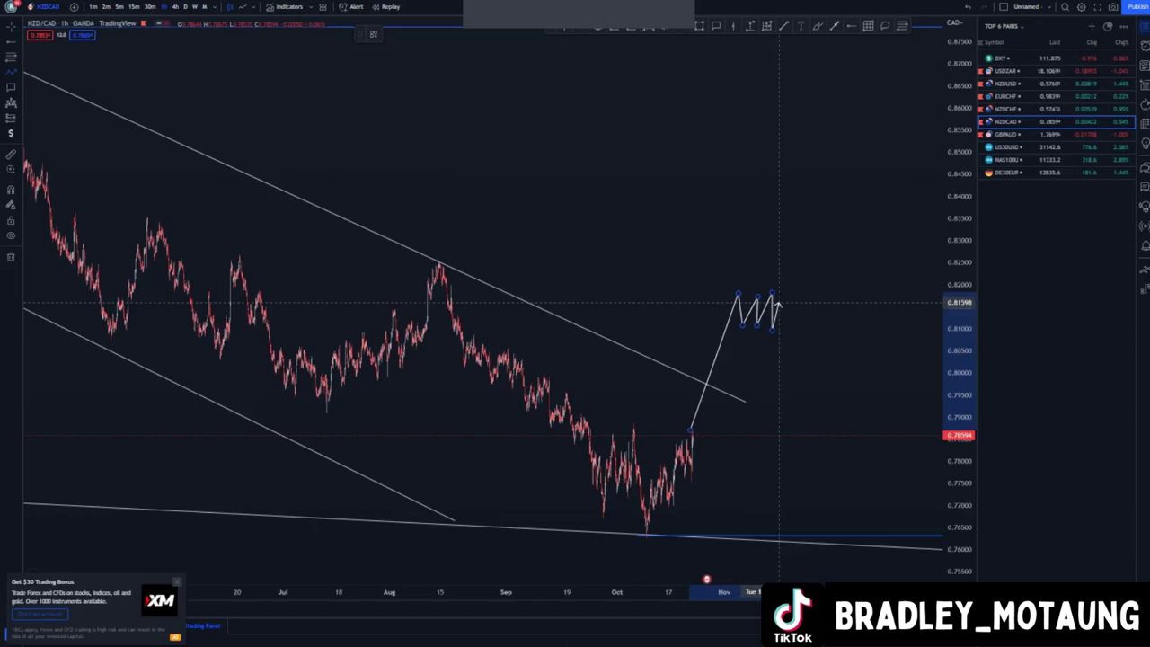
{"action": "double_click", "coordinate": [782, 298]}
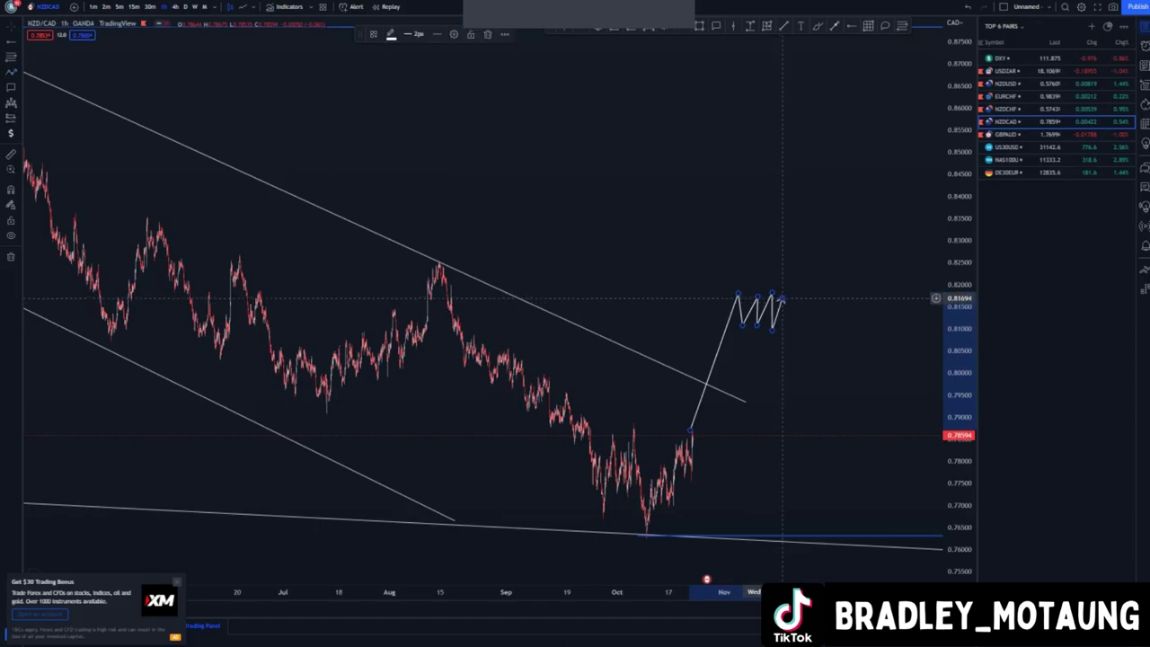
Enclose the projected zigzag between two slightly falling trend lines, starting at about 0.820 above and 0.812 below
{"action": "left_click", "coordinate": [785, 26]}
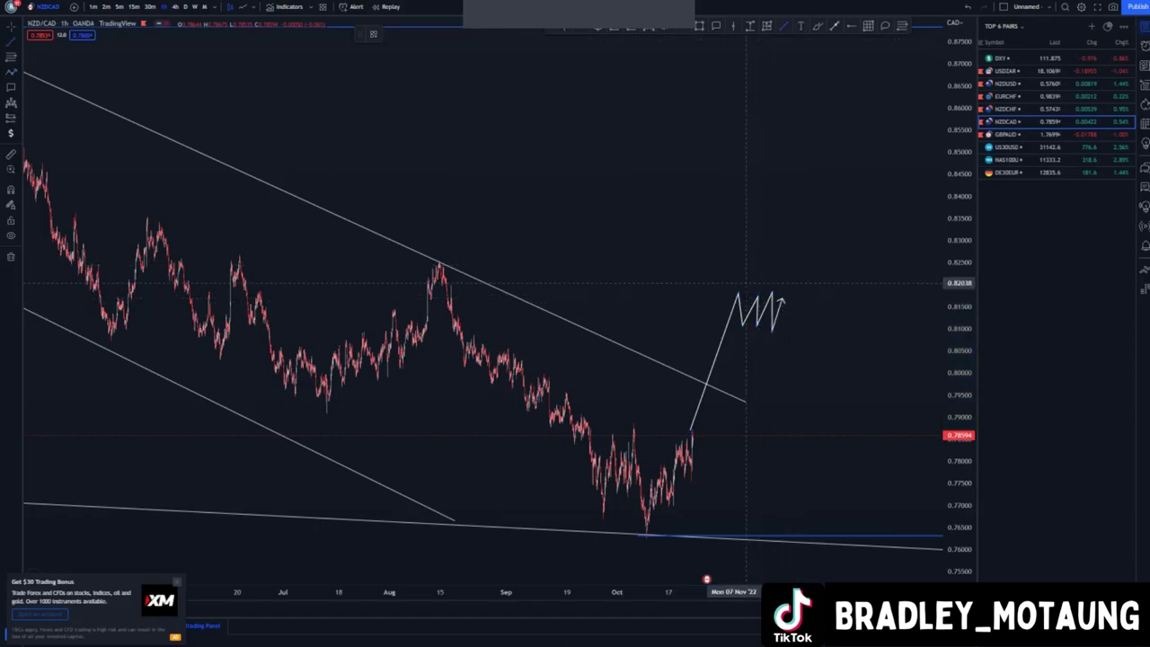
{"action": "left_click", "coordinate": [741, 285]}
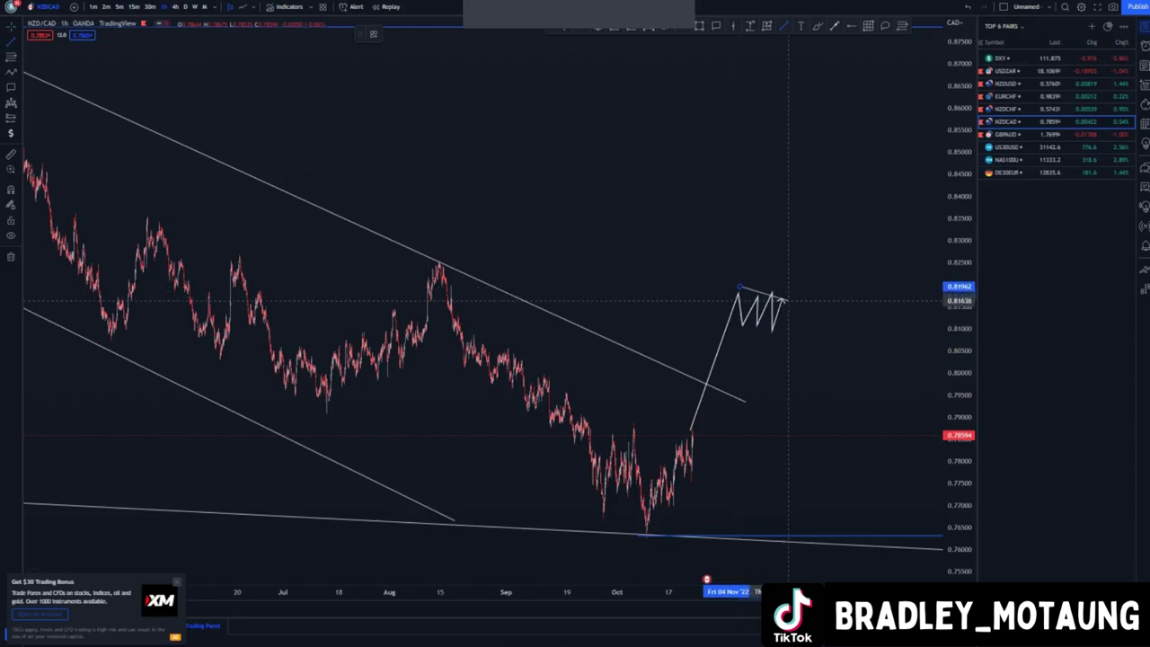
{"action": "left_click", "coordinate": [788, 300]}
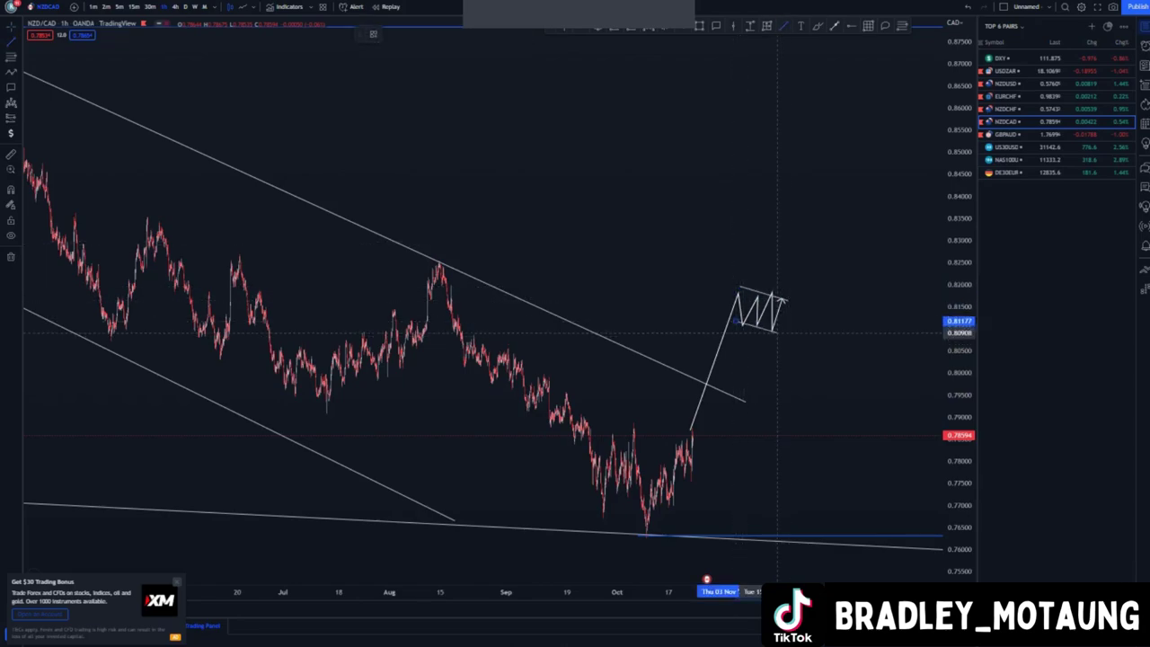
{"action": "left_click", "coordinate": [777, 333]}
Place a long position beside the projected flag with entry at 0.81876, target at 0.90876 and stop at 0.80860
{"action": "left_click_drag", "start_coordinate": [739, 387], "coordinate": [624, 438]}
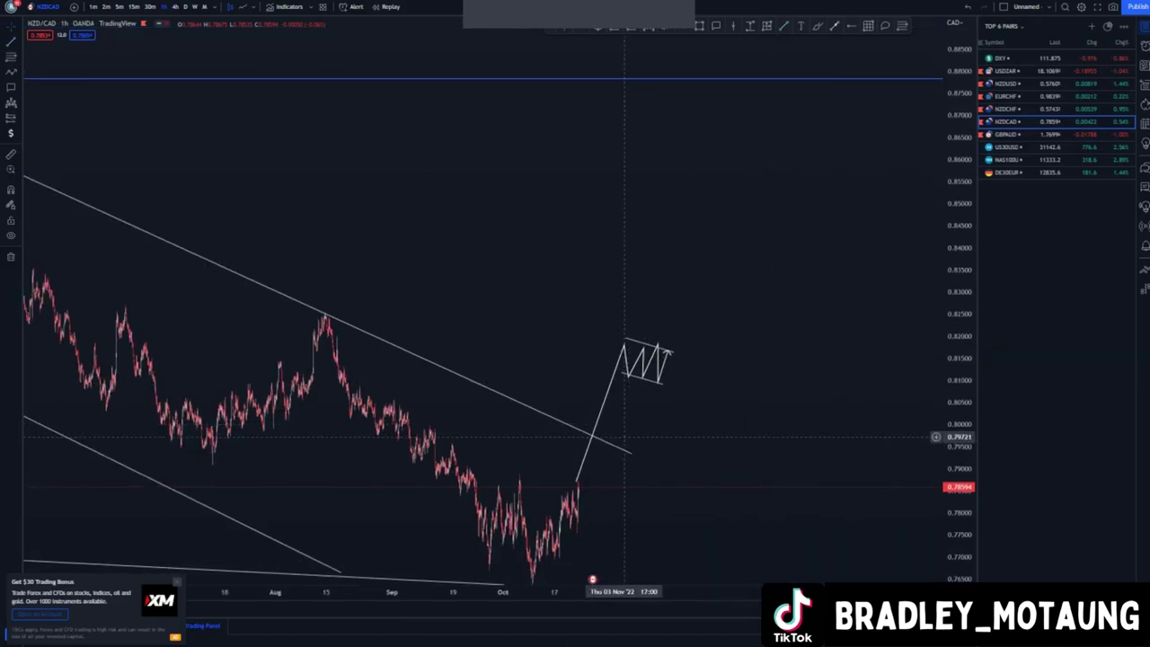
{"action": "left_click_drag", "start_coordinate": [960, 247], "coordinate": [959, 388]}
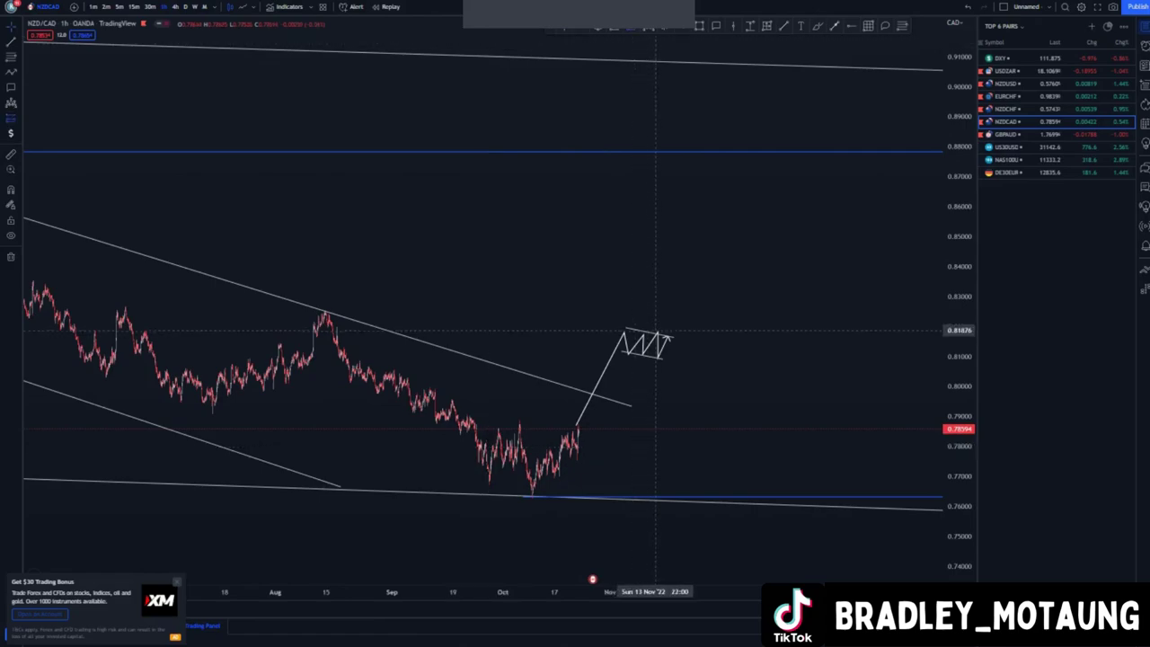
{"action": "left_click", "coordinate": [656, 330]}
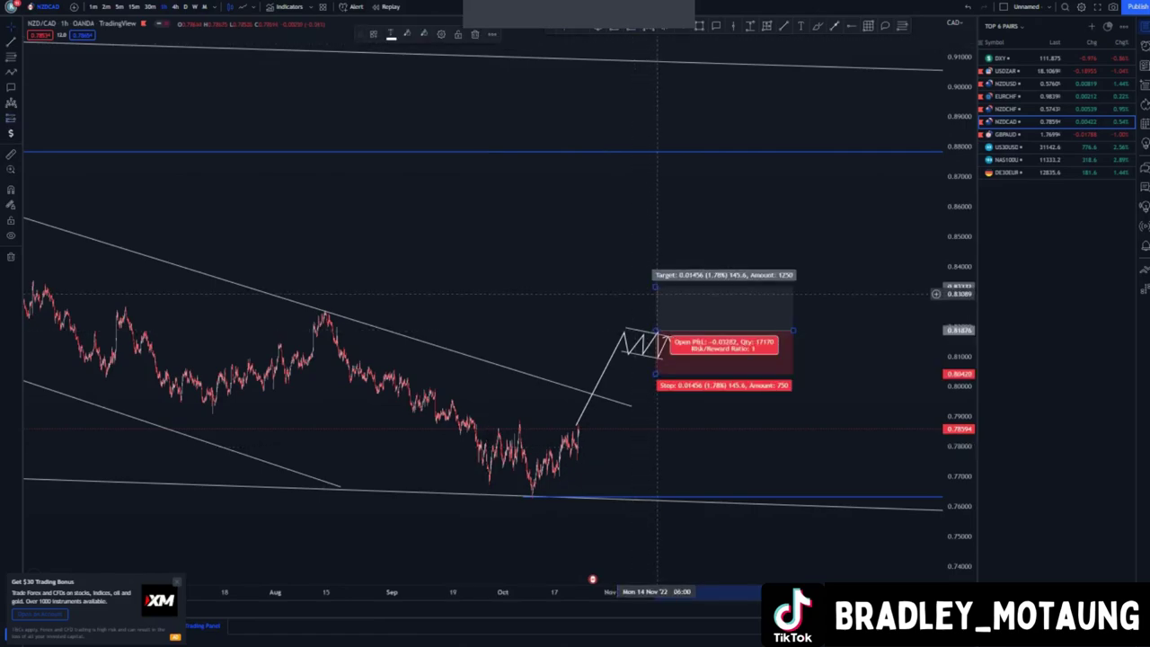
{"action": "left_click_drag", "start_coordinate": [655, 286], "coordinate": [656, 61]}
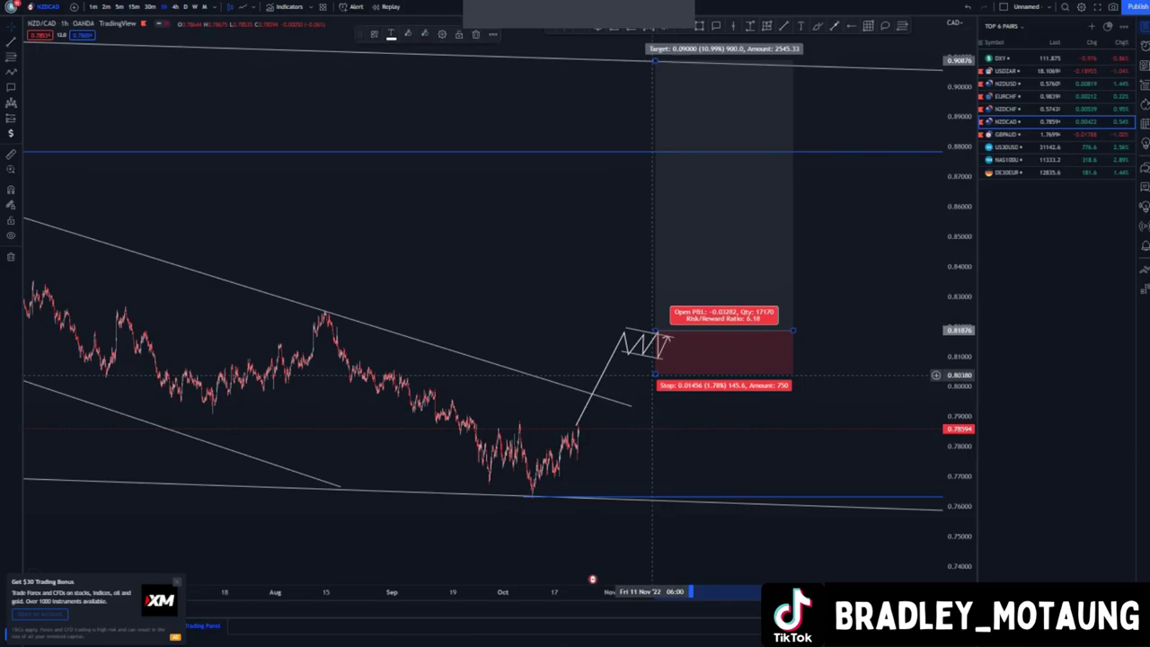
{"action": "left_click_drag", "start_coordinate": [656, 373], "coordinate": [656, 361]}
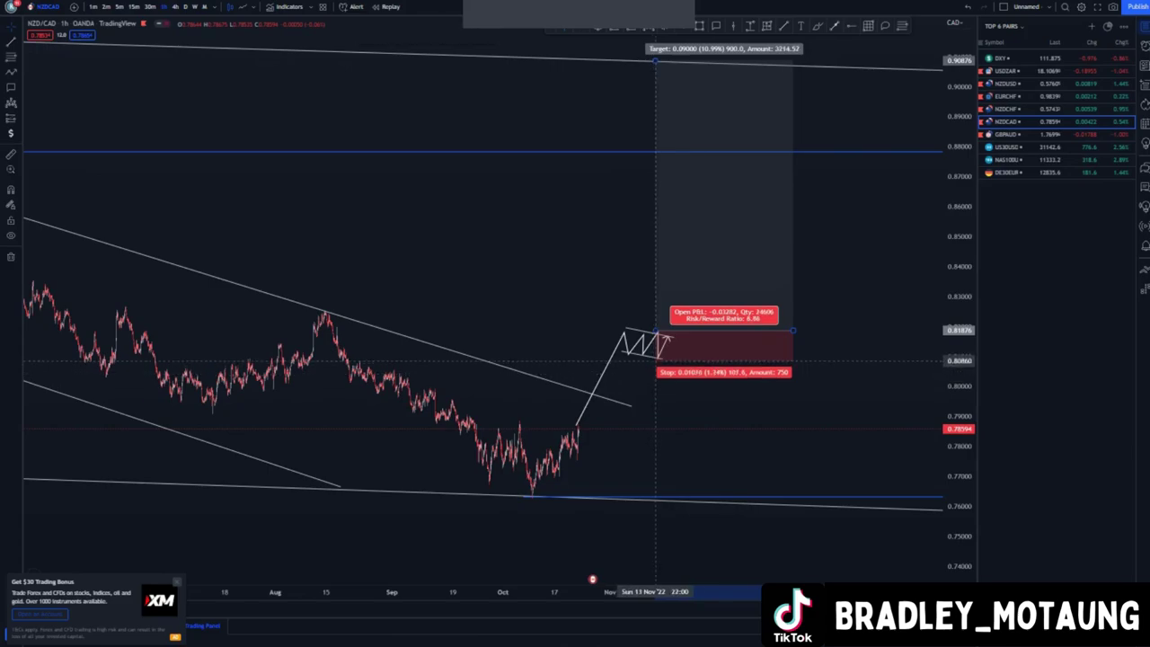
{"action": "left_click", "coordinate": [687, 454]}
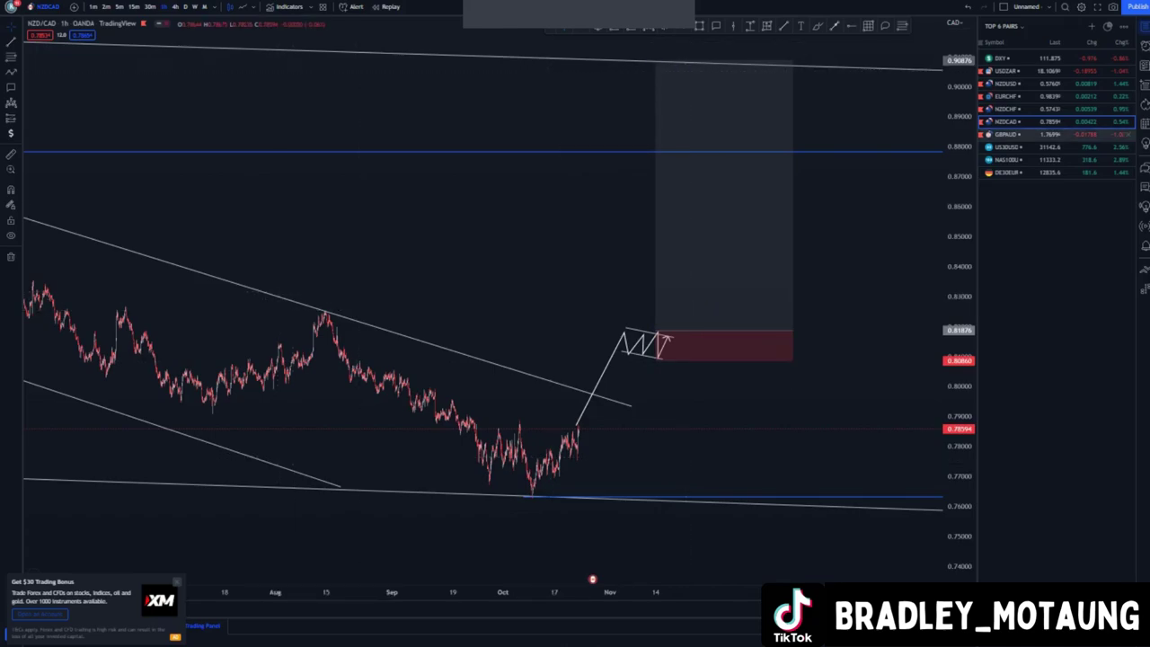
Open the GBPAUD chart on the weekly timeframe and reset the chart view
{"action": "left_click", "coordinate": [1050, 134]}
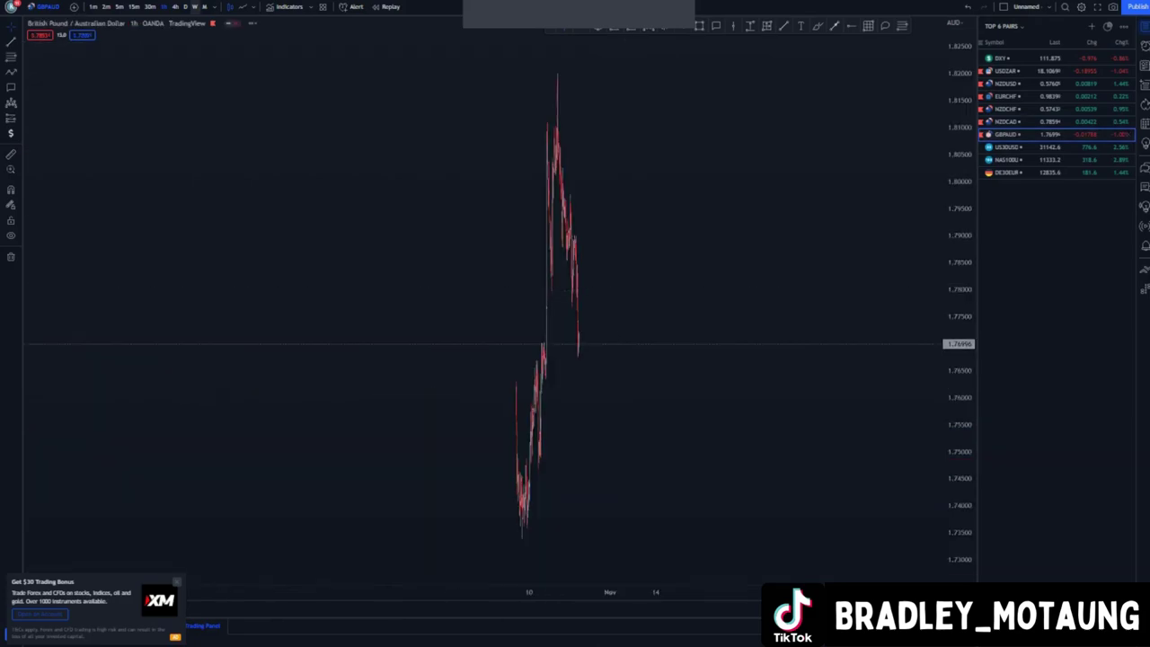
{"action": "left_click", "coordinate": [195, 6]}
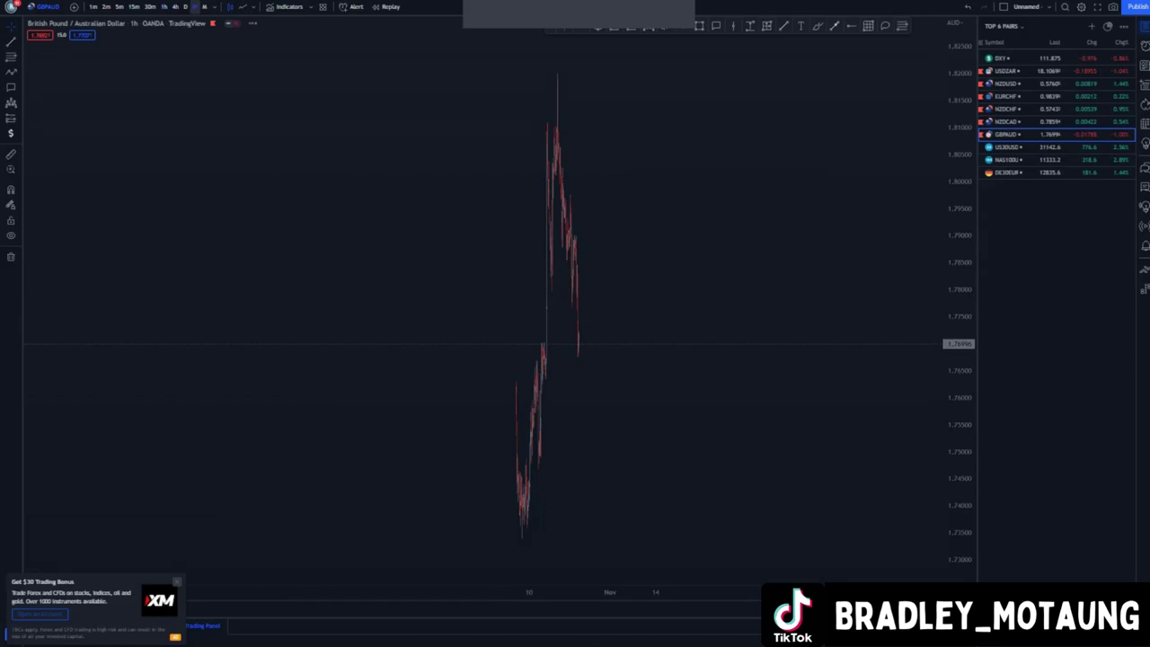
{"action": "right_click", "coordinate": [344, 119]}
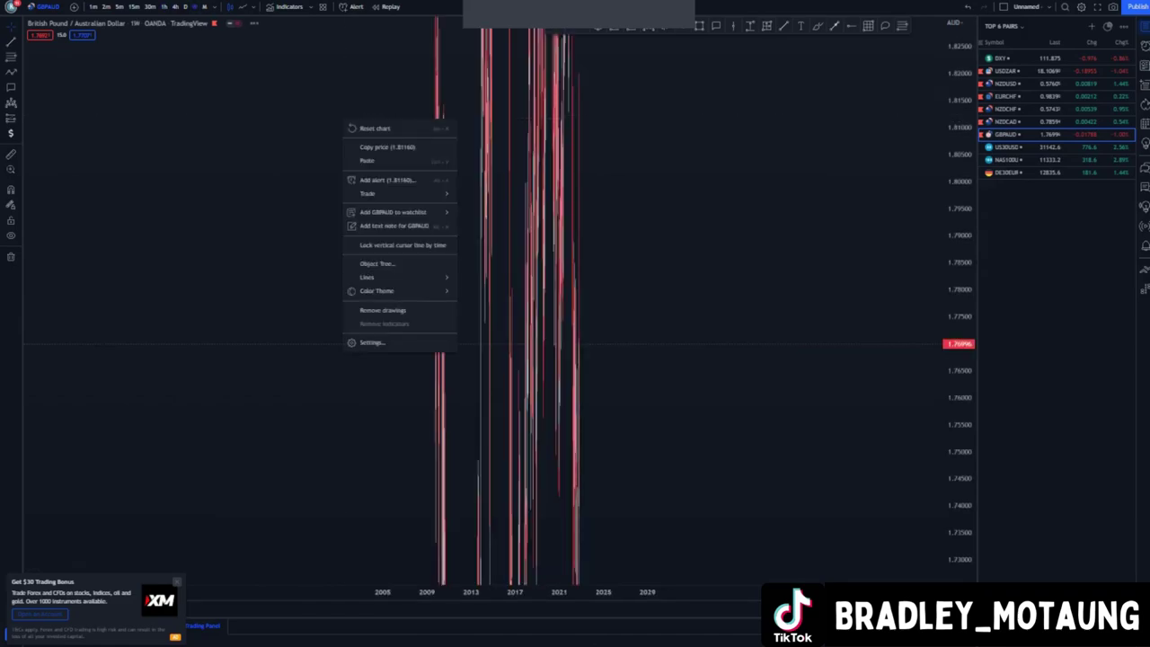
{"action": "left_click", "coordinate": [375, 128]}
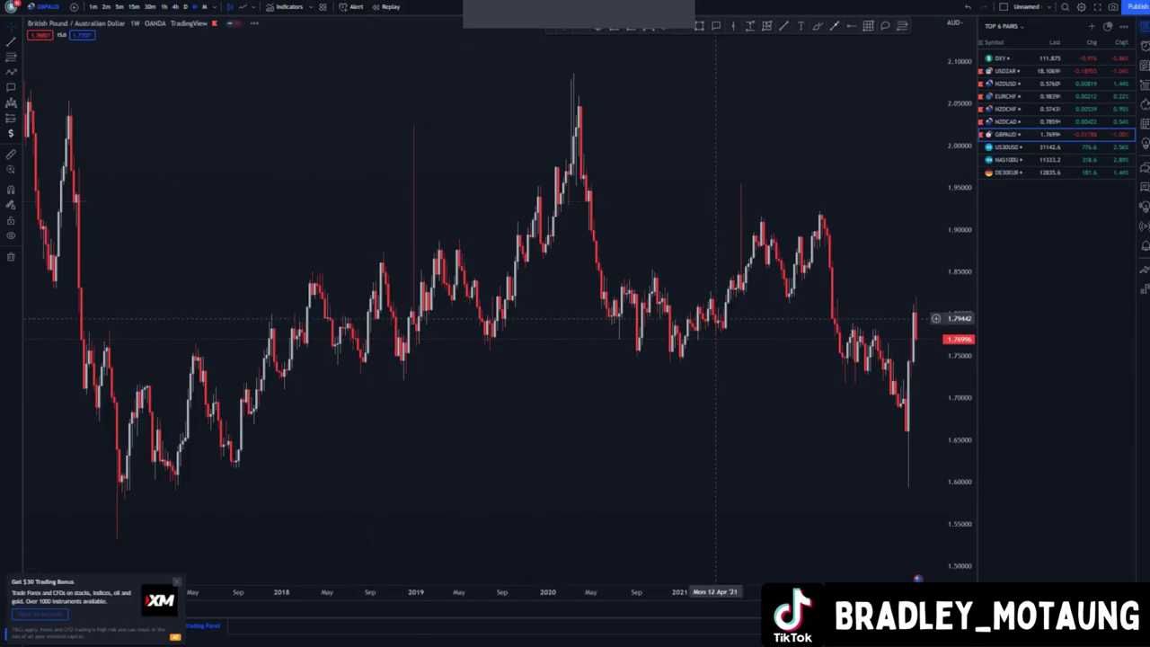
Draw horizontal rays from the August 2017 low at about 1.615 and the March 2020 peak at about 2.086
{"action": "left_click_drag", "start_coordinate": [562, 305], "coordinate": [541, 306]}
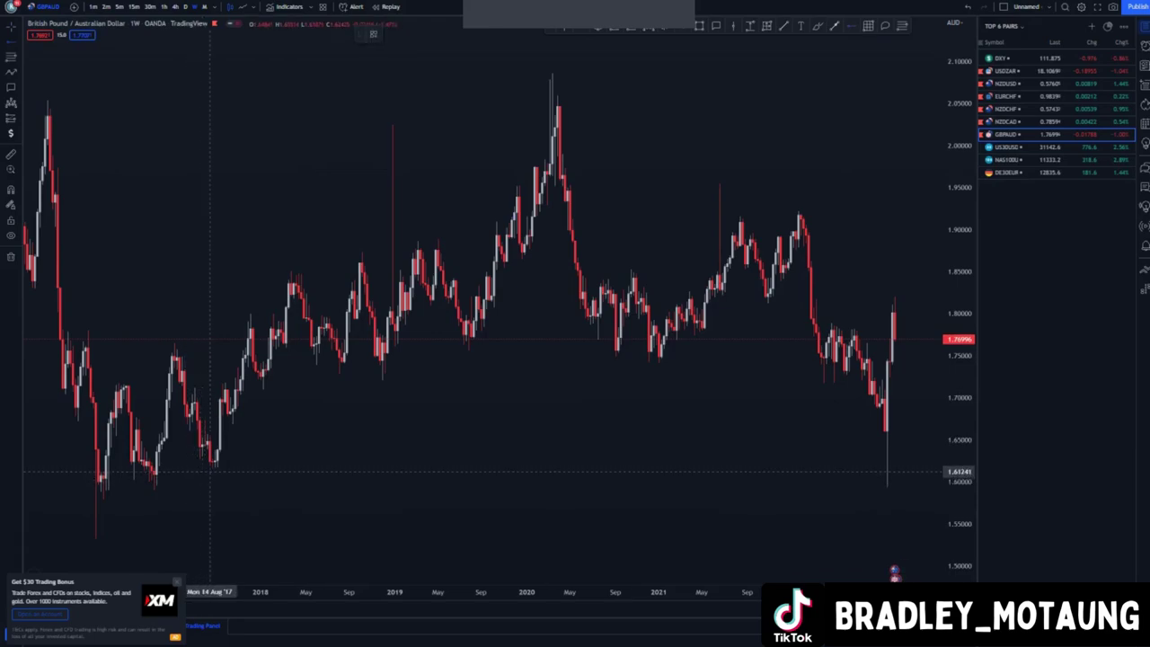
{"action": "left_click", "coordinate": [213, 469]}
{"action": "left_click", "coordinate": [445, 517]}
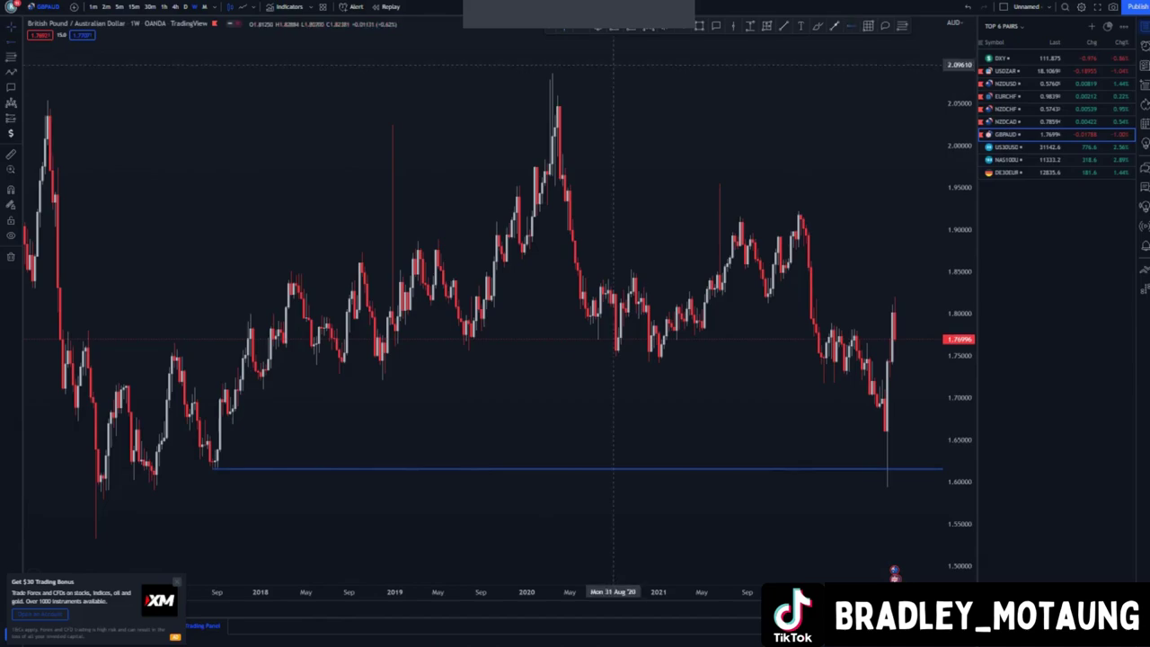
{"action": "left_click", "coordinate": [552, 73]}
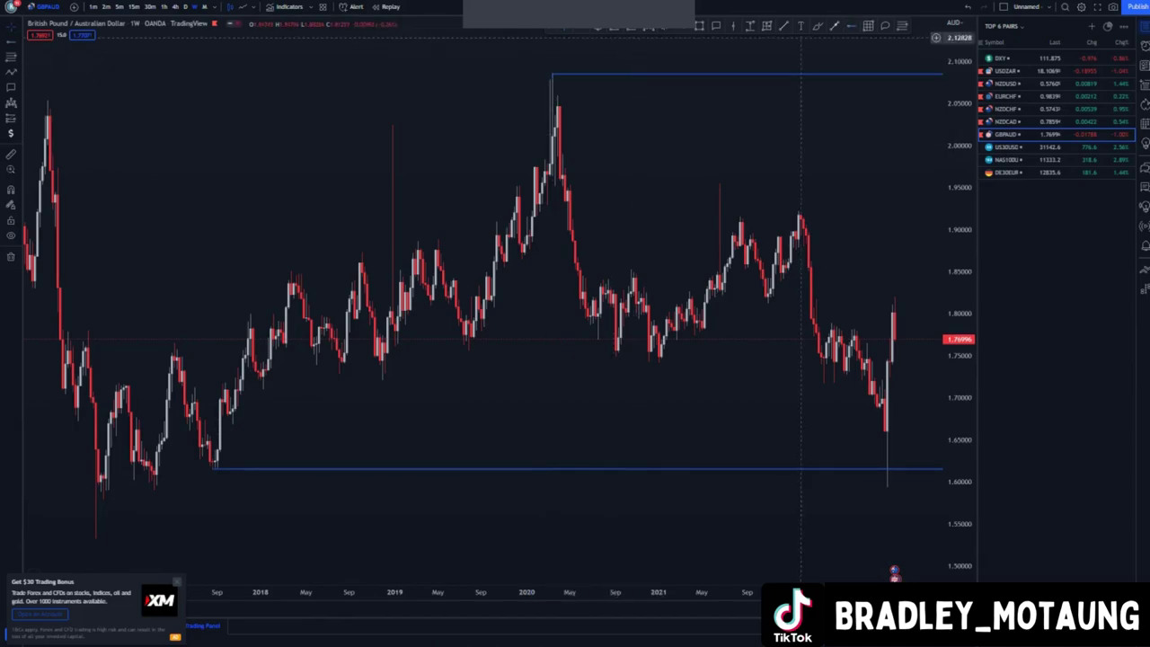
Draw a descending trend line from the March 2020 peak at about 2.089 through the early 2022 high to about 1.835
{"action": "left_click", "coordinate": [556, 71]}
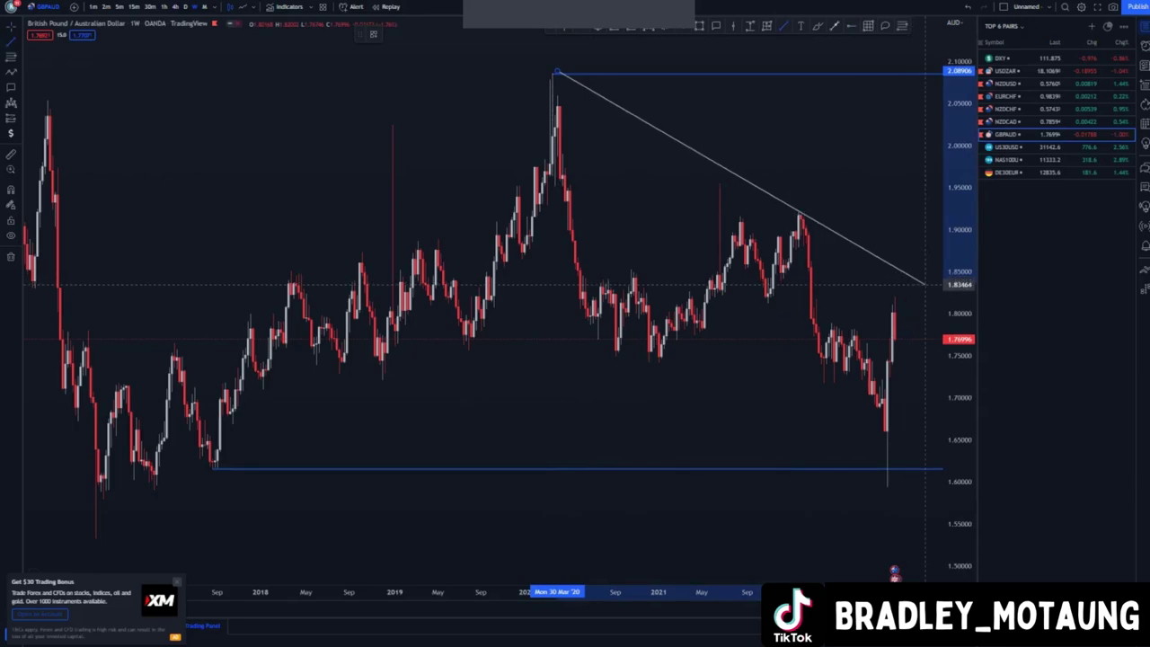
{"action": "left_click", "coordinate": [926, 285]}
{"action": "left_click_drag", "start_coordinate": [834, 169], "coordinate": [764, 161]}
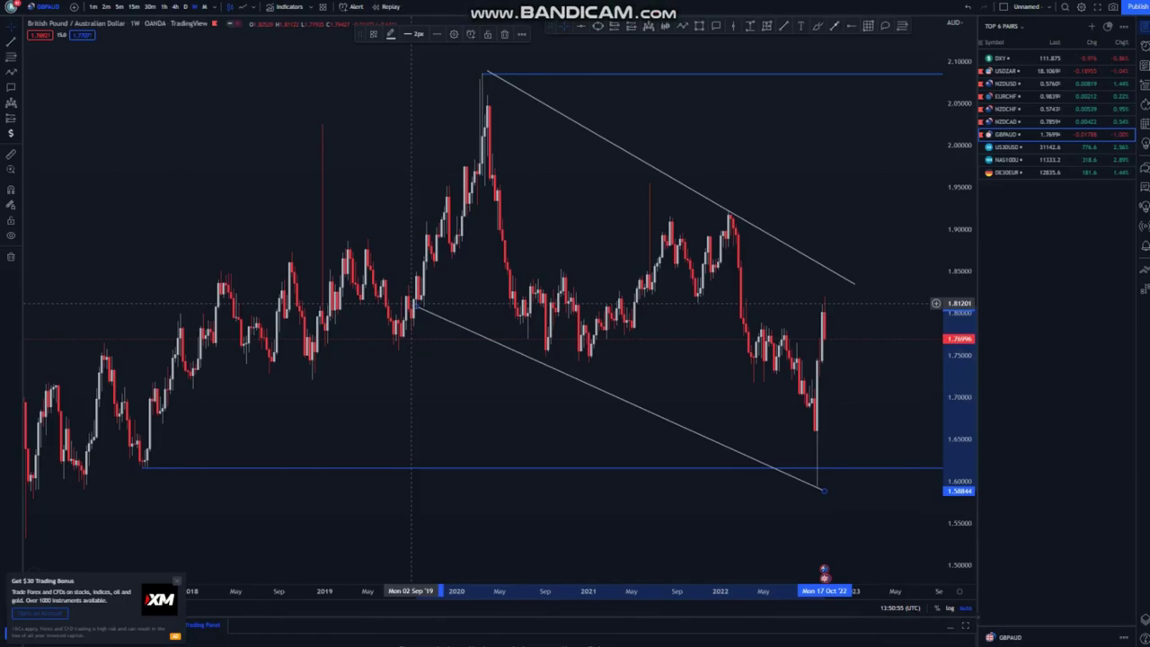
Move the lower trend line's start to about 1.82 in autumn 2019 and re-anchor the upper trend line at the March 2020 peak near 2.089
{"action": "mouse_move", "coordinate": [415, 305]}
{"action": "left_mouse_down"}
{"action": "mouse_move", "coordinate": [442, 306]}
{"action": "mouse_move", "coordinate": [429, 298]}
{"action": "left_mouse_up"}
{"action": "left_click", "coordinate": [590, 342]}
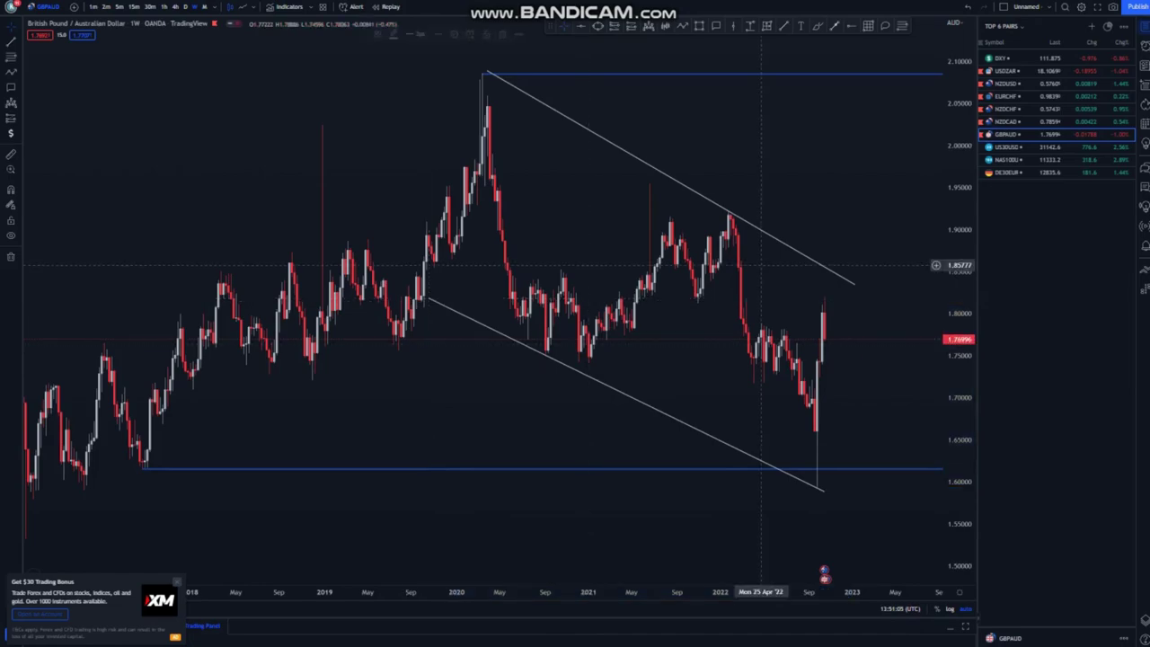
{"action": "left_click_drag", "start_coordinate": [959, 230], "coordinate": [960, 370]}
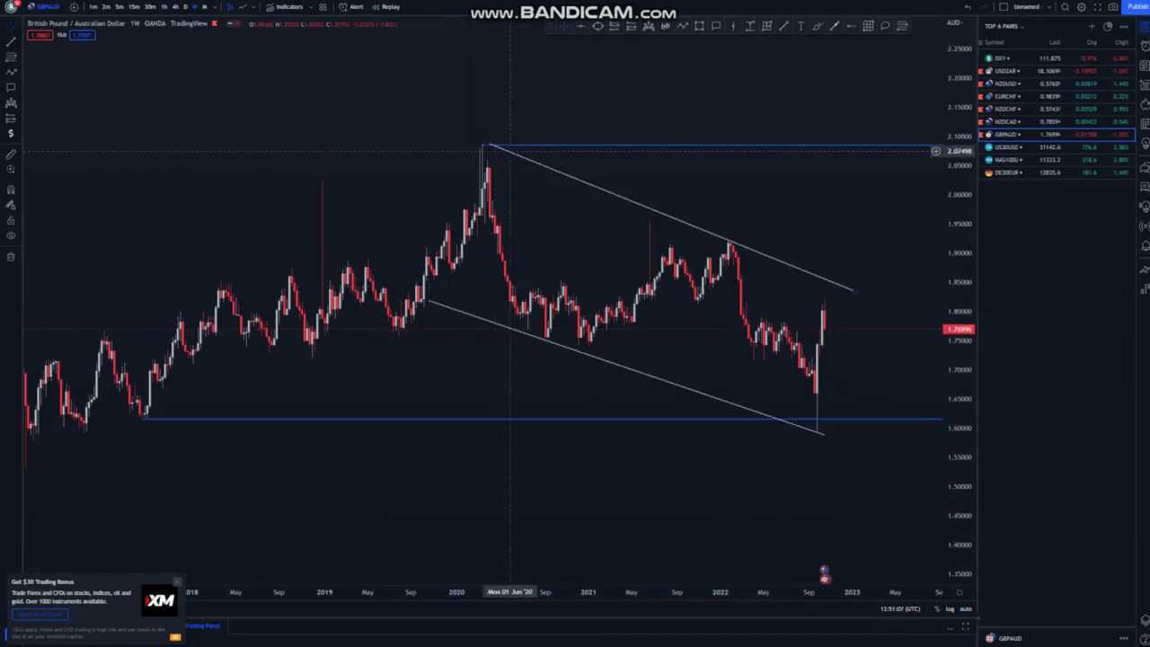
{"action": "left_click", "coordinate": [482, 144]}
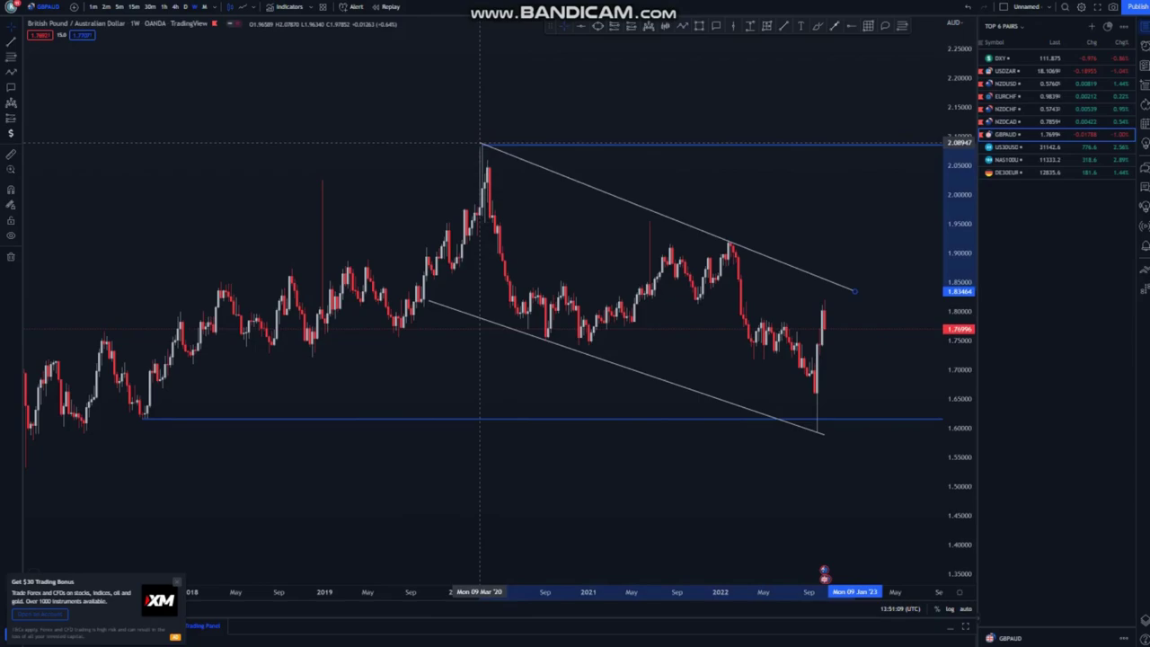
{"action": "left_click", "coordinate": [660, 175]}
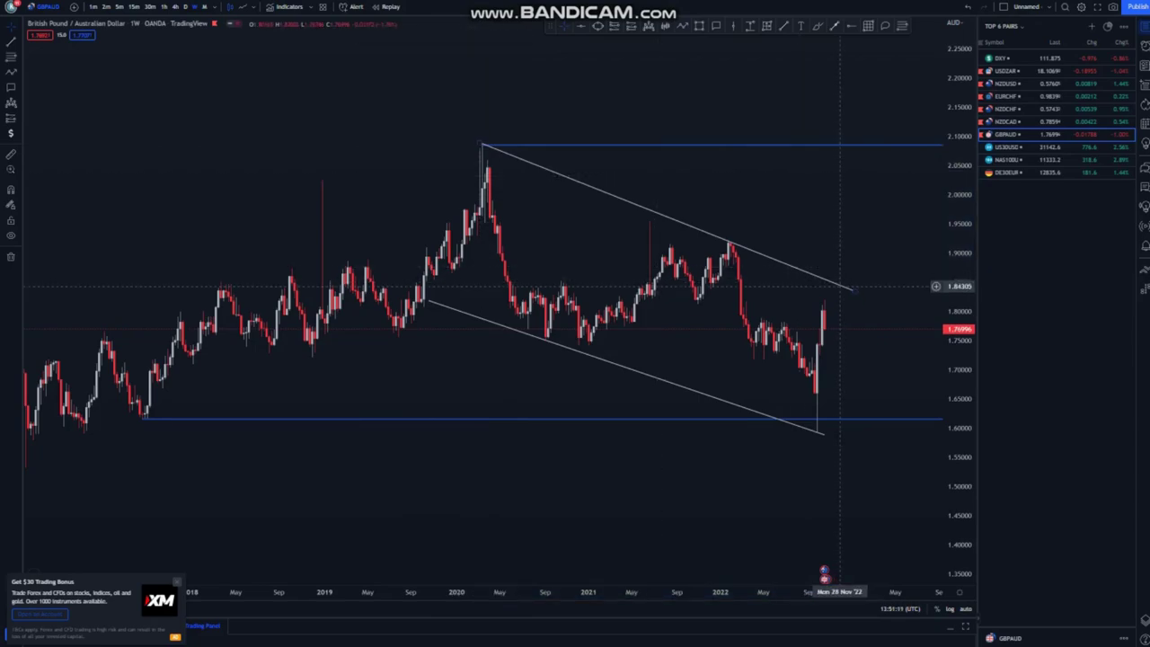
Brush projected breakouts above the upper trend line and a circle on the 2.086 ray, undoing the strokes
{"action": "left_click", "coordinate": [818, 26]}
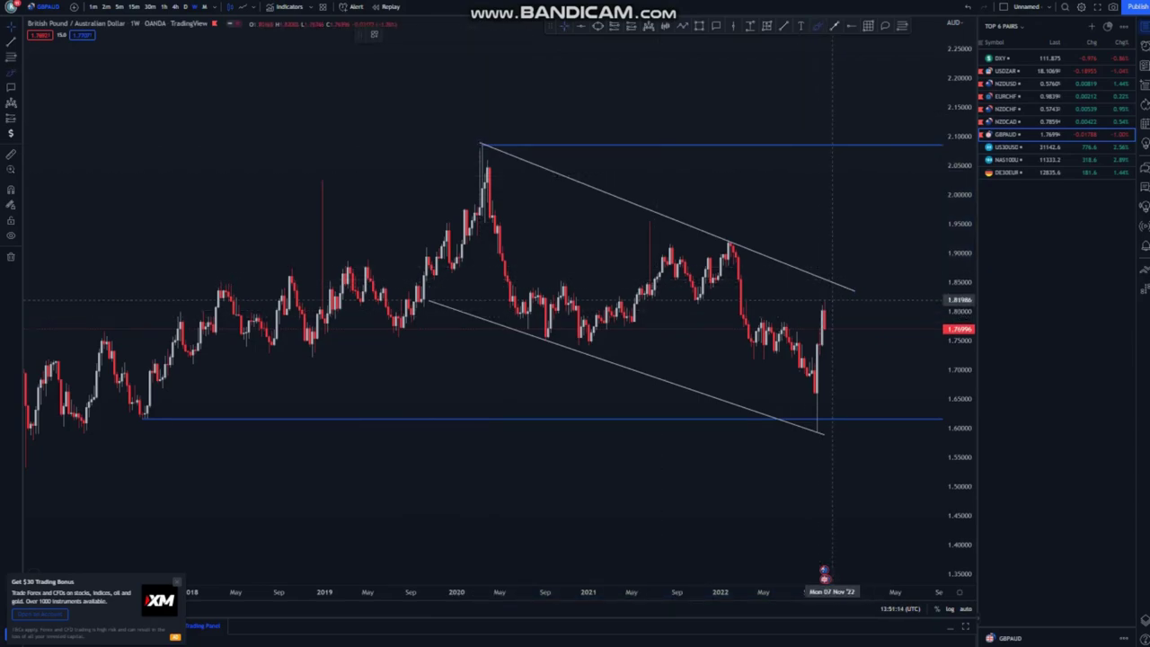
{"action": "left_click_drag", "start_coordinate": [833, 292], "coordinate": [845, 170]}
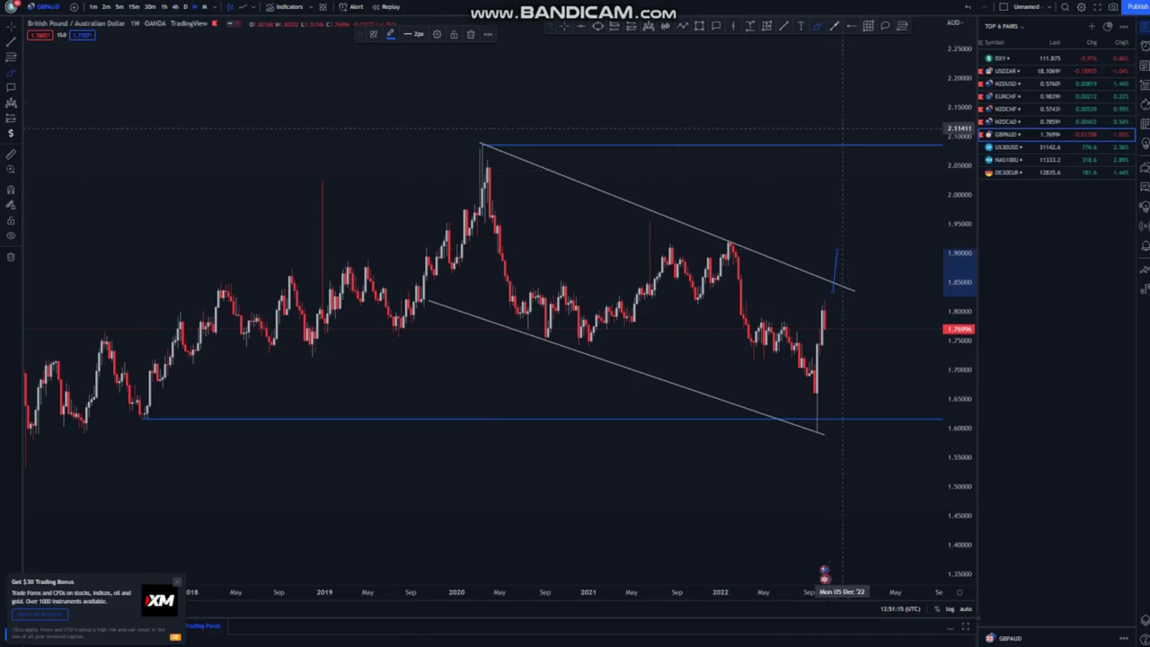
{"action": "mouse_move", "coordinate": [842, 129]}
{"action": "left_mouse_down"}
{"action": "mouse_move", "coordinate": [814, 142]}
{"action": "mouse_move", "coordinate": [842, 151]}
{"action": "left_mouse_up"}
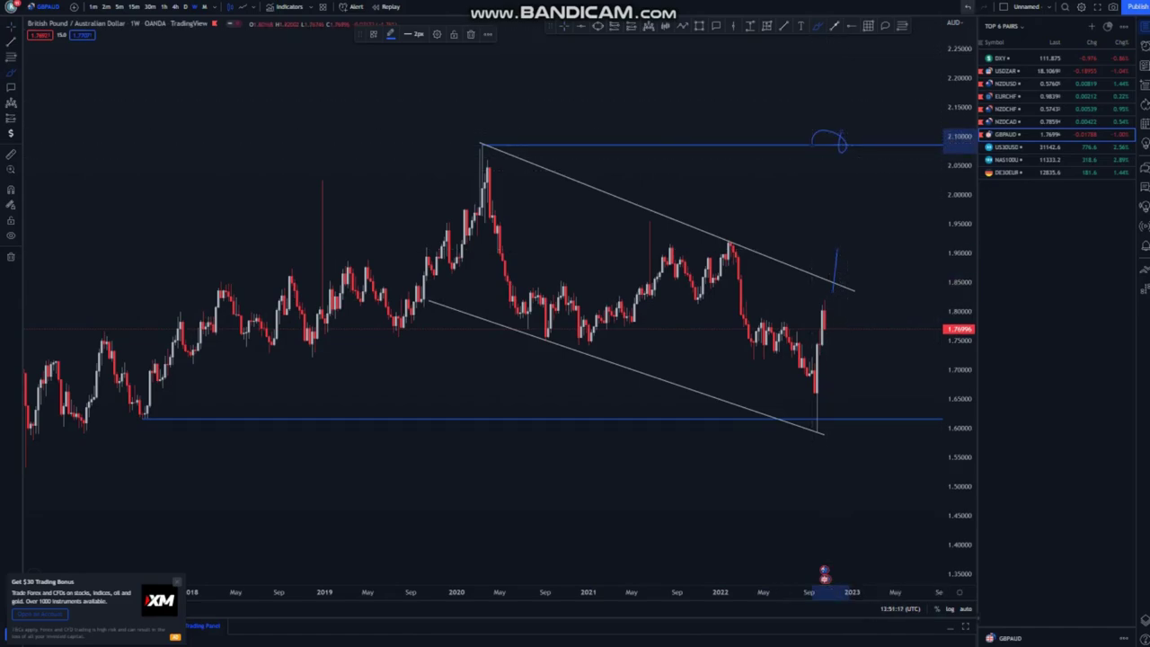
{"action": "left_click", "coordinate": [968, 7]}
{"action": "left_click", "coordinate": [968, 7]}
{"action": "left_click", "coordinate": [968, 7]}
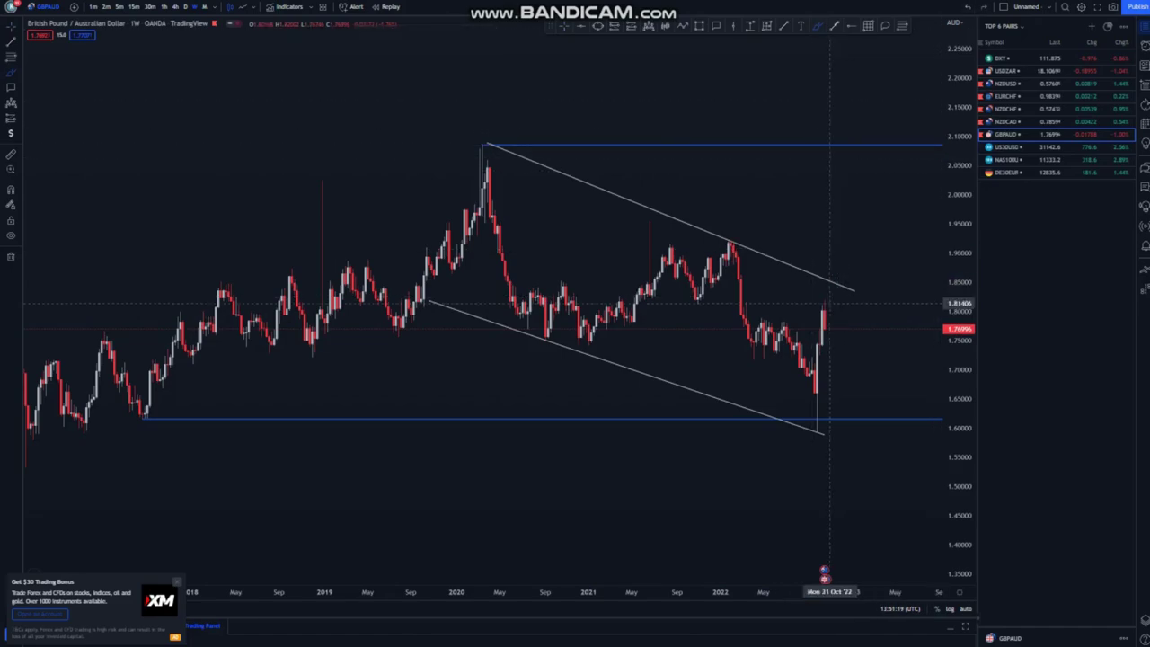
{"action": "mouse_move", "coordinate": [829, 304]}
{"action": "left_mouse_down"}
{"action": "mouse_move", "coordinate": [840, 270]}
{"action": "mouse_move", "coordinate": [852, 269]}
{"action": "left_mouse_up"}
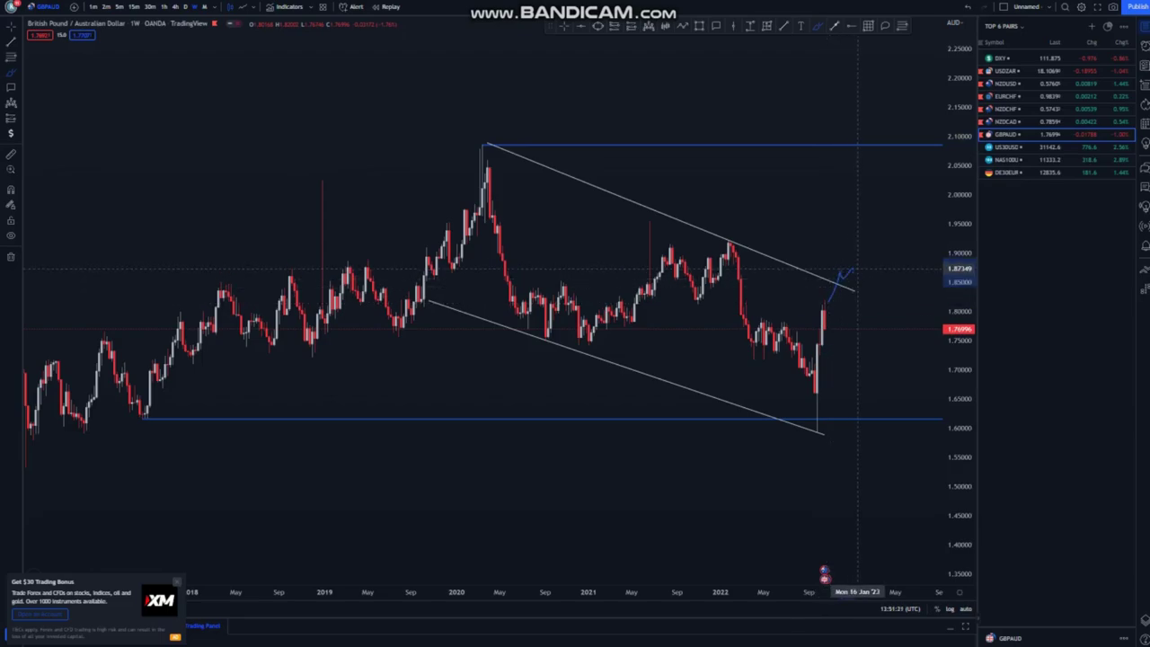
{"action": "key", "text": "ctrl+z"}
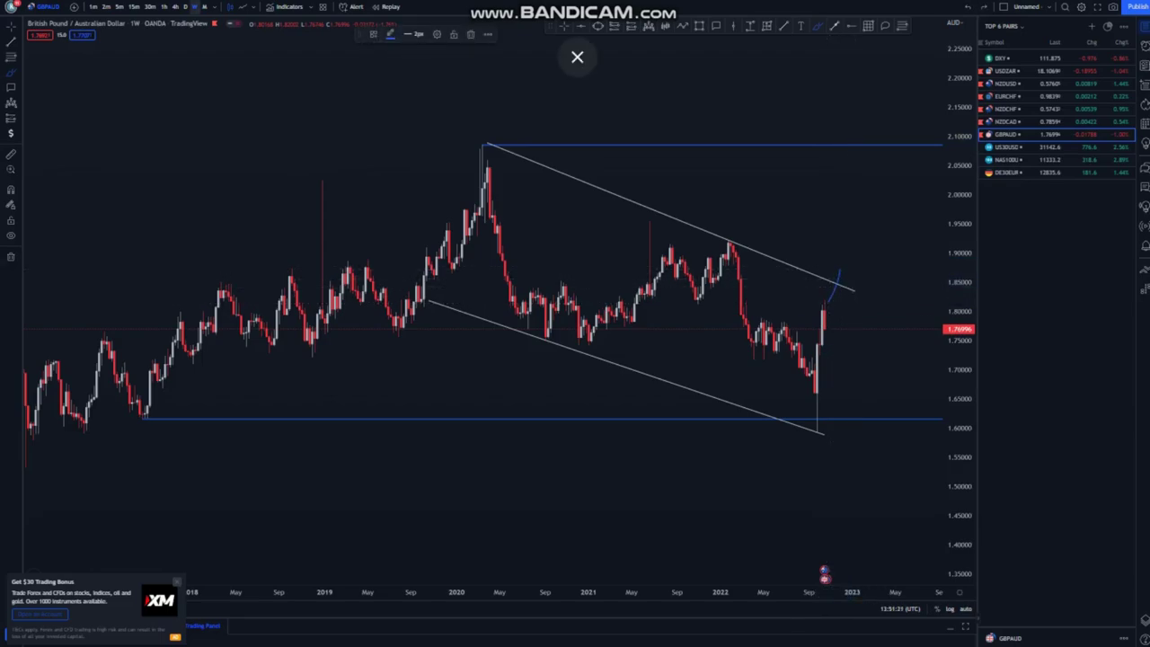
Switch GBPAUD to the 4-hour timeframe and delete the leftover brush stroke below the upper trend line
{"action": "left_click", "coordinate": [176, 6]}
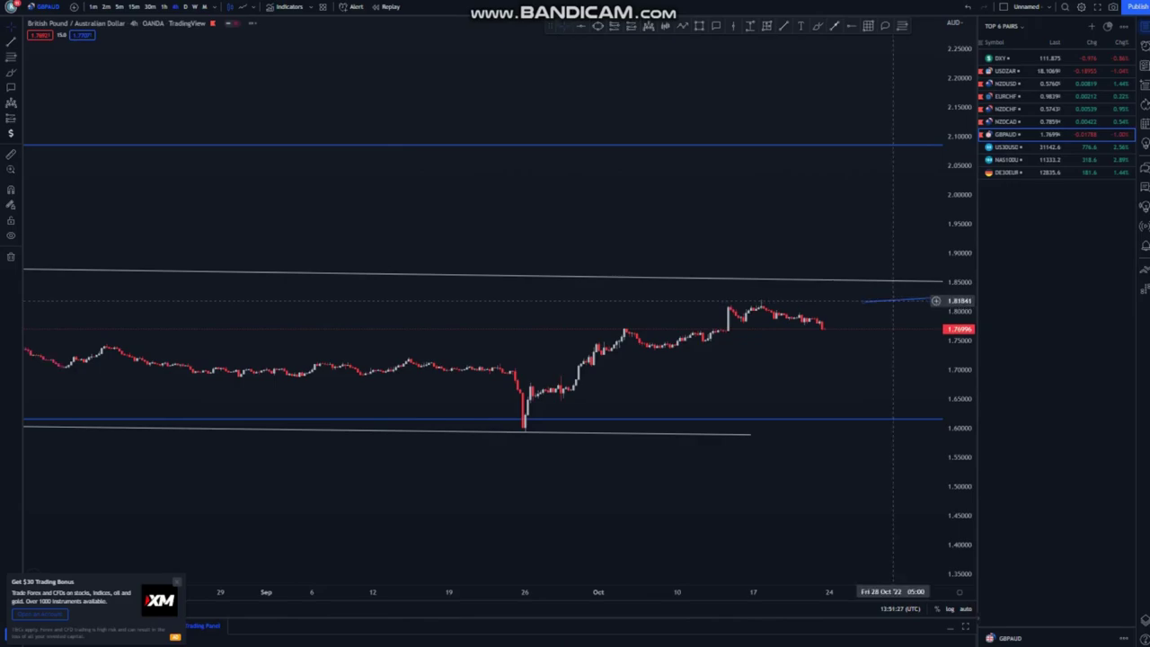
{"action": "left_click", "coordinate": [942, 298]}
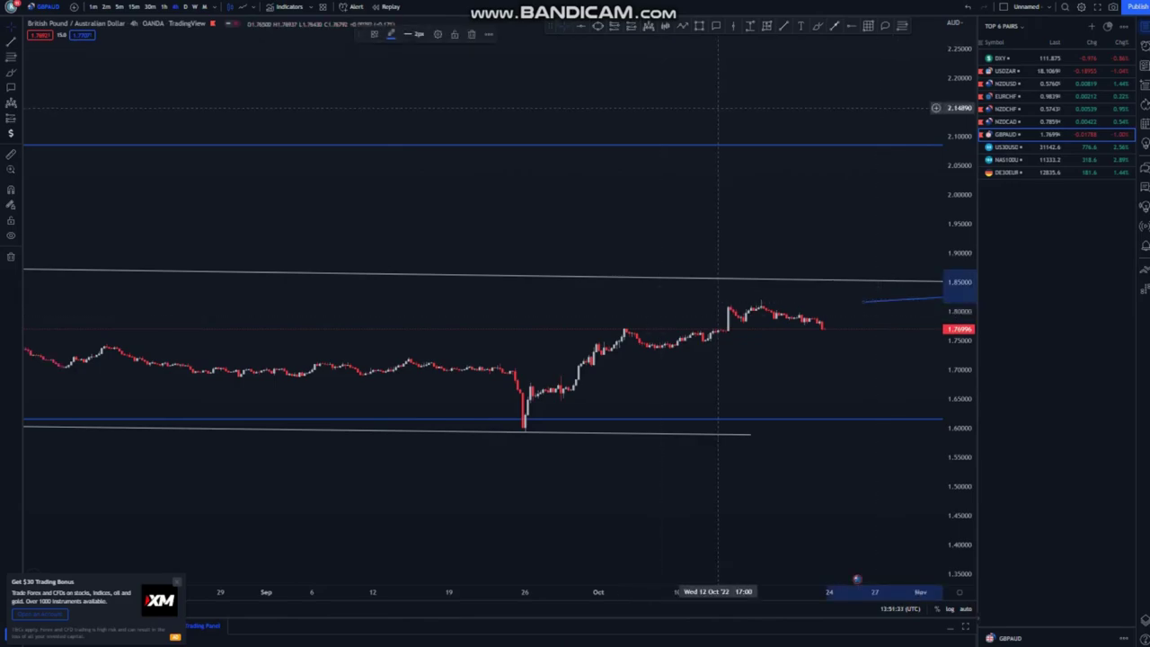
{"action": "left_click", "coordinate": [471, 34]}
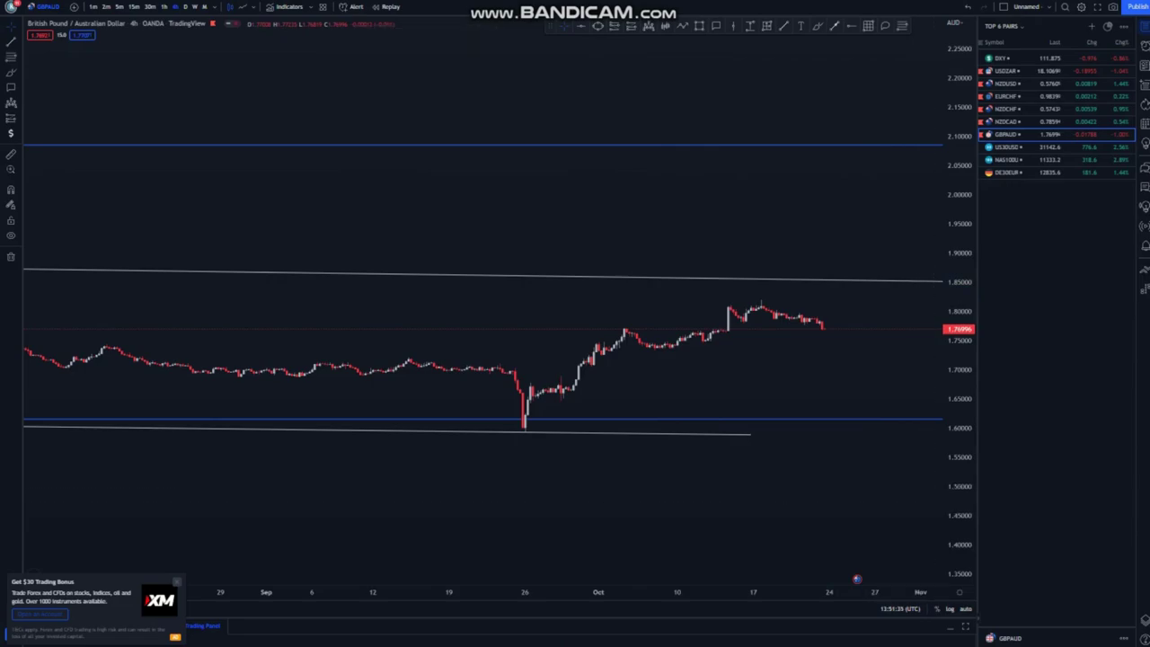
Draw a horizontal ray from the 24 June 2022 high at about 1.782
{"action": "left_click_drag", "start_coordinate": [958, 528], "coordinate": [949, 286]}
{"action": "scroll", "coordinate": [672, 383], "scroll_direction": "down", "scroll_amount": 4}
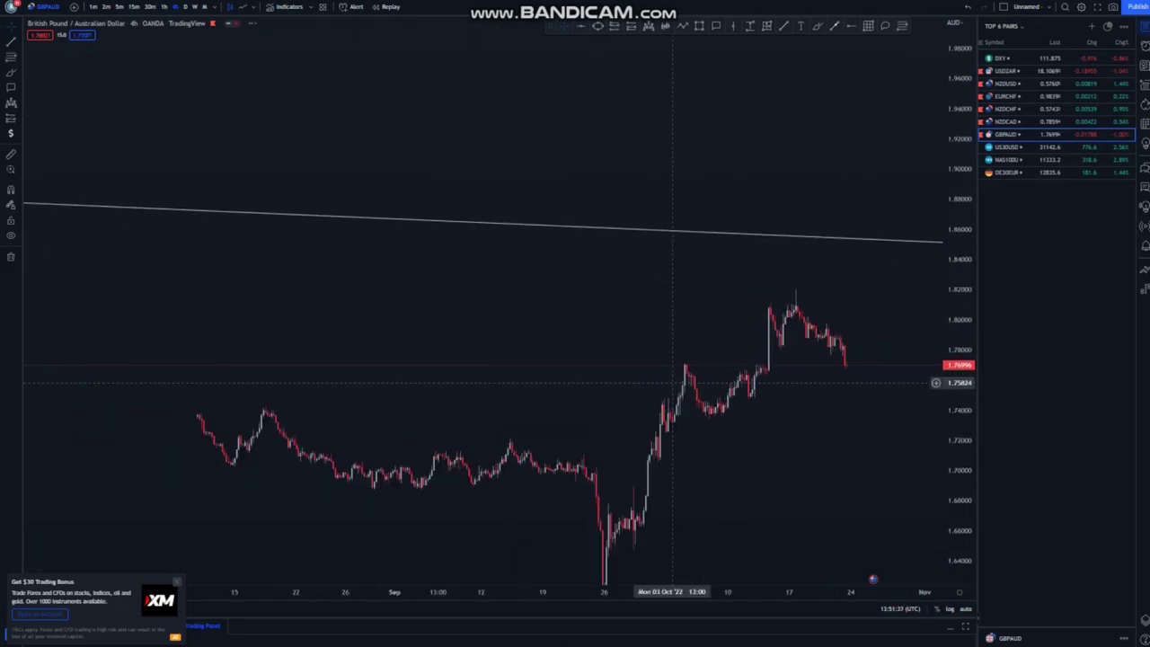
{"action": "left_click_drag", "start_coordinate": [546, 249], "coordinate": [542, 240]}
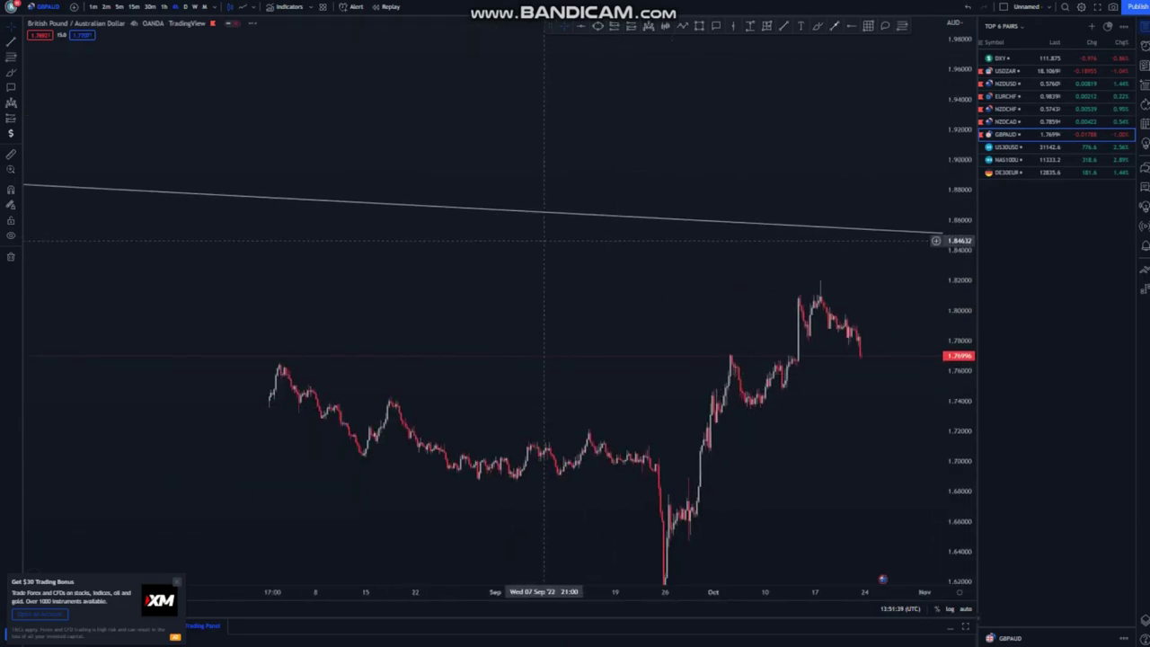
{"action": "left_click_drag", "start_coordinate": [688, 384], "coordinate": [624, 265]}
{"action": "scroll", "coordinate": [707, 388], "scroll_direction": "down", "scroll_amount": 5}
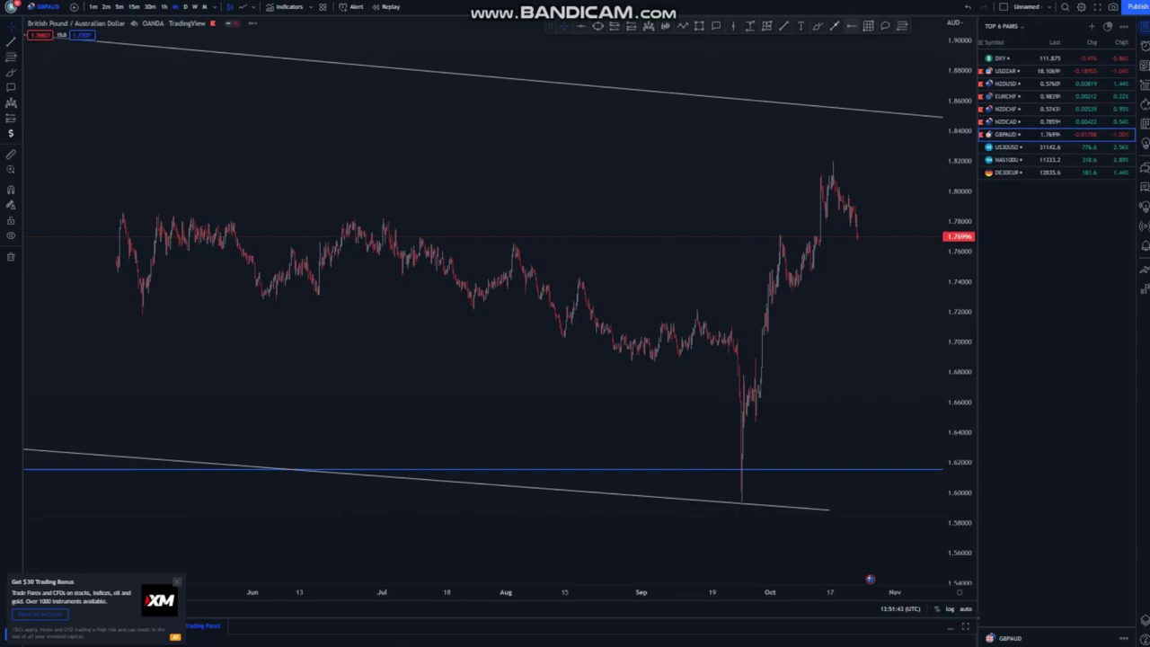
{"action": "left_click", "coordinate": [354, 219]}
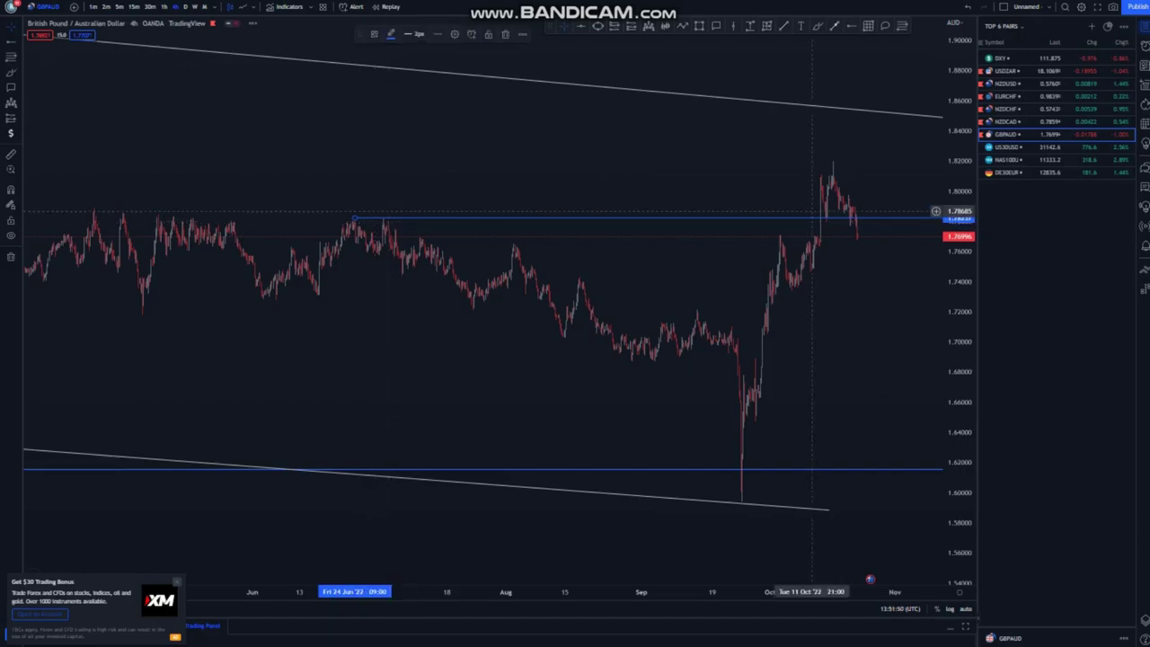
Draw an ascending trend line from the 22 September high at about 1.711 through the early October high to about 1.82
{"action": "scroll", "coordinate": [850, 315], "scroll_direction": "up", "scroll_amount": 2}
{"action": "scroll", "coordinate": [849, 315], "scroll_direction": "up", "scroll_amount": 2}
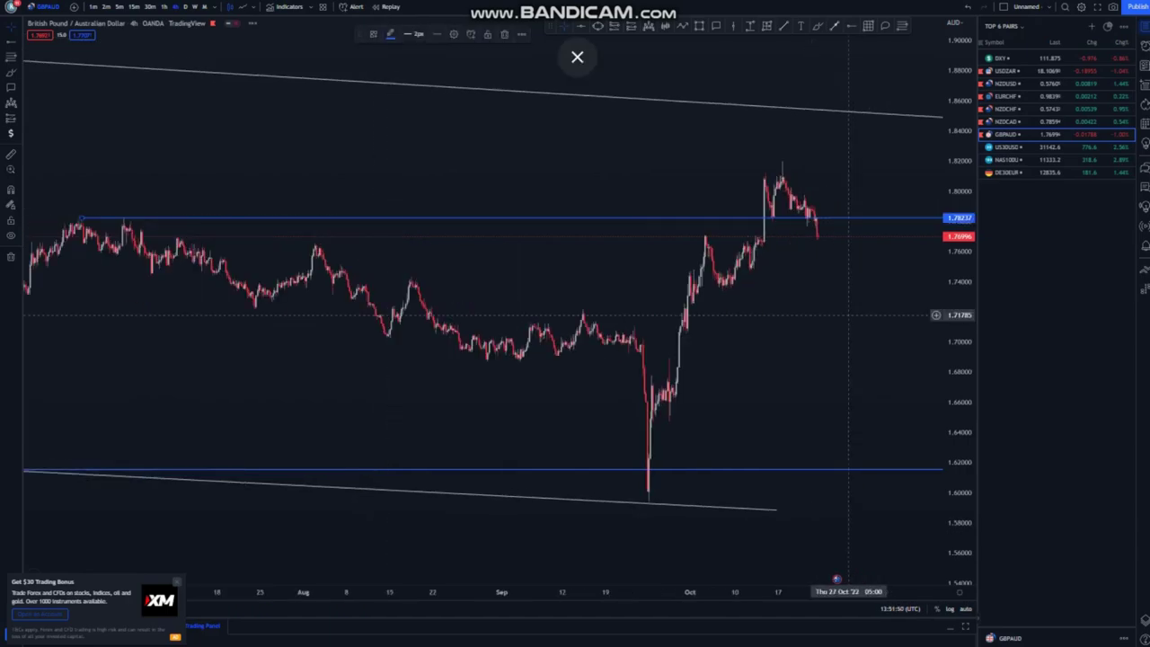
{"action": "left_click", "coordinate": [784, 26]}
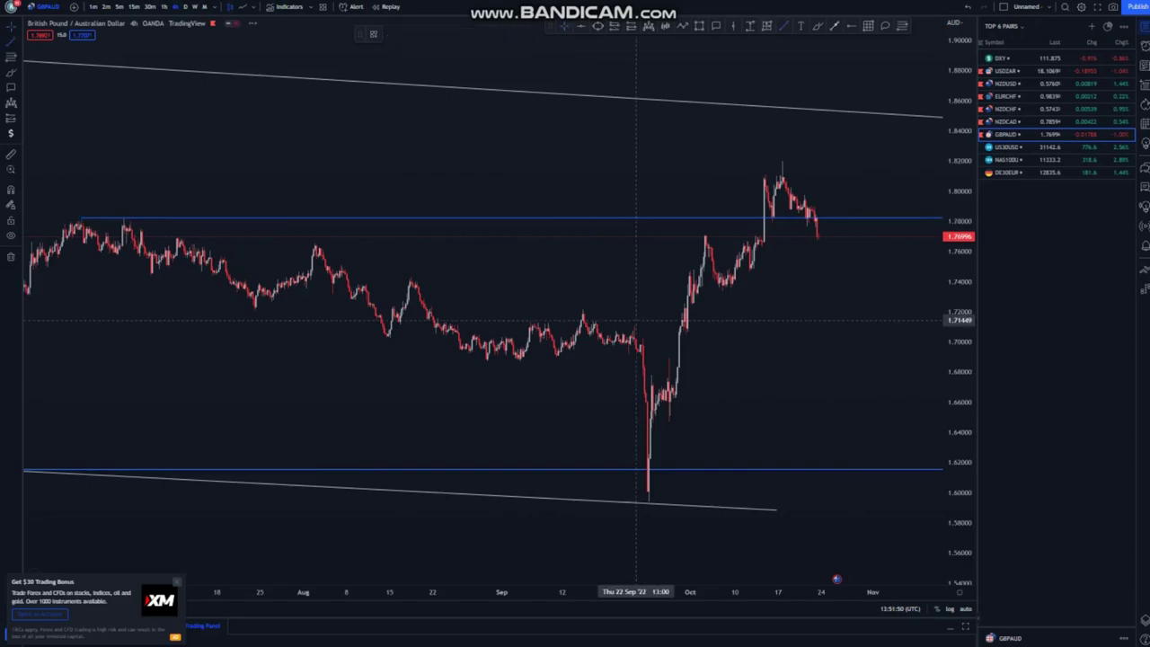
{"action": "left_click", "coordinate": [634, 326]}
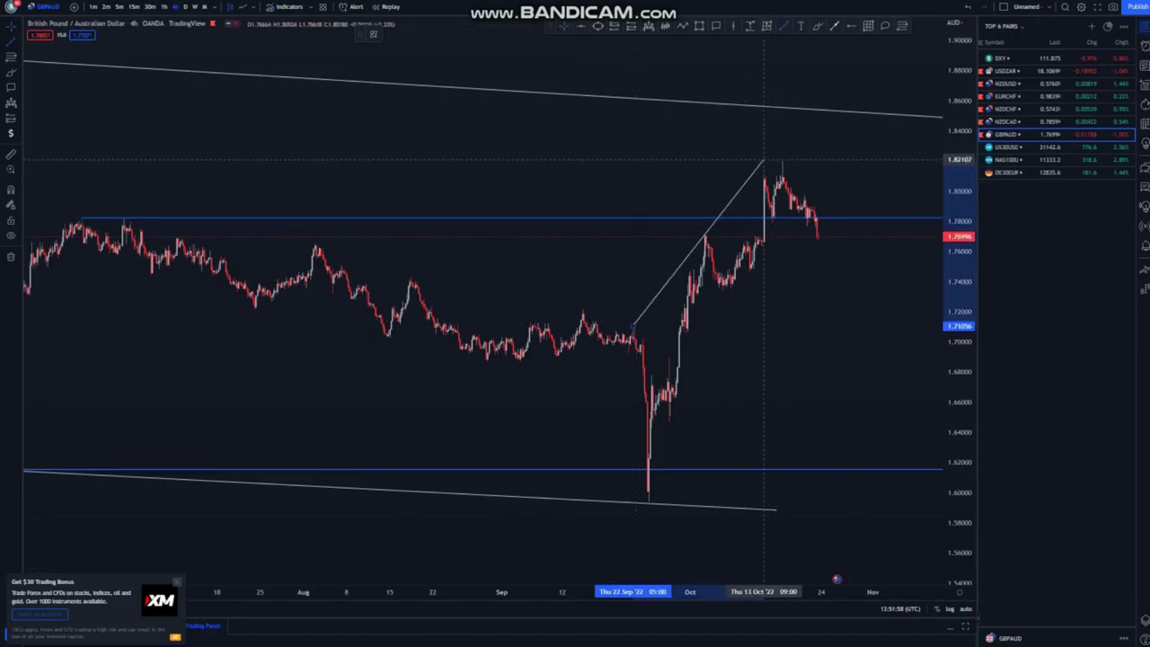
{"action": "left_click", "coordinate": [764, 164]}
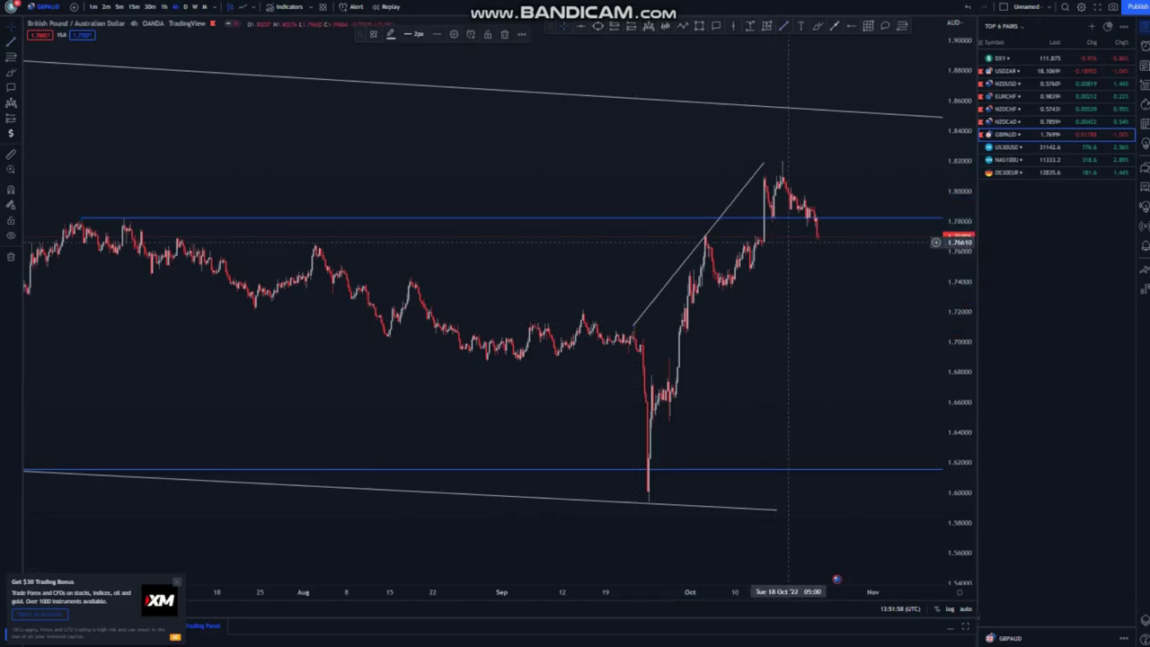
Draw an ascending trend line from the 28 September low through the mid-October lows, plus a horizontal ray from that low at 1.64661
{"action": "left_click", "coordinate": [675, 419]}
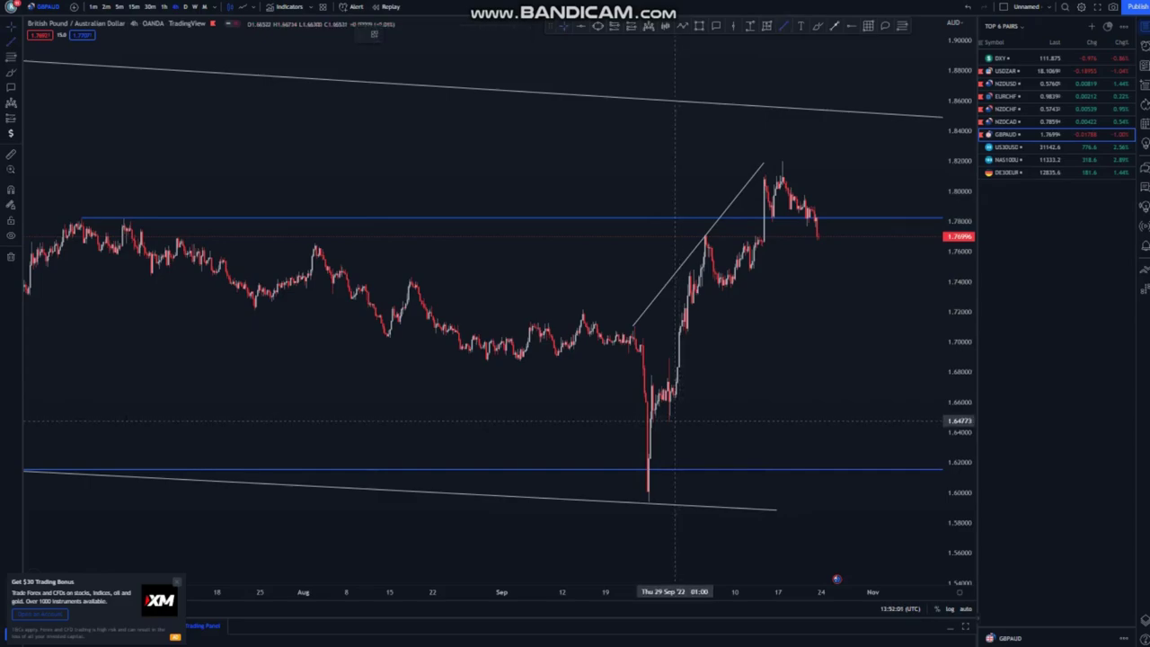
{"action": "left_click", "coordinate": [791, 193]}
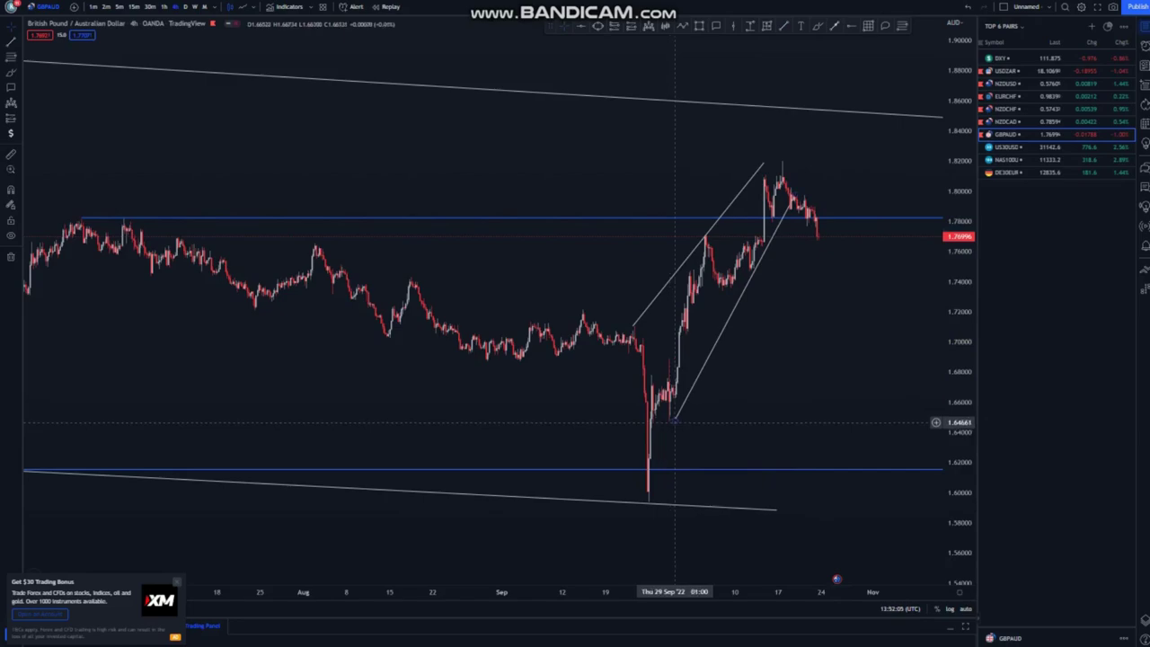
{"action": "left_click_drag", "start_coordinate": [676, 419], "coordinate": [668, 424]}
{"action": "left_click", "coordinate": [704, 419]}
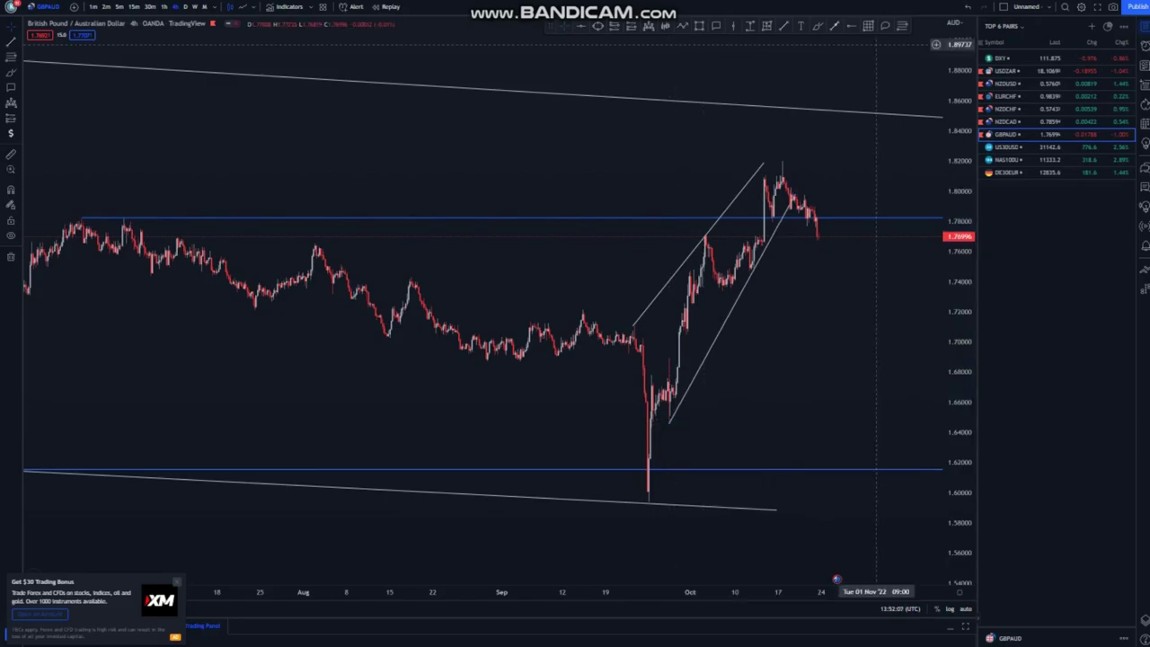
{"action": "left_click", "coordinate": [668, 422]}
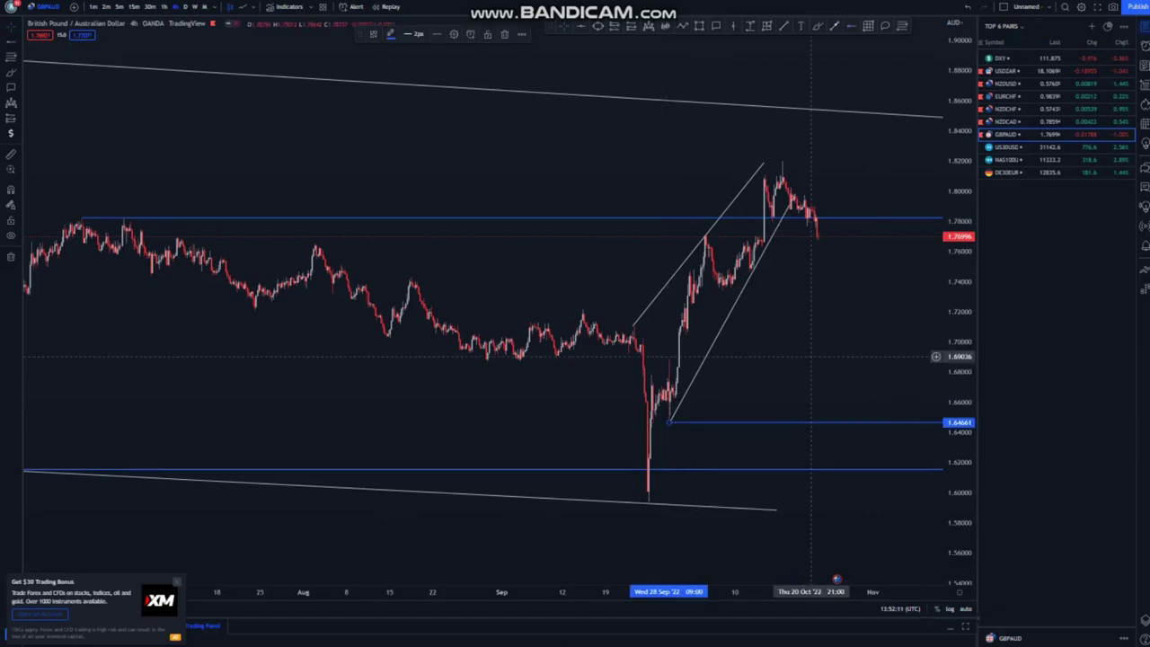
Circle the mid-October peak around the 1.782 ray with the brush, and delete the circle
{"action": "left_click_drag", "start_coordinate": [594, 353], "coordinate": [470, 345]}
{"action": "scroll", "coordinate": [662, 354], "scroll_direction": "down", "scroll_amount": 3}
{"action": "mouse_move", "coordinate": [611, 2]}
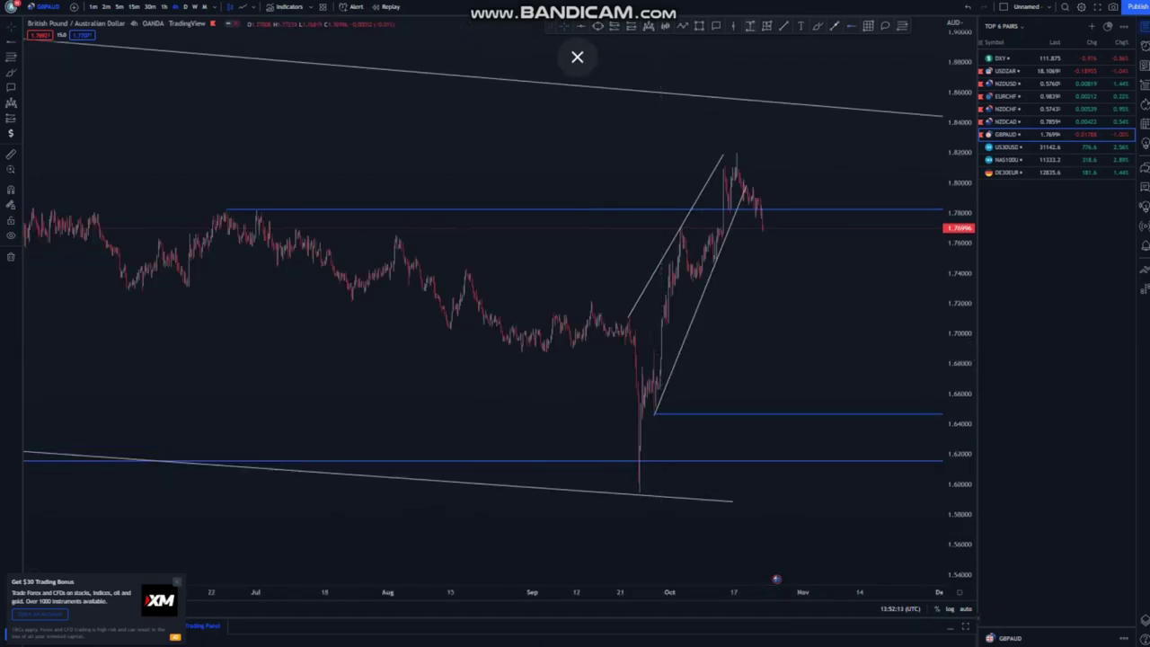
{"action": "left_click", "coordinate": [818, 26]}
{"action": "mouse_move", "coordinate": [750, 150]}
{"action": "left_mouse_down"}
{"action": "mouse_move", "coordinate": [726, 149]}
{"action": "mouse_move", "coordinate": [772, 209]}
{"action": "left_mouse_up"}
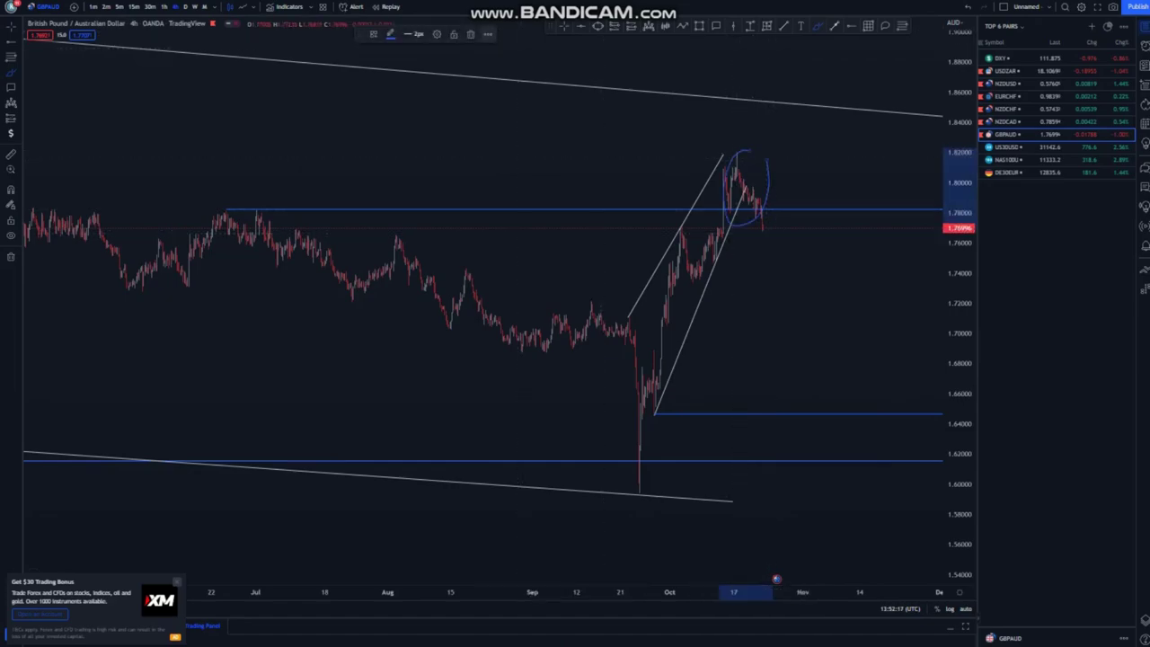
{"action": "left_click", "coordinate": [471, 34]}
Switch to the 1-hour timeframe and brush a small mark around the latest candles below the 1.782 ray
{"action": "left_click", "coordinate": [164, 6]}
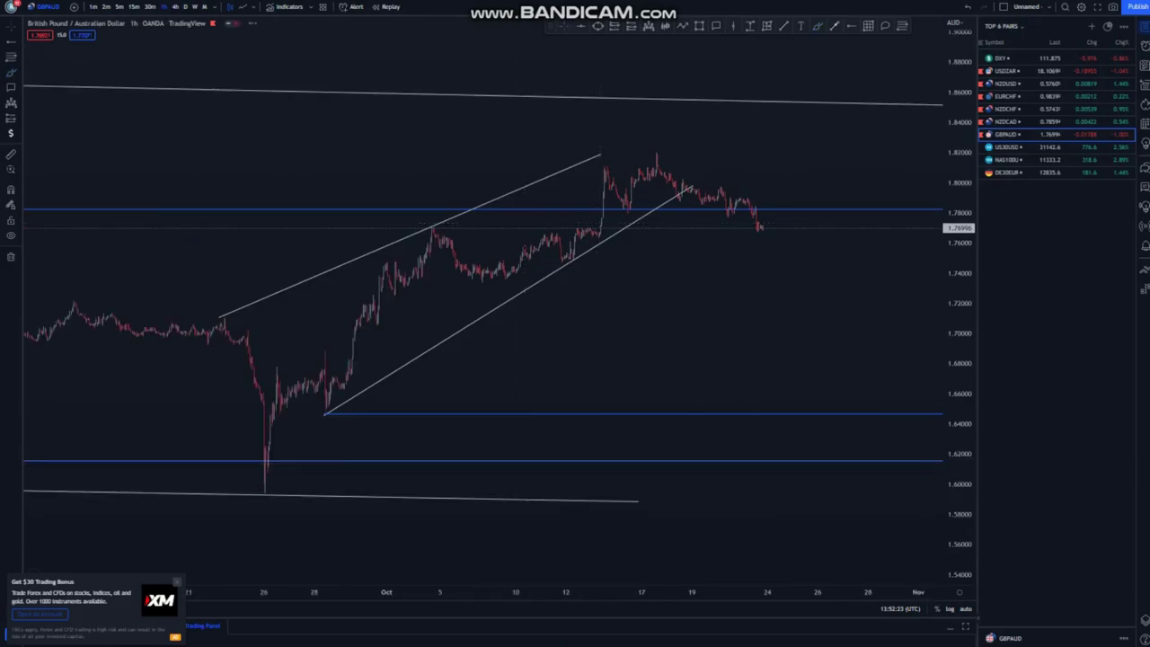
{"action": "left_click_drag", "start_coordinate": [960, 503], "coordinate": [958, 225]}
{"action": "left_click_drag", "start_coordinate": [722, 386], "coordinate": [738, 489]}
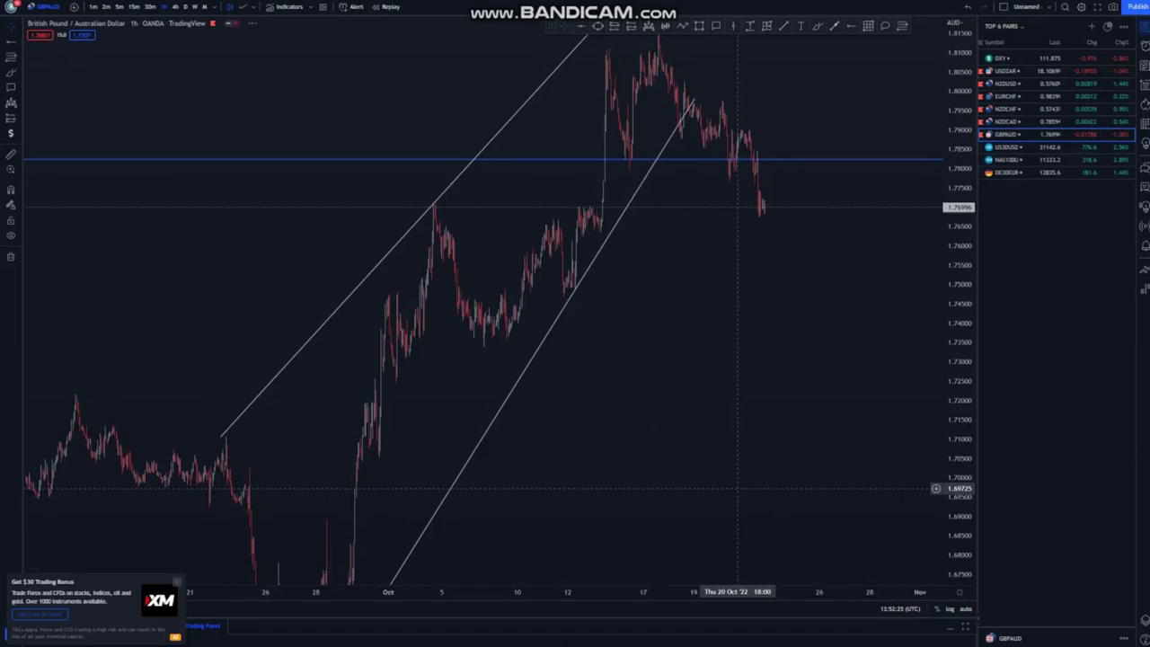
{"action": "scroll", "coordinate": [737, 488], "scroll_direction": "up", "scroll_amount": 4}
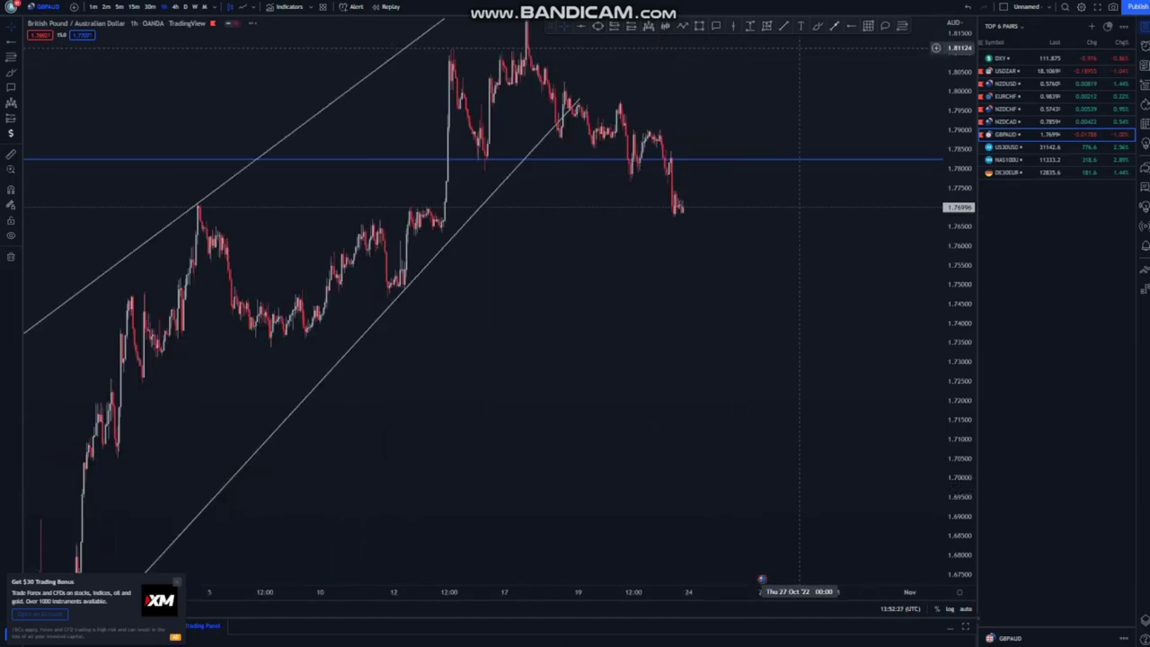
{"action": "left_click", "coordinate": [818, 26]}
{"action": "mouse_move", "coordinate": [688, 200]}
{"action": "left_mouse_down"}
{"action": "mouse_move", "coordinate": [670, 207]}
{"action": "mouse_move", "coordinate": [700, 206]}
{"action": "left_mouse_up"}
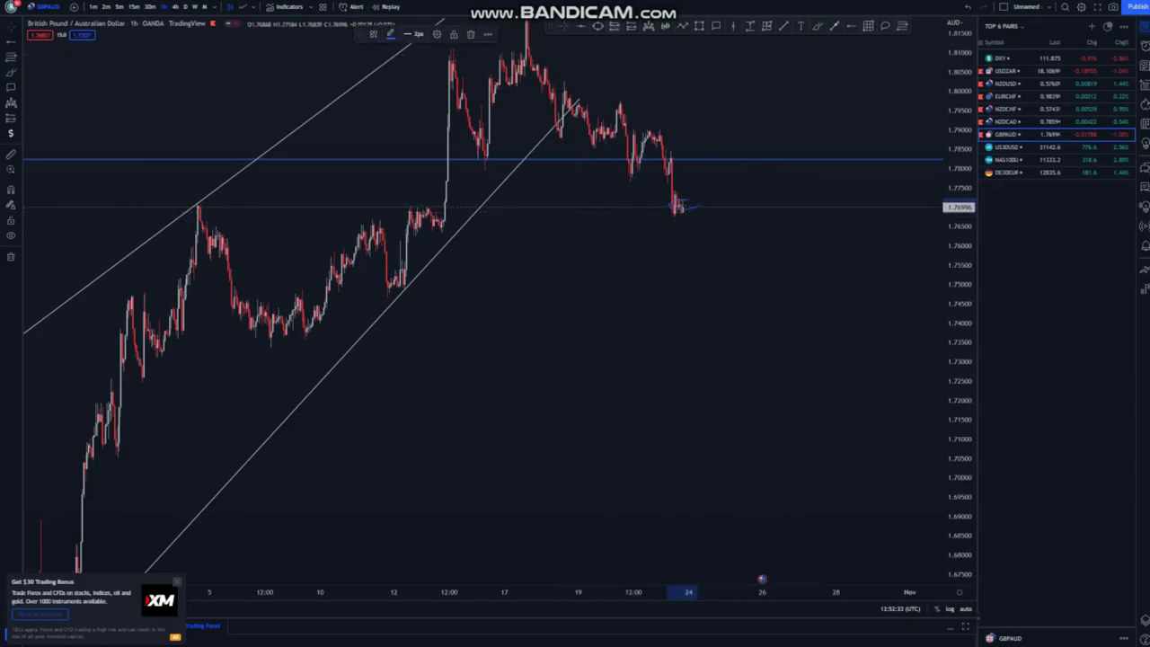
Place a short position at the latest candles with entry at 1.76792, stop at 1.77711 and target at about 1.65149
{"action": "left_click", "coordinate": [685, 214]}
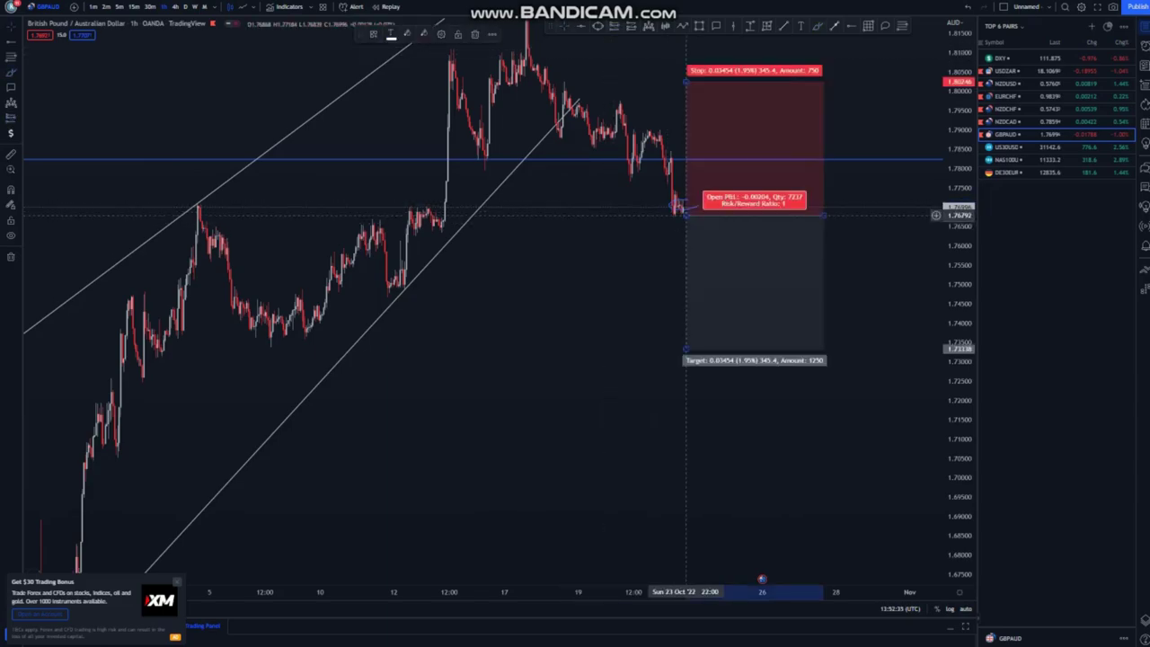
{"action": "left_click_drag", "start_coordinate": [686, 81], "coordinate": [686, 180]}
{"action": "left_click", "coordinate": [618, 304]}
{"action": "left_click_drag", "start_coordinate": [629, 250], "coordinate": [631, 239]}
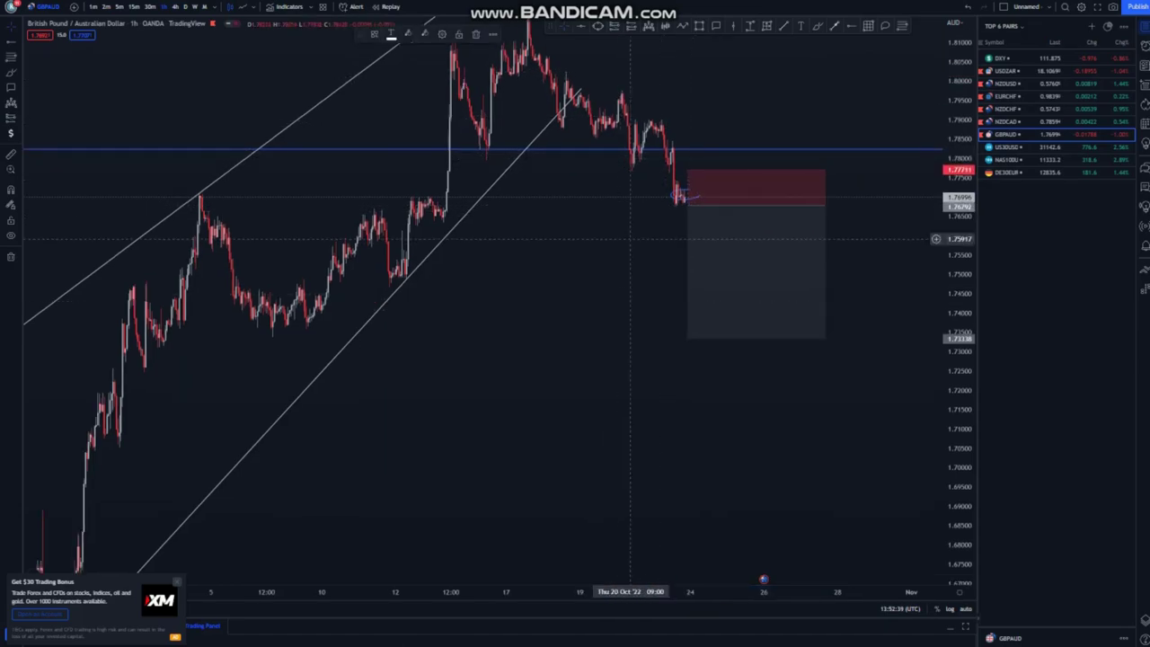
{"action": "scroll", "coordinate": [630, 239], "scroll_direction": "down", "scroll_amount": 3}
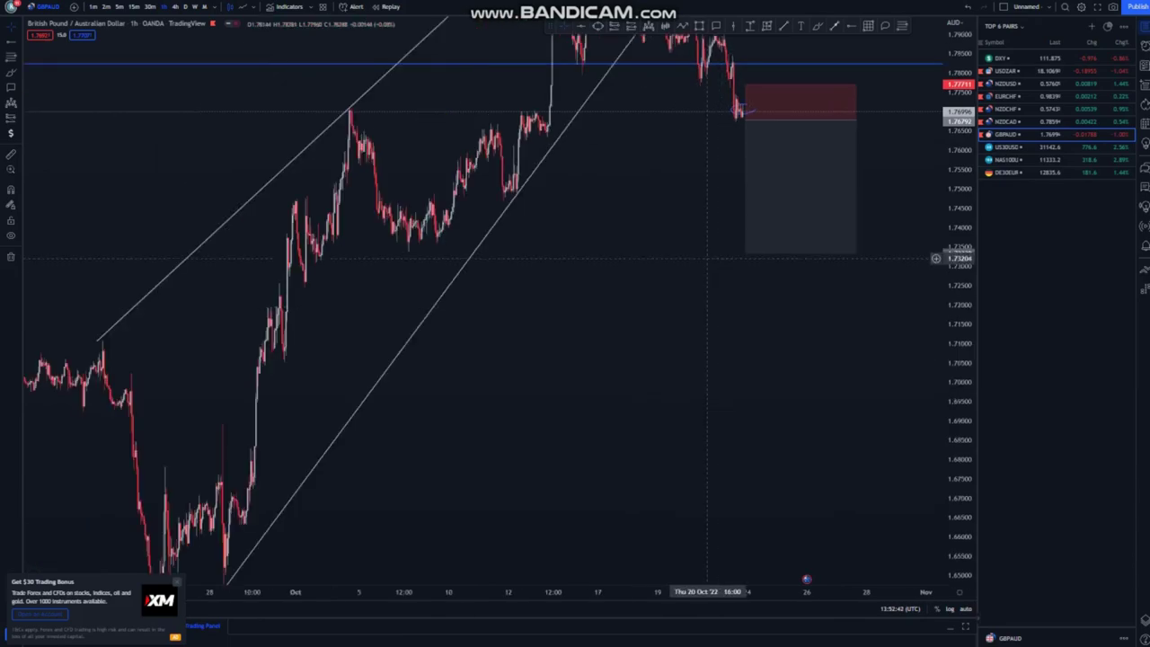
{"action": "left_click", "coordinate": [745, 256]}
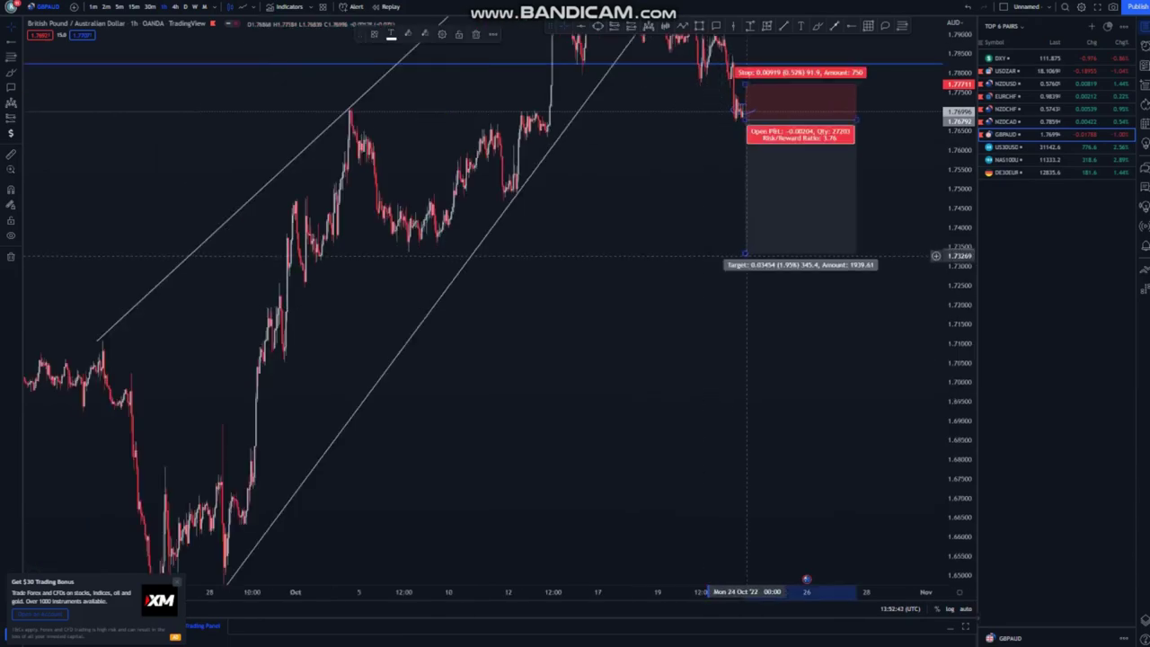
{"action": "left_click_drag", "start_coordinate": [745, 255], "coordinate": [745, 533]}
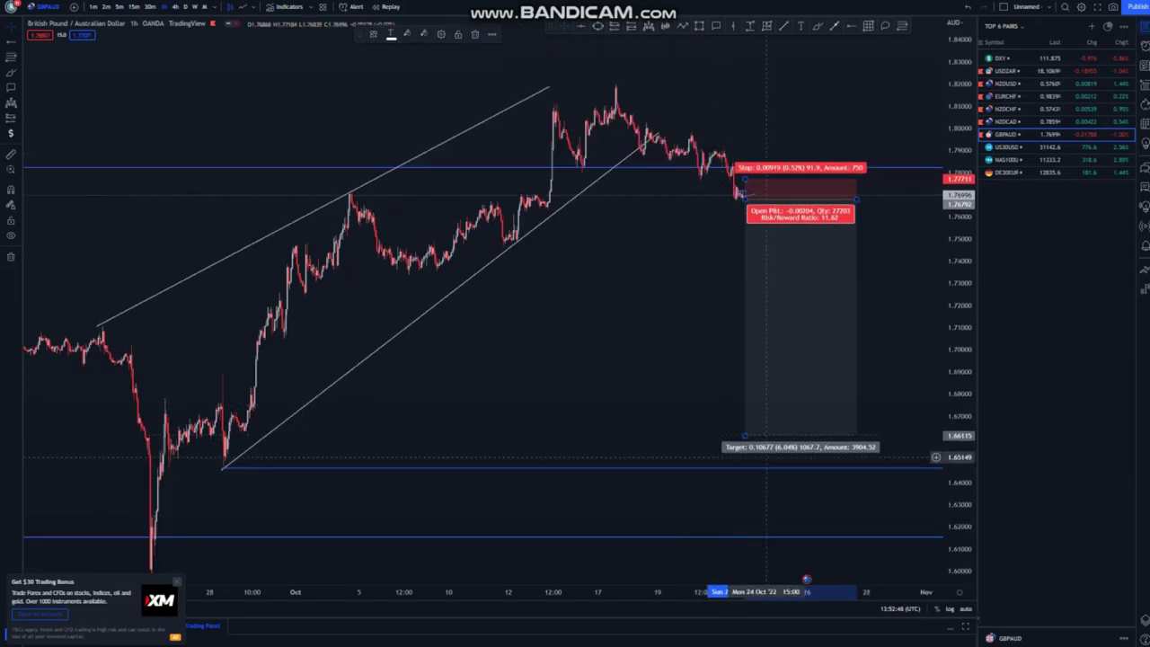
{"action": "left_click_drag", "start_coordinate": [745, 435], "coordinate": [745, 458]}
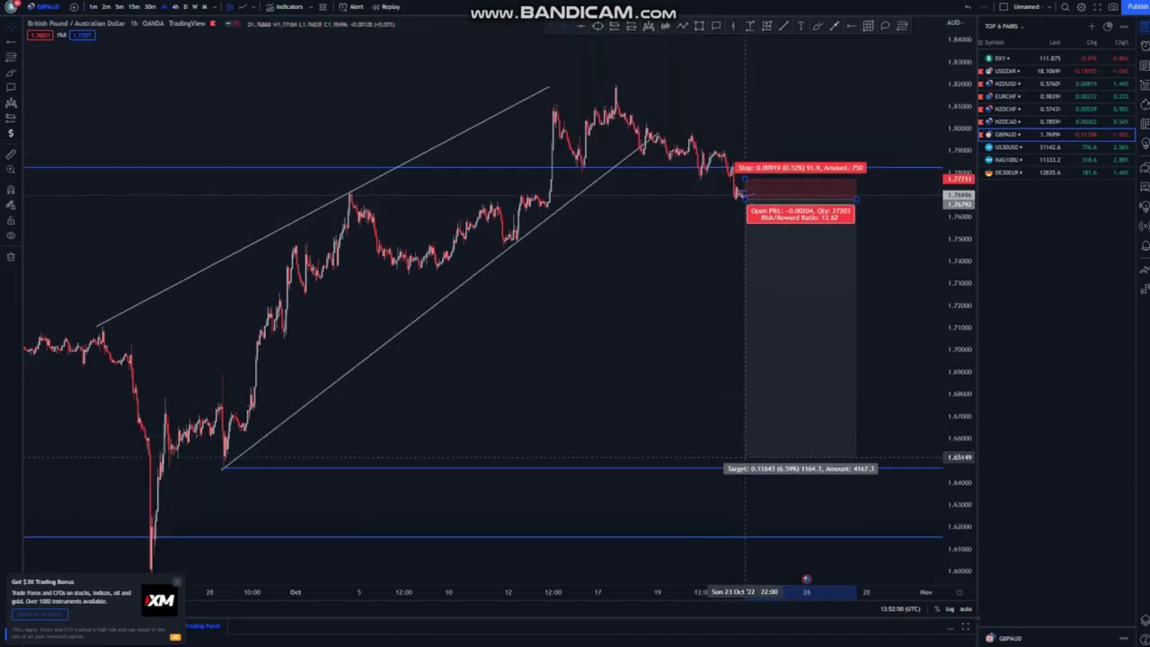